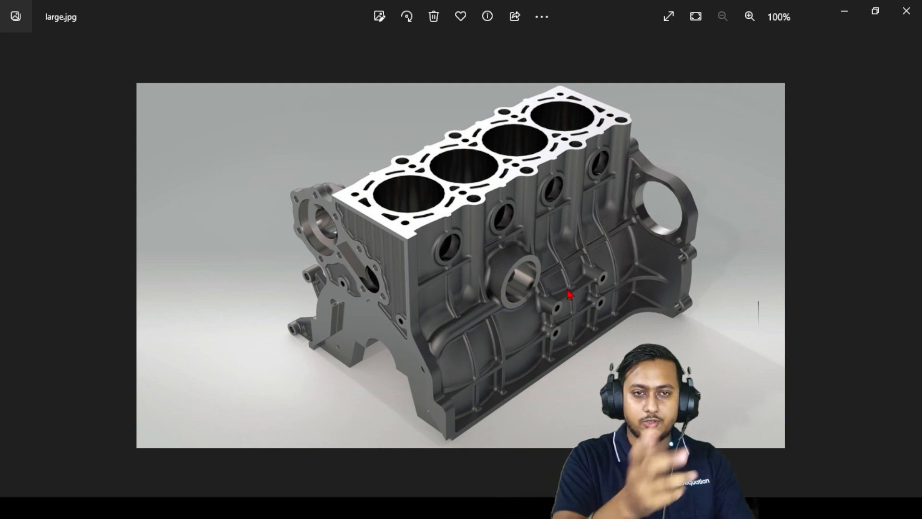
- Switch from the engine block reference image to SOLIDWORKS and create a new part document
{"action": "left_click", "coordinate": [848, 18]}
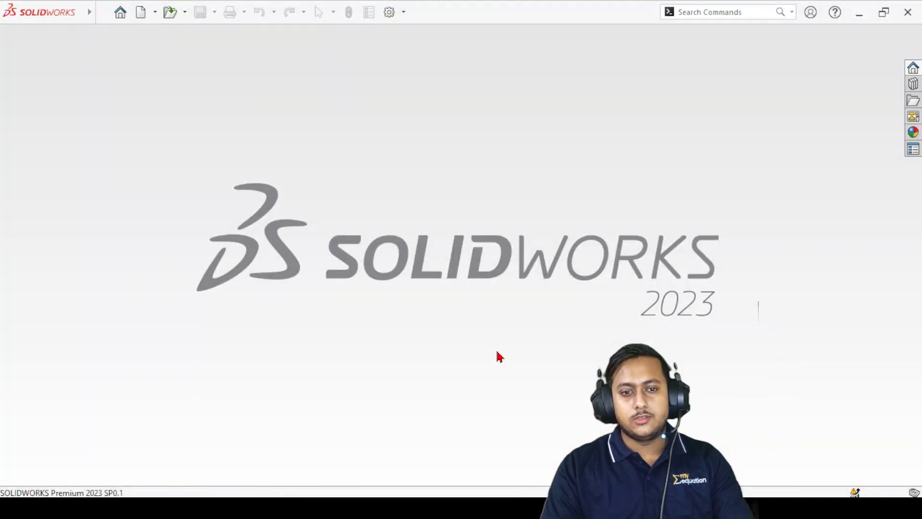
{"action": "left_click", "coordinate": [142, 13]}
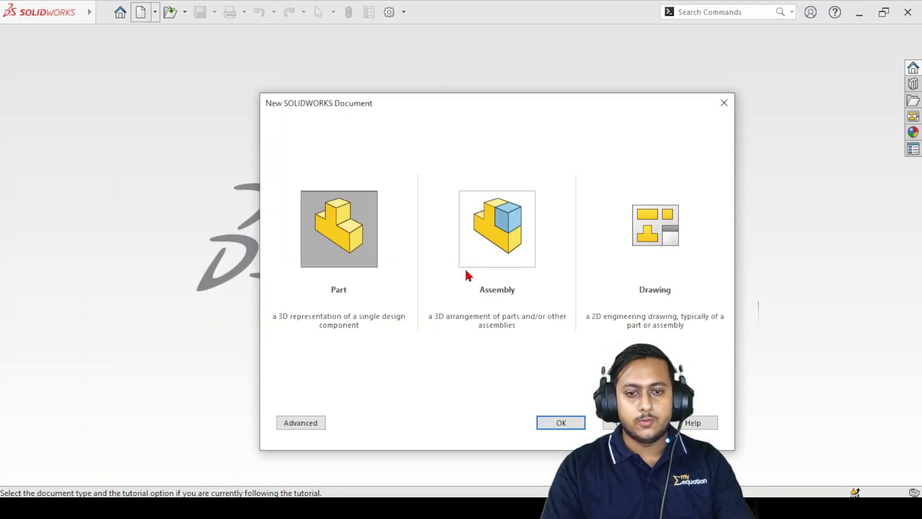
{"action": "left_click", "coordinate": [560, 422]}
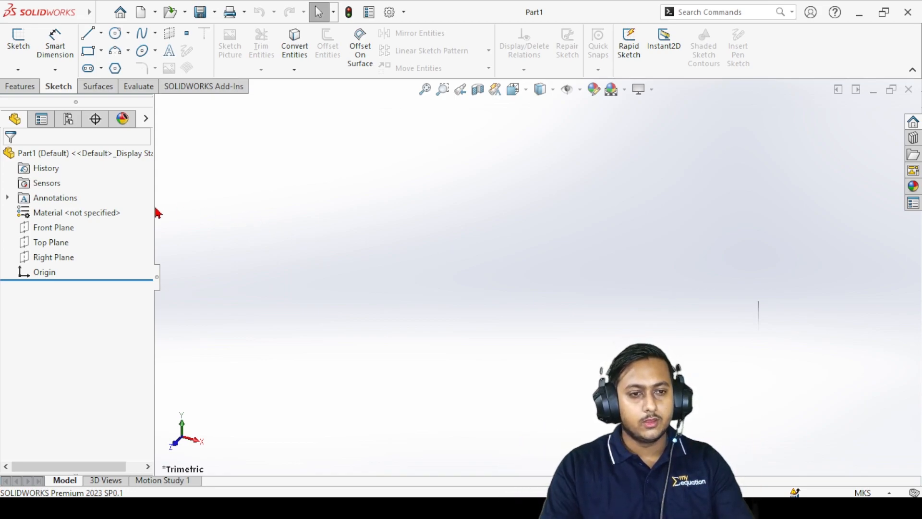
- Start a new sketch on the Top Plane
{"action": "left_click", "coordinate": [43, 232]}
{"action": "left_click", "coordinate": [43, 247]}
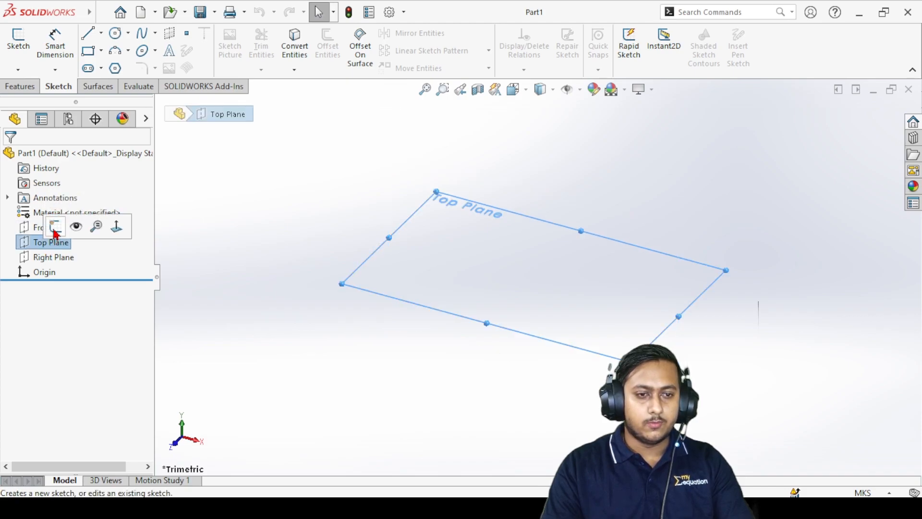
{"action": "left_click", "coordinate": [55, 228]}
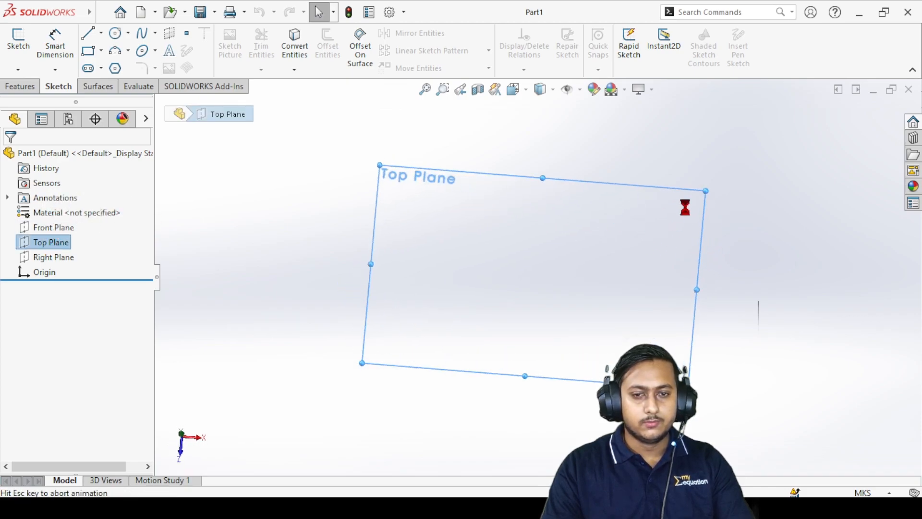
- Draw a vertical centerline through the origin, extending both above and below it
{"action": "left_click", "coordinate": [101, 33]}
{"action": "left_click", "coordinate": [108, 67]}
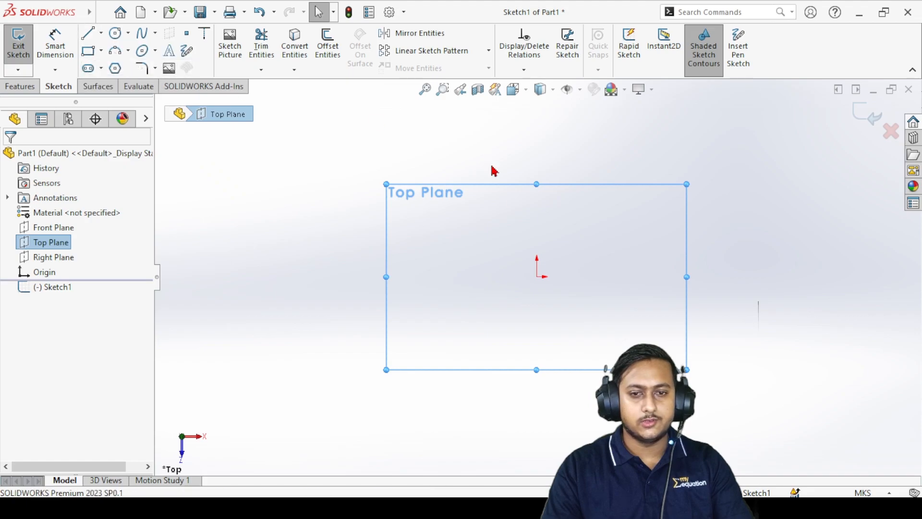
{"action": "left_click", "coordinate": [536, 147]}
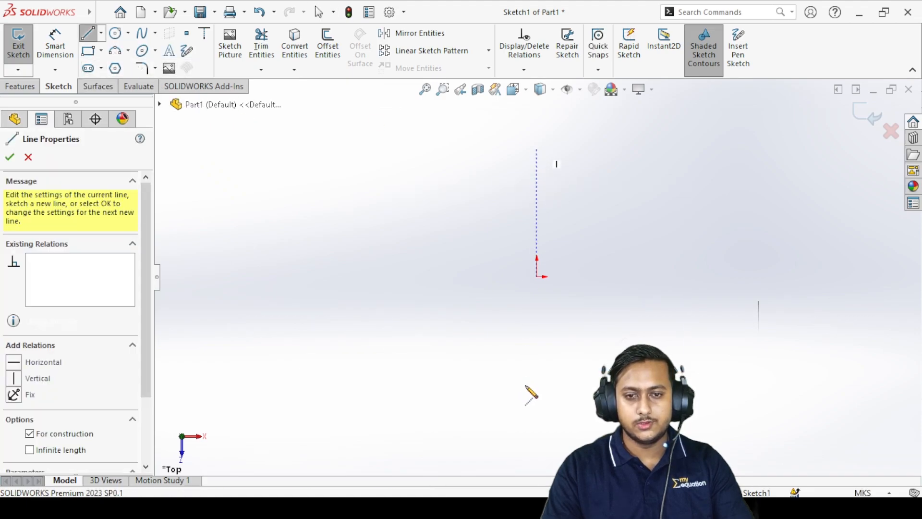
{"action": "left_click", "coordinate": [537, 423]}
{"action": "right_click", "coordinate": [400, 153]}
{"action": "left_click", "coordinate": [420, 166]}
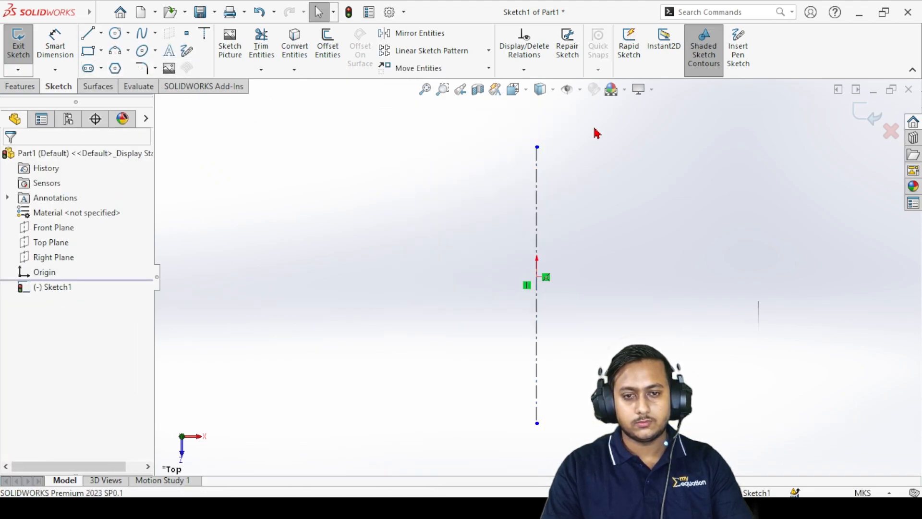
- Draw a horizontal centerline about 0.098 m long from the origin toward the left
{"action": "left_click", "coordinate": [116, 38]}
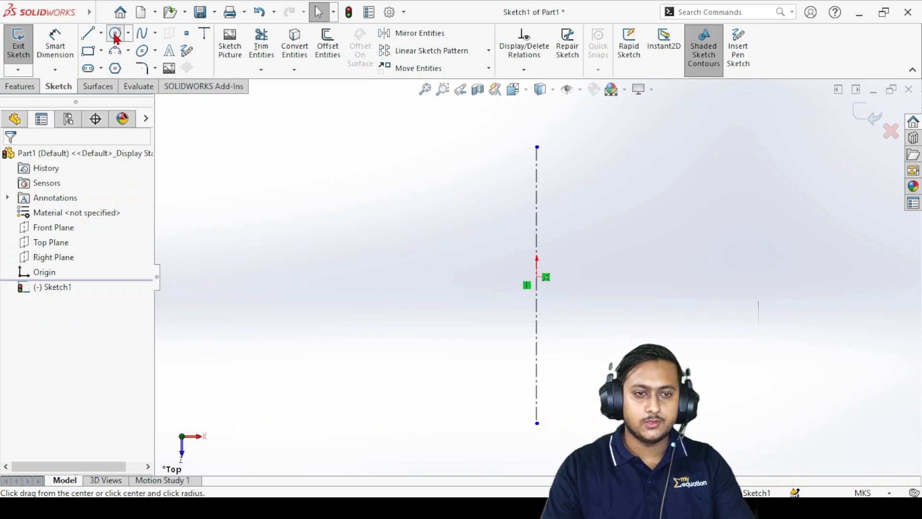
{"action": "left_click", "coordinate": [103, 35]}
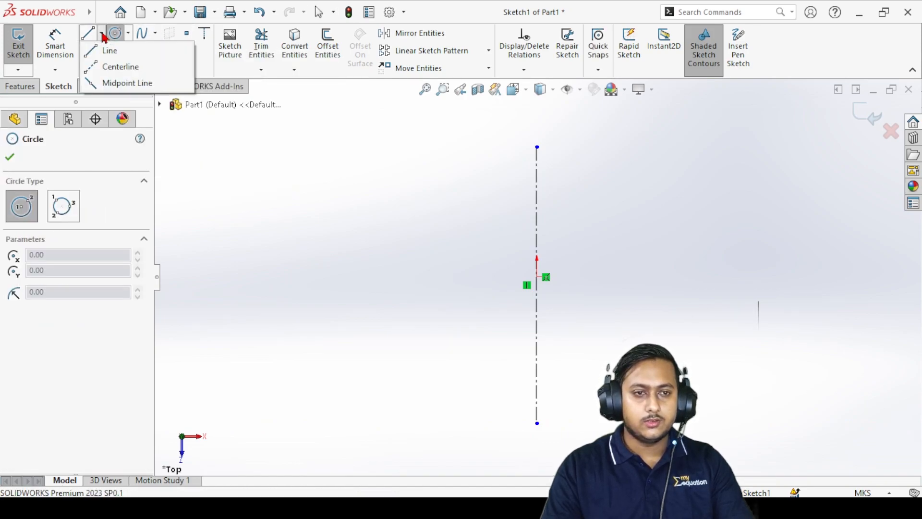
{"action": "left_click", "coordinate": [120, 67]}
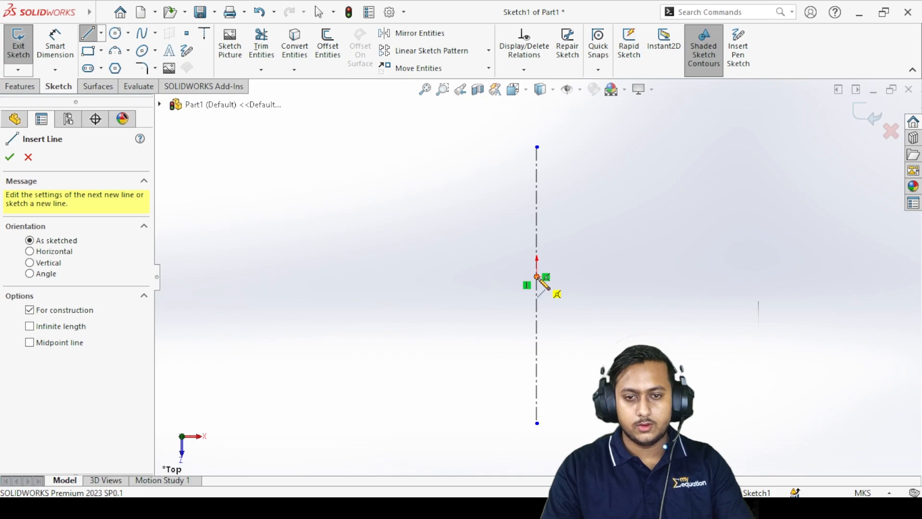
{"action": "left_click", "coordinate": [537, 277]}
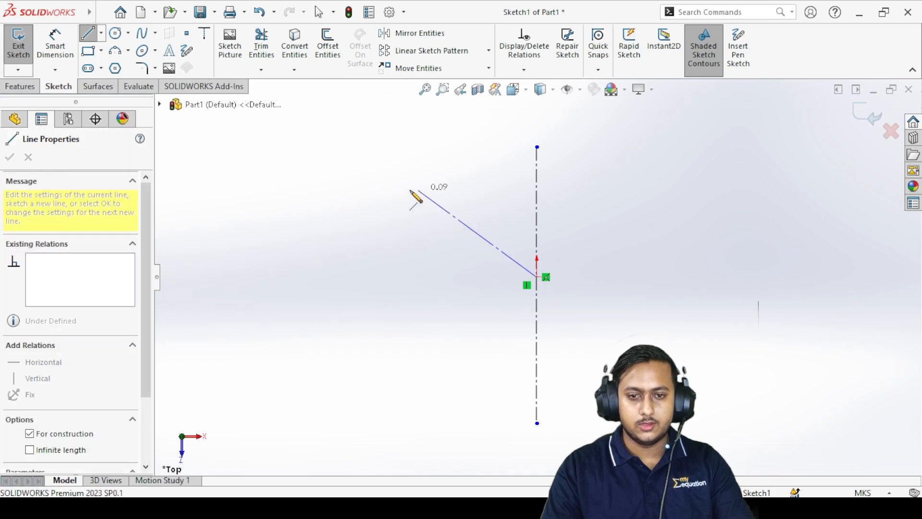
{"action": "left_click", "coordinate": [371, 277]}
{"action": "right_click", "coordinate": [381, 235]}
{"action": "left_click", "coordinate": [401, 239]}
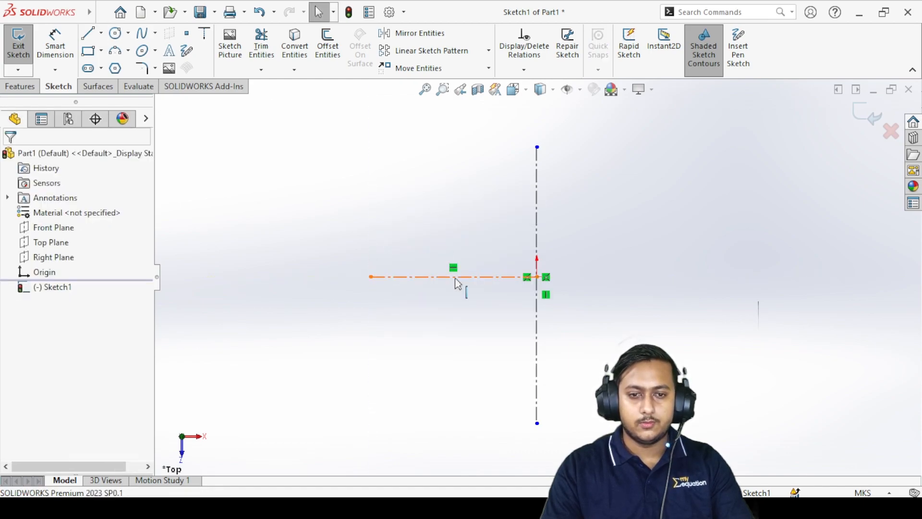
- Set the horizontal centerline's length to 0.11 m
{"action": "double_click", "coordinate": [79, 424]}
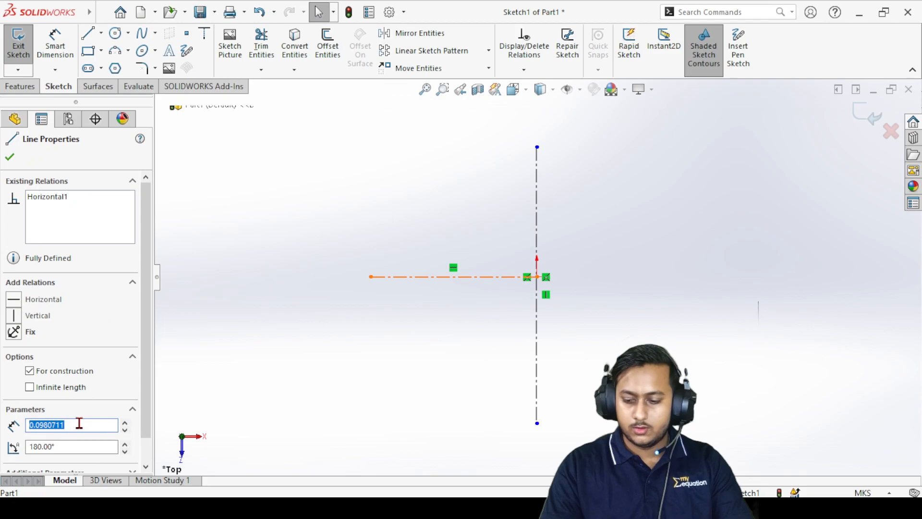
{"action": "type", "text": "0.11"}
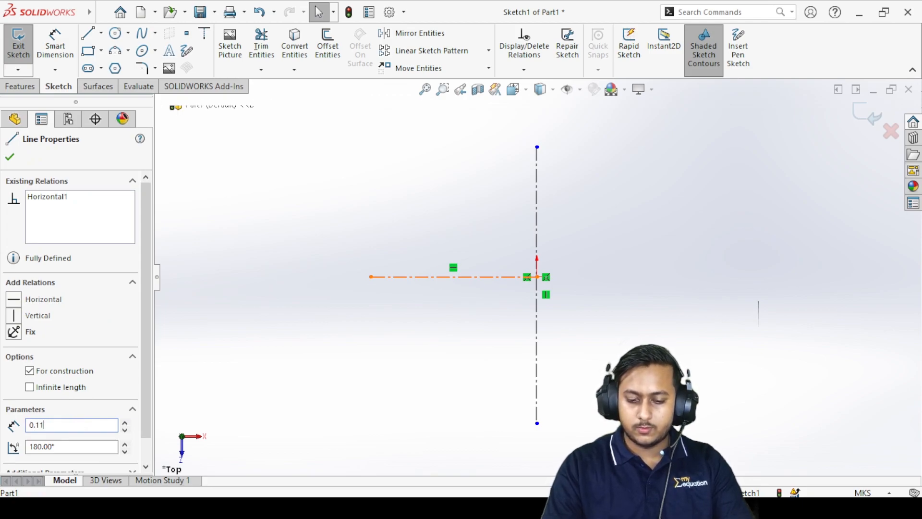
{"action": "key", "text": "Return"}
{"action": "left_click", "coordinate": [402, 294]}
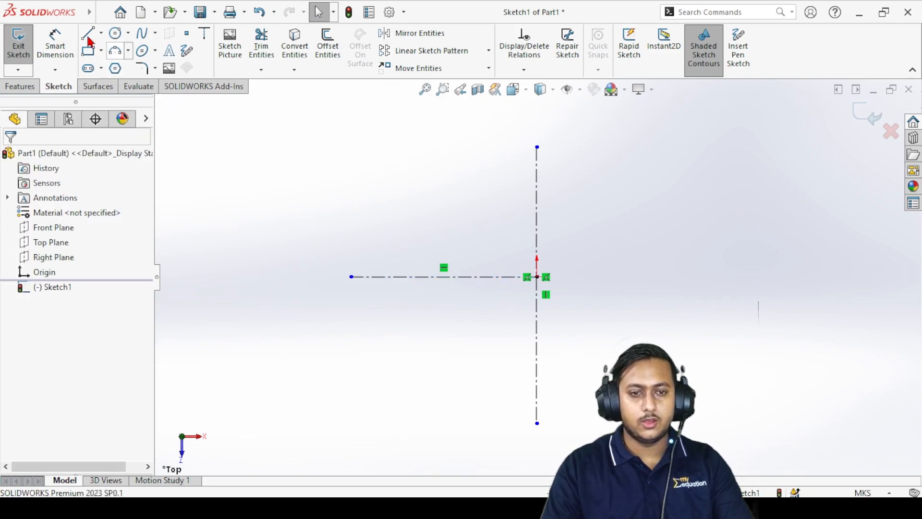
- Draw a circle about 0.19 m in diameter centred on the left end of the horizontal centerline
{"action": "left_click", "coordinate": [116, 34]}
{"action": "left_click", "coordinate": [351, 276]}
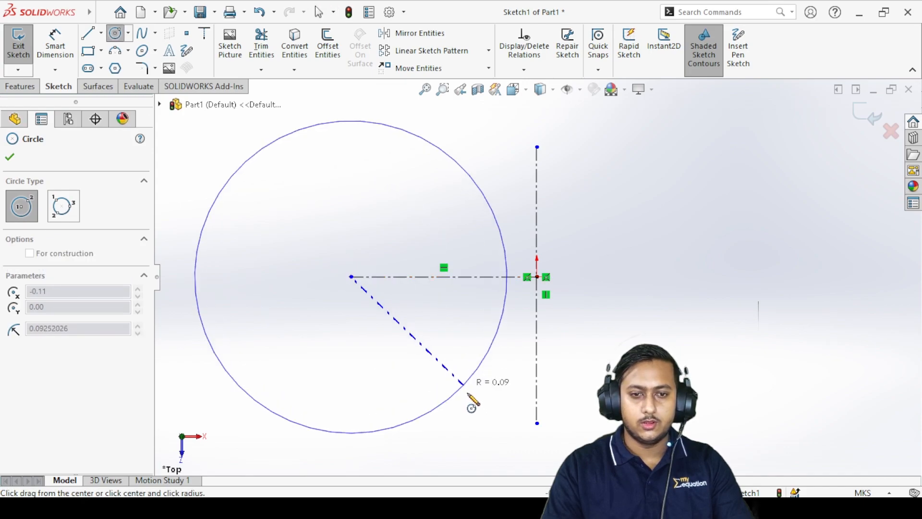
{"action": "left_click", "coordinate": [464, 389]}
{"action": "key", "text": "Escape"}
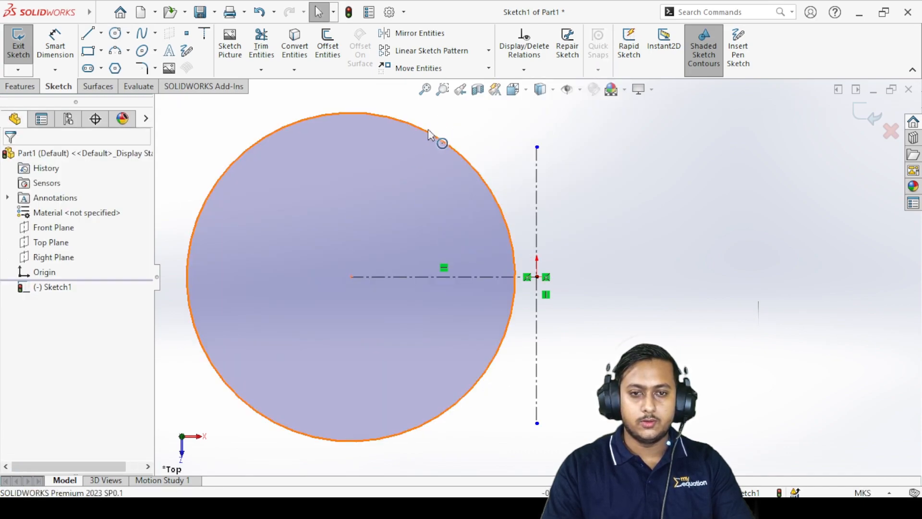
- Set the circle's radius to 0.1 m
{"action": "left_click", "coordinate": [434, 136]}
{"action": "double_click", "coordinate": [111, 414]}
{"action": "type", "text": "0"}
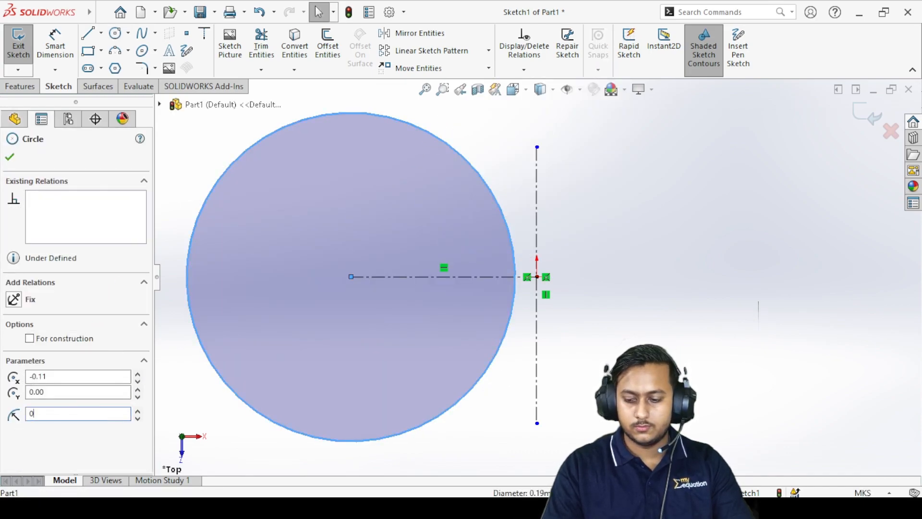
{"action": "type", "text": ".1"}
{"action": "key", "text": "Return"}
{"action": "left_click", "coordinate": [599, 284]}
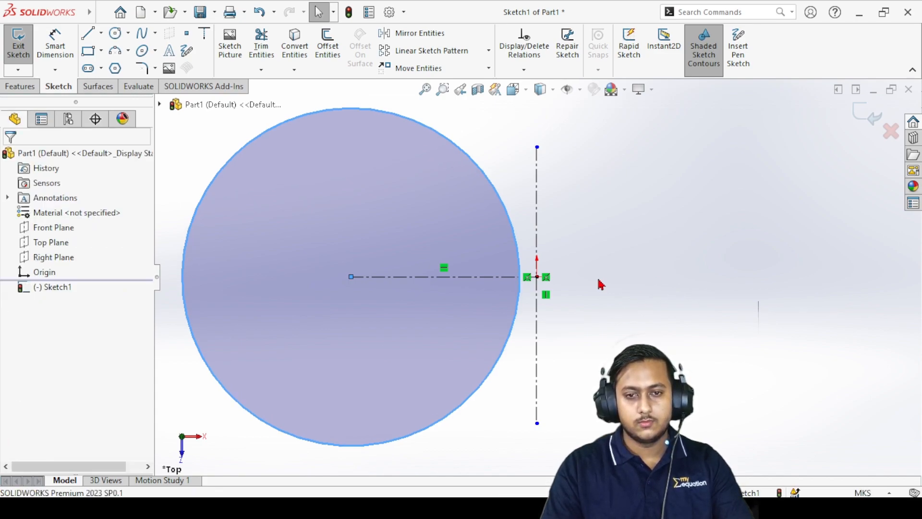
{"action": "scroll", "coordinate": [599, 284], "scroll_direction": "up", "scroll_amount": 7}
{"action": "scroll", "coordinate": [578, 286], "scroll_direction": "down", "scroll_amount": 3}
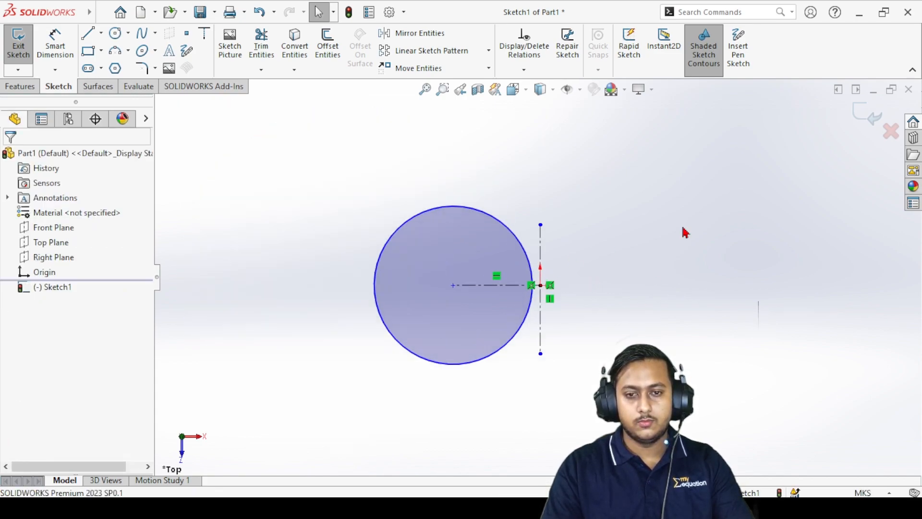
{"action": "left_click", "coordinate": [115, 33]}
{"action": "right_click", "coordinate": [264, 155]}
{"action": "left_click", "coordinate": [286, 160]}
- Draw a slightly sloping centerline from the circle's centre out past its left side
{"action": "left_click", "coordinate": [102, 33]}
{"action": "left_click", "coordinate": [109, 64]}
{"action": "scroll", "coordinate": [261, 286], "scroll_direction": "up", "scroll_amount": 2}
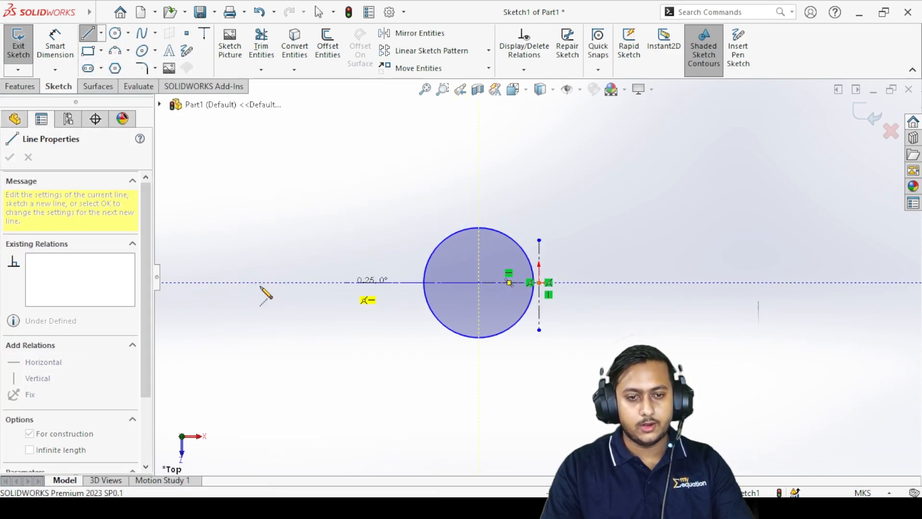
{"action": "right_click", "coordinate": [310, 284]}
{"action": "left_click", "coordinate": [291, 252]}
{"action": "left_click", "coordinate": [289, 246]}
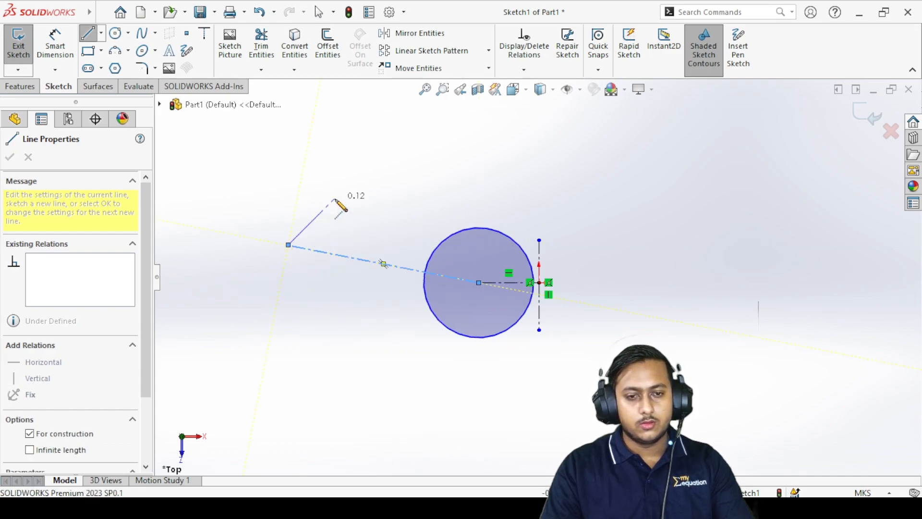
{"action": "key", "text": "Escape"}
- Bring the sloping centerline's free end level with the circle's centre and add a Horizontal relation to the line
{"action": "left_click_drag", "start_coordinate": [288, 245], "coordinate": [288, 281]}
{"action": "left_click", "coordinate": [356, 282]}
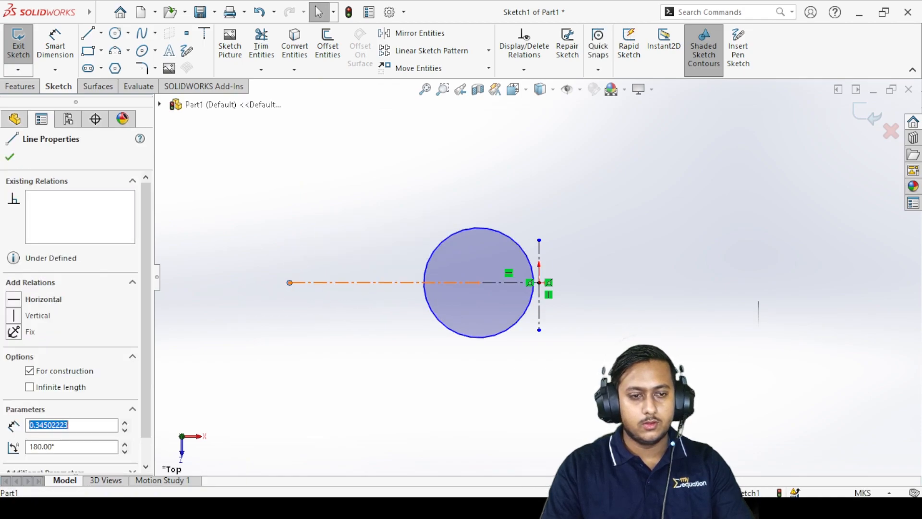
{"action": "left_click", "coordinate": [14, 298]}
{"action": "left_click", "coordinate": [372, 319]}
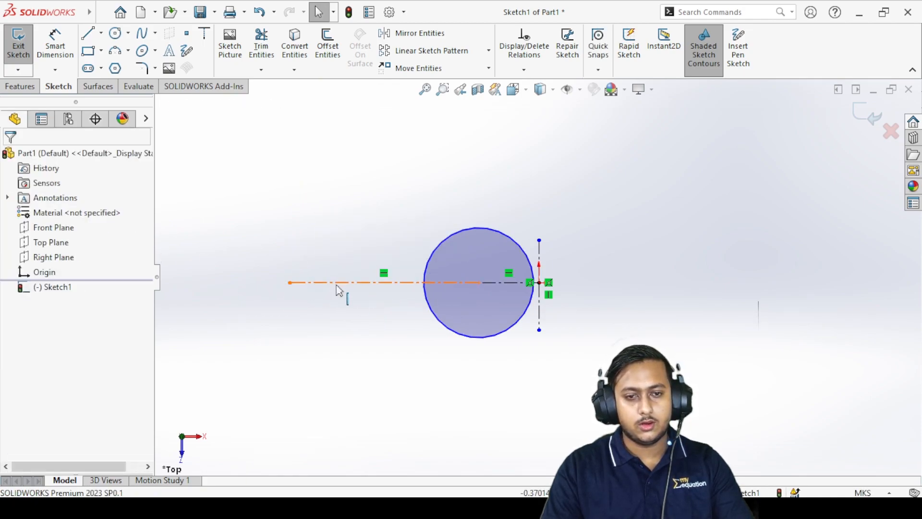
{"action": "left_click", "coordinate": [347, 283]}
{"action": "left_click", "coordinate": [83, 424]}
{"action": "double_click", "coordinate": [83, 424]}
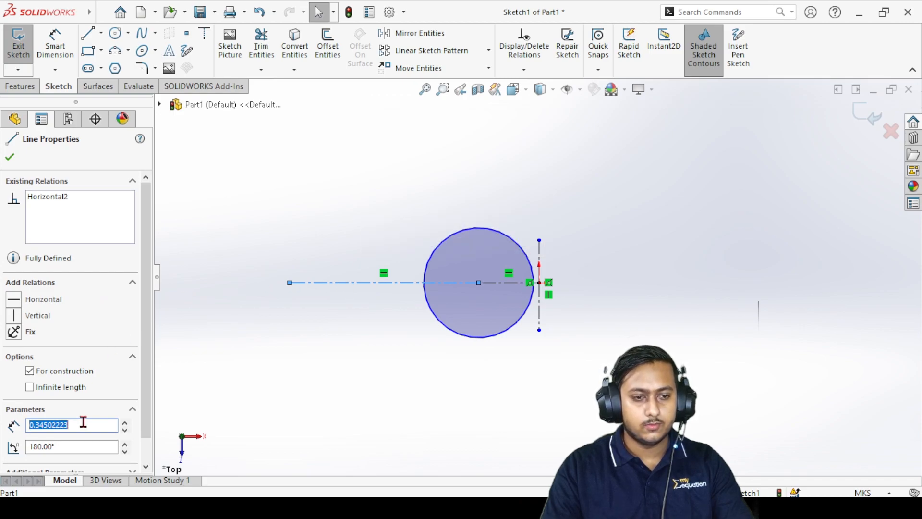
{"action": "left_click", "coordinate": [331, 399]}
- Add a Fix relation to the circle
{"action": "left_click", "coordinate": [484, 245]}
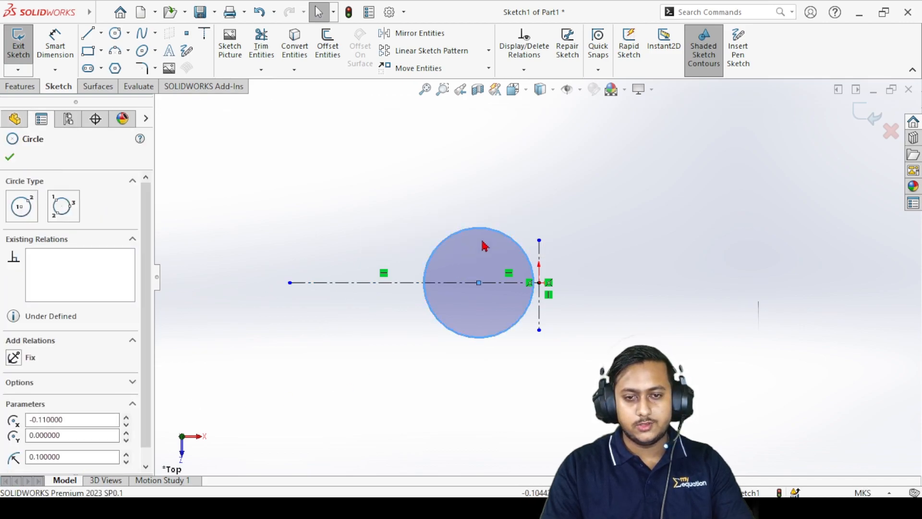
{"action": "right_click", "coordinate": [484, 242]}
{"action": "left_click", "coordinate": [495, 199]}
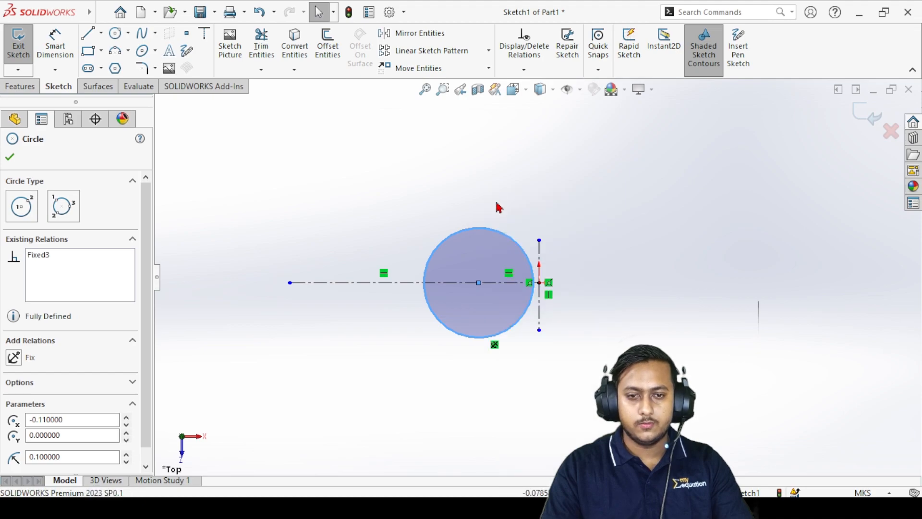
{"action": "left_click", "coordinate": [503, 204]}
- Set the length of the centerline running left from the circle's centre to 0.22 m
{"action": "left_click", "coordinate": [374, 283]}
{"action": "double_click", "coordinate": [74, 425]}
{"action": "type", "text": "0"}
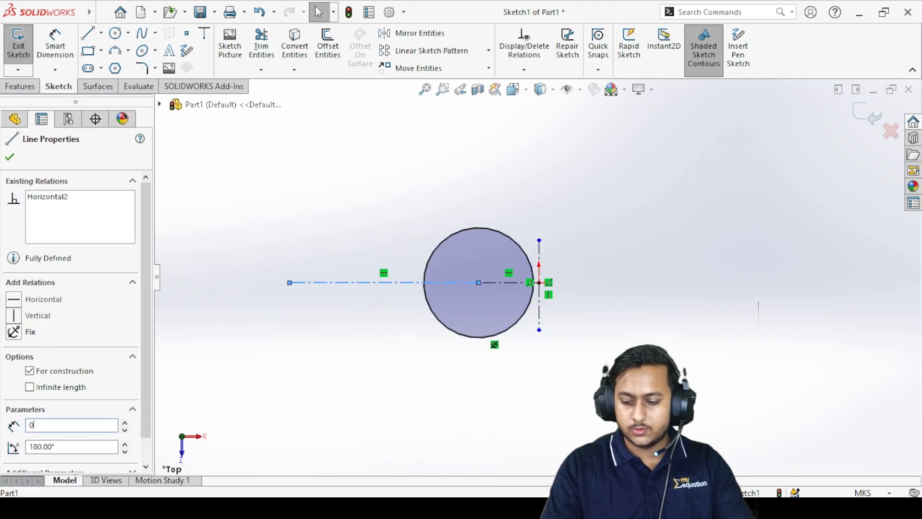
{"action": "key", "text": "Return"}
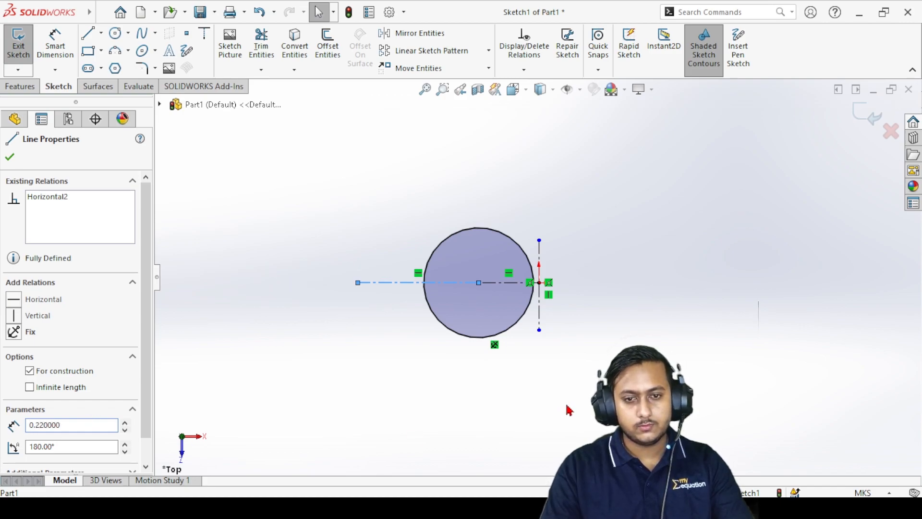
{"action": "left_click", "coordinate": [418, 323]}
- Draw a circle of about 0.098 m radius centred on the free left end of the horizontal centerline
{"action": "scroll", "coordinate": [447, 321], "scroll_direction": "up", "scroll_amount": 2}
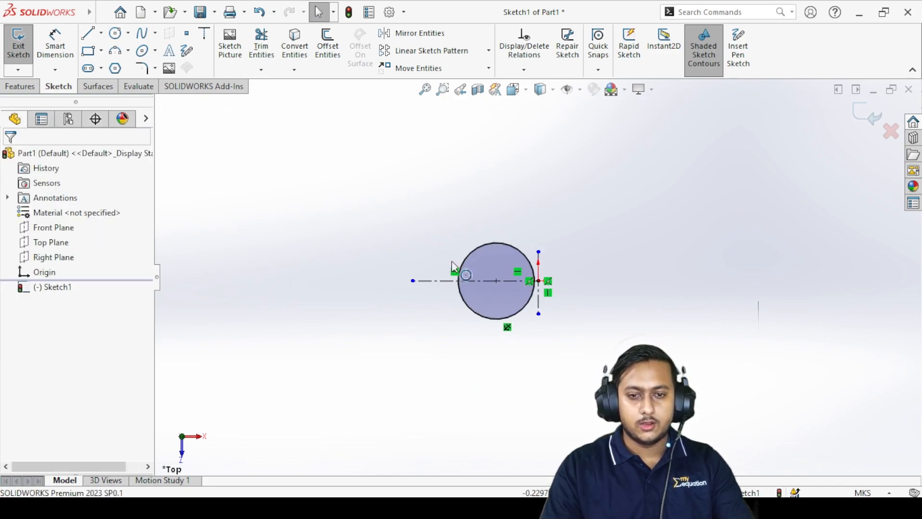
{"action": "scroll", "coordinate": [498, 315], "scroll_direction": "down", "scroll_amount": 7}
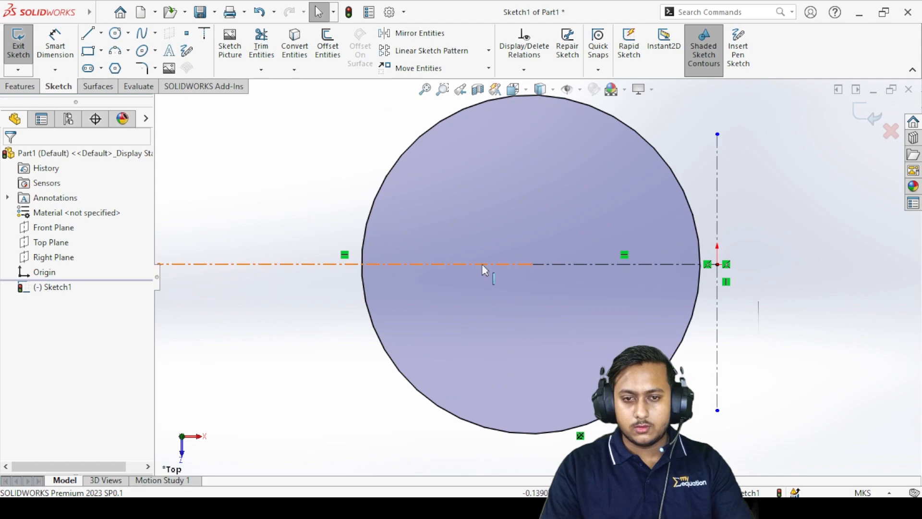
{"action": "left_click", "coordinate": [485, 271]}
{"action": "scroll", "coordinate": [411, 311], "scroll_direction": "up", "scroll_amount": 3}
{"action": "scroll", "coordinate": [391, 277], "scroll_direction": "down", "scroll_amount": 2}
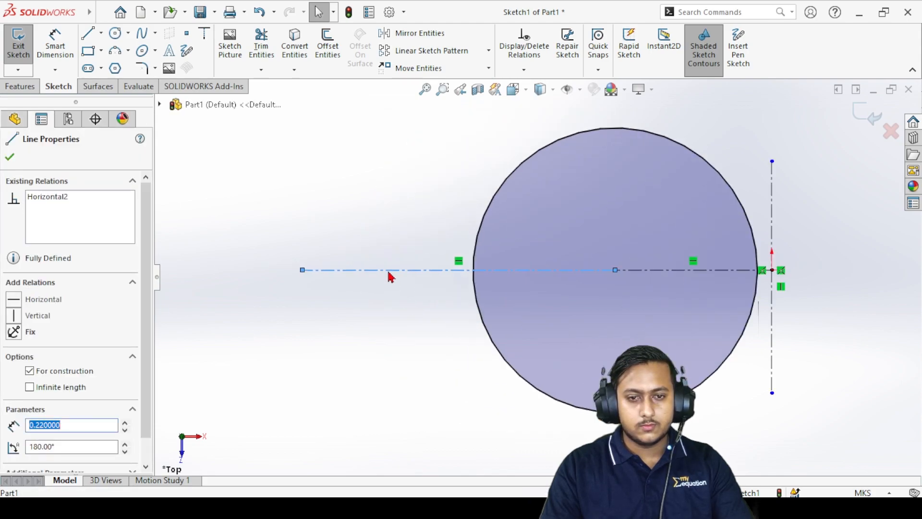
{"action": "left_click", "coordinate": [360, 165]}
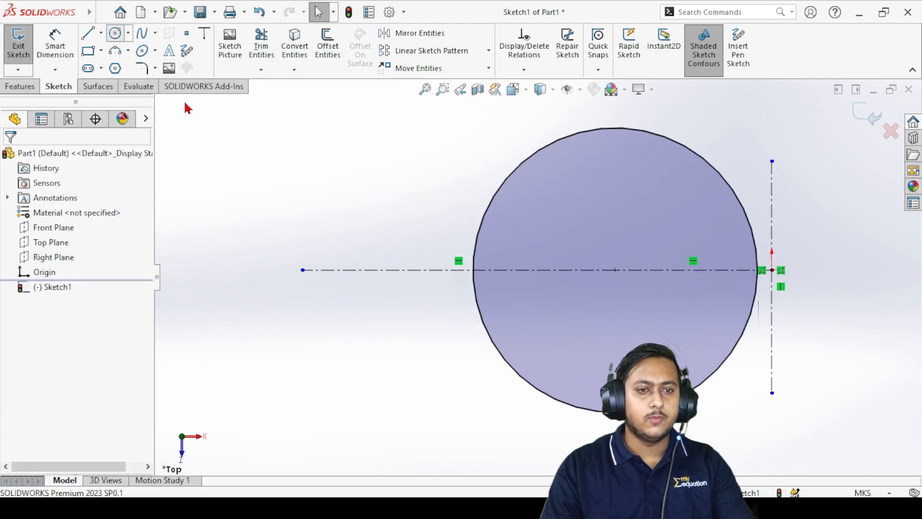
{"action": "left_click", "coordinate": [115, 33]}
{"action": "mouse_move", "coordinate": [303, 270]}
{"action": "left_mouse_down"}
{"action": "mouse_move", "coordinate": [381, 397]}
{"action": "mouse_move", "coordinate": [376, 416]}
{"action": "mouse_move", "coordinate": [370, 397]}
{"action": "left_mouse_up"}
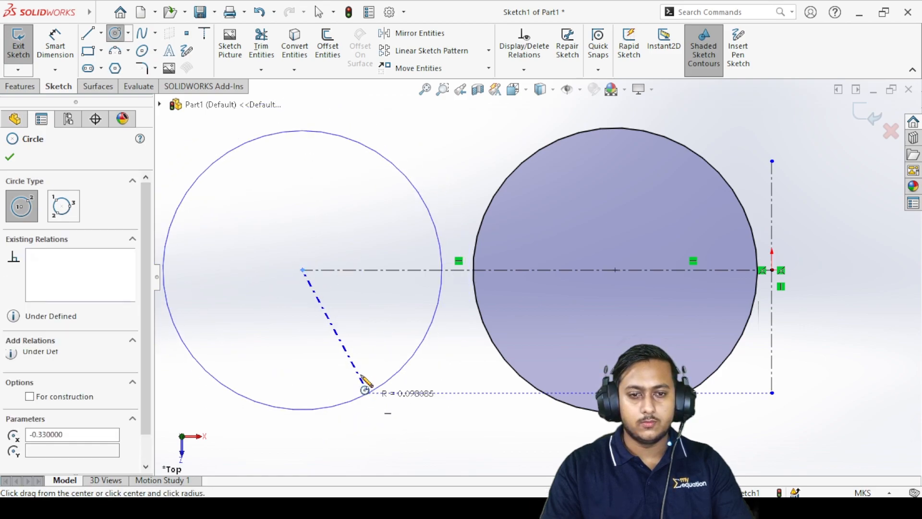
{"action": "right_click", "coordinate": [313, 188]}
{"action": "left_click", "coordinate": [323, 191]}
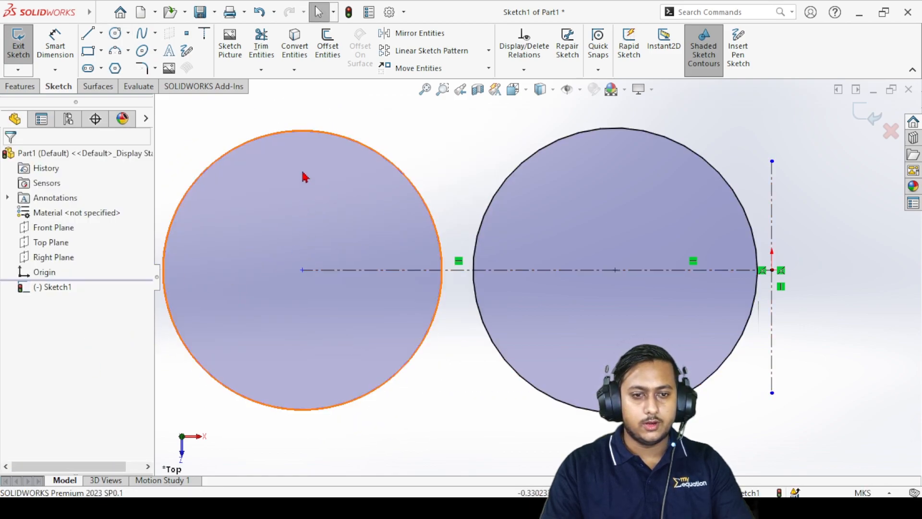
- Set the radius of the new leftmost circle to 0.1 m
{"action": "left_click", "coordinate": [313, 138]}
{"action": "double_click", "coordinate": [96, 414]}
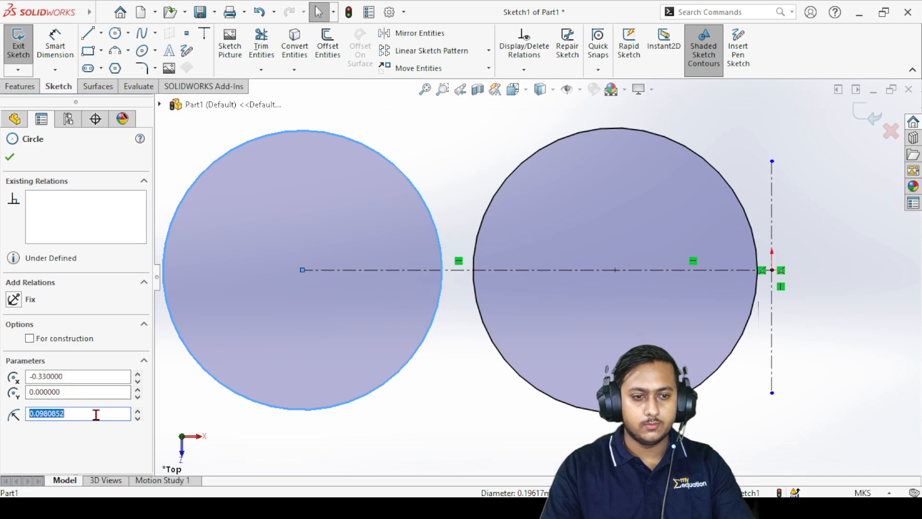
{"action": "type", "text": "0.1"}
{"action": "key", "text": "Return"}
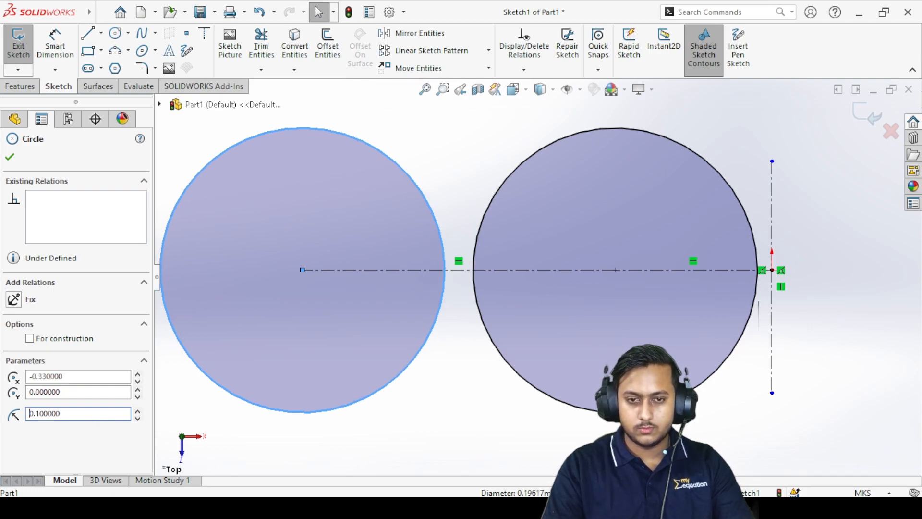
{"action": "key", "text": "Escape"}
{"action": "scroll", "coordinate": [477, 432], "scroll_direction": "up", "scroll_amount": 5}
{"action": "scroll", "coordinate": [675, 284], "scroll_direction": "down", "scroll_amount": 3}
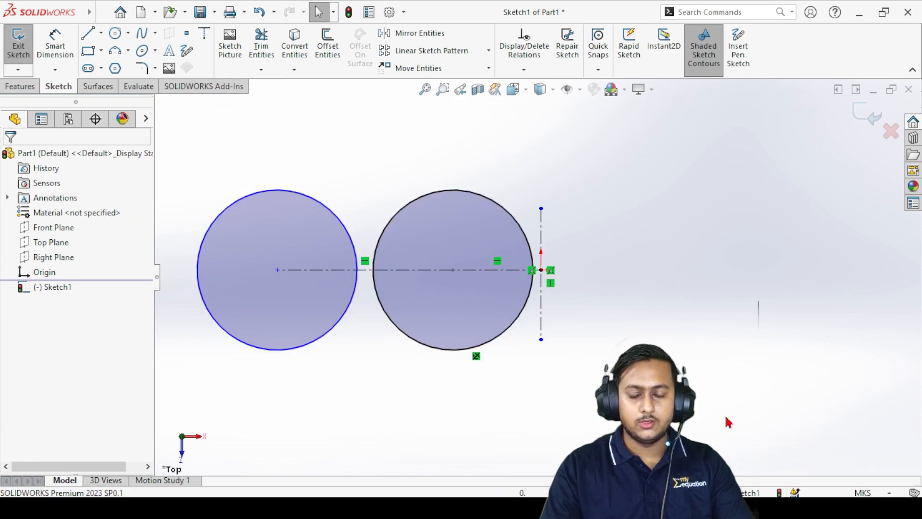
- Mirror both circles about the vertical centerline through the origin, keeping the originals
{"action": "left_click", "coordinate": [420, 33]}
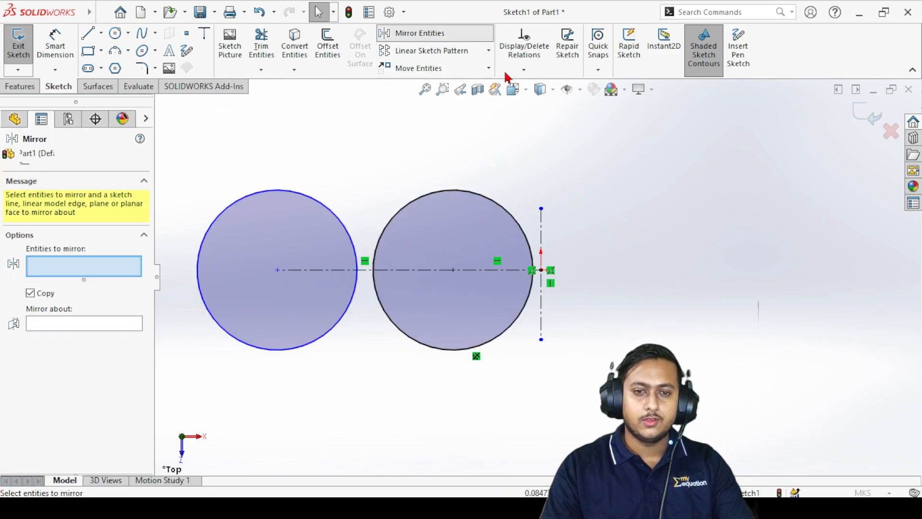
{"action": "left_click", "coordinate": [376, 238]}
{"action": "left_click", "coordinate": [197, 262]}
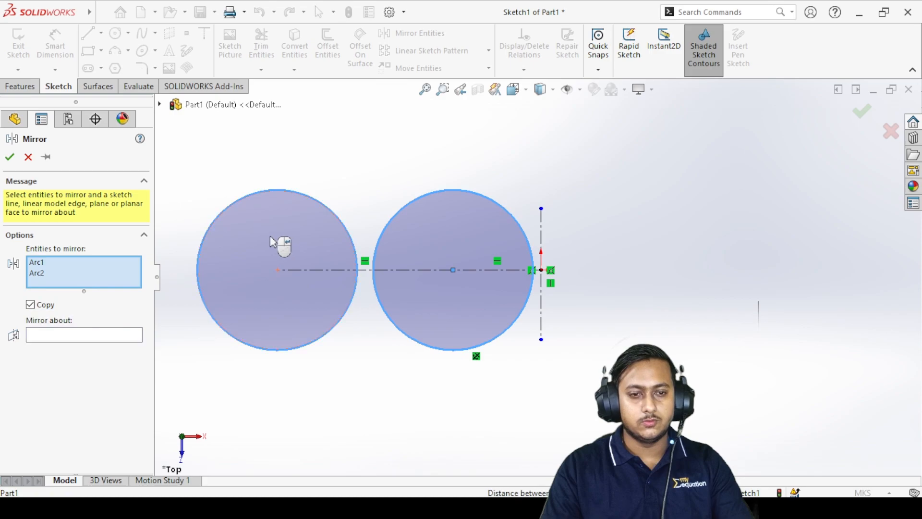
{"action": "left_click", "coordinate": [95, 335]}
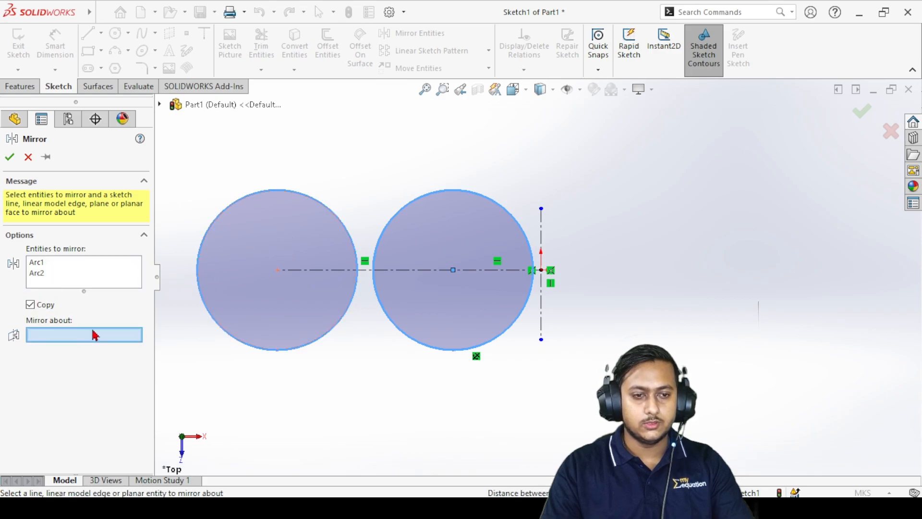
{"action": "left_click", "coordinate": [542, 229]}
{"action": "left_click", "coordinate": [9, 156]}
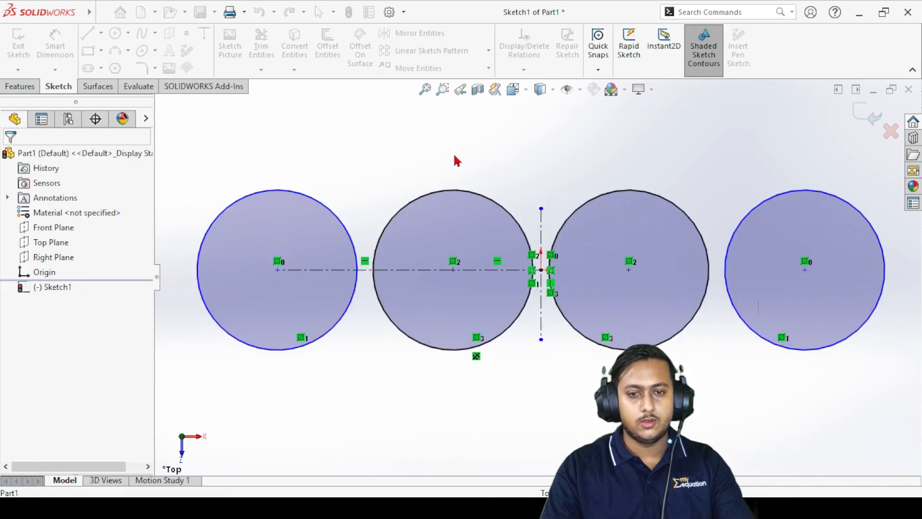
{"action": "key", "text": "f"}
{"action": "scroll", "coordinate": [557, 281], "scroll_direction": "down", "scroll_amount": 1}
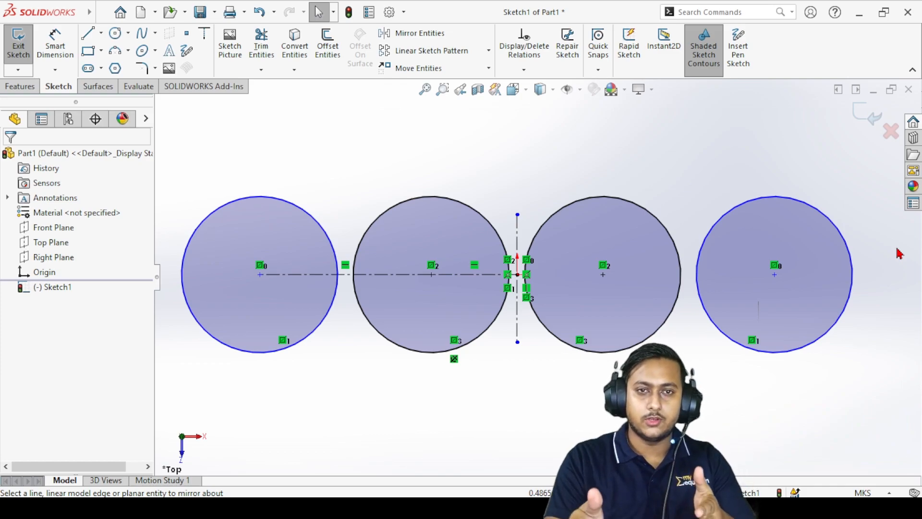
- Draw a center rectangle from the origin enclosing all four circles, about 1.07 m wide and 0.28 m high
{"action": "scroll", "coordinate": [536, 274], "scroll_direction": "up", "scroll_amount": 3}
{"action": "scroll", "coordinate": [518, 297], "scroll_direction": "down", "scroll_amount": 1}
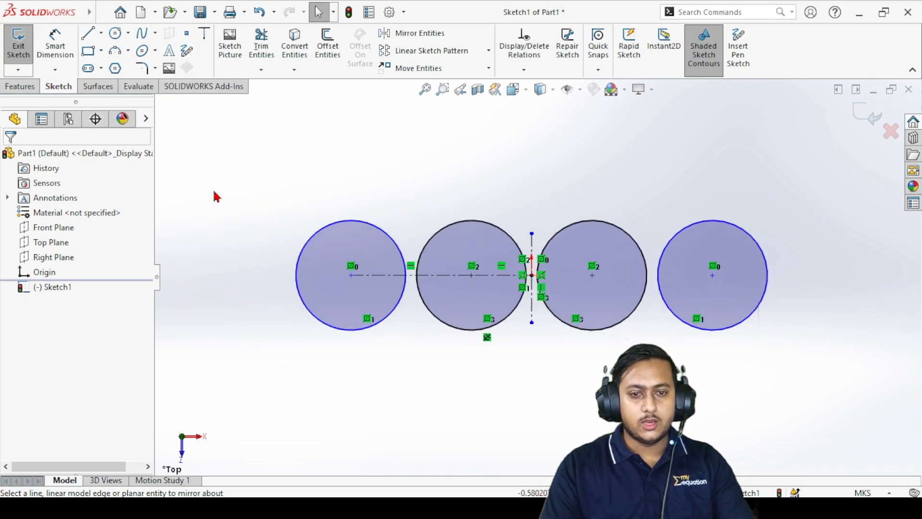
{"action": "left_click", "coordinate": [101, 50]}
{"action": "left_click", "coordinate": [532, 275]}
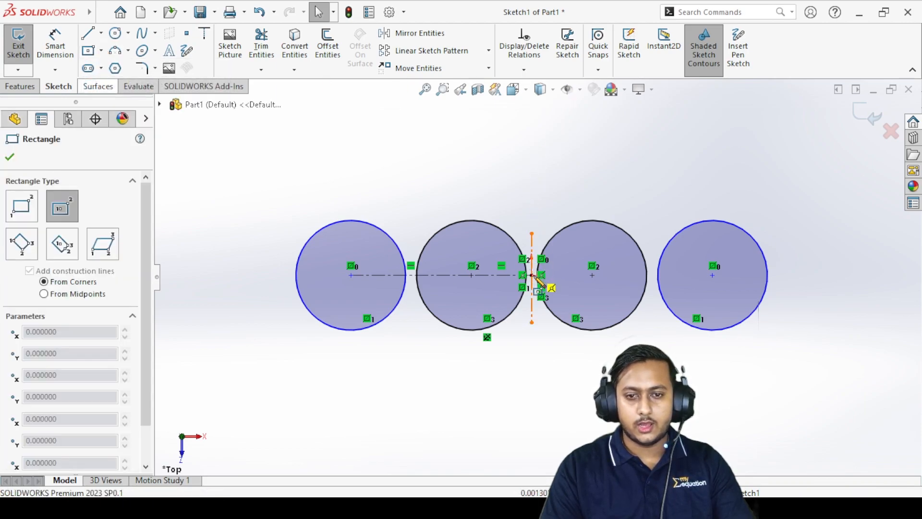
{"action": "left_click", "coordinate": [254, 198]}
{"action": "key", "text": "Escape"}
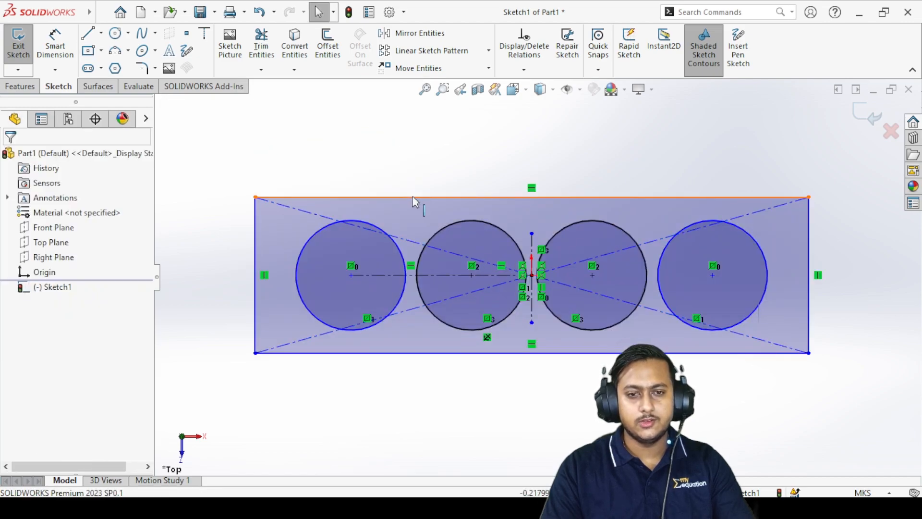
- Dimension the rectangle's left vertical side to 0.3 m
{"action": "left_click", "coordinate": [72, 46]}
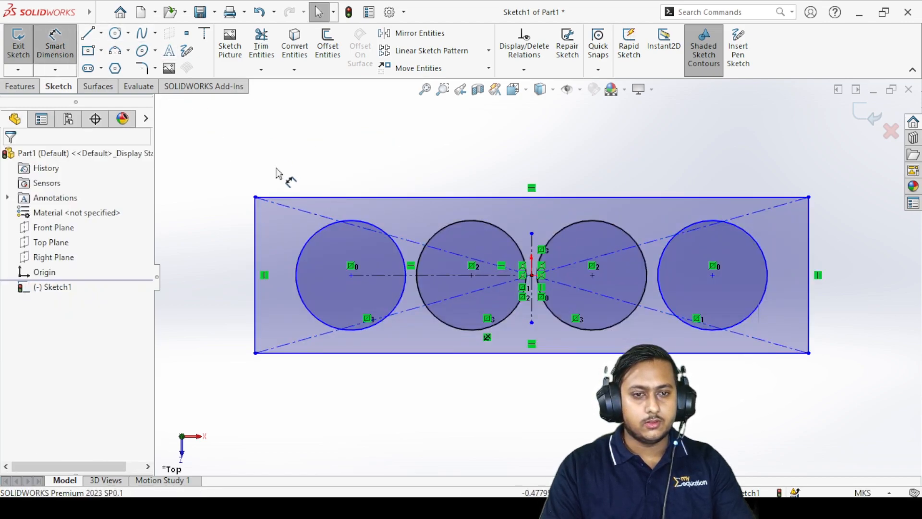
{"action": "left_click", "coordinate": [255, 228]}
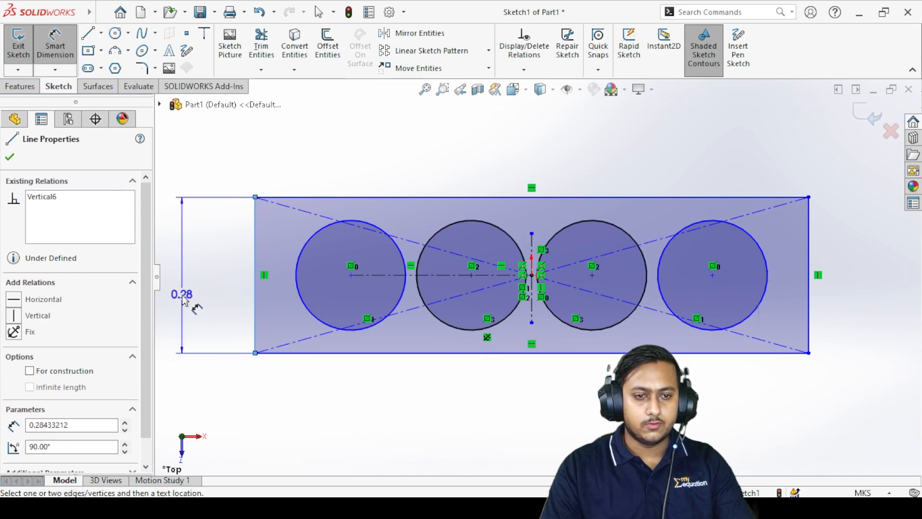
{"action": "left_click", "coordinate": [214, 273]}
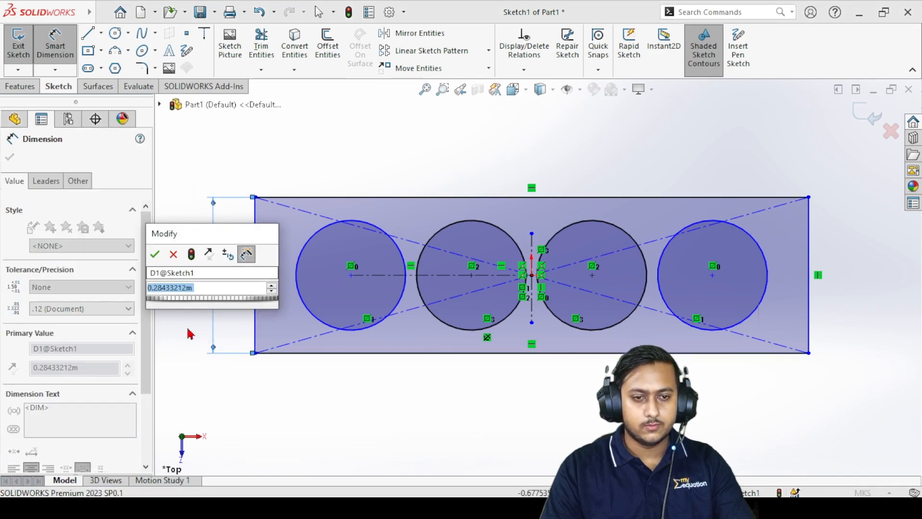
{"action": "type", "text": "0.3"}
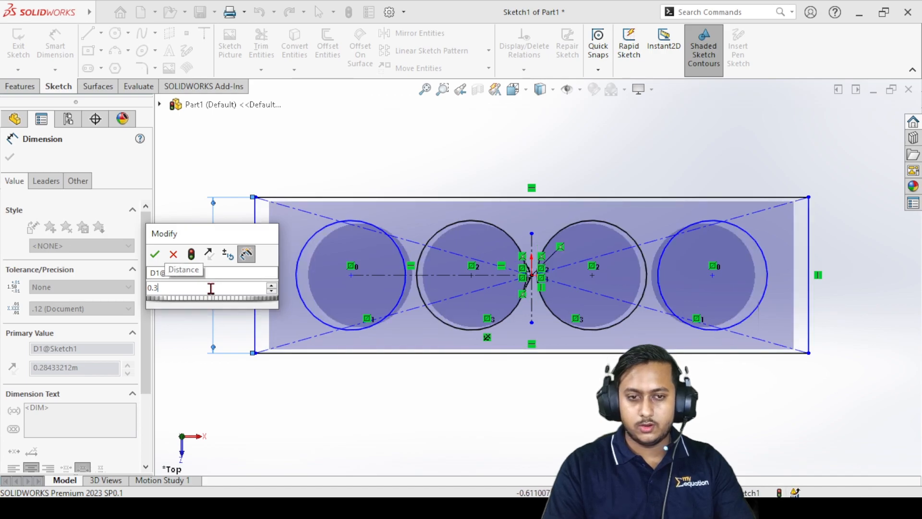
{"action": "key", "text": "Return"}
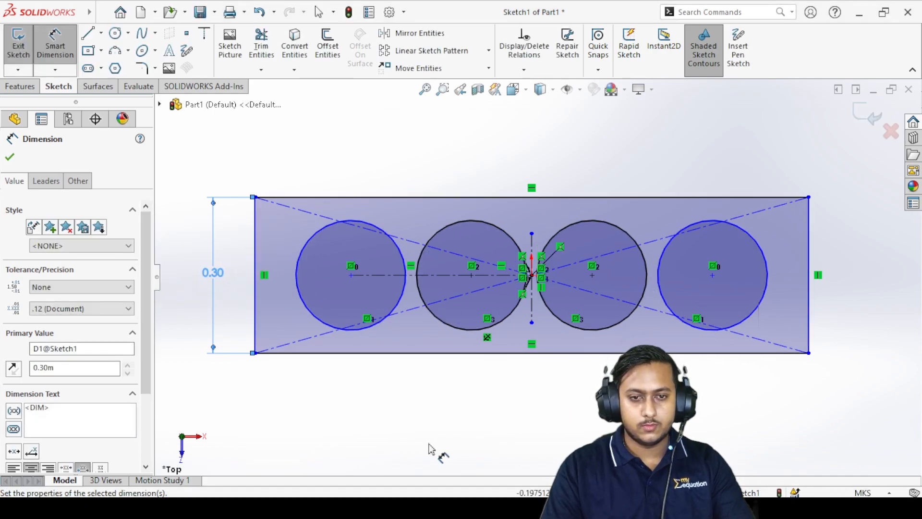
- Dimension the rectangle's upper horizontal side to 1.08 m
{"action": "left_click", "coordinate": [417, 198]}
{"action": "left_click", "coordinate": [416, 159]}
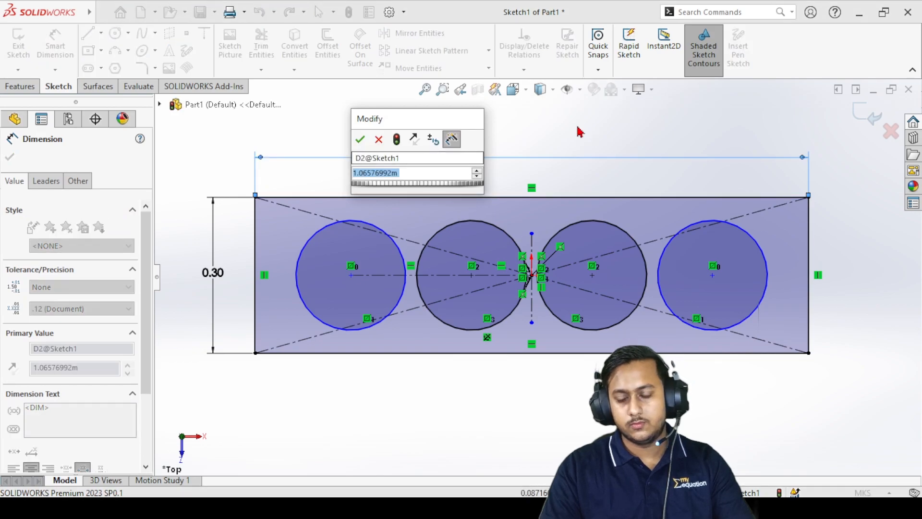
{"action": "type", "text": "1"}
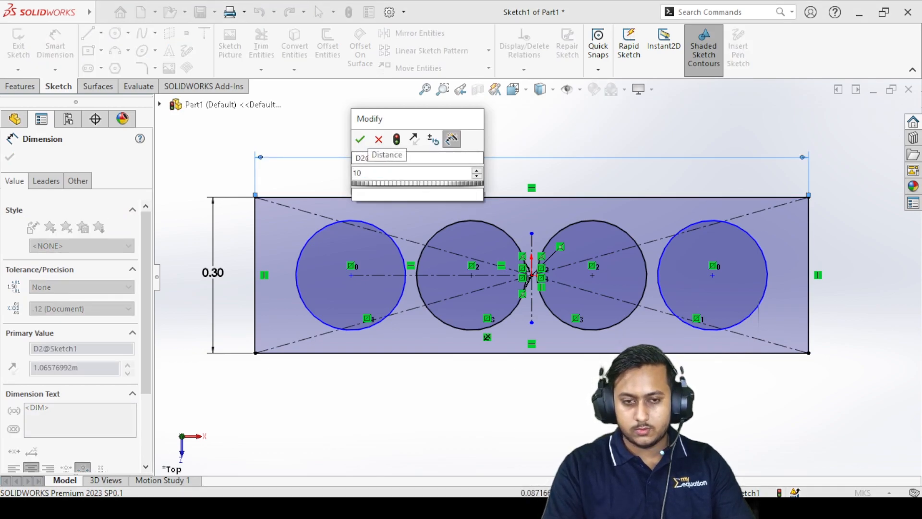
{"action": "type", "text": "."}
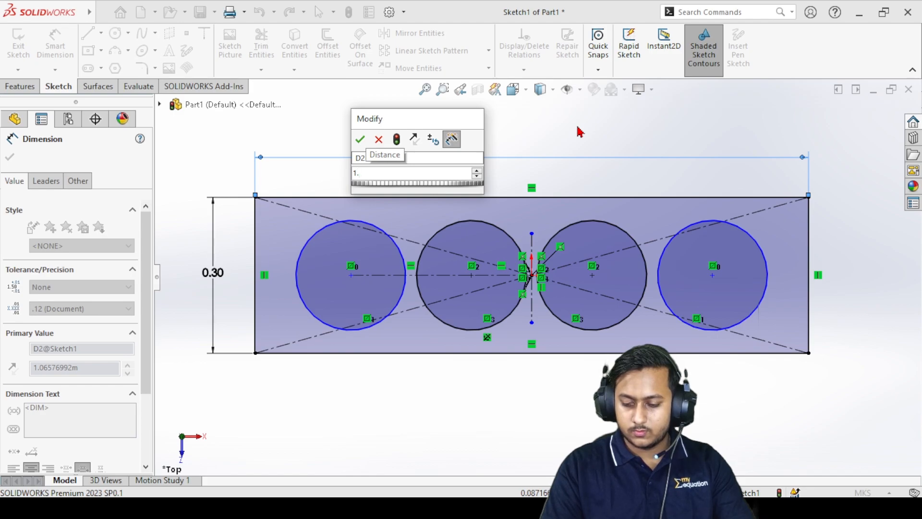
{"action": "type", "text": "08"}
{"action": "key", "text": "Return"}
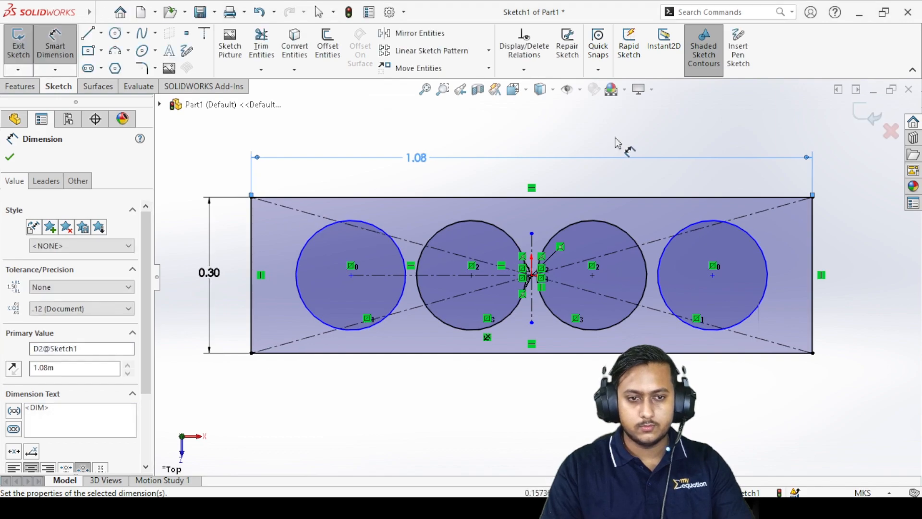
{"action": "left_click", "coordinate": [835, 346]}
{"action": "scroll", "coordinate": [832, 348], "scroll_direction": "up", "scroll_amount": 5}
{"action": "scroll", "coordinate": [545, 225], "scroll_direction": "down", "scroll_amount": 3}
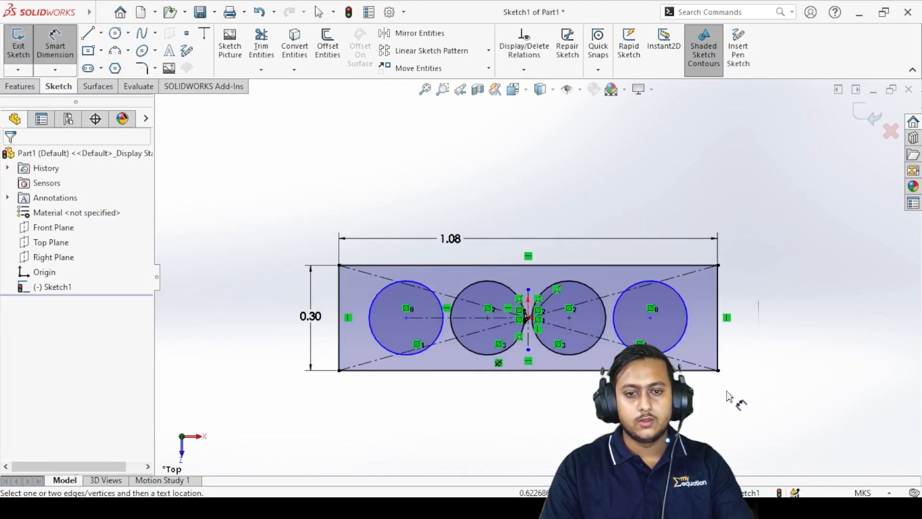
{"action": "scroll", "coordinate": [551, 381], "scroll_direction": "down", "scroll_amount": 2}
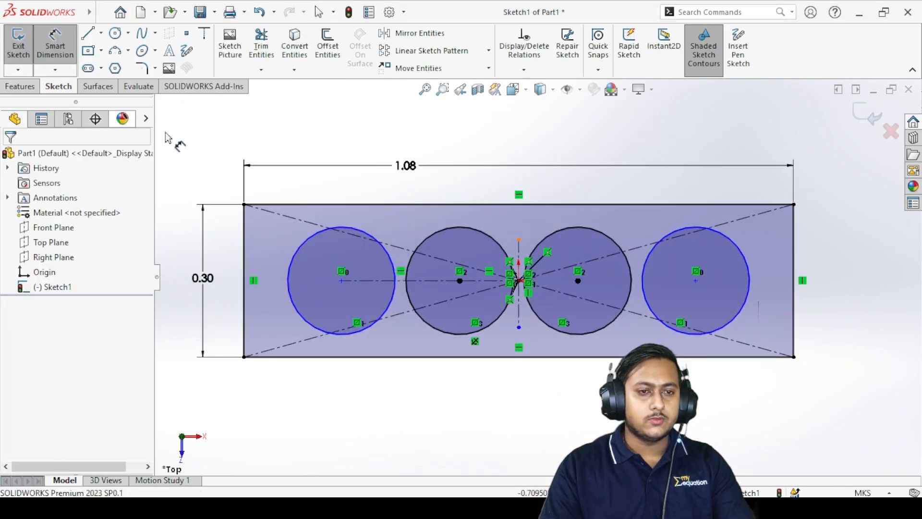
- Start an Extruded Boss/Base of the rectangle with its four bores and pull it downward about 0.384 m
{"action": "left_click", "coordinate": [19, 86]}
{"action": "left_click", "coordinate": [23, 45]}
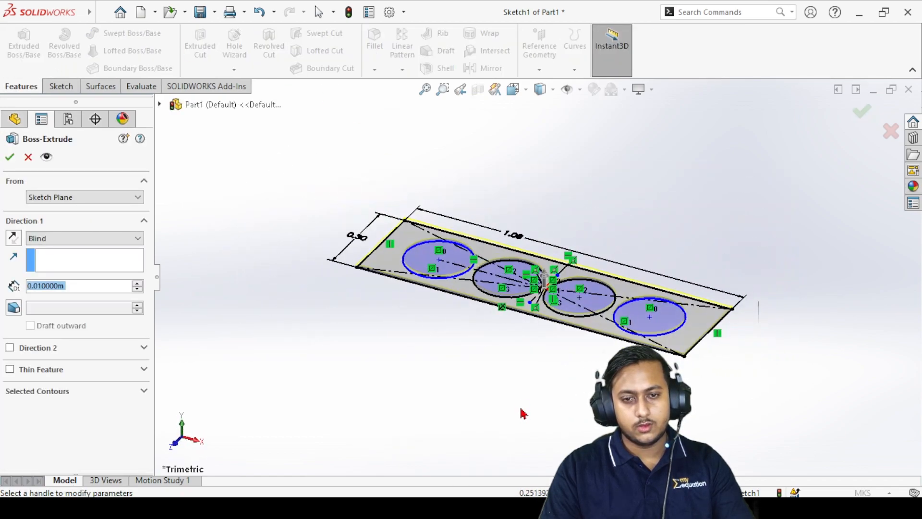
{"action": "mouse_move", "coordinate": [527, 373]}
{"action": "middle_mouse_down"}
{"action": "mouse_move", "coordinate": [571, 307]}
{"action": "mouse_move", "coordinate": [610, 317]}
{"action": "mouse_move", "coordinate": [613, 337]}
{"action": "middle_mouse_up"}
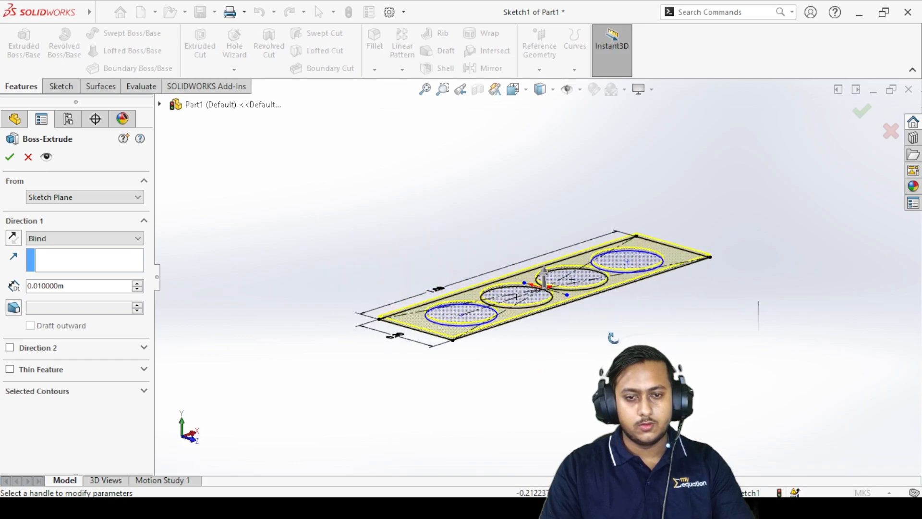
{"action": "left_click", "coordinate": [543, 273]}
{"action": "left_click", "coordinate": [546, 428]}
{"action": "scroll", "coordinate": [849, 375], "scroll_direction": "up", "scroll_amount": 2}
{"action": "scroll", "coordinate": [475, 375], "scroll_direction": "down", "scroll_amount": 3}
{"action": "mouse_move", "coordinate": [655, 341]}
{"action": "middle_mouse_down"}
{"action": "mouse_move", "coordinate": [627, 274]}
{"action": "mouse_move", "coordinate": [626, 235]}
{"action": "mouse_move", "coordinate": [619, 244]}
{"action": "middle_mouse_up"}
{"action": "middle_click_drag", "start_coordinate": [596, 275], "coordinate": [603, 356]}
{"action": "scroll", "coordinate": [676, 331], "scroll_direction": "up", "scroll_amount": 2}
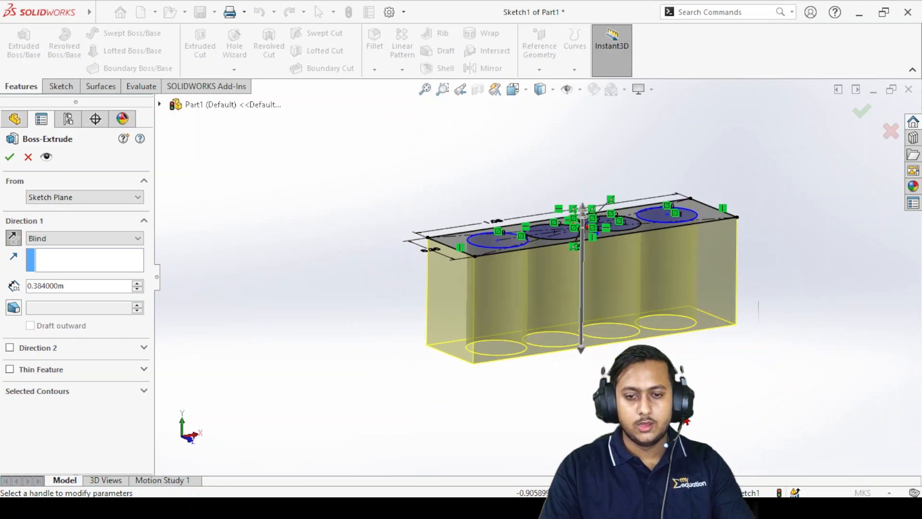
{"action": "scroll", "coordinate": [678, 328], "scroll_direction": "down", "scroll_amount": 3}
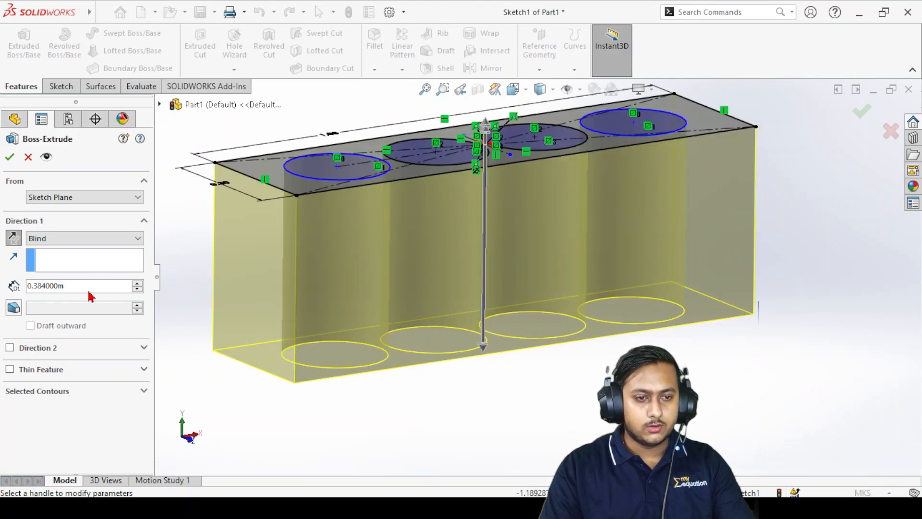
- Set the blind extrusion depth to 0.35 m and accept the boss
{"action": "type", "text": "0"}
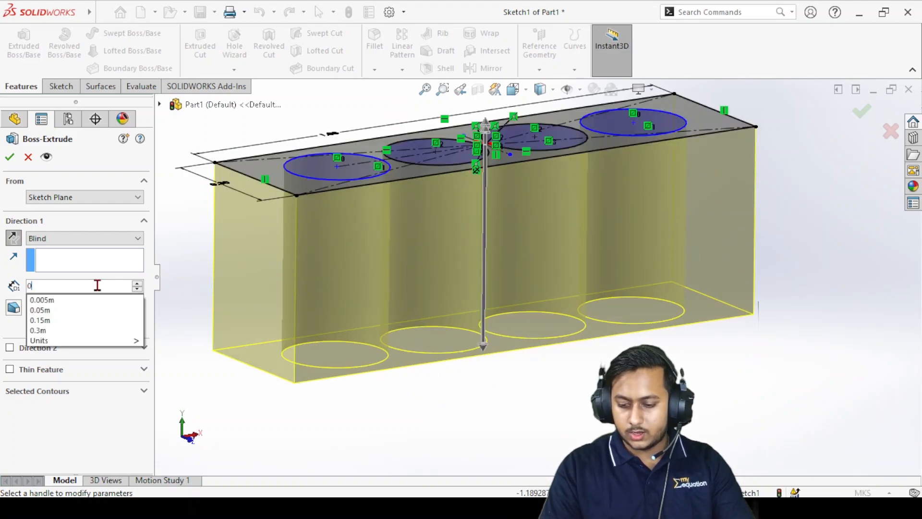
{"action": "type", "text": ".35"}
{"action": "key", "text": "Return"}
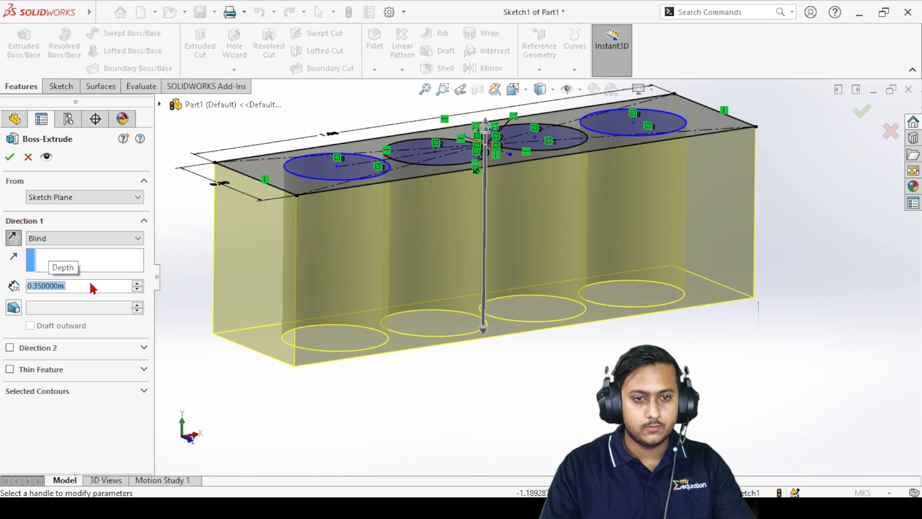
{"action": "left_click", "coordinate": [9, 160]}
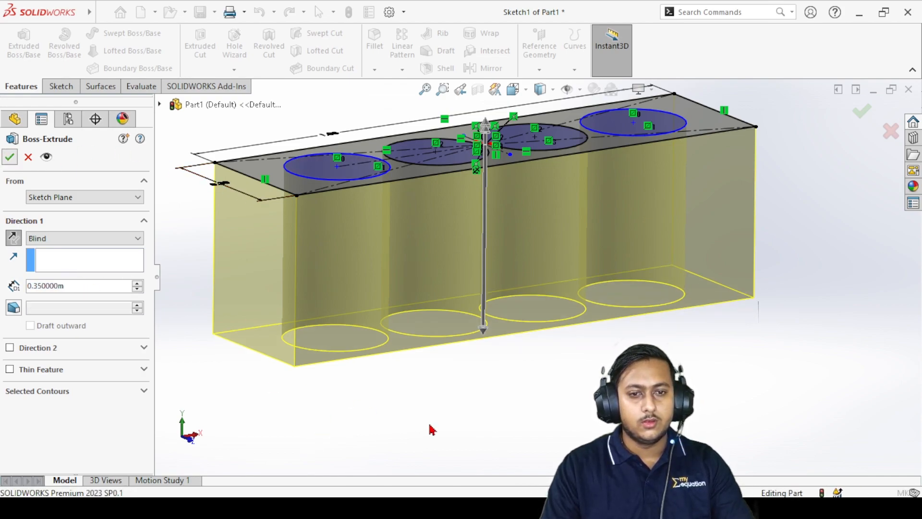
- Start a new sketch on the narrow end face of the extruded block
{"action": "scroll", "coordinate": [523, 383], "scroll_direction": "up", "scroll_amount": 4}
{"action": "scroll", "coordinate": [499, 291], "scroll_direction": "down", "scroll_amount": 3}
{"action": "middle_click_drag", "start_coordinate": [499, 288], "coordinate": [553, 244]}
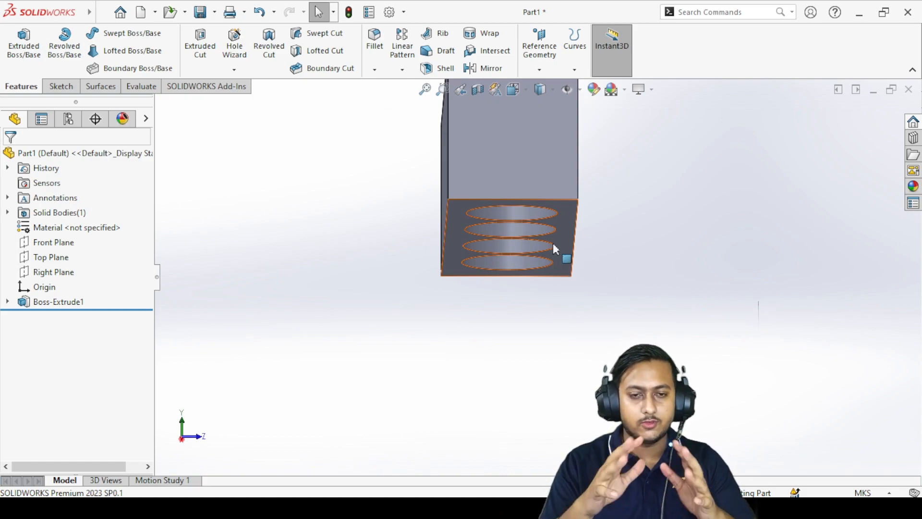
{"action": "middle_click_drag", "start_coordinate": [556, 249], "coordinate": [527, 181]}
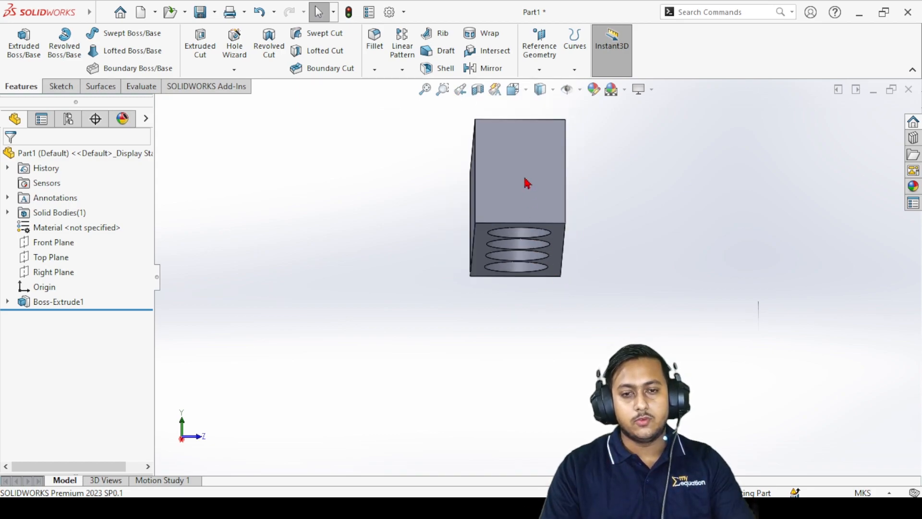
{"action": "right_click", "coordinate": [525, 177]}
{"action": "left_click", "coordinate": [558, 161]}
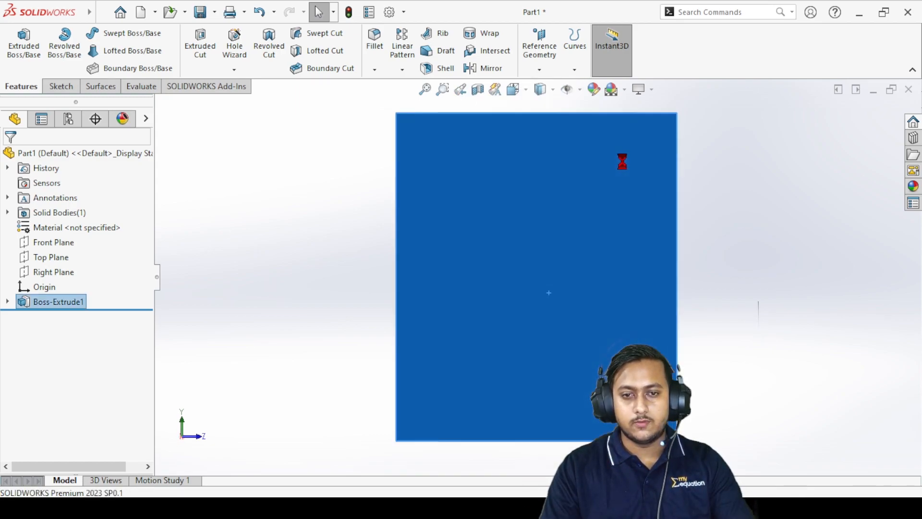
{"action": "scroll", "coordinate": [562, 374], "scroll_direction": "down", "scroll_amount": 4}
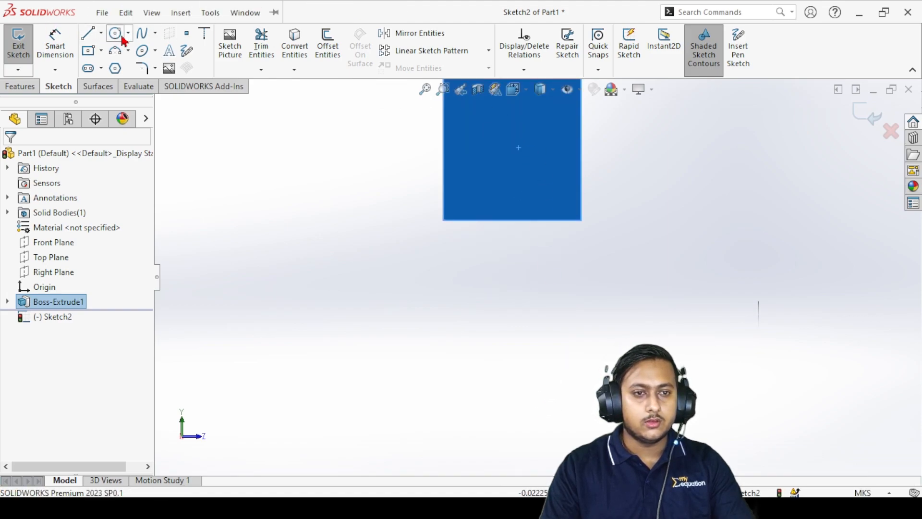
- Sketch a vertical centerline about 0.82 m long from the origin straight down past the block's lower edge
{"action": "left_click", "coordinate": [91, 36]}
{"action": "scroll", "coordinate": [542, 222], "scroll_direction": "up", "scroll_amount": 2}
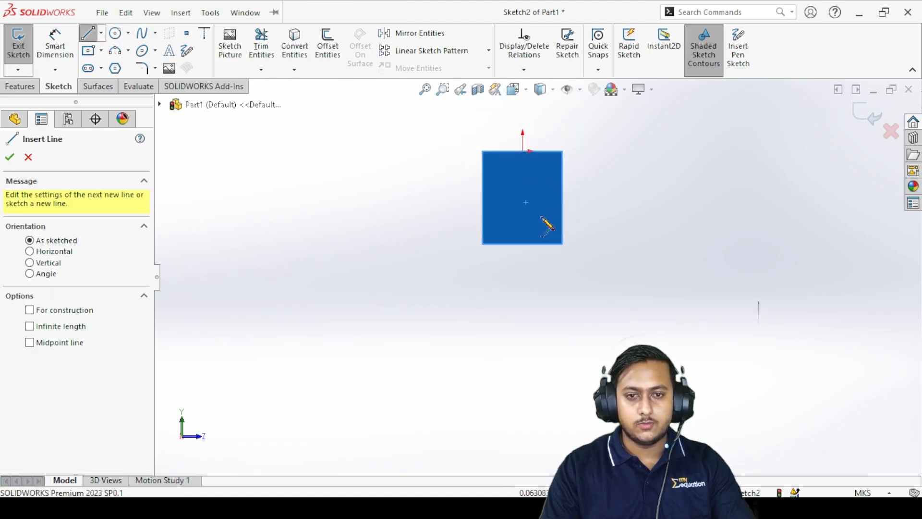
{"action": "left_click", "coordinate": [101, 33]}
{"action": "left_click", "coordinate": [113, 68]}
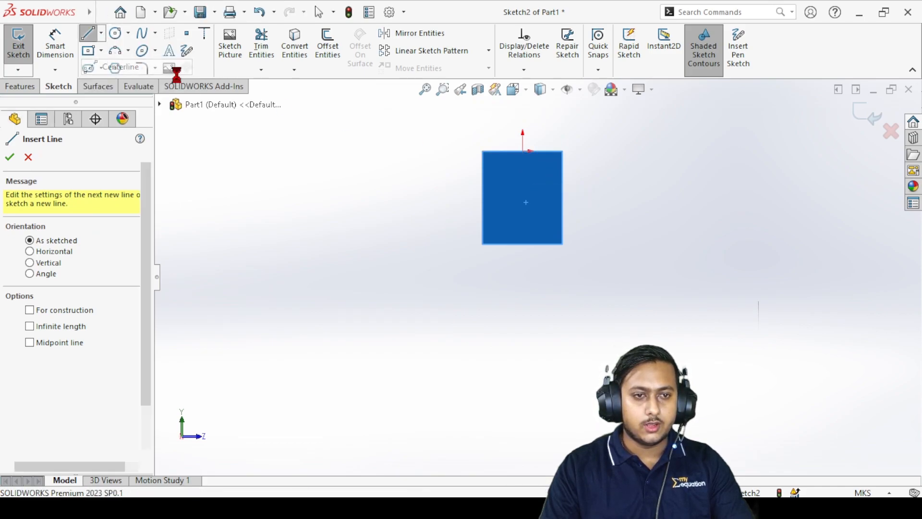
{"action": "left_click", "coordinate": [522, 151]}
{"action": "left_click", "coordinate": [525, 368]}
{"action": "right_click", "coordinate": [390, 210]}
{"action": "left_click", "coordinate": [405, 209]}
- Dimension the vertical centerline's length to 0.6 m
{"action": "left_click", "coordinate": [55, 44]}
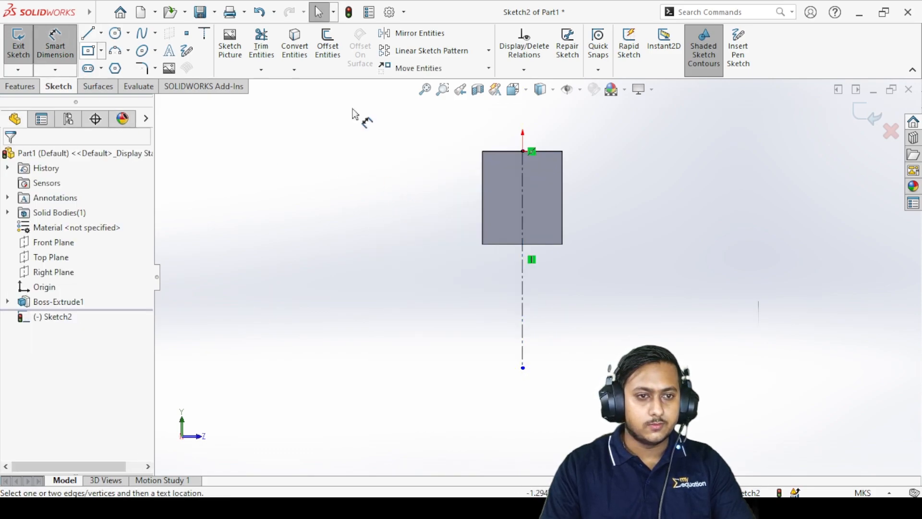
{"action": "left_click", "coordinate": [521, 285]}
{"action": "left_click", "coordinate": [412, 281]}
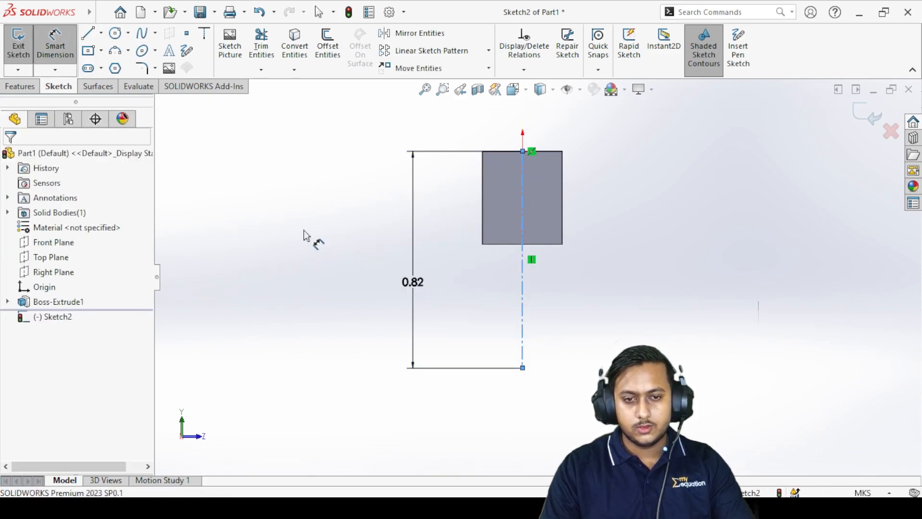
{"action": "left_click", "coordinate": [424, 268]}
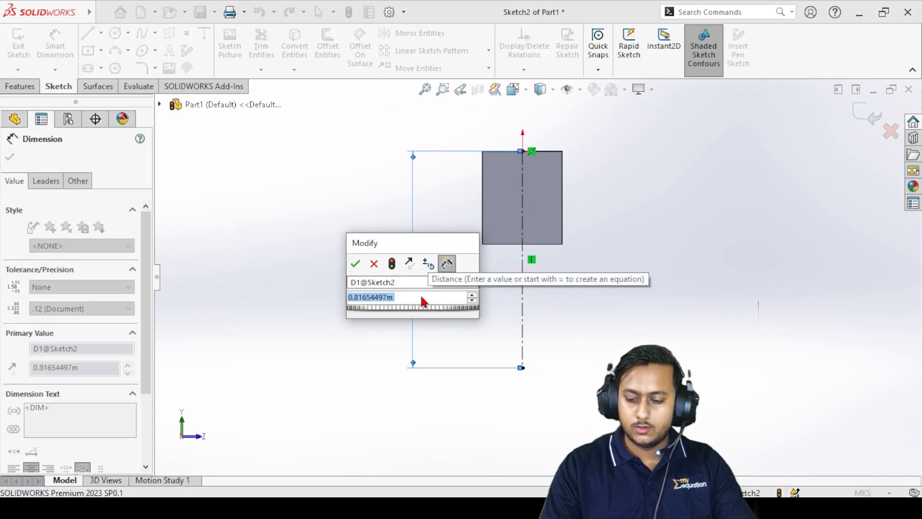
{"action": "type", "text": "0.6"}
{"action": "key", "text": "Return"}
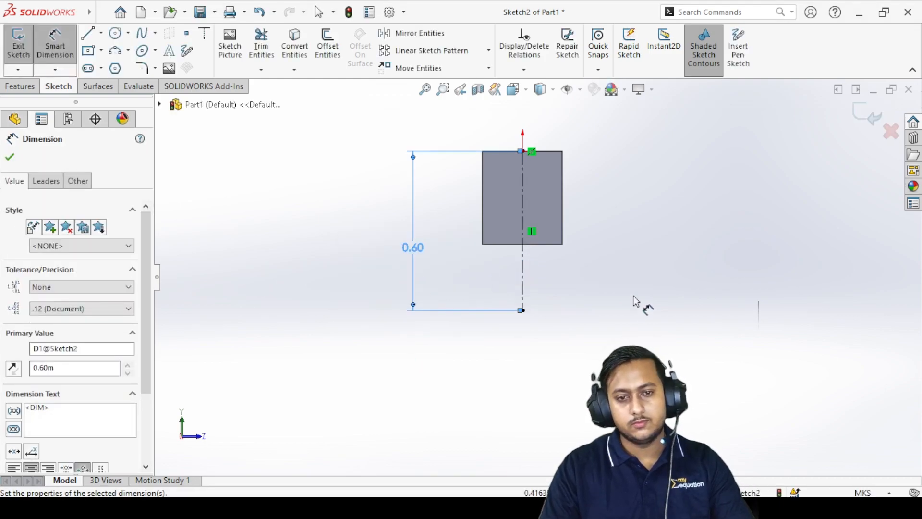
- Sketch a circle of about 0.366 m radius centred on the lower endpoint of the centerline
{"action": "scroll", "coordinate": [573, 295], "scroll_direction": "down", "scroll_amount": 4}
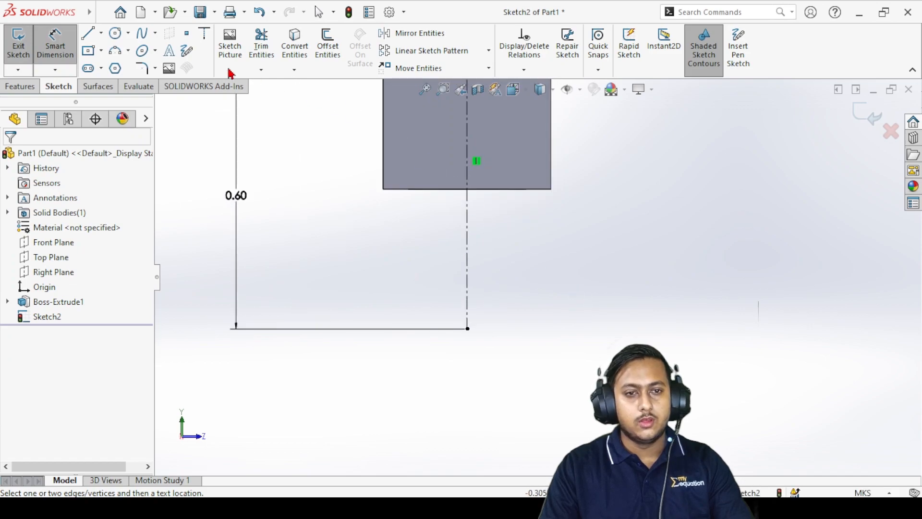
{"action": "left_click", "coordinate": [116, 34]}
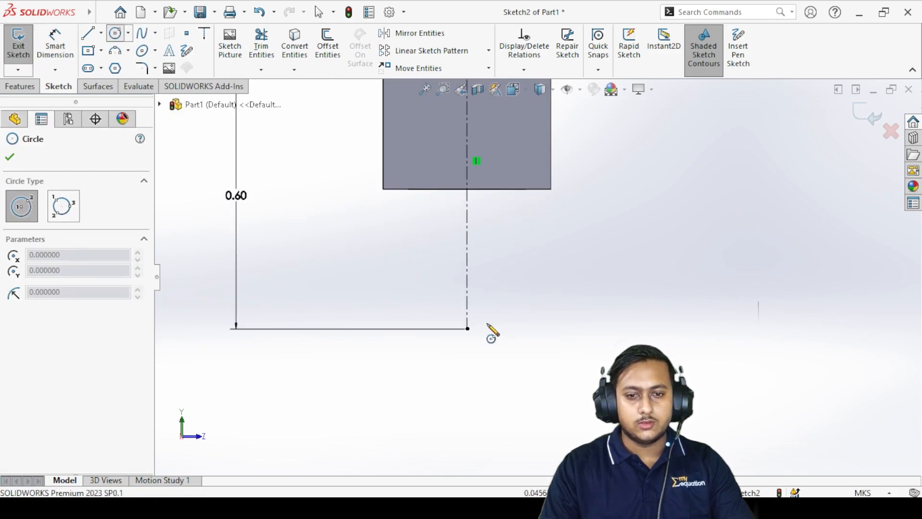
{"action": "left_click", "coordinate": [467, 329]}
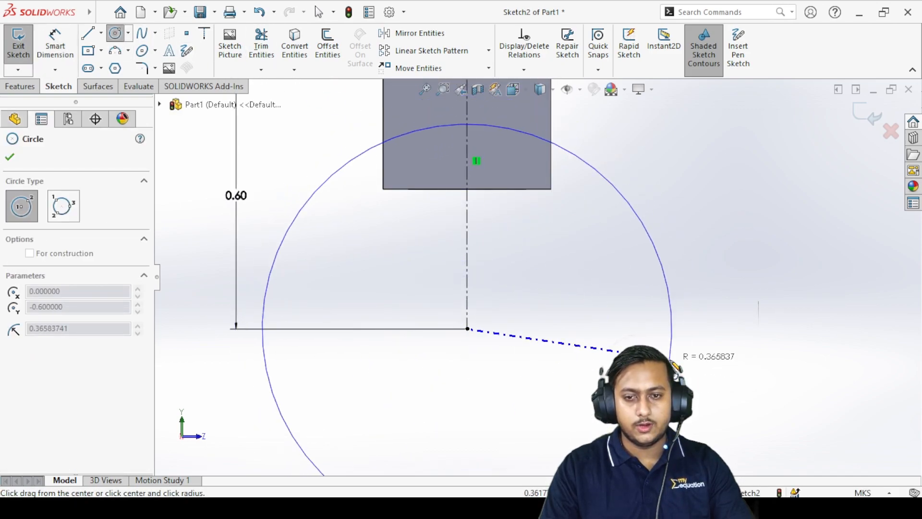
{"action": "left_click", "coordinate": [670, 357]}
{"action": "right_click", "coordinate": [730, 170]}
{"action": "left_click", "coordinate": [752, 178]}
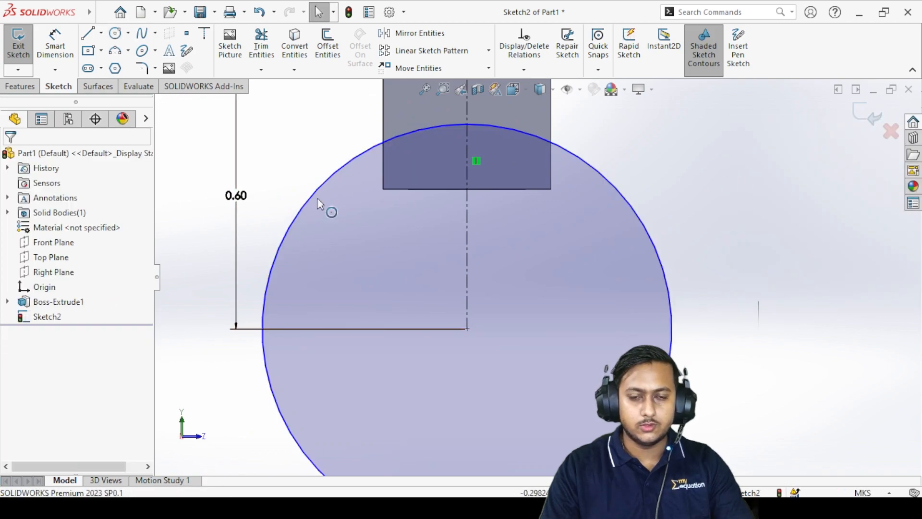
- Set the circle's radius to 0.25 m
{"action": "left_click", "coordinate": [327, 186]}
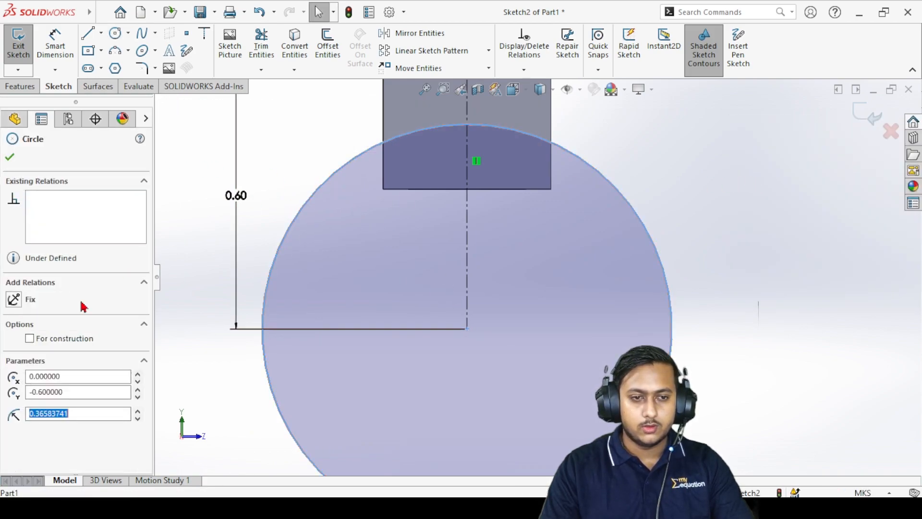
{"action": "double_click", "coordinate": [99, 412]}
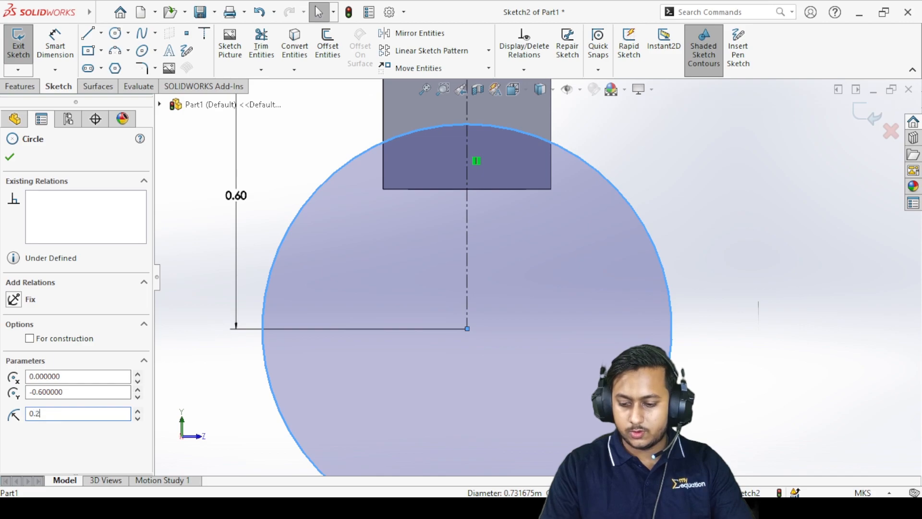
{"action": "key", "text": "Return"}
{"action": "scroll", "coordinate": [791, 283], "scroll_direction": "up", "scroll_amount": 4}
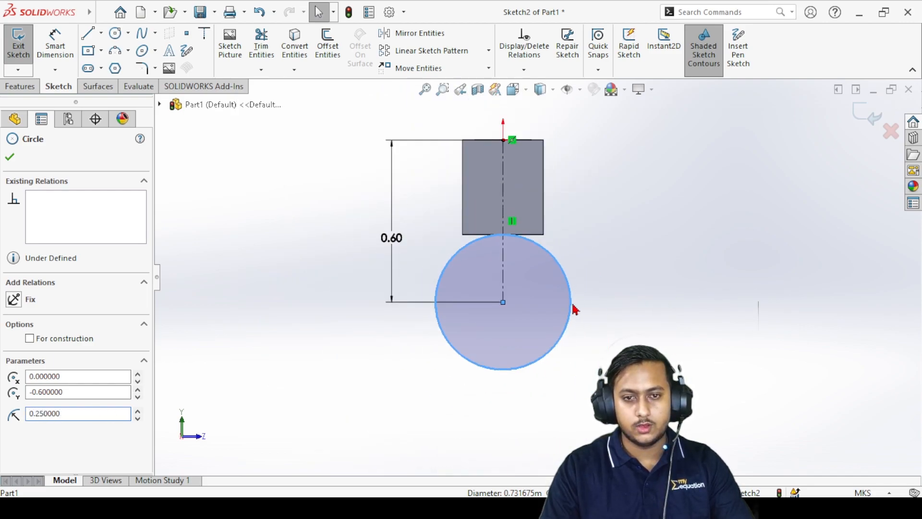
- Sketch a concentric outer circle of about 0.29 m radius passing through the block's lower corner
{"action": "scroll", "coordinate": [572, 304], "scroll_direction": "down", "scroll_amount": 3}
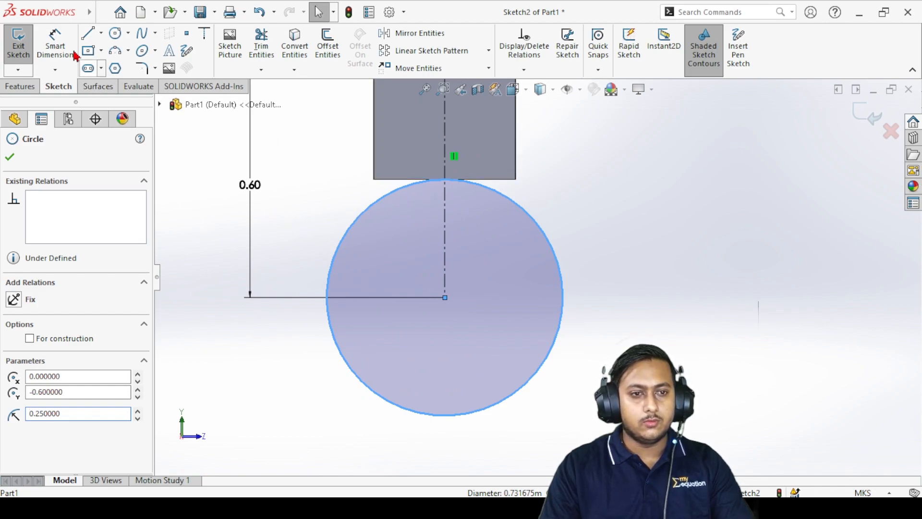
{"action": "left_click", "coordinate": [117, 34]}
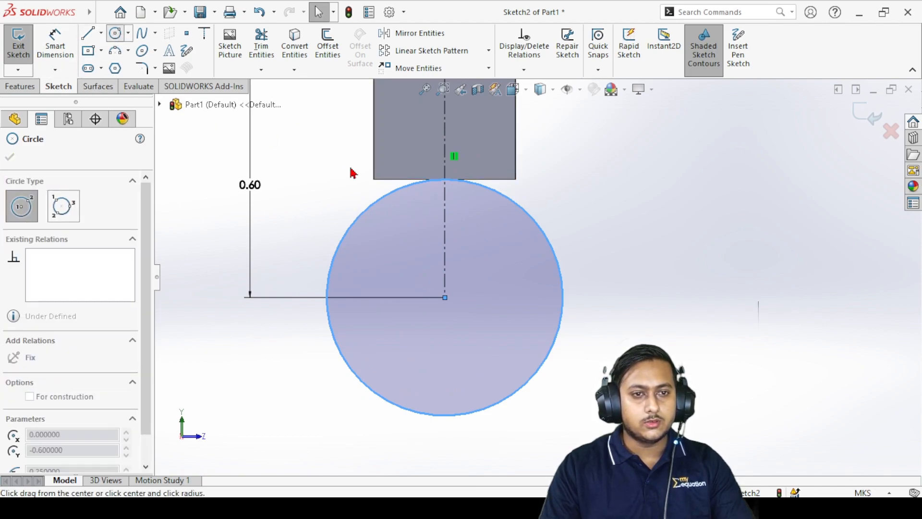
{"action": "left_click", "coordinate": [445, 297]}
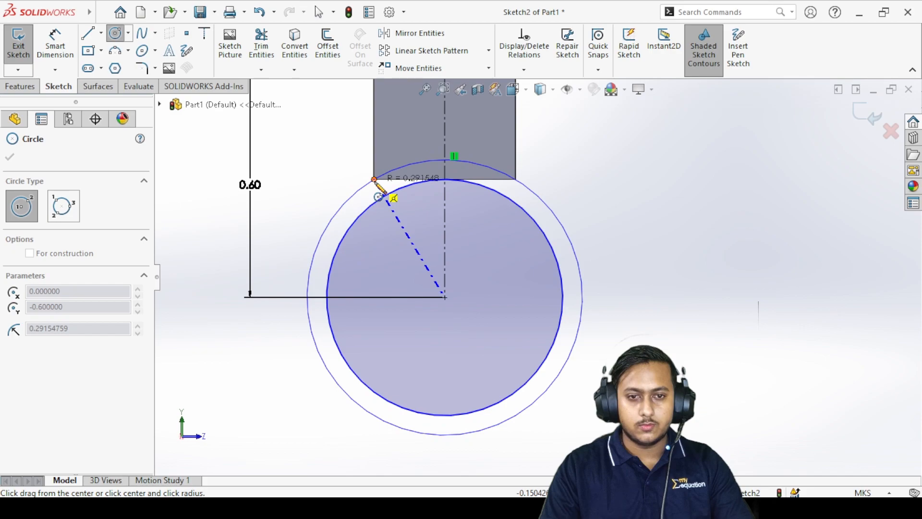
{"action": "left_click", "coordinate": [374, 180]}
{"action": "right_click", "coordinate": [333, 164]}
{"action": "left_click", "coordinate": [354, 164]}
- Draw a horizontal line along the block's lower edge connecting its two lower corners
{"action": "scroll", "coordinate": [514, 166], "scroll_direction": "down", "scroll_amount": 2}
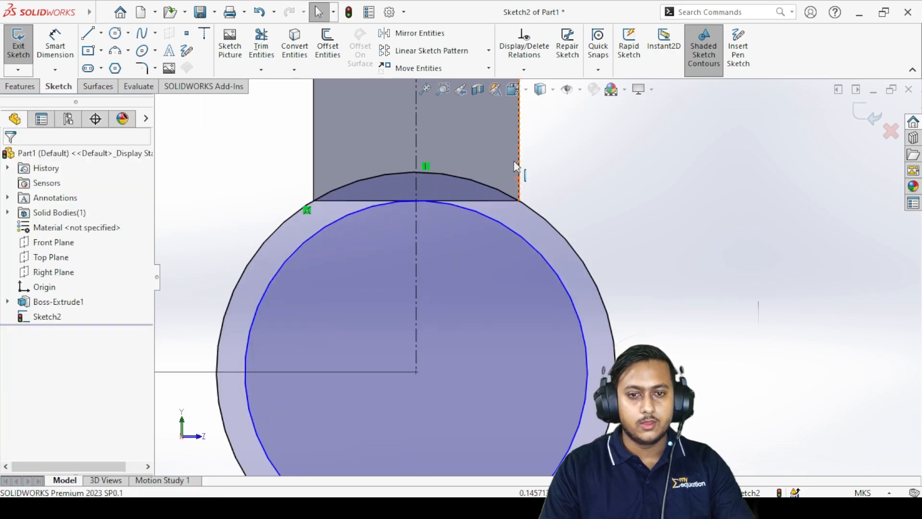
{"action": "left_click", "coordinate": [261, 46]}
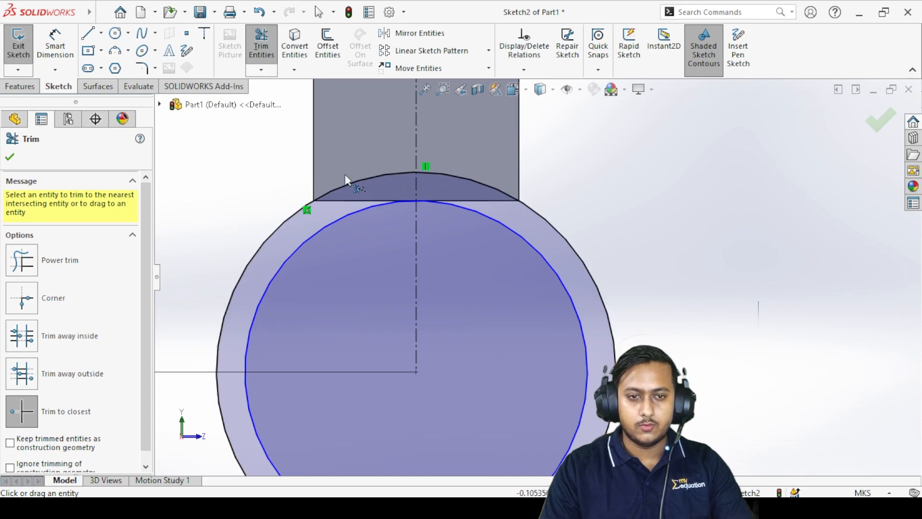
{"action": "left_click", "coordinate": [88, 32]}
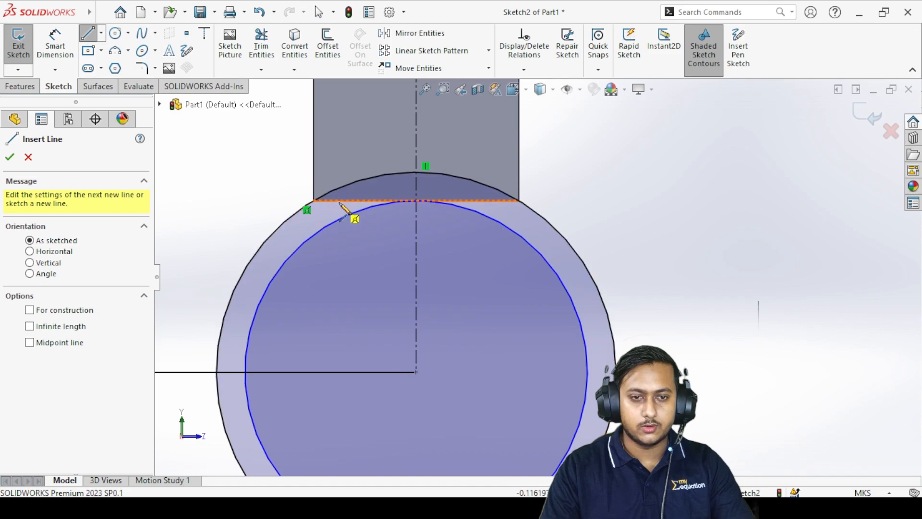
{"action": "left_click", "coordinate": [313, 201]}
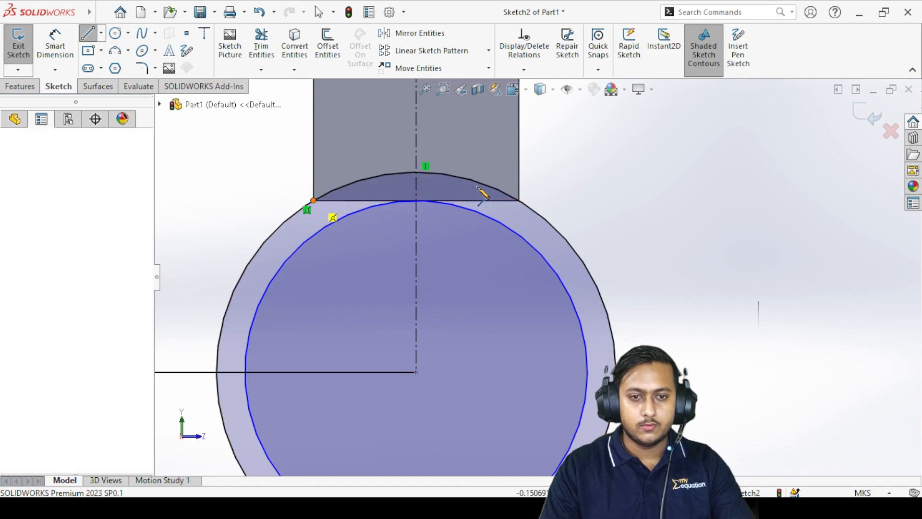
{"action": "left_click", "coordinate": [519, 201]}
{"action": "right_click", "coordinate": [600, 151]}
{"action": "left_click", "coordinate": [630, 159]}
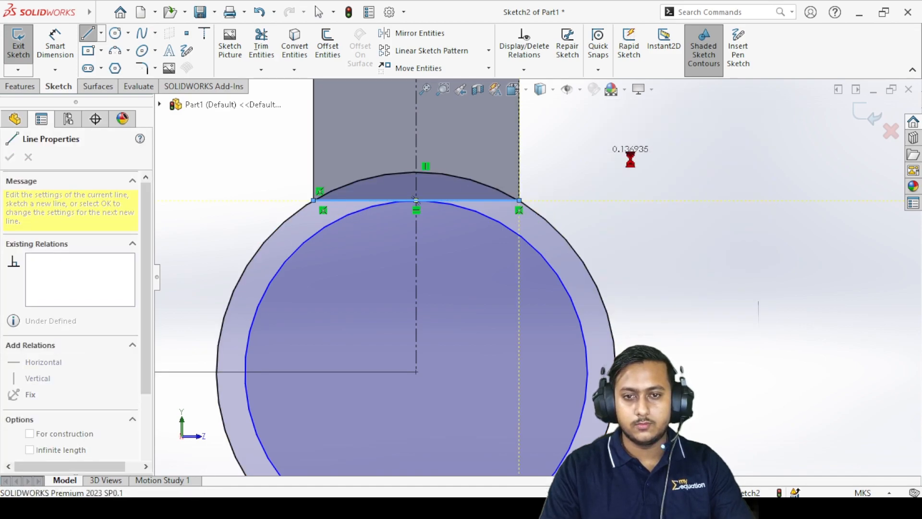
- Trim away both halves of the outer circle's arc that lie above the horizontal line, inside the block face
{"action": "scroll", "coordinate": [552, 265], "scroll_direction": "up", "scroll_amount": 2}
{"action": "scroll", "coordinate": [480, 290], "scroll_direction": "down", "scroll_amount": 3}
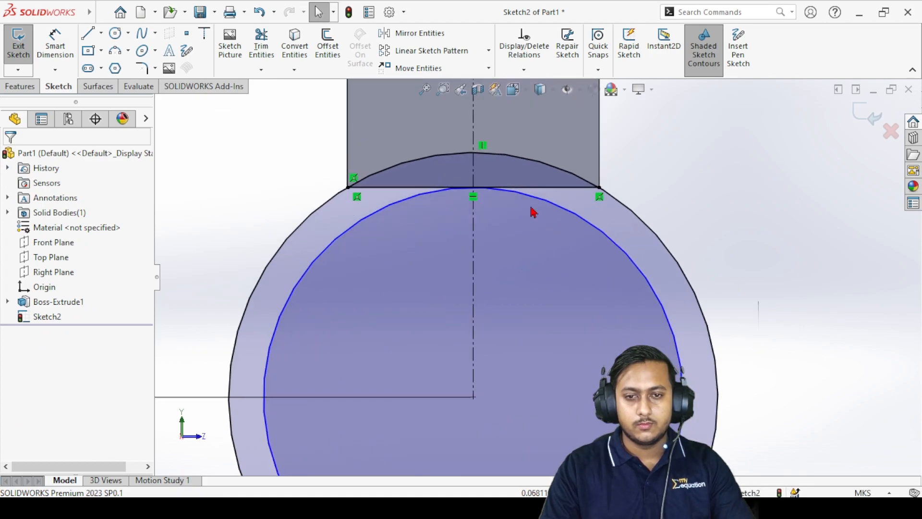
{"action": "scroll", "coordinate": [494, 189], "scroll_direction": "down", "scroll_amount": 3}
{"action": "scroll", "coordinate": [569, 220], "scroll_direction": "up", "scroll_amount": 2}
{"action": "scroll", "coordinate": [568, 220], "scroll_direction": "down", "scroll_amount": 1}
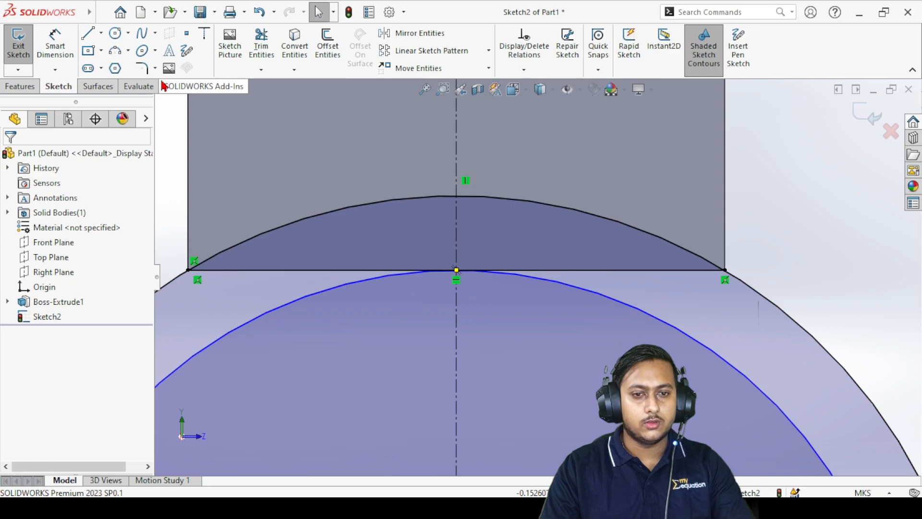
{"action": "left_click", "coordinate": [269, 47]}
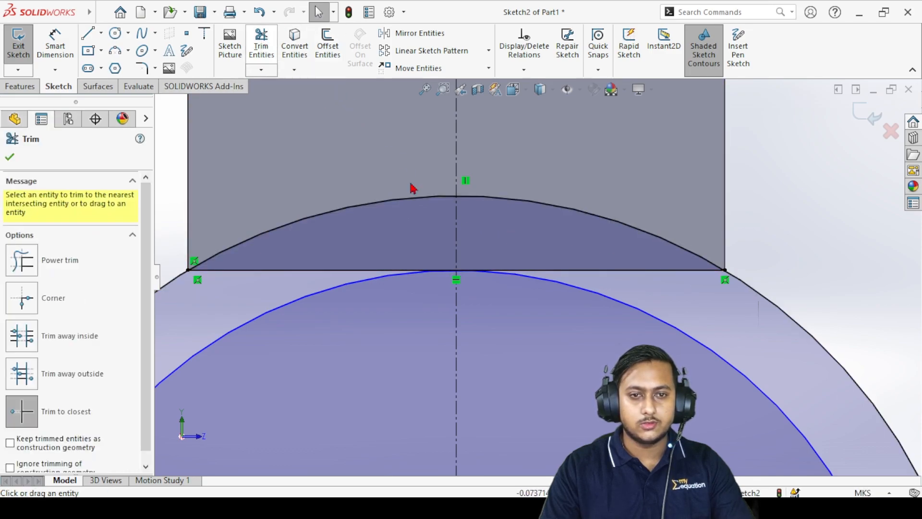
{"action": "left_click", "coordinate": [423, 199]}
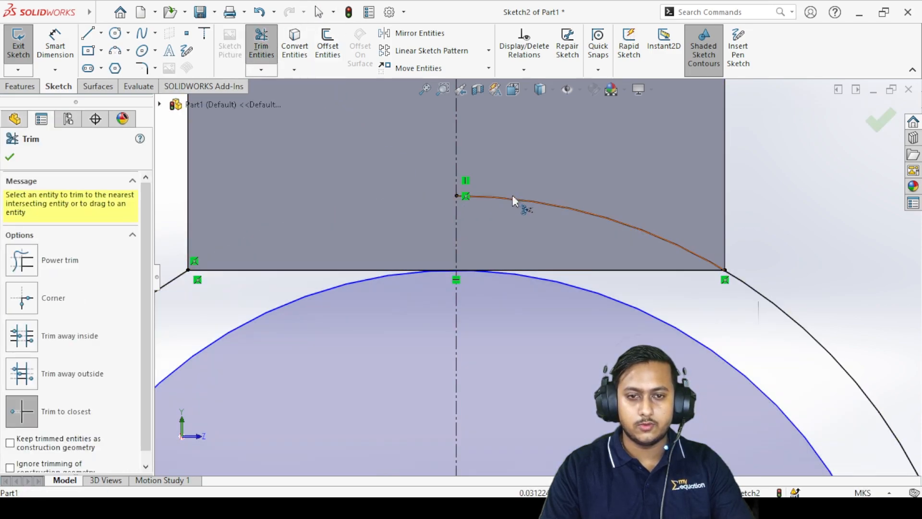
{"action": "left_click", "coordinate": [519, 199]}
- Examine the trimmed crankcase profile below the block's end face and finish trimming
{"action": "scroll", "coordinate": [571, 288], "scroll_direction": "up", "scroll_amount": 8}
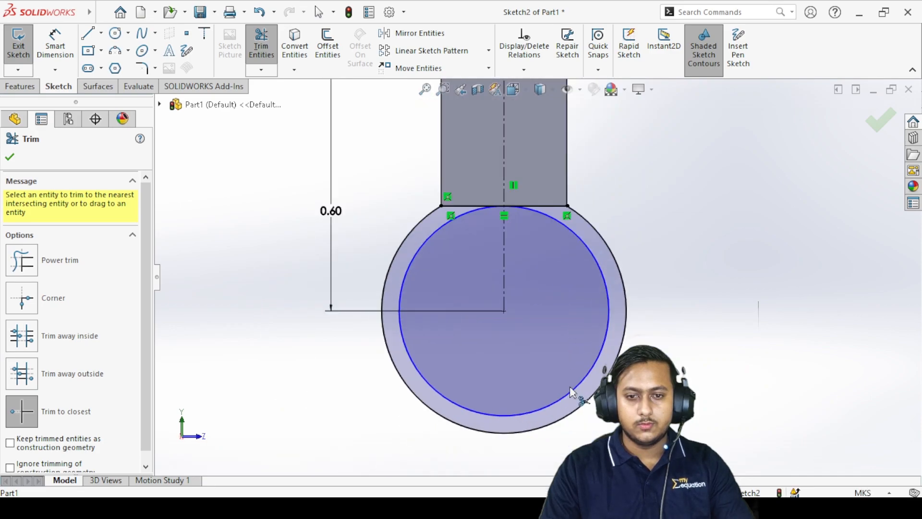
{"action": "scroll", "coordinate": [508, 240], "scroll_direction": "down", "scroll_amount": 8}
{"action": "scroll", "coordinate": [478, 288], "scroll_direction": "up", "scroll_amount": 6}
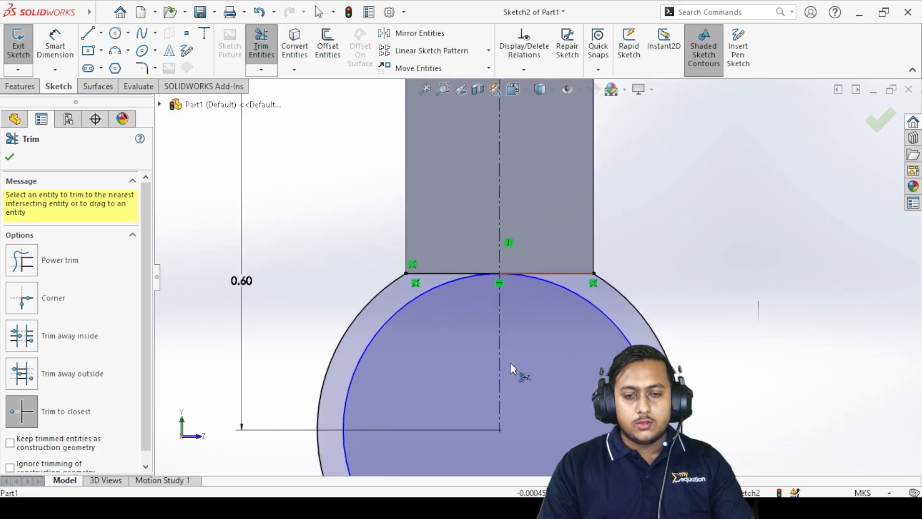
{"action": "scroll", "coordinate": [537, 279], "scroll_direction": "down", "scroll_amount": 2}
{"action": "middle_click_drag", "start_coordinate": [528, 222], "coordinate": [583, 250]}
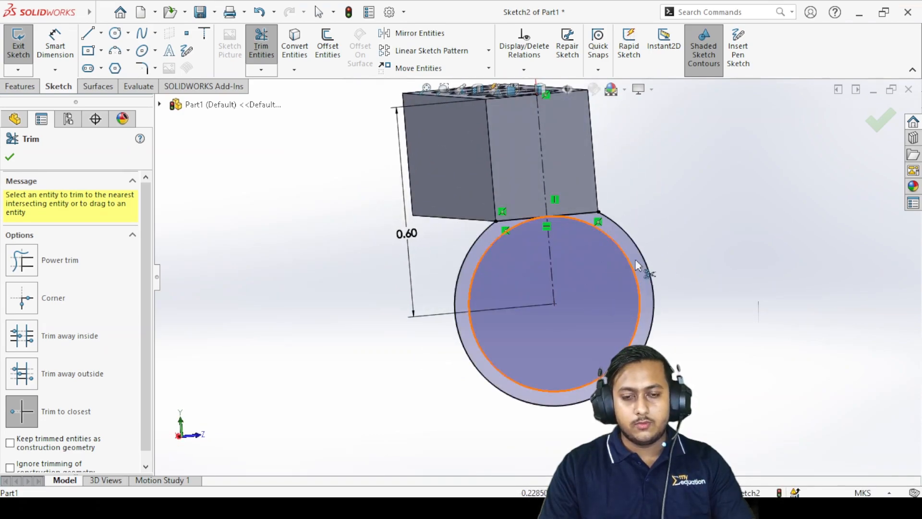
{"action": "scroll", "coordinate": [643, 319], "scroll_direction": "up", "scroll_amount": 2}
{"action": "scroll", "coordinate": [511, 288], "scroll_direction": "down", "scroll_amount": 5}
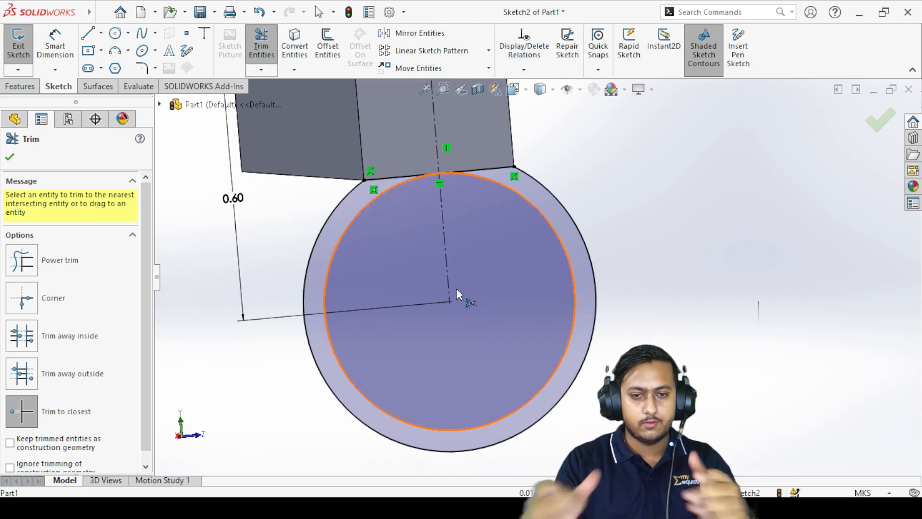
{"action": "left_click", "coordinate": [10, 159]}
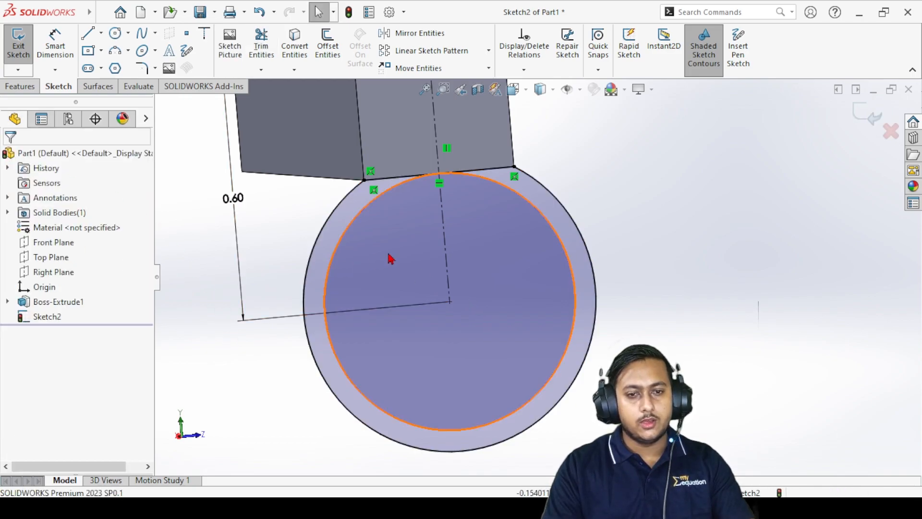
- In the Left view, sketch a small circle of about 0.049 m radius at the shared centre of the crankcase circles
{"action": "left_click", "coordinate": [526, 91]}
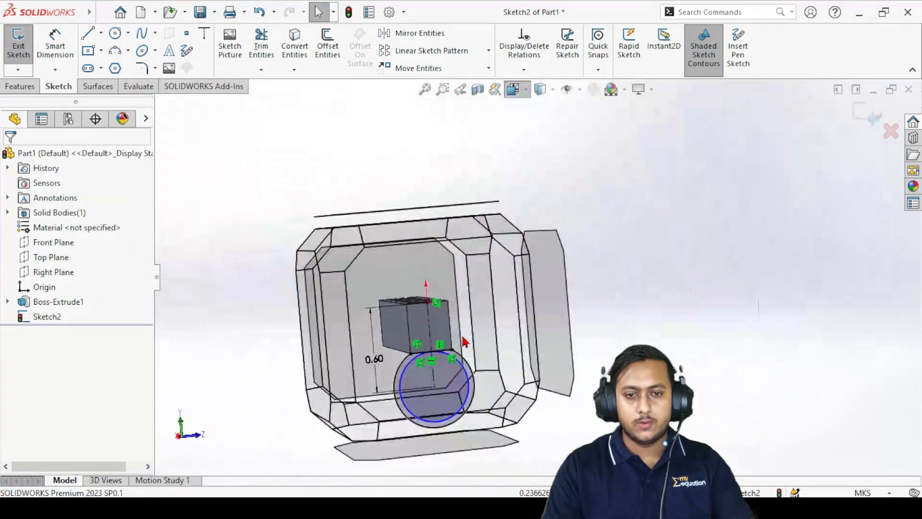
{"action": "left_click", "coordinate": [484, 329]}
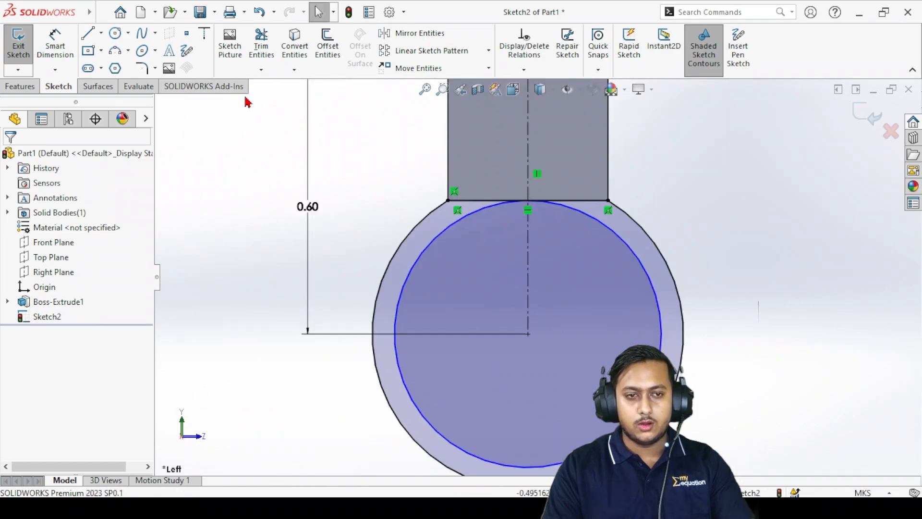
{"action": "left_click", "coordinate": [115, 33]}
{"action": "left_click", "coordinate": [528, 333]}
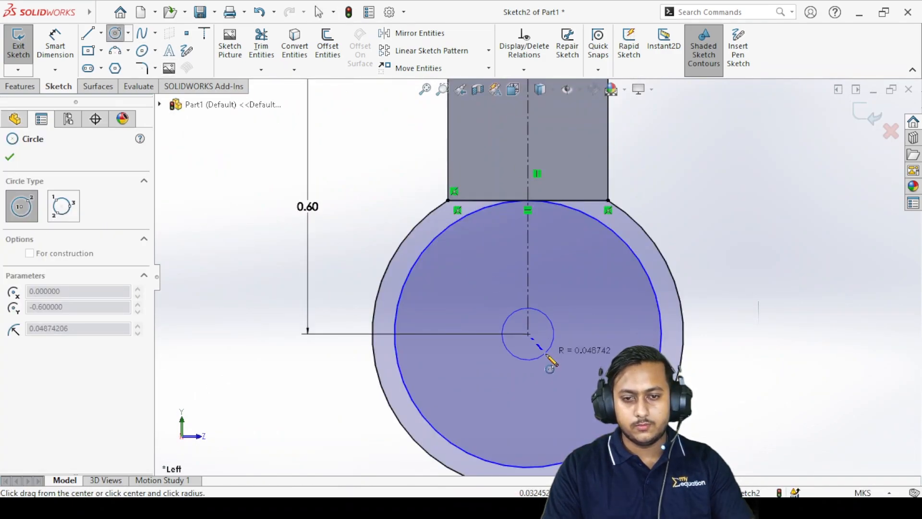
{"action": "left_click", "coordinate": [546, 353]}
{"action": "right_click", "coordinate": [484, 269]}
{"action": "left_click", "coordinate": [495, 270]}
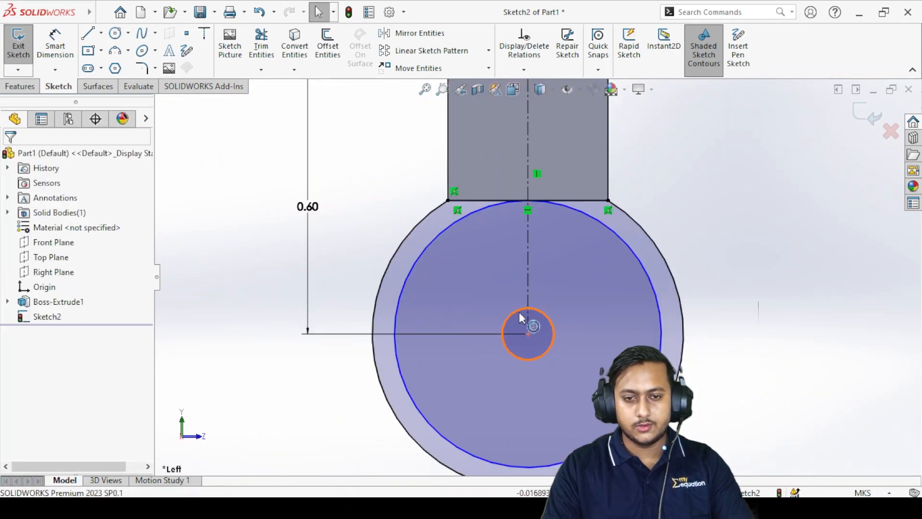
- Set the small centre circle's radius to 0.035 m
{"action": "left_click", "coordinate": [522, 318]}
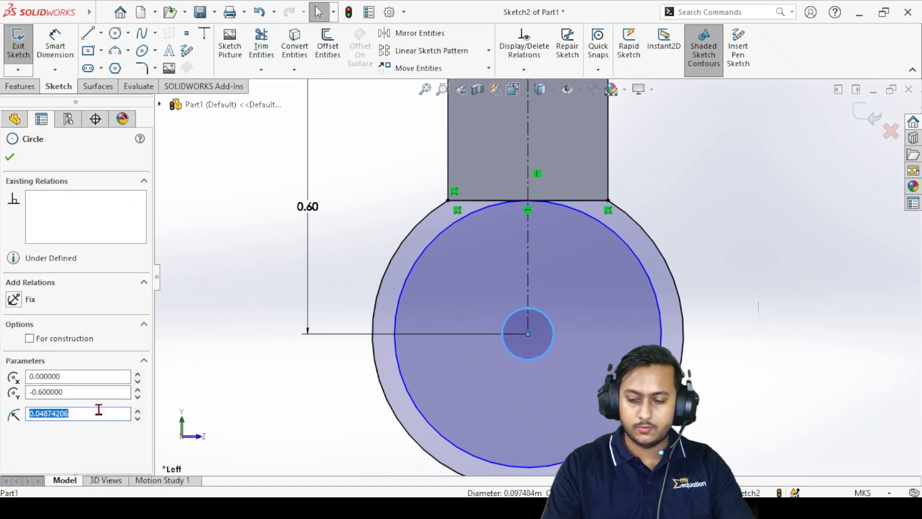
{"action": "type", "text": "0.035"}
{"action": "key", "text": "Return"}
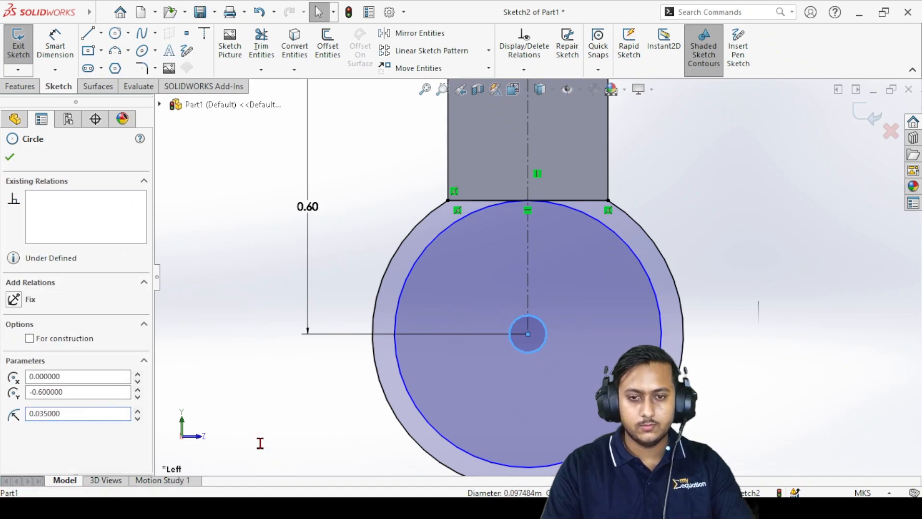
{"action": "left_click", "coordinate": [857, 318]}
- Draw a horizontal line through the circles' centre, spanning the full width of the outer crankcase circle
{"action": "scroll", "coordinate": [720, 309], "scroll_direction": "up", "scroll_amount": 2}
{"action": "scroll", "coordinate": [619, 315], "scroll_direction": "down", "scroll_amount": 2}
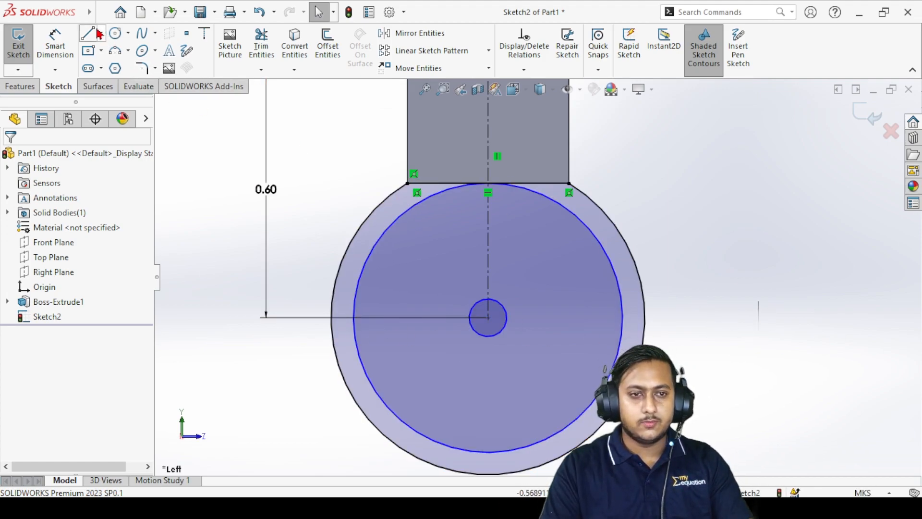
{"action": "key", "text": "l"}
{"action": "left_click", "coordinate": [487, 318]}
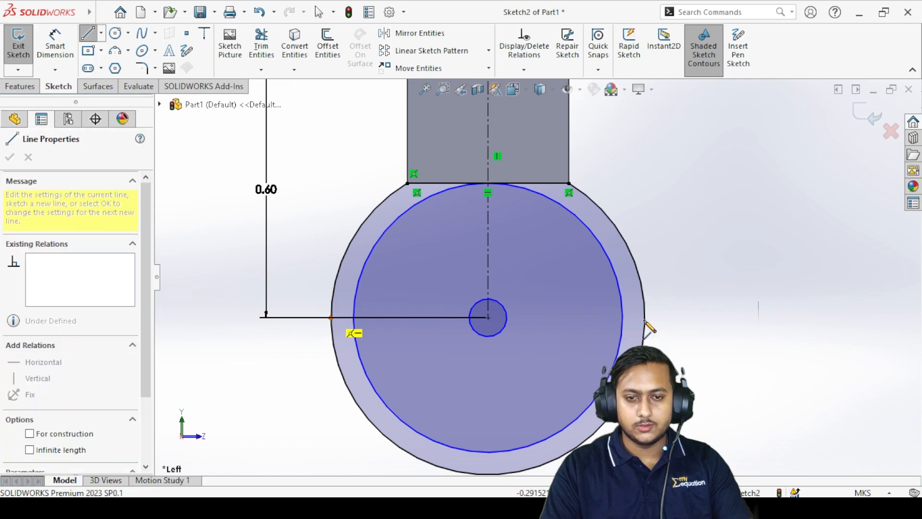
{"action": "left_click", "coordinate": [644, 317]}
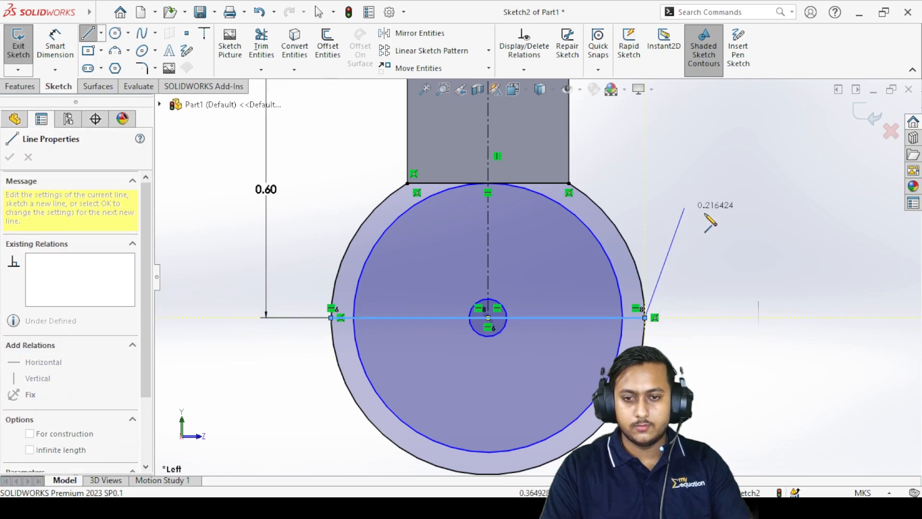
{"action": "key", "text": "Escape"}
{"action": "key", "text": "Escape"}
- Trim away the halves of the inner and outer crankcase circles that lie below the horizontal line
{"action": "key", "text": "t"}
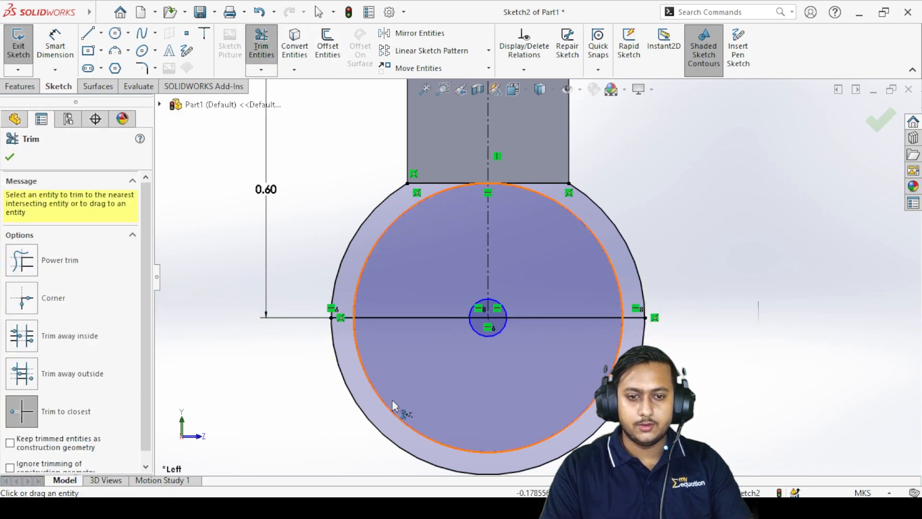
{"action": "left_click", "coordinate": [396, 406]}
{"action": "left_click", "coordinate": [356, 412]}
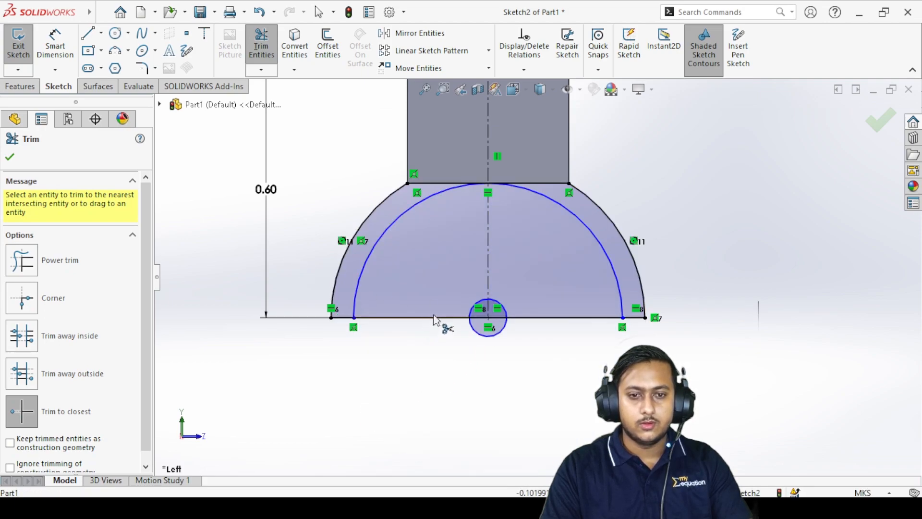
{"action": "left_click", "coordinate": [14, 155]}
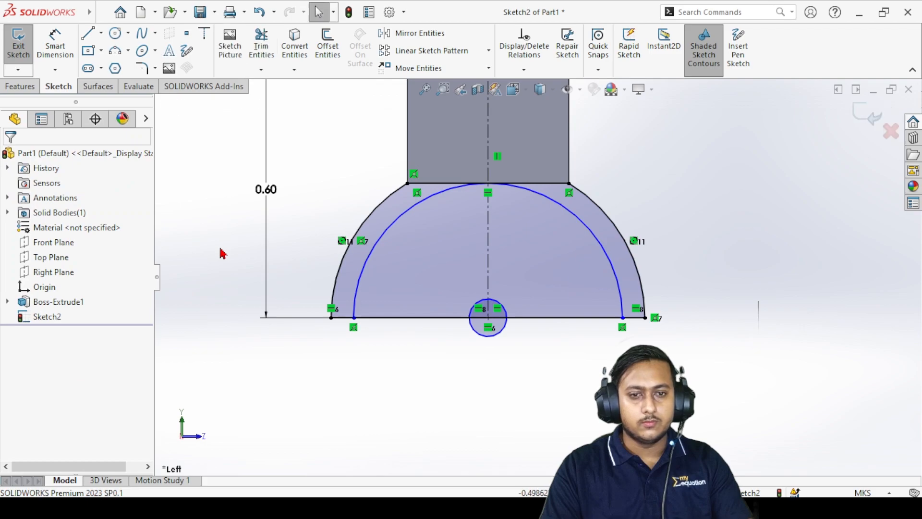
- Trim away the lower half of the small centre circle beneath the horizontal line
{"action": "scroll", "coordinate": [520, 342], "scroll_direction": "up", "scroll_amount": 2}
{"action": "scroll", "coordinate": [580, 263], "scroll_direction": "down", "scroll_amount": 2}
{"action": "mouse_move", "coordinate": [469, 268]}
{"action": "middle_mouse_down"}
{"action": "mouse_move", "coordinate": [520, 291]}
{"action": "mouse_move", "coordinate": [471, 272]}
{"action": "middle_mouse_up"}
{"action": "left_click", "coordinate": [263, 40]}
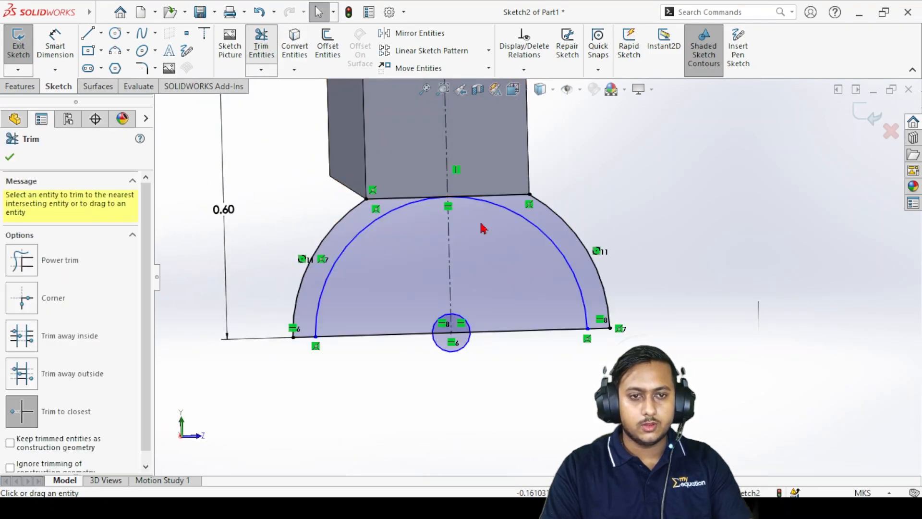
{"action": "left_click", "coordinate": [449, 349]}
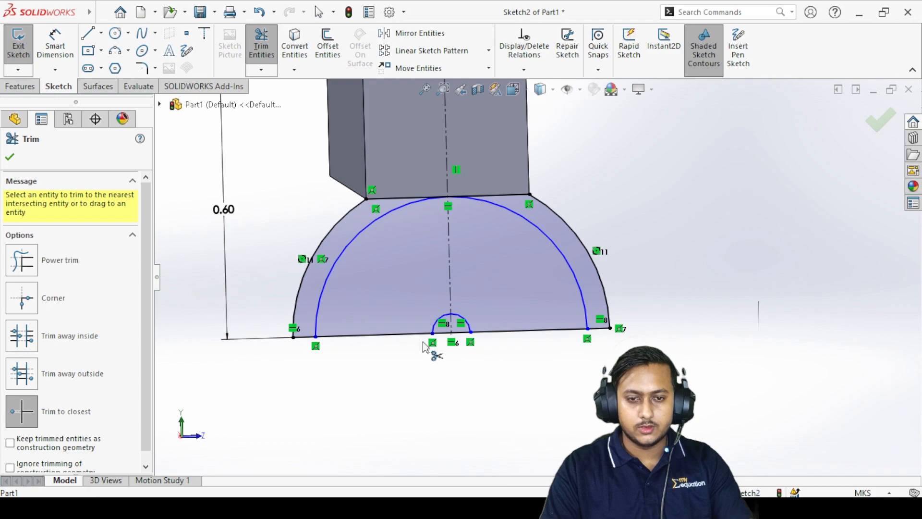
{"action": "left_click", "coordinate": [11, 157]}
- Trim away both segments of the horizontal line that span the opening of the small semicircle
{"action": "scroll", "coordinate": [511, 329], "scroll_direction": "down", "scroll_amount": 4}
{"action": "left_click", "coordinate": [356, 339]}
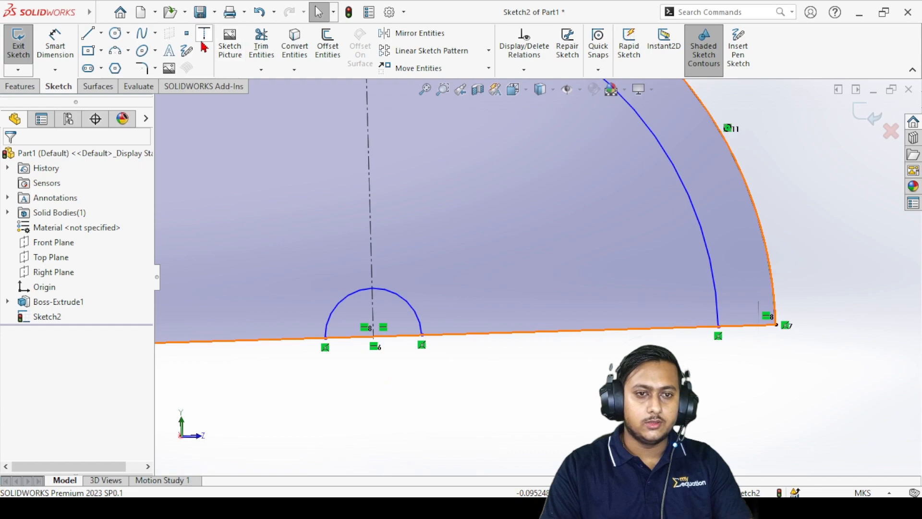
{"action": "left_click", "coordinate": [261, 43]}
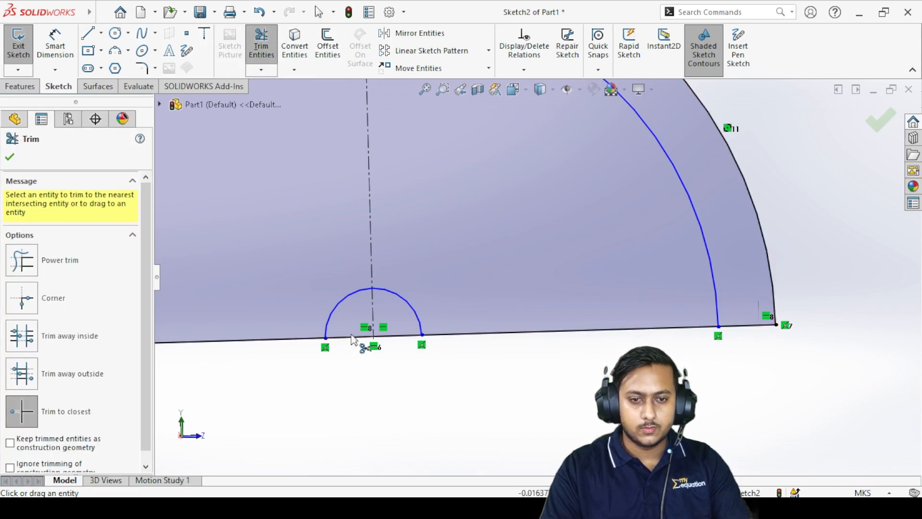
{"action": "scroll", "coordinate": [450, 370], "scroll_direction": "up", "scroll_amount": 3}
{"action": "scroll", "coordinate": [469, 335], "scroll_direction": "down", "scroll_amount": 5}
{"action": "middle_click_drag", "start_coordinate": [471, 335], "coordinate": [445, 312]}
{"action": "left_click", "coordinate": [425, 287]}
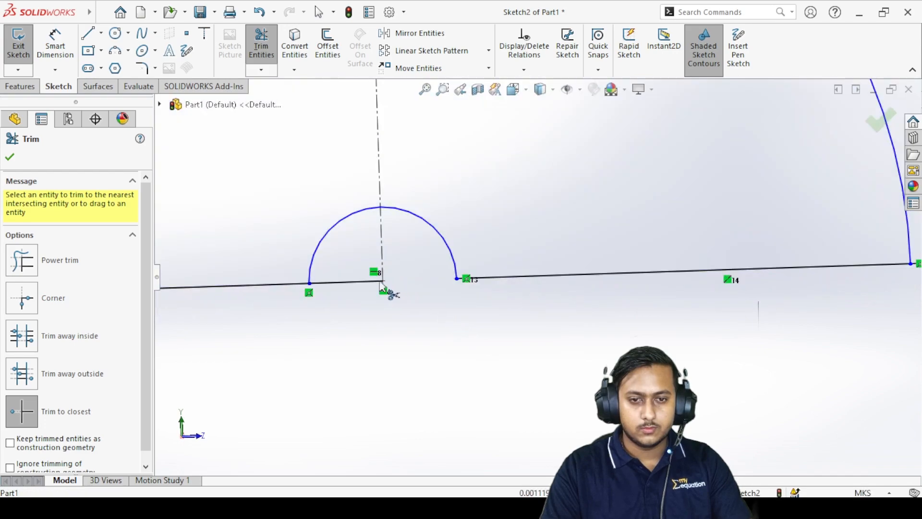
{"action": "left_click", "coordinate": [349, 283]}
{"action": "scroll", "coordinate": [474, 367], "scroll_direction": "up", "scroll_amount": 7}
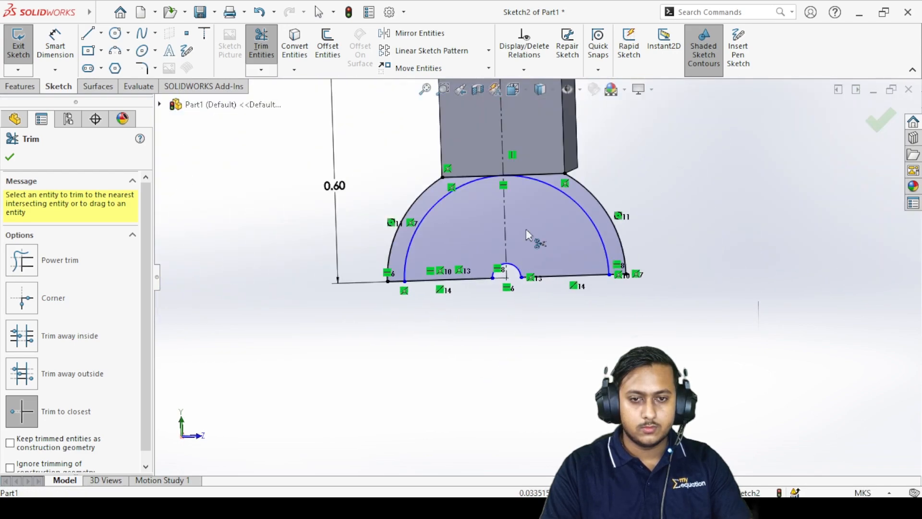
{"action": "scroll", "coordinate": [518, 139], "scroll_direction": "down", "scroll_amount": 3}
{"action": "left_click", "coordinate": [12, 156]}
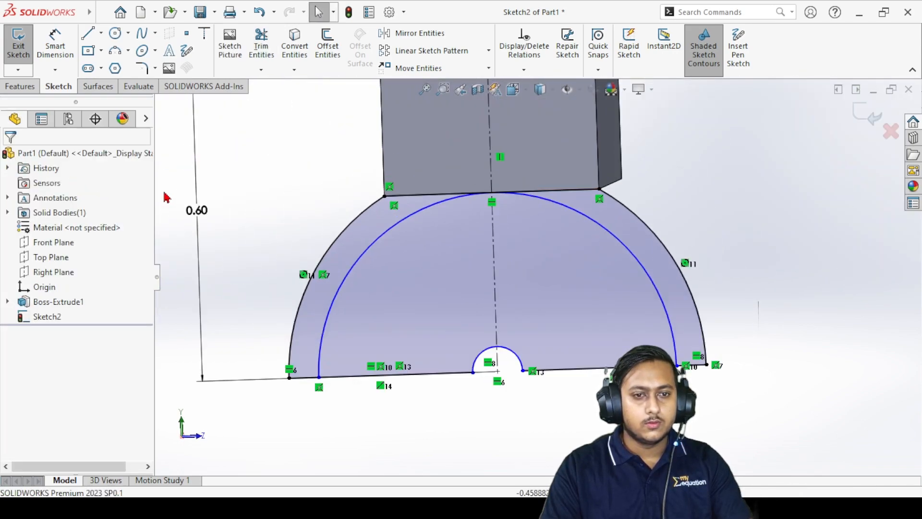
- Trim away both halves of the inner crankcase arc, keeping only the outer profile and the small semicircular notch
{"action": "scroll", "coordinate": [599, 360], "scroll_direction": "up", "scroll_amount": 2}
{"action": "scroll", "coordinate": [518, 304], "scroll_direction": "down", "scroll_amount": 4}
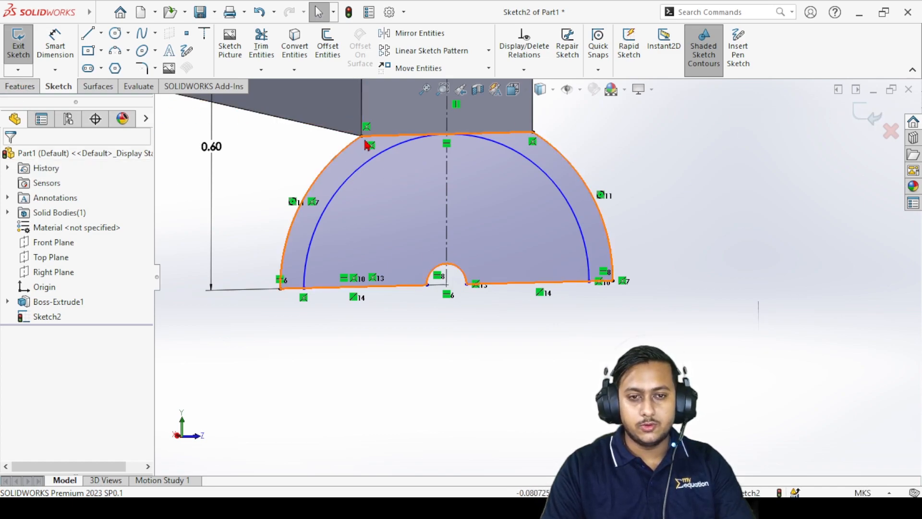
{"action": "left_click", "coordinate": [267, 47]}
{"action": "left_click", "coordinate": [378, 153]}
{"action": "left_click", "coordinate": [523, 154]}
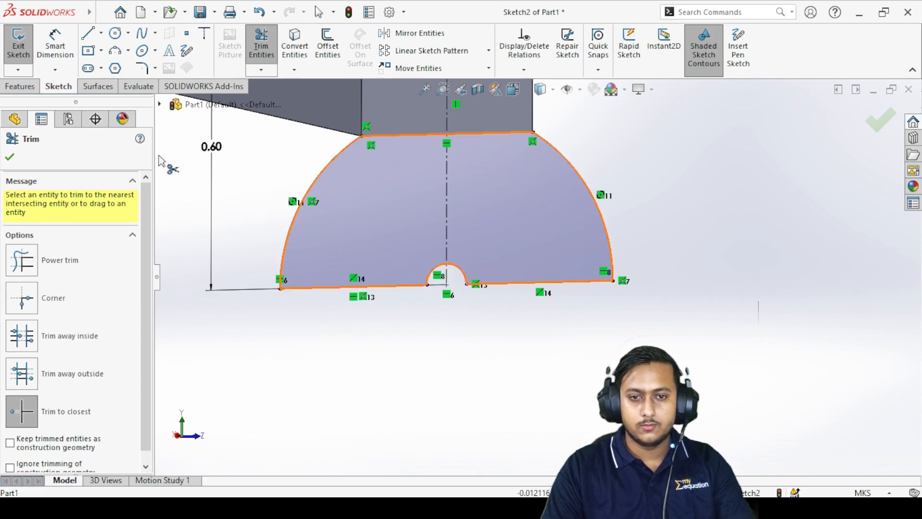
{"action": "left_click", "coordinate": [9, 157]}
- Extrude the crankcase profile beneath the block in the reversed direction, using Up To Surface with the block's opposite end face
{"action": "left_click", "coordinate": [22, 88]}
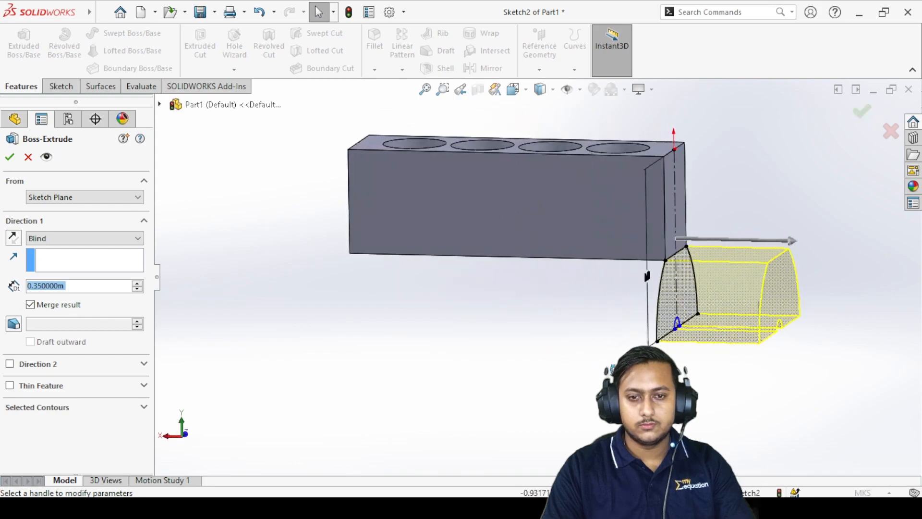
{"action": "left_click_drag", "start_coordinate": [768, 224], "coordinate": [567, 232]}
{"action": "left_click", "coordinate": [53, 238]}
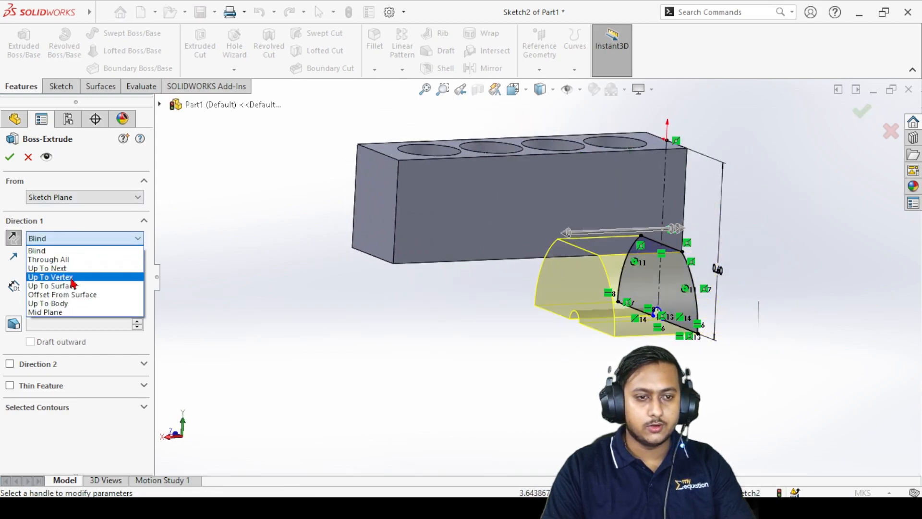
{"action": "left_click", "coordinate": [52, 285]}
{"action": "left_click", "coordinate": [385, 207]}
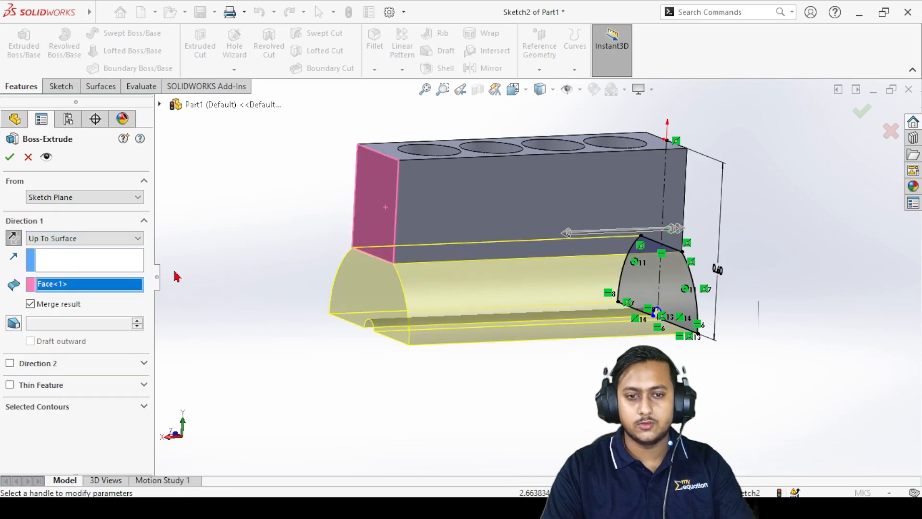
{"action": "left_click", "coordinate": [11, 157]}
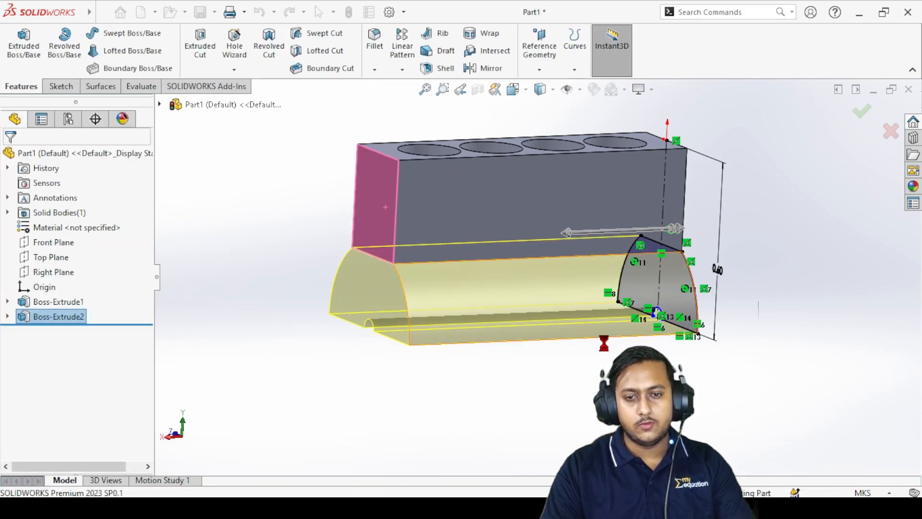
- Create a reference plane offset 0.04 m inward from the engine block's end face, flipping the offset direction
{"action": "middle_click_drag", "start_coordinate": [451, 413], "coordinate": [583, 375]}
{"action": "scroll", "coordinate": [583, 352], "scroll_direction": "up", "scroll_amount": 2}
{"action": "scroll", "coordinate": [622, 236], "scroll_direction": "down", "scroll_amount": 4}
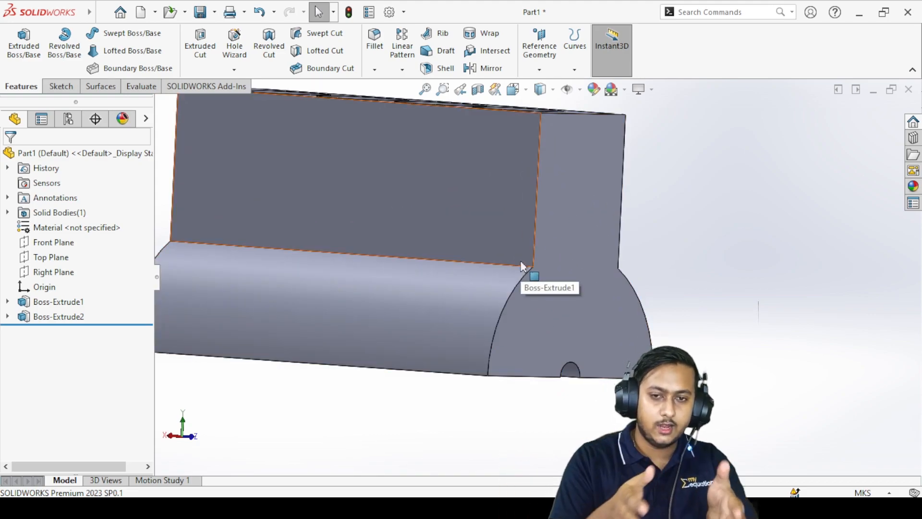
{"action": "middle_click_drag", "start_coordinate": [514, 171], "coordinate": [597, 175]}
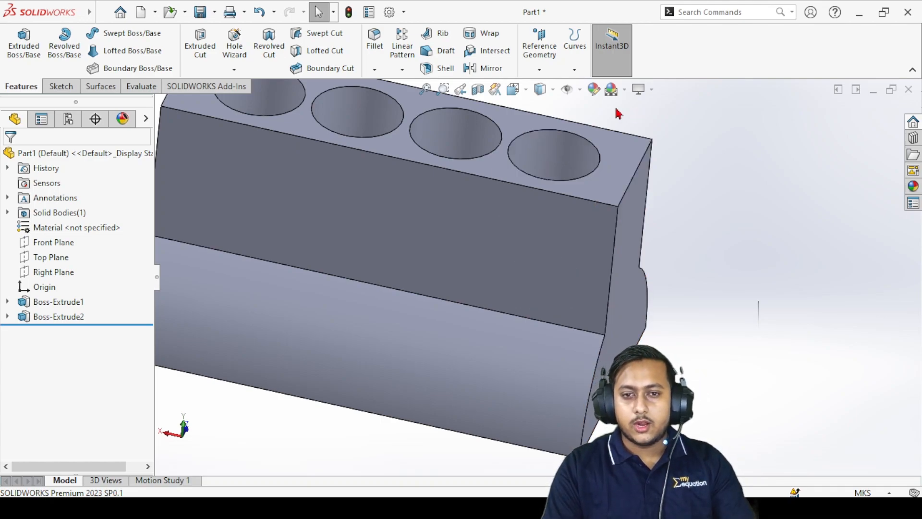
{"action": "left_click", "coordinate": [548, 55]}
{"action": "left_click", "coordinate": [552, 86]}
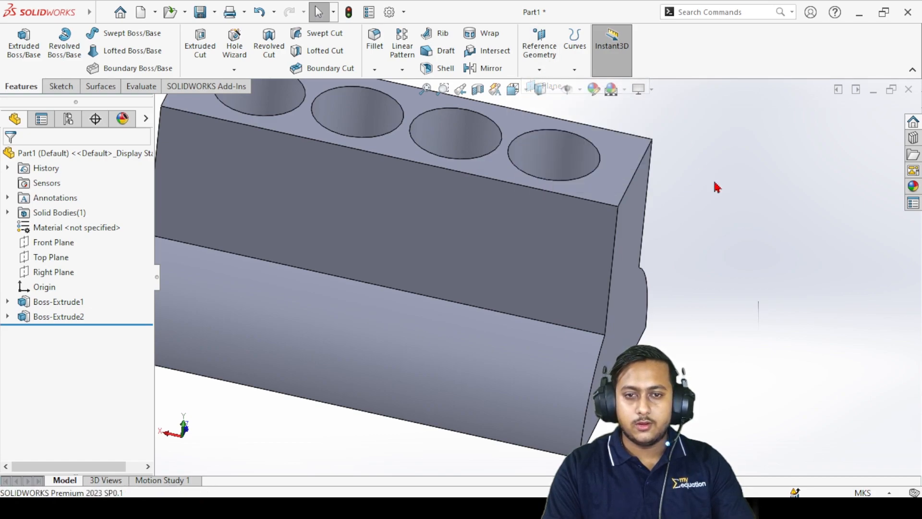
{"action": "left_click", "coordinate": [626, 301]}
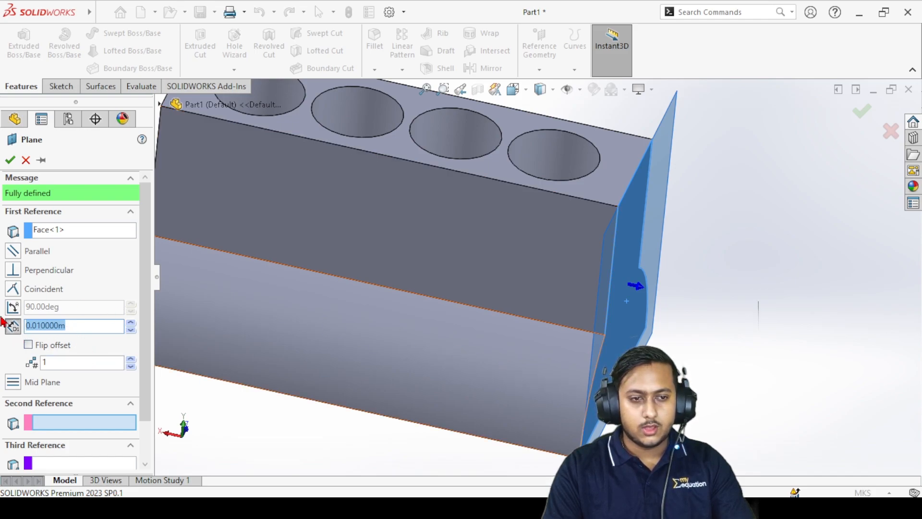
{"action": "left_click", "coordinate": [39, 350]}
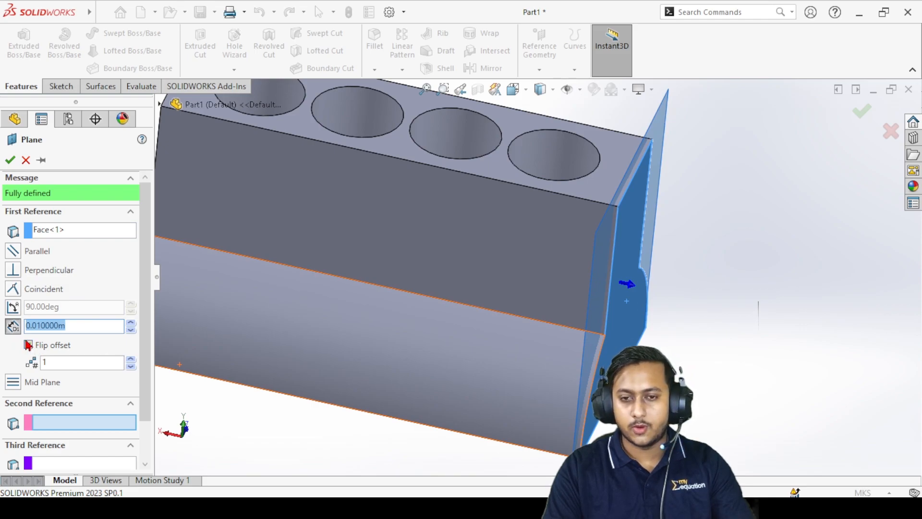
{"action": "left_click", "coordinate": [130, 323]}
{"action": "left_click", "coordinate": [131, 324]}
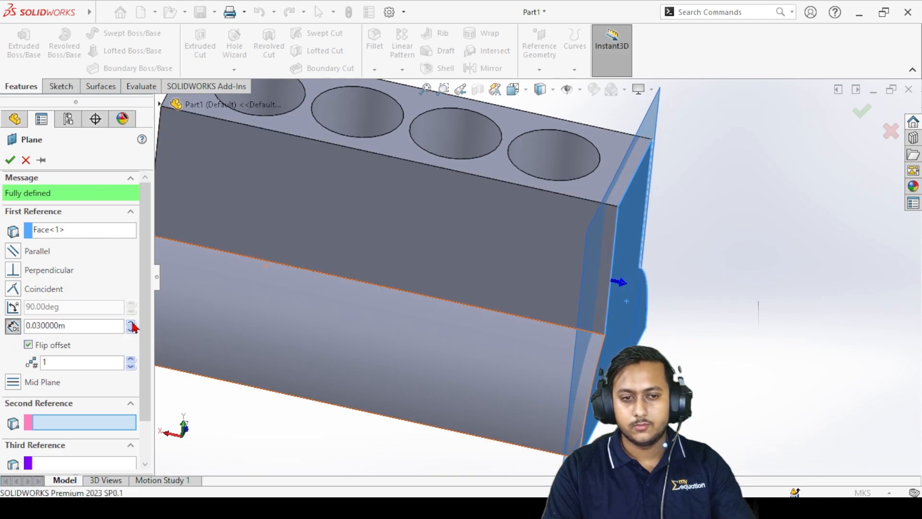
{"action": "left_click", "coordinate": [131, 324]}
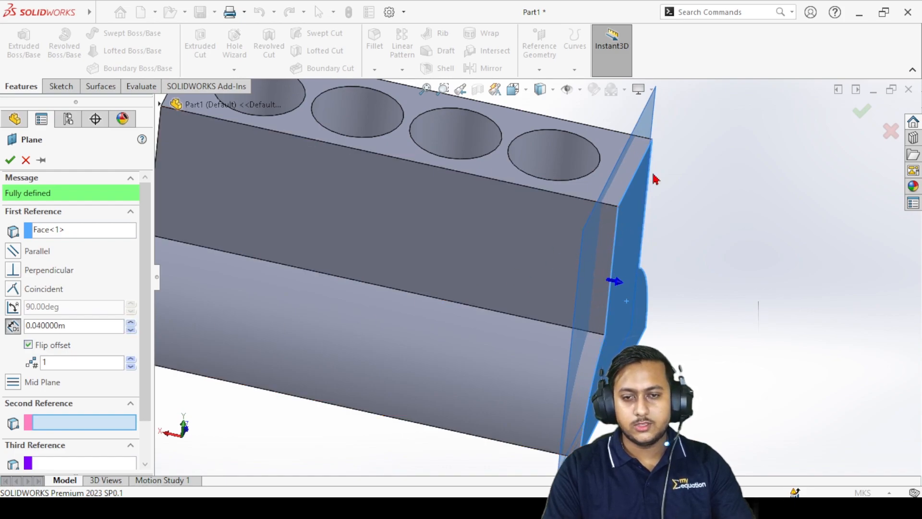
{"action": "left_click", "coordinate": [11, 160]}
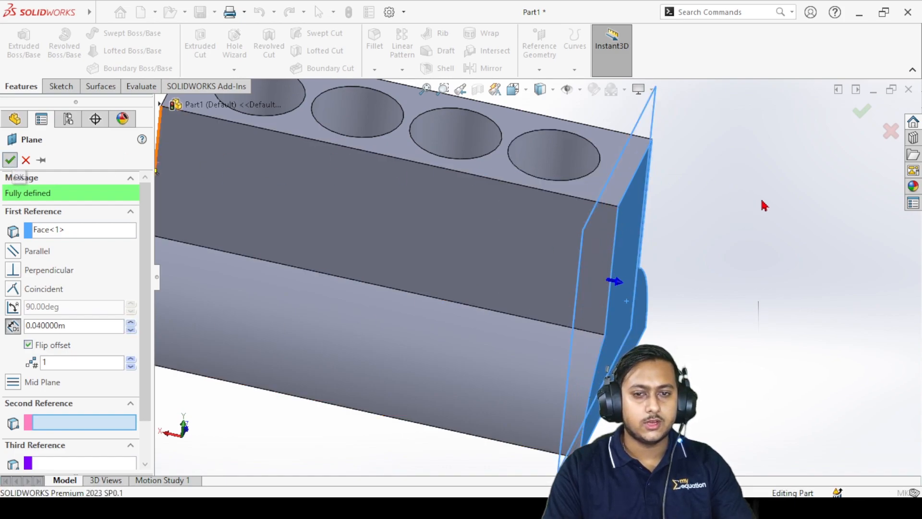
- On the new offset plane, sketch a circle of about 0.24 m radius centred on the crankcase's semicircular notch
{"action": "key", "text": "z"}
{"action": "scroll", "coordinate": [575, 298], "scroll_direction": "down", "scroll_amount": 2}
{"action": "left_click", "coordinate": [738, 269]}
{"action": "middle_click_drag", "start_coordinate": [585, 303], "coordinate": [601, 204]}
{"action": "right_click", "coordinate": [582, 141]}
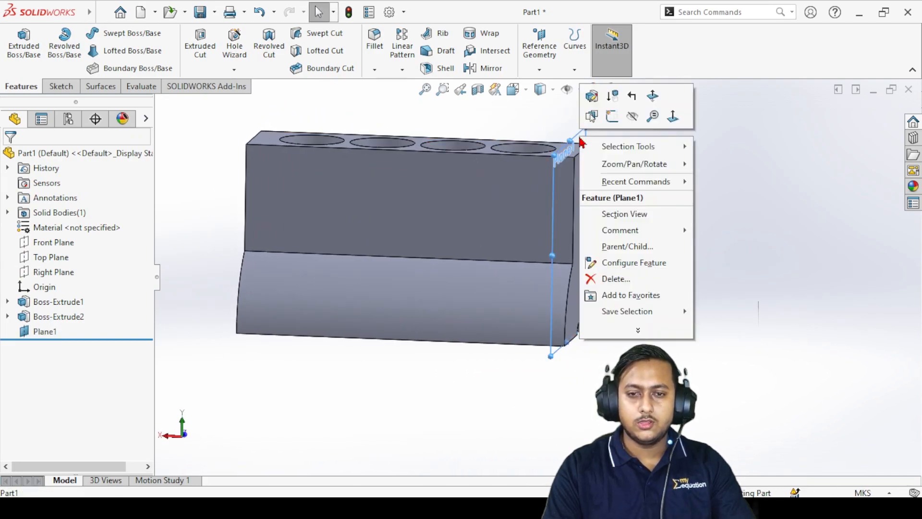
{"action": "left_click", "coordinate": [610, 117]}
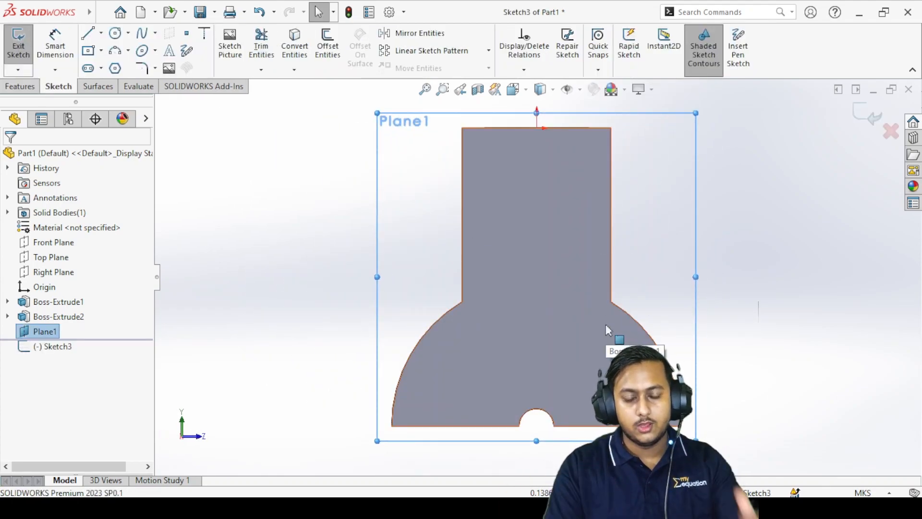
{"action": "scroll", "coordinate": [608, 432], "scroll_direction": "up", "scroll_amount": 1}
{"action": "scroll", "coordinate": [609, 432], "scroll_direction": "down", "scroll_amount": 2}
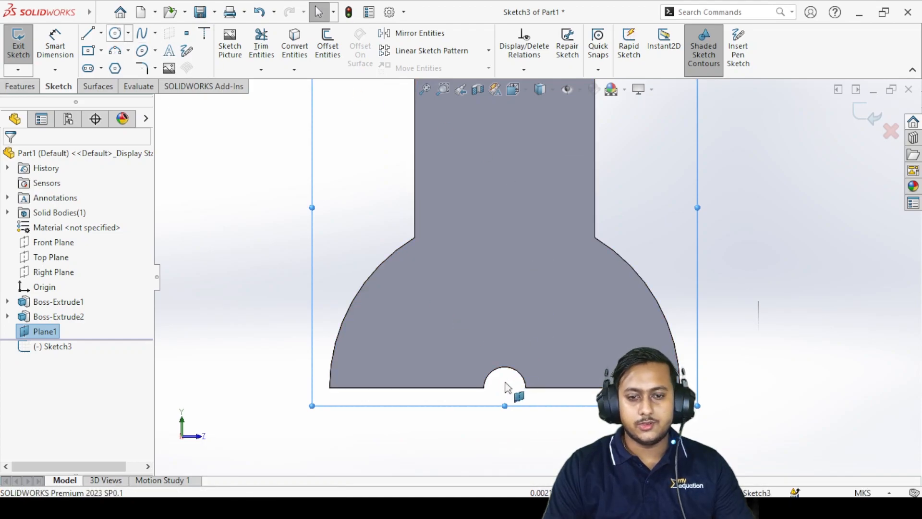
{"action": "left_click", "coordinate": [115, 33]}
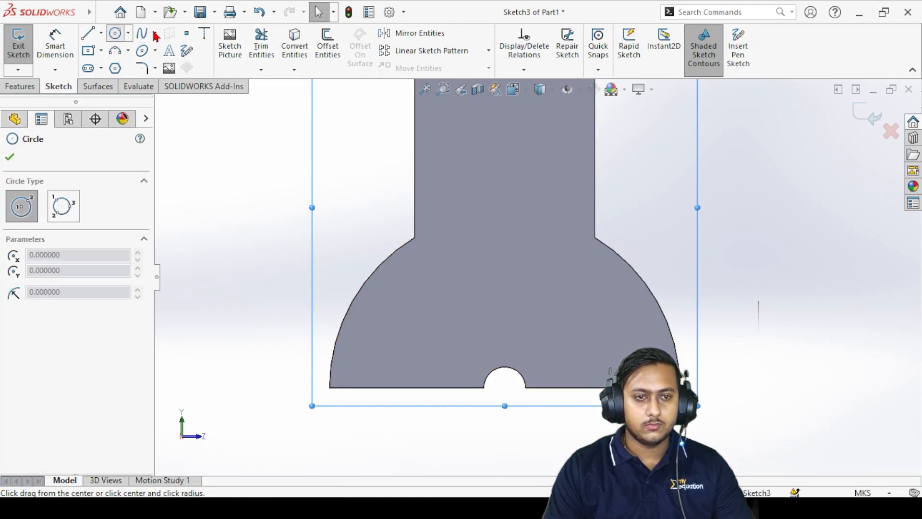
{"action": "left_click", "coordinate": [505, 387]}
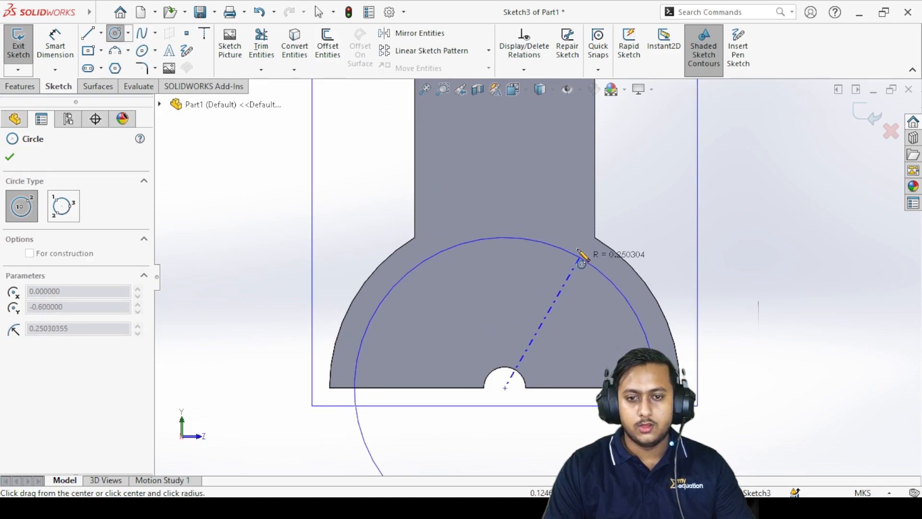
{"action": "left_click", "coordinate": [530, 245]}
{"action": "key", "text": "Escape"}
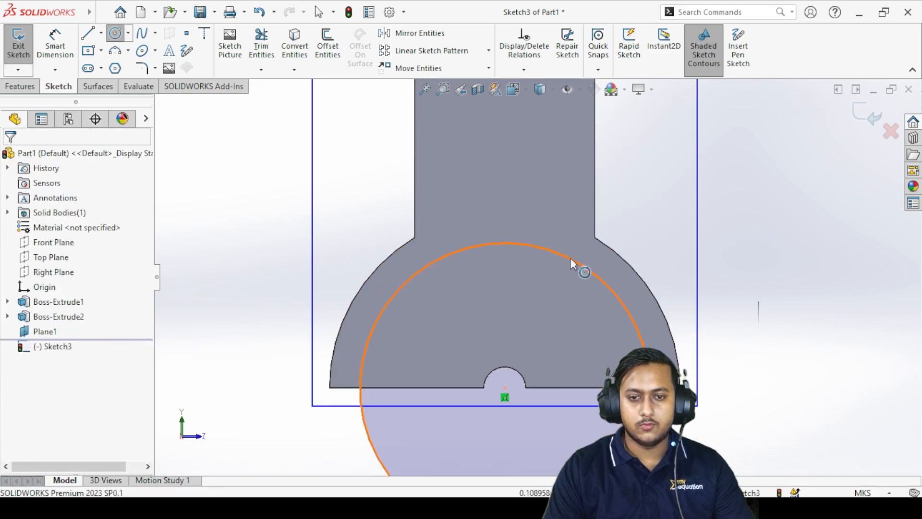
- Set the sketched circle's radius to 0.25 m
{"action": "left_click", "coordinate": [555, 254]}
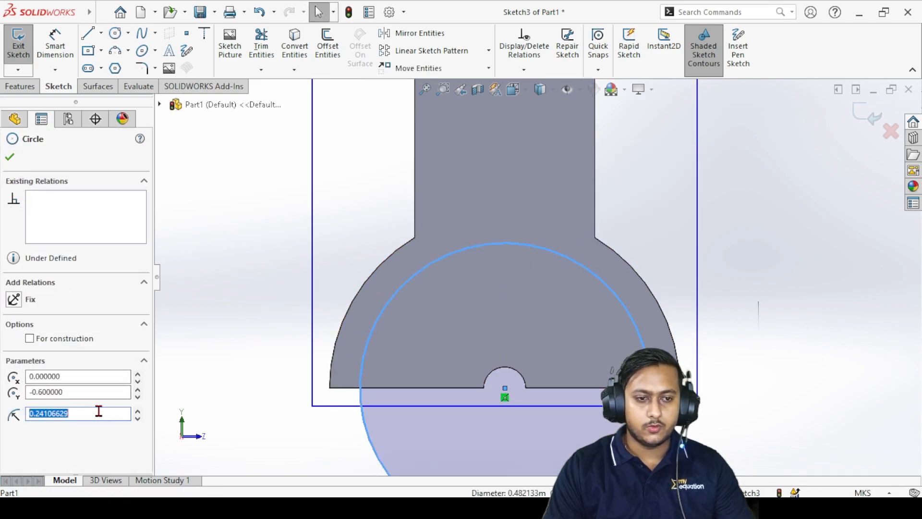
{"action": "type", "text": "0.25"}
{"action": "key", "text": "Return"}
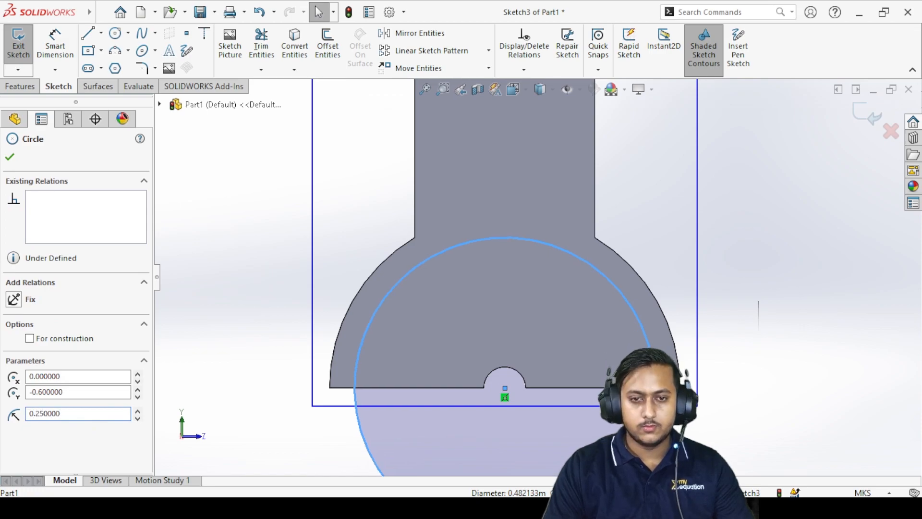
{"action": "left_click", "coordinate": [751, 395]}
- Examine how the circle sits against the crankcase's end face and underside from several angles
{"action": "scroll", "coordinate": [751, 395], "scroll_direction": "up", "scroll_amount": 4}
{"action": "scroll", "coordinate": [552, 390], "scroll_direction": "down", "scroll_amount": 3}
{"action": "mouse_move", "coordinate": [556, 277]}
{"action": "middle_mouse_down"}
{"action": "mouse_move", "coordinate": [568, 297]}
{"action": "mouse_move", "coordinate": [621, 263]}
{"action": "mouse_move", "coordinate": [628, 218]}
{"action": "mouse_move", "coordinate": [384, 262]}
{"action": "middle_mouse_up"}
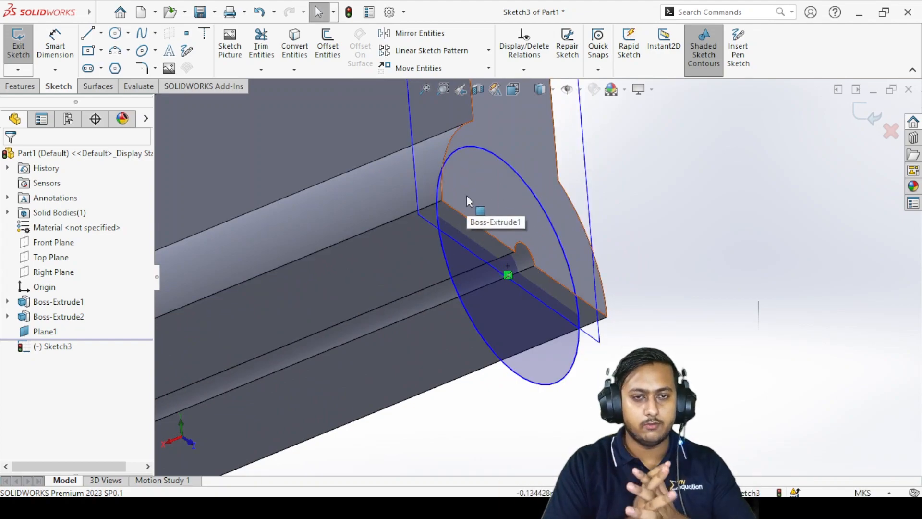
{"action": "key", "text": "ctrl+8"}
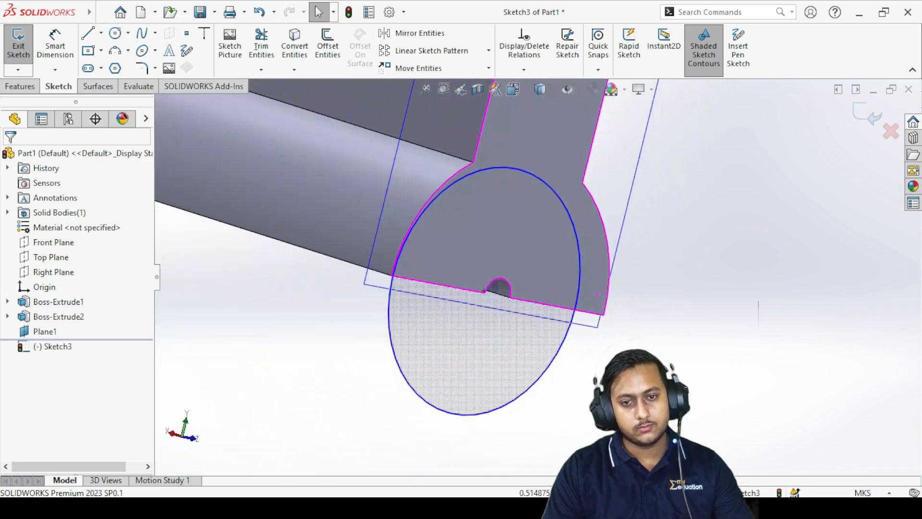
{"action": "middle_click_drag", "start_coordinate": [607, 361], "coordinate": [634, 338]}
{"action": "scroll", "coordinate": [574, 295], "scroll_direction": "up", "scroll_amount": 2}
{"action": "scroll", "coordinate": [460, 311], "scroll_direction": "down", "scroll_amount": 3}
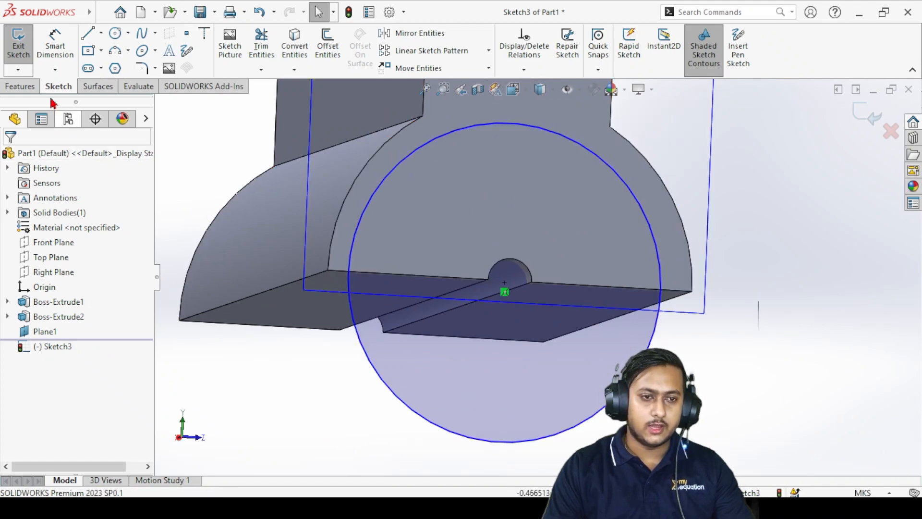
{"action": "left_click", "coordinate": [19, 86]}
{"action": "left_click", "coordinate": [200, 48]}
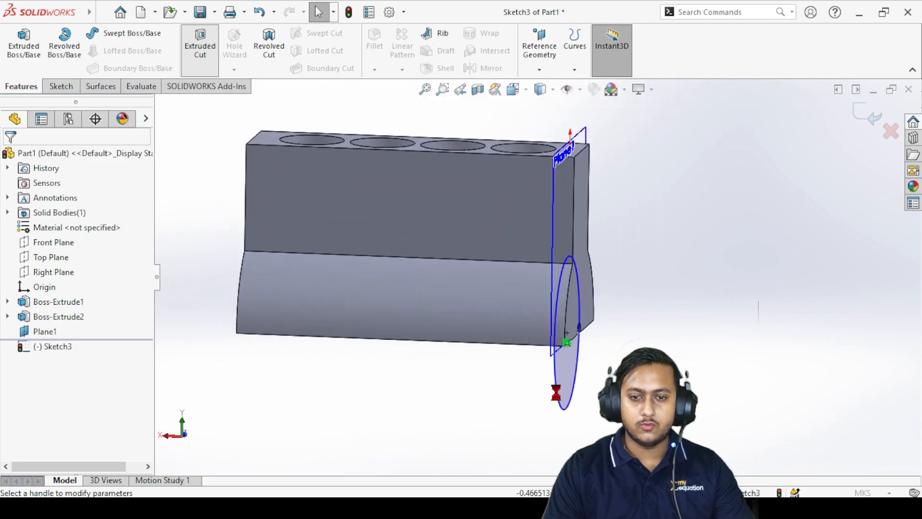
{"action": "middle_click_drag", "start_coordinate": [531, 389], "coordinate": [540, 227]}
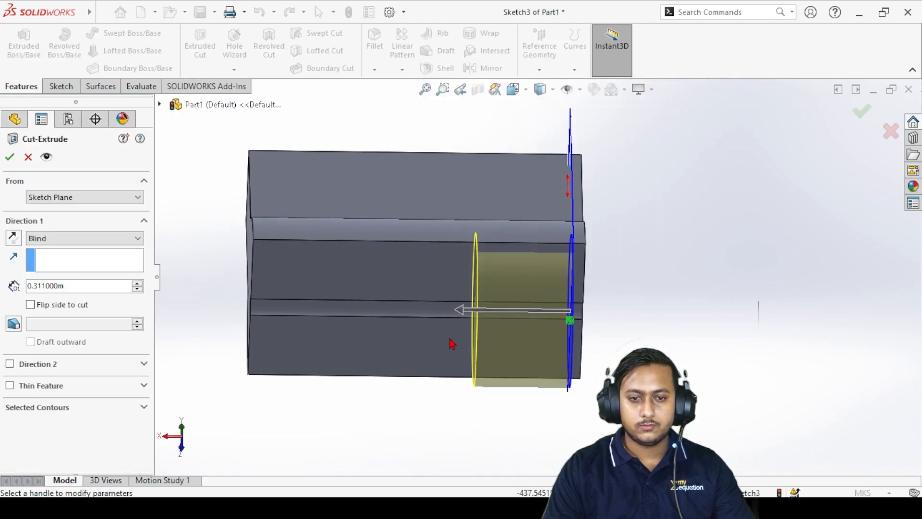
{"action": "middle_click_drag", "start_coordinate": [334, 402], "coordinate": [384, 355]}
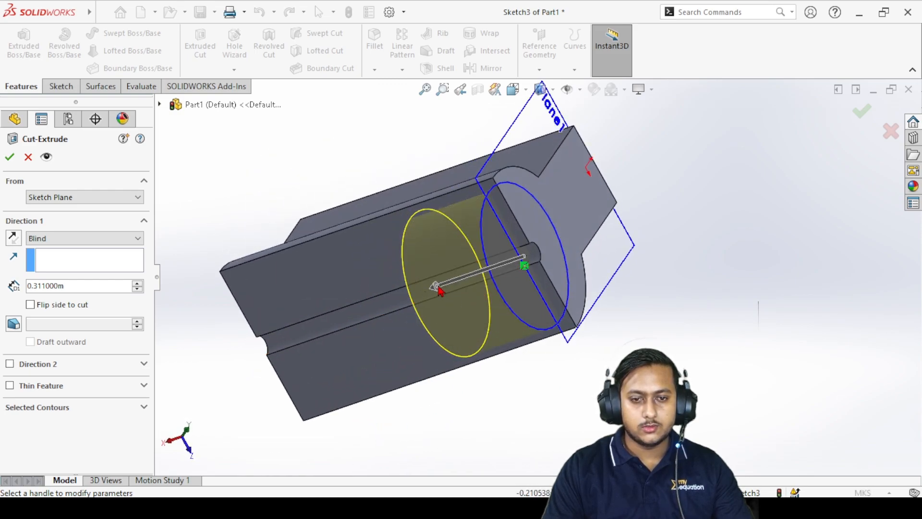
{"action": "left_click_drag", "start_coordinate": [436, 290], "coordinate": [268, 344]}
{"action": "middle_click_drag", "start_coordinate": [404, 426], "coordinate": [421, 342]}
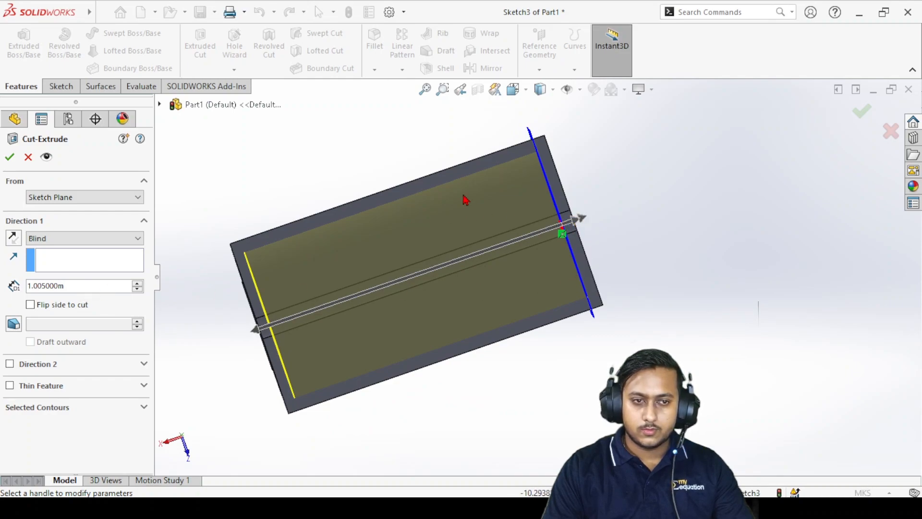
{"action": "middle_click_drag", "start_coordinate": [425, 167], "coordinate": [538, 226]}
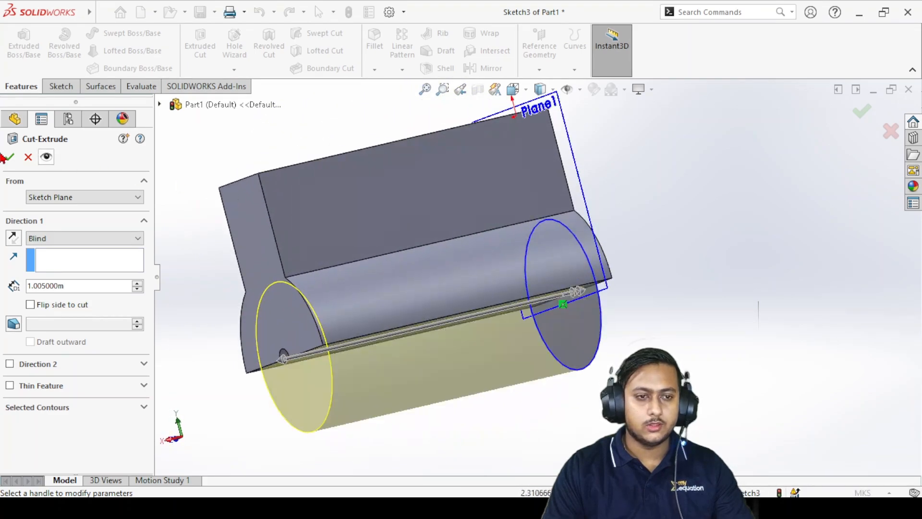
{"action": "left_click", "coordinate": [28, 158]}
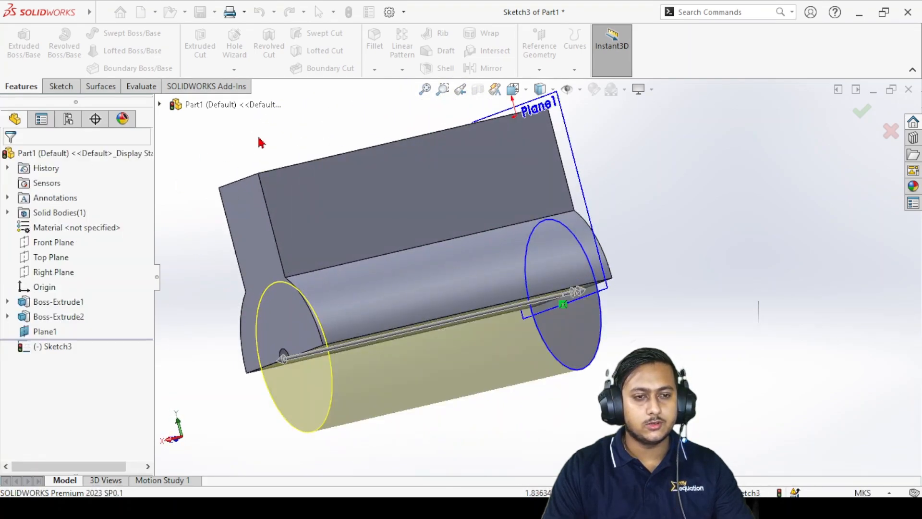
- Measure the distance between the block's two opposite end faces
{"action": "left_click", "coordinate": [146, 90]}
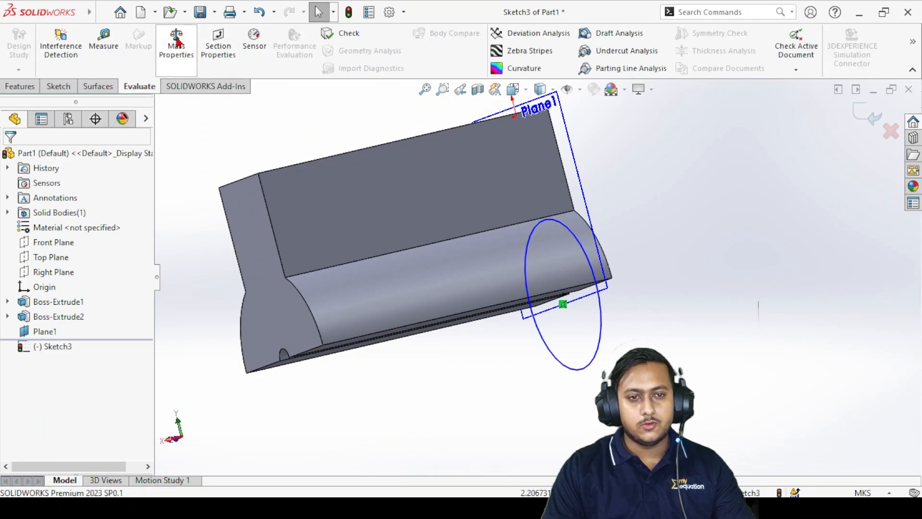
{"action": "left_click", "coordinate": [102, 45]}
{"action": "left_click", "coordinate": [255, 245]}
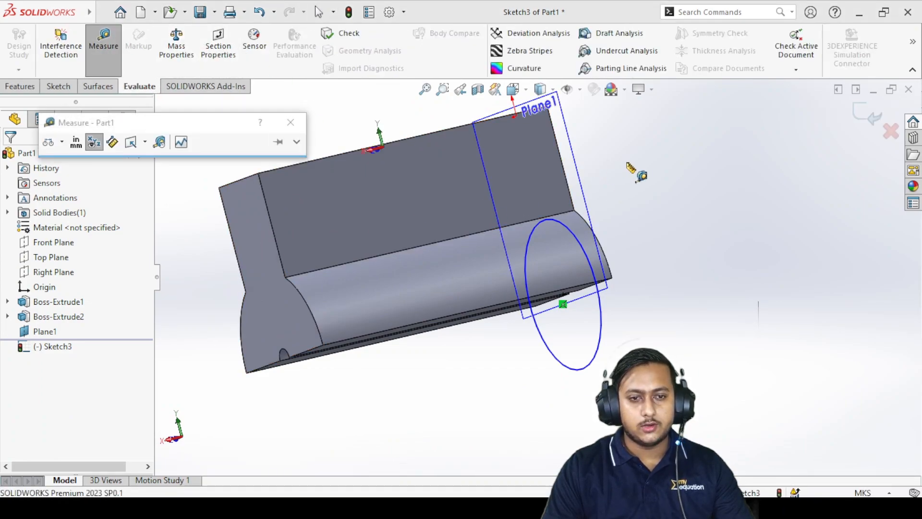
{"action": "middle_click_drag", "start_coordinate": [607, 161], "coordinate": [562, 210]}
{"action": "left_click", "coordinate": [549, 180]}
{"action": "middle_click_drag", "start_coordinate": [435, 386], "coordinate": [471, 350]}
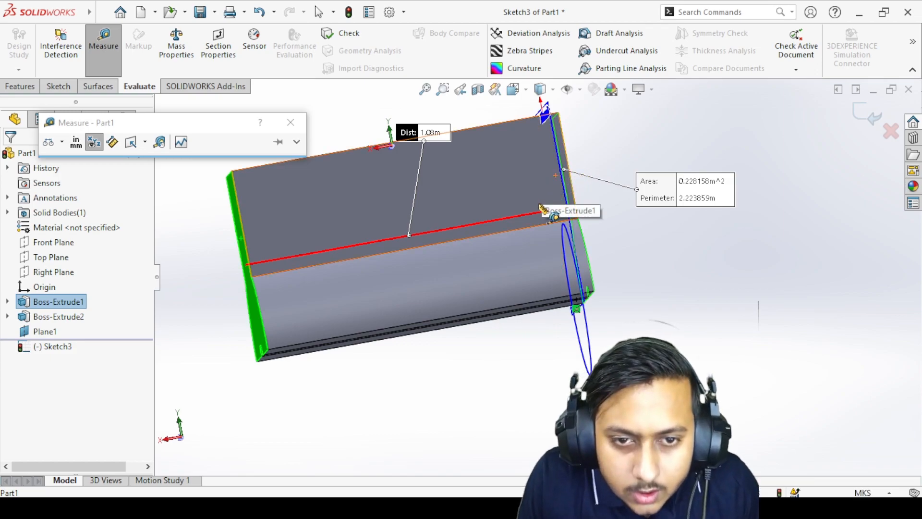
{"action": "left_click", "coordinate": [290, 122]}
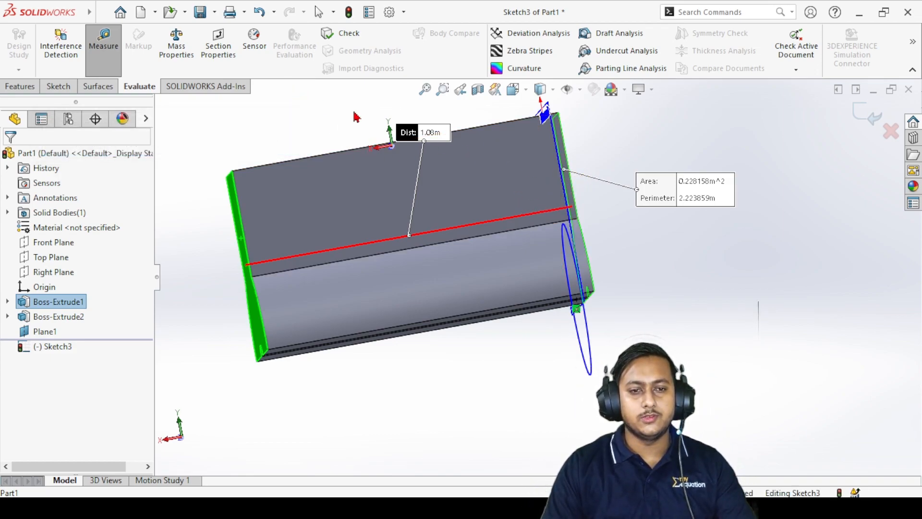
{"action": "key", "text": "Escape"}
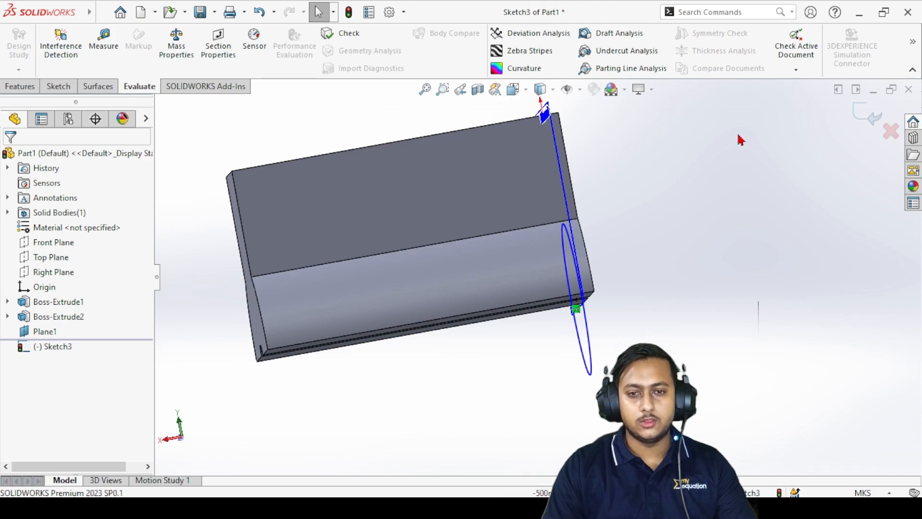
- Try to cut-extrude the 0.25 m radius circle blind 1 m along the crankcase
{"action": "left_click", "coordinate": [18, 86]}
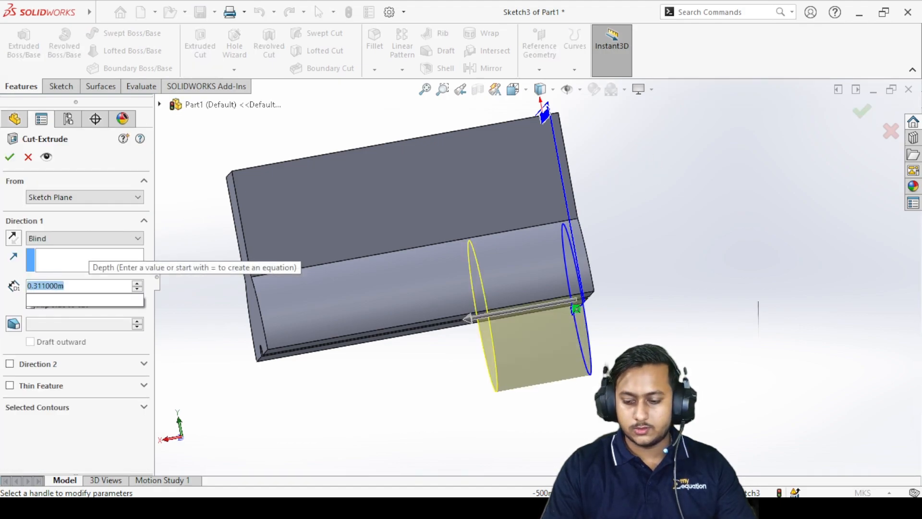
{"action": "type", "text": "0.1"}
{"action": "key", "text": "Return"}
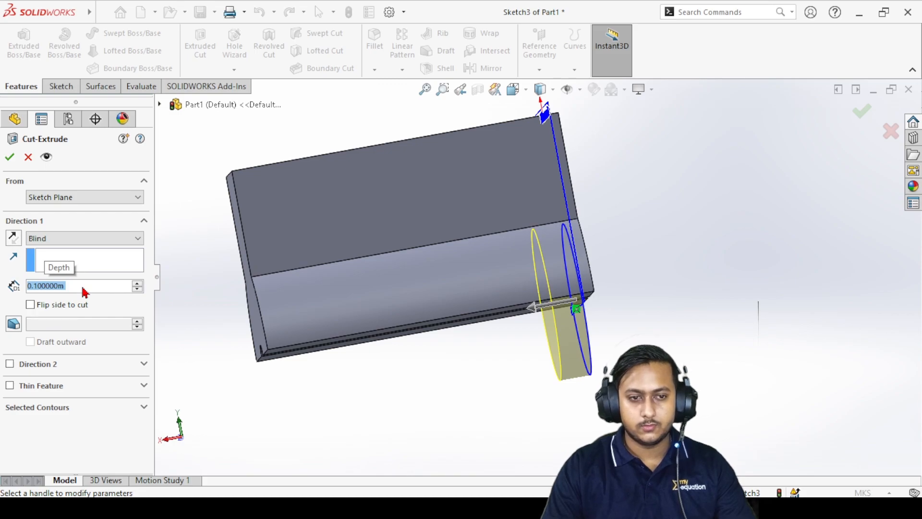
{"action": "type", "text": "1"}
{"action": "key", "text": "Return"}
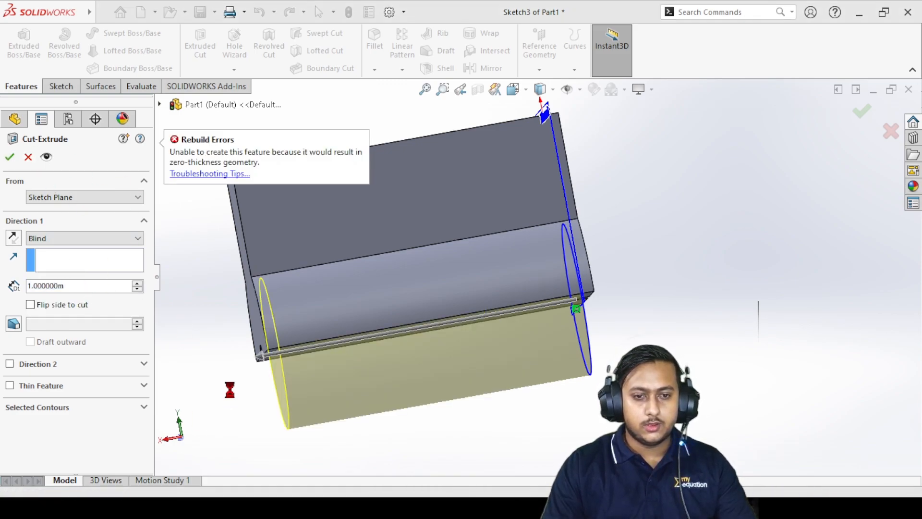
- Examine the cut's circle against the crankcase and the bottoms of the cylinder bores, and cancel the cut
{"action": "middle_click_drag", "start_coordinate": [231, 330], "coordinate": [485, 259]}
{"action": "scroll", "coordinate": [483, 256], "scroll_direction": "up", "scroll_amount": 3}
{"action": "scroll", "coordinate": [496, 226], "scroll_direction": "down", "scroll_amount": 9}
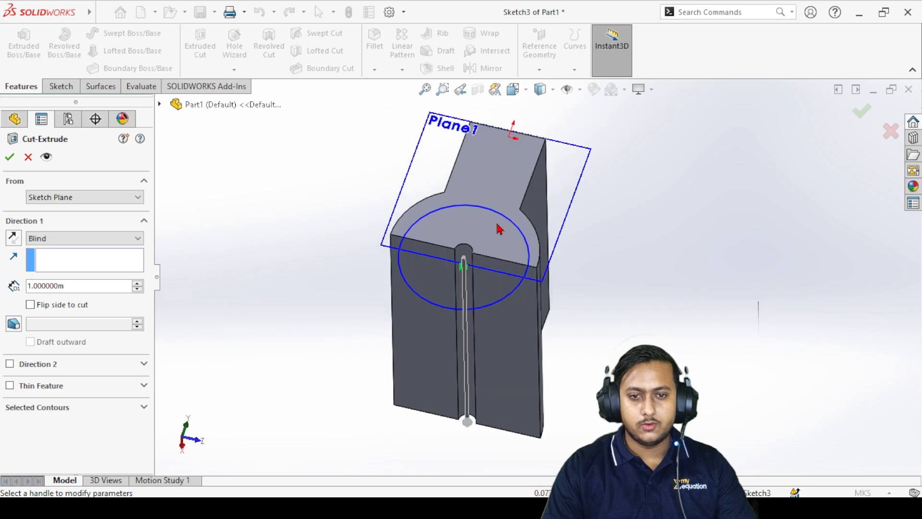
{"action": "mouse_move", "coordinate": [496, 226]}
{"action": "middle_mouse_down"}
{"action": "mouse_move", "coordinate": [504, 236]}
{"action": "mouse_move", "coordinate": [494, 369]}
{"action": "middle_mouse_up"}
{"action": "scroll", "coordinate": [497, 368], "scroll_direction": "up", "scroll_amount": 2}
{"action": "scroll", "coordinate": [507, 320], "scroll_direction": "up", "scroll_amount": 6}
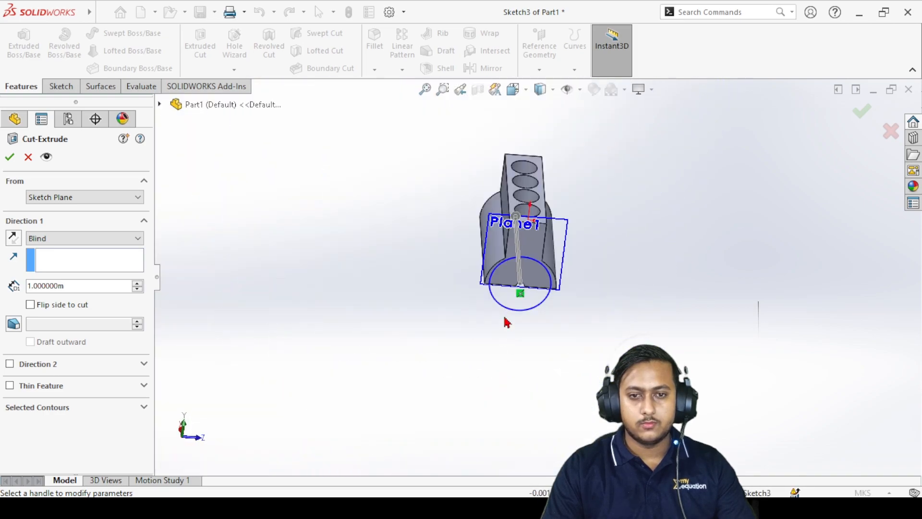
{"action": "scroll", "coordinate": [548, 360], "scroll_direction": "down", "scroll_amount": 3}
{"action": "scroll", "coordinate": [546, 338], "scroll_direction": "down", "scroll_amount": 5}
{"action": "scroll", "coordinate": [510, 175], "scroll_direction": "down", "scroll_amount": 4}
{"action": "middle_click_drag", "start_coordinate": [509, 176], "coordinate": [499, 283]}
{"action": "scroll", "coordinate": [503, 257], "scroll_direction": "up", "scroll_amount": 5}
{"action": "scroll", "coordinate": [549, 163], "scroll_direction": "down", "scroll_amount": 3}
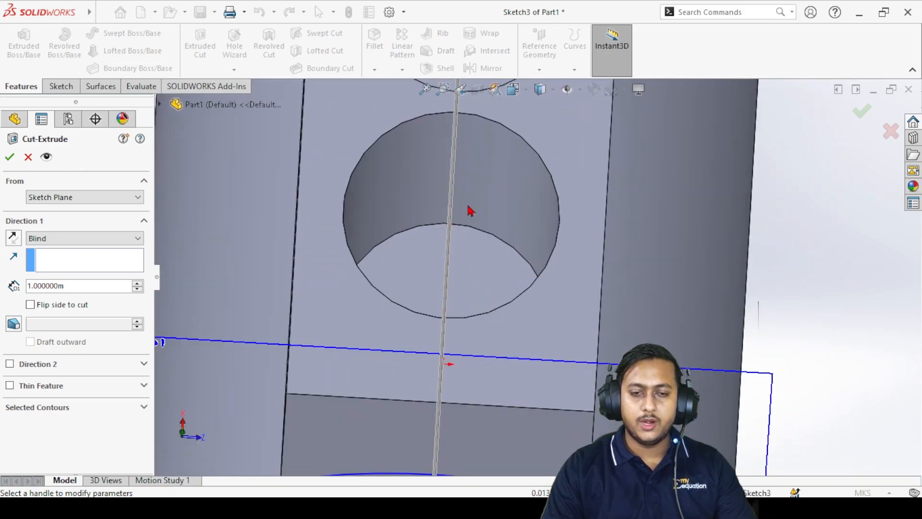
{"action": "middle_click_drag", "start_coordinate": [485, 242], "coordinate": [480, 224]}
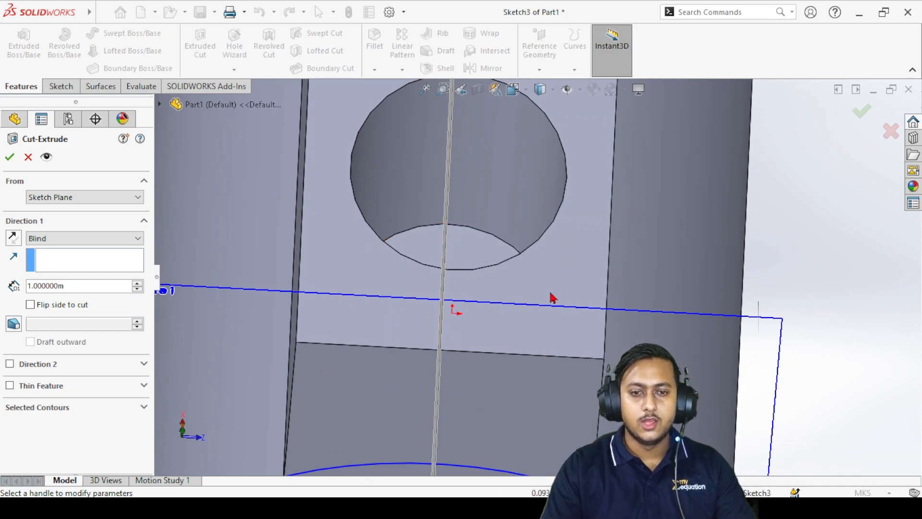
{"action": "scroll", "coordinate": [552, 295], "scroll_direction": "up", "scroll_amount": 6}
{"action": "scroll", "coordinate": [554, 345], "scroll_direction": "down", "scroll_amount": 4}
{"action": "middle_click_drag", "start_coordinate": [477, 402], "coordinate": [205, 260]}
{"action": "left_click", "coordinate": [28, 158]}
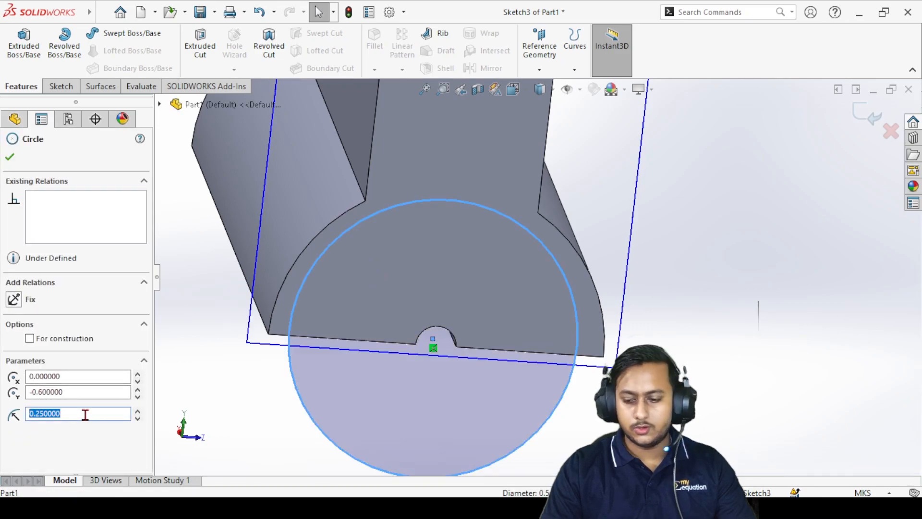
- Set the crankcase circle's radius to 0.24 m
{"action": "type", "text": "4"}
{"action": "key", "text": "Return"}
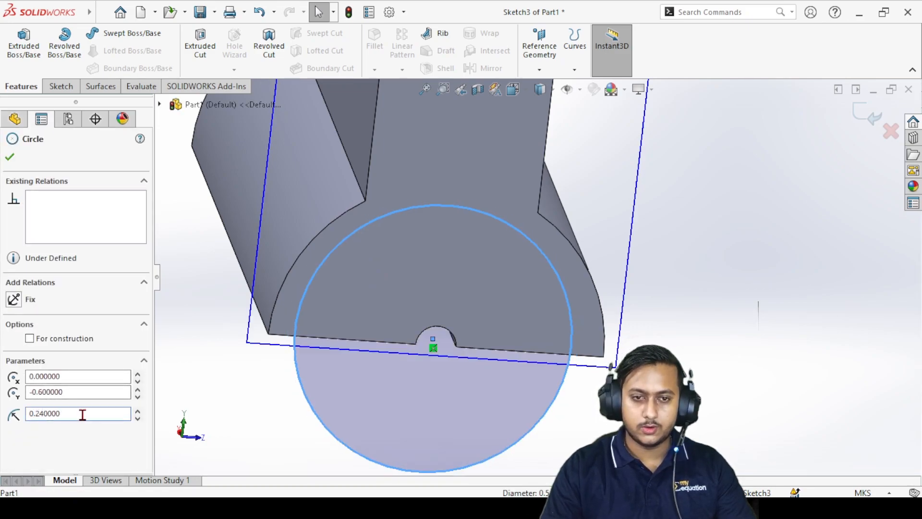
{"action": "left_click", "coordinate": [9, 157]}
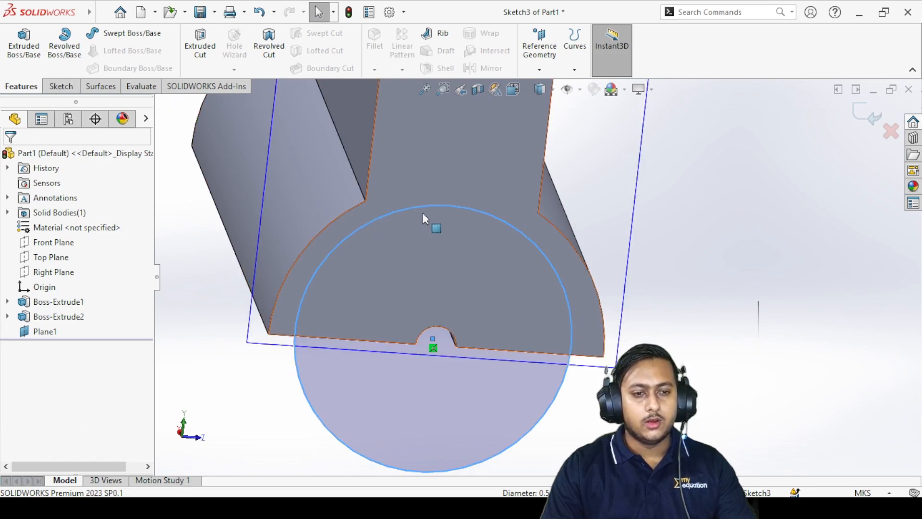
- Cut-extrude the circle blind 1 m along the crankcase to hollow out its underside
{"action": "left_click", "coordinate": [200, 48]}
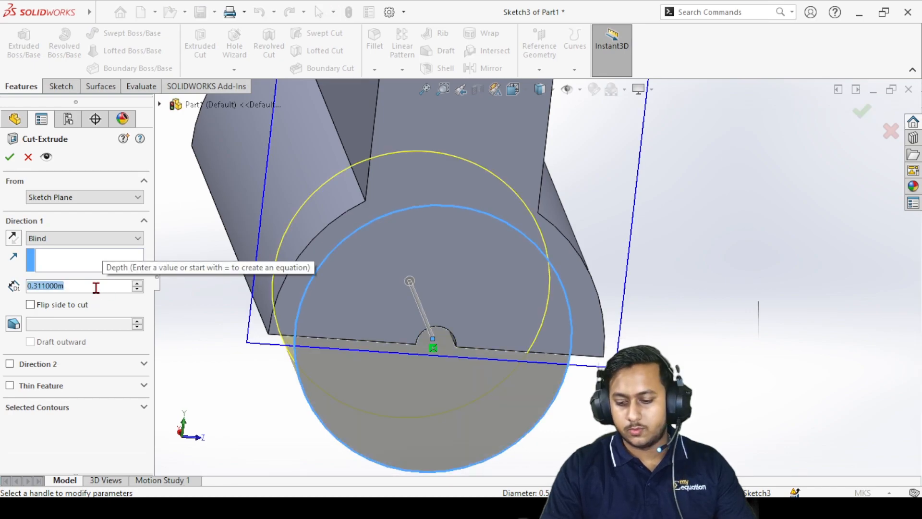
{"action": "type", "text": "1"}
{"action": "key", "text": "Return"}
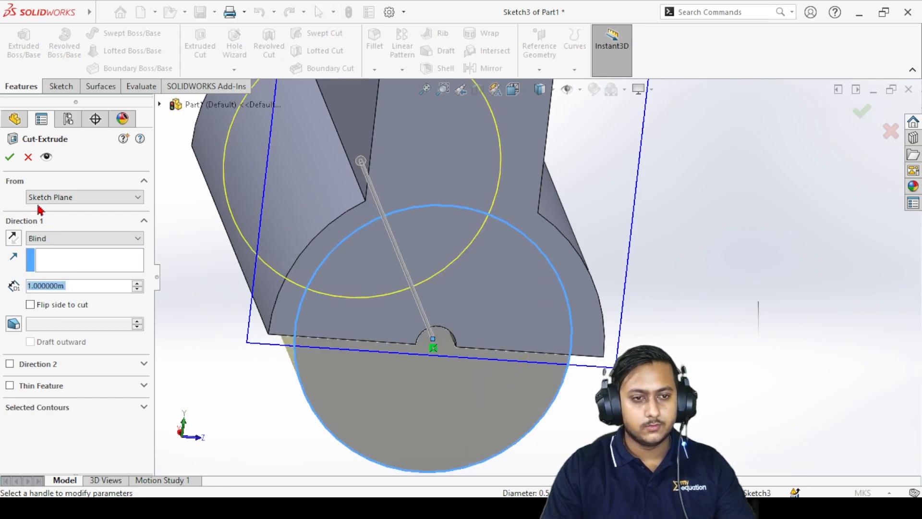
{"action": "left_click", "coordinate": [10, 161]}
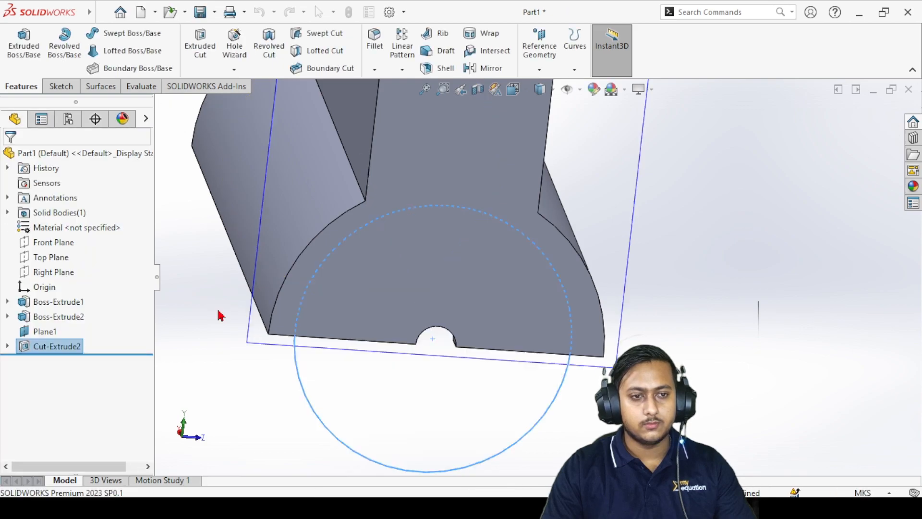
- Hide the offset plane Plane1
{"action": "left_click", "coordinate": [422, 391]}
{"action": "scroll", "coordinate": [430, 393], "scroll_direction": "up", "scroll_amount": 6}
{"action": "scroll", "coordinate": [523, 285], "scroll_direction": "down", "scroll_amount": 3}
{"action": "mouse_move", "coordinate": [511, 305]}
{"action": "middle_mouse_down"}
{"action": "mouse_move", "coordinate": [531, 198]}
{"action": "mouse_move", "coordinate": [523, 259]}
{"action": "middle_mouse_up"}
{"action": "right_click", "coordinate": [615, 161]}
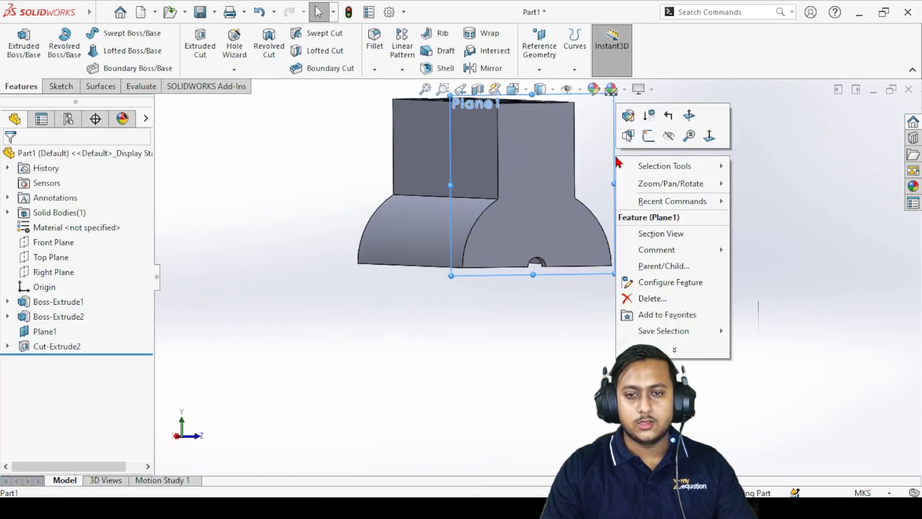
{"action": "left_click", "coordinate": [669, 137]}
- Start a sketch on the crankcase face that closes off the bottom of an end cylinder bore
{"action": "scroll", "coordinate": [562, 300], "scroll_direction": "up", "scroll_amount": 2}
{"action": "scroll", "coordinate": [513, 307], "scroll_direction": "down", "scroll_amount": 3}
{"action": "middle_click_drag", "start_coordinate": [512, 306], "coordinate": [492, 152]}
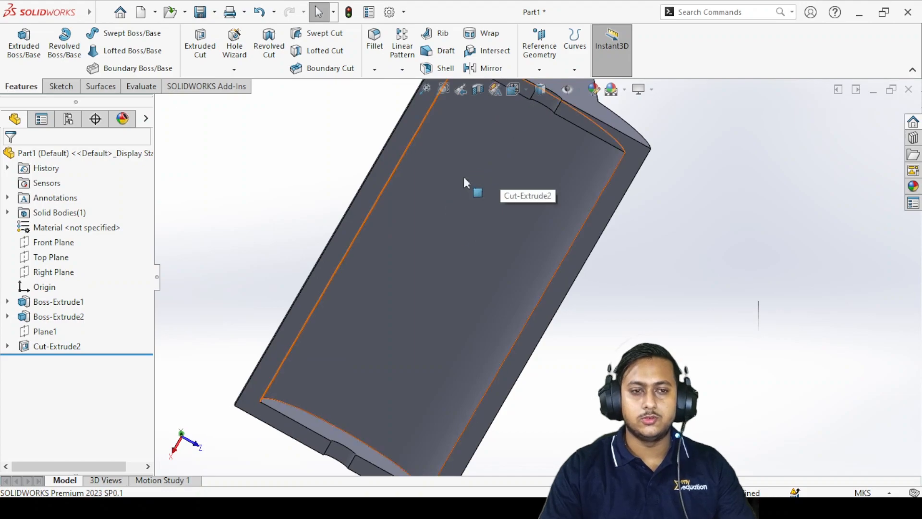
{"action": "middle_click_drag", "start_coordinate": [464, 178], "coordinate": [462, 434]}
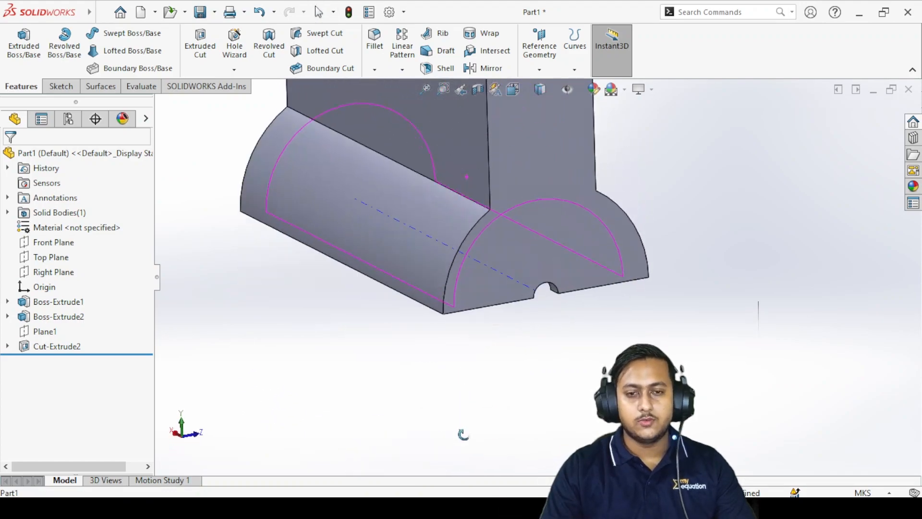
{"action": "scroll", "coordinate": [542, 299], "scroll_direction": "up", "scroll_amount": 5}
{"action": "scroll", "coordinate": [545, 303], "scroll_direction": "down", "scroll_amount": 8}
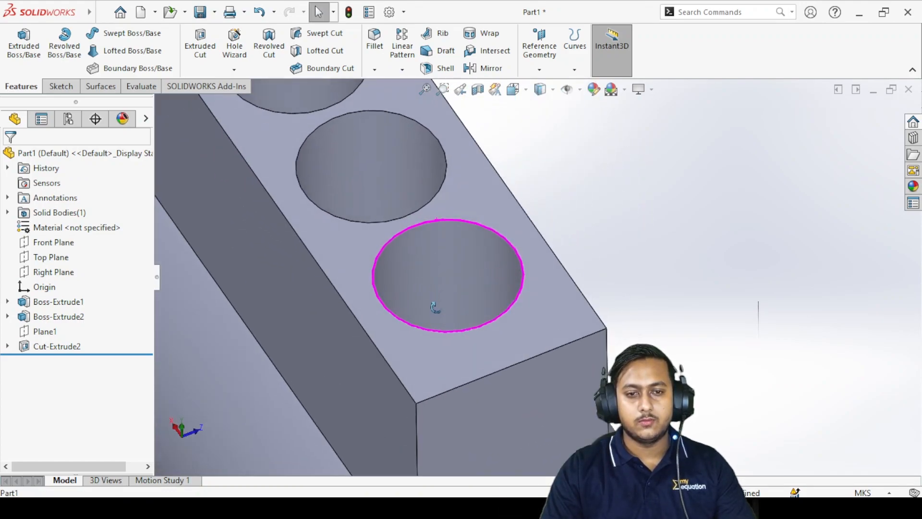
{"action": "right_click", "coordinate": [457, 336]}
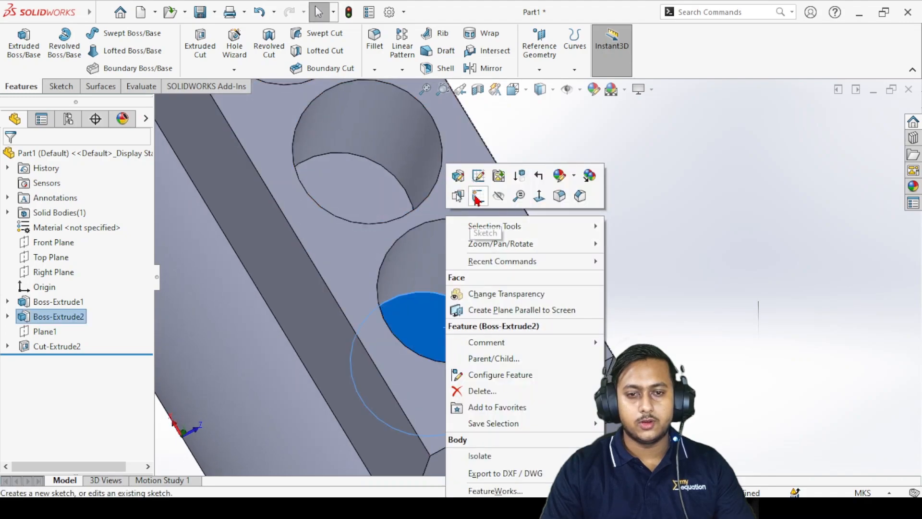
{"action": "left_click", "coordinate": [562, 182]}
{"action": "scroll", "coordinate": [672, 275], "scroll_direction": "down", "scroll_amount": 3}
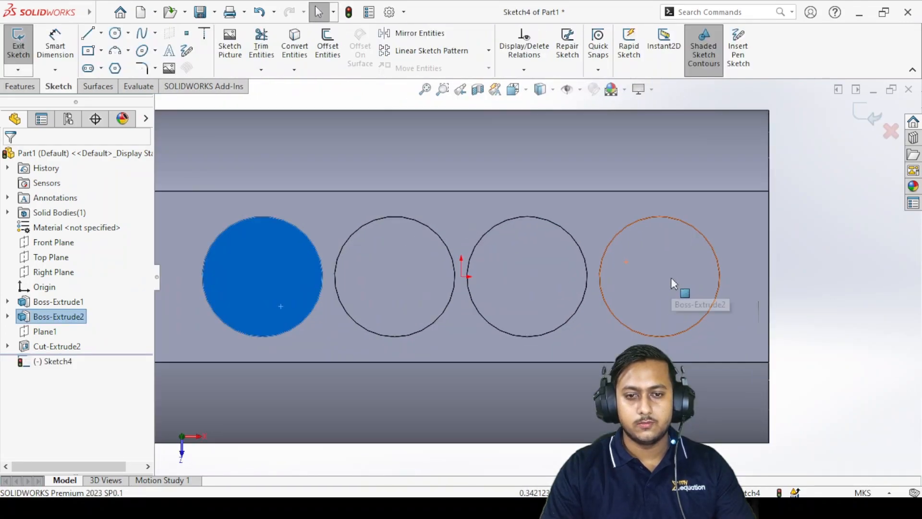
{"action": "left_click", "coordinate": [115, 32]}
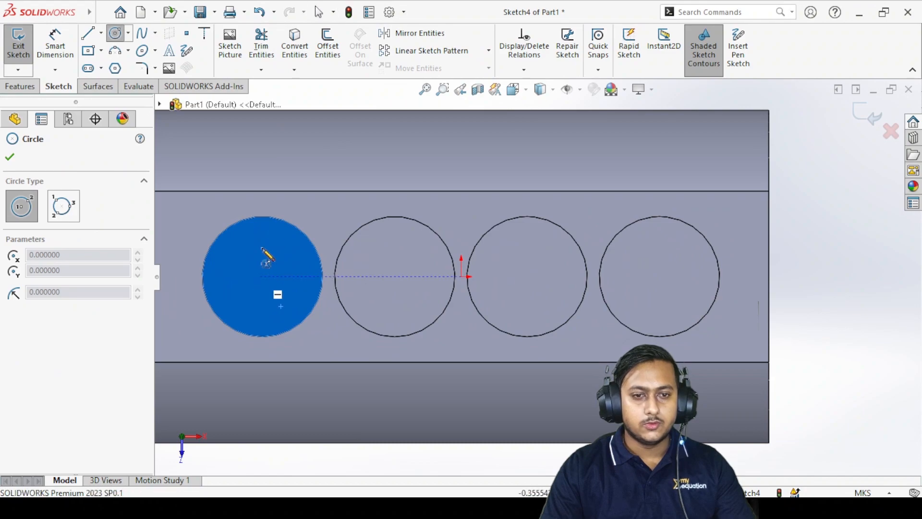
{"action": "right_click", "coordinate": [270, 146]}
{"action": "left_click", "coordinate": [288, 147]}
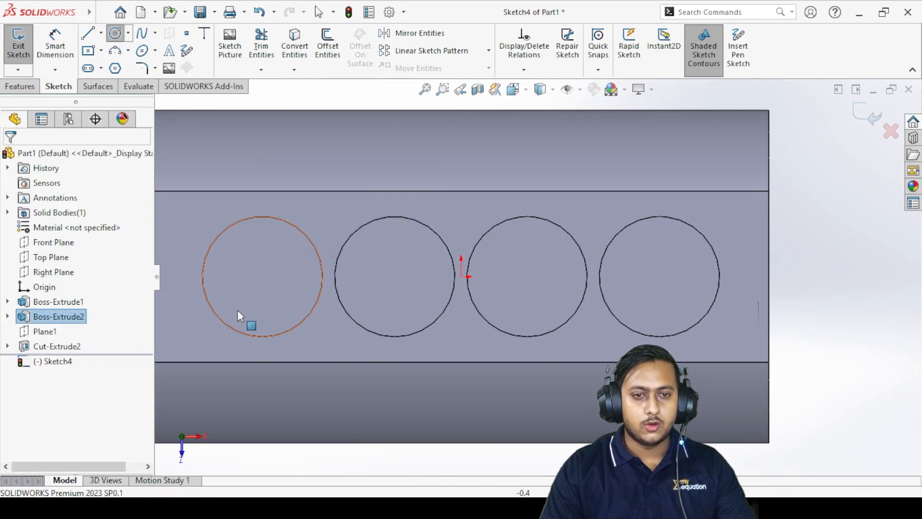
- Convert the outlines of the four faces at the bottom of the cylinder bores into sketch circles
{"action": "left_click", "coordinate": [257, 281]}
{"action": "left_click", "coordinate": [379, 268]}
{"action": "left_click", "coordinate": [295, 48]}
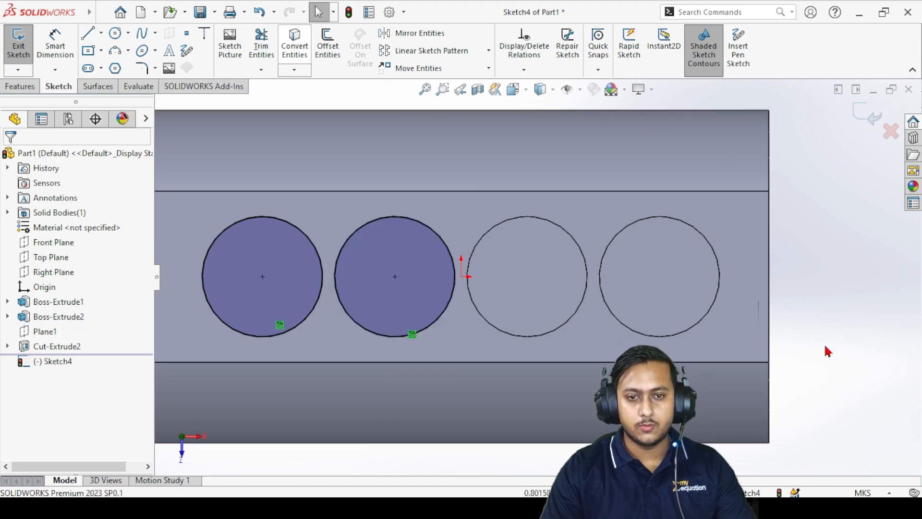
{"action": "left_click", "coordinate": [546, 288]}
{"action": "left_click", "coordinate": [294, 48]}
{"action": "left_click", "coordinate": [641, 262]}
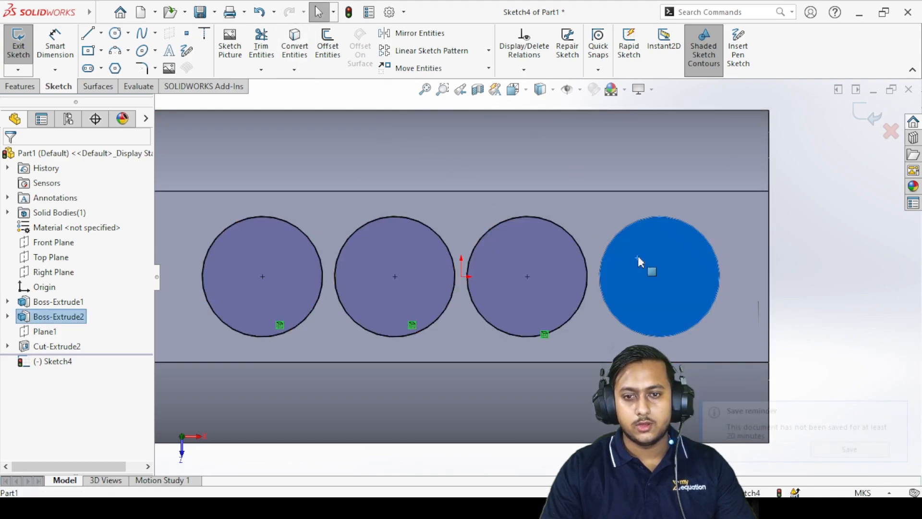
{"action": "left_click", "coordinate": [294, 48]}
{"action": "key", "text": "f"}
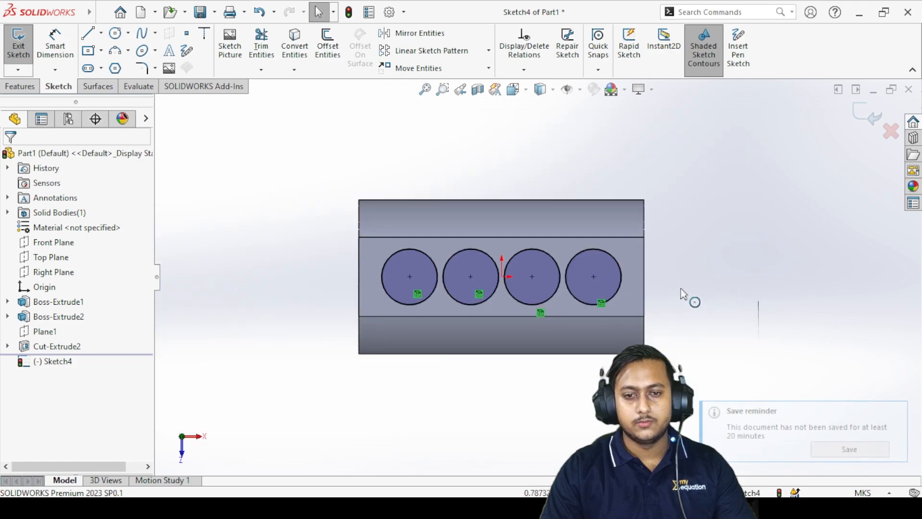
- Cut-extrude the four bore circles blind 0.196 m down into the hollow crankcase
{"action": "left_click", "coordinate": [21, 87]}
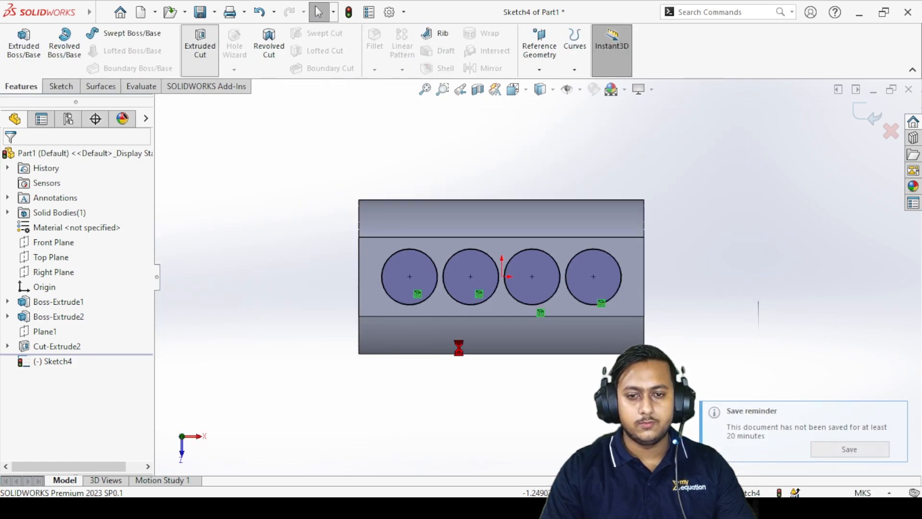
{"action": "left_click", "coordinate": [199, 48]}
{"action": "middle_click_drag", "start_coordinate": [486, 348], "coordinate": [470, 273]}
{"action": "scroll", "coordinate": [532, 390], "scroll_direction": "up", "scroll_amount": 7}
{"action": "scroll", "coordinate": [534, 387], "scroll_direction": "down", "scroll_amount": 4}
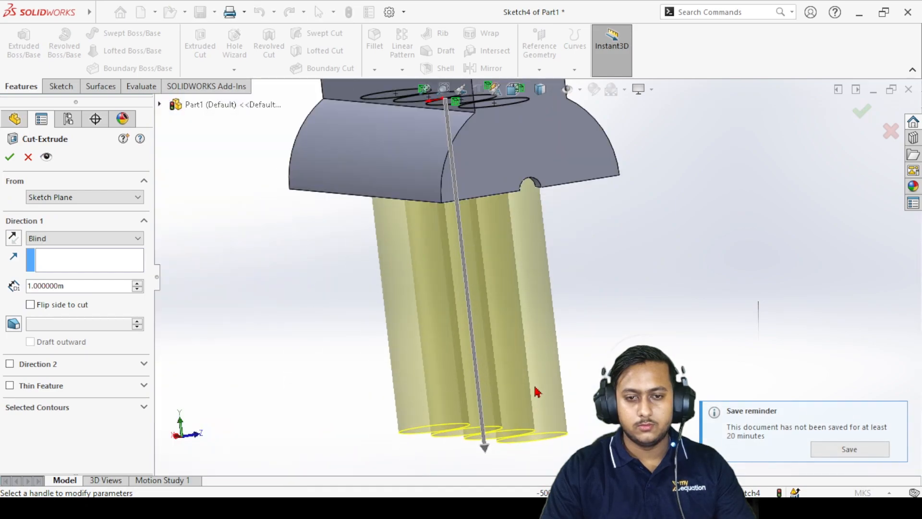
{"action": "left_click_drag", "start_coordinate": [485, 453], "coordinate": [453, 182]}
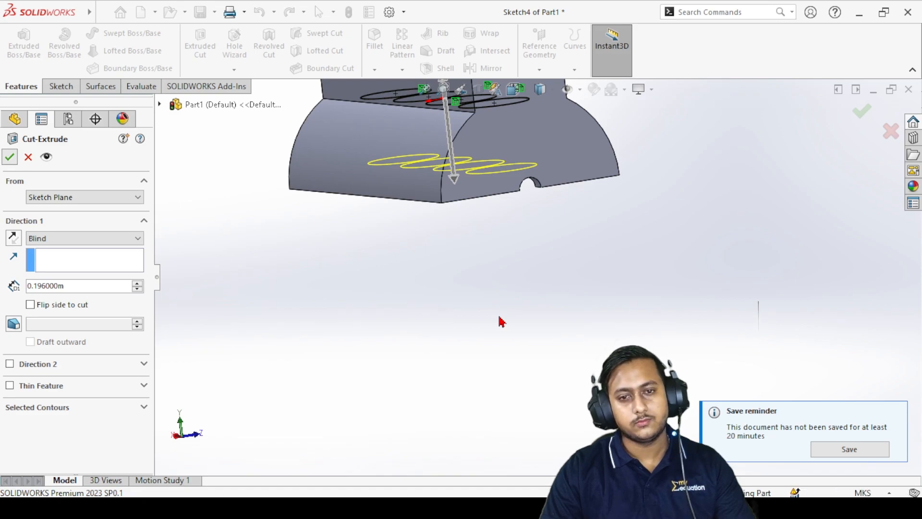
- Inspect the bores and the crankcase cavity from below and above
{"action": "scroll", "coordinate": [505, 286], "scroll_direction": "up", "scroll_amount": 1}
{"action": "scroll", "coordinate": [535, 150], "scroll_direction": "down", "scroll_amount": 4}
{"action": "middle_click_drag", "start_coordinate": [505, 266], "coordinate": [506, 108]}
{"action": "scroll", "coordinate": [532, 226], "scroll_direction": "up", "scroll_amount": 6}
{"action": "scroll", "coordinate": [562, 387], "scroll_direction": "down", "scroll_amount": 4}
{"action": "mouse_move", "coordinate": [470, 334]}
{"action": "middle_mouse_down"}
{"action": "mouse_move", "coordinate": [493, 214]}
{"action": "mouse_move", "coordinate": [428, 431]}
{"action": "mouse_move", "coordinate": [389, 364]}
{"action": "mouse_move", "coordinate": [395, 420]}
{"action": "middle_mouse_up"}
{"action": "scroll", "coordinate": [451, 362], "scroll_direction": "up", "scroll_amount": 2}
{"action": "scroll", "coordinate": [448, 341], "scroll_direction": "down", "scroll_amount": 3}
{"action": "middle_click_drag", "start_coordinate": [473, 264], "coordinate": [460, 293]}
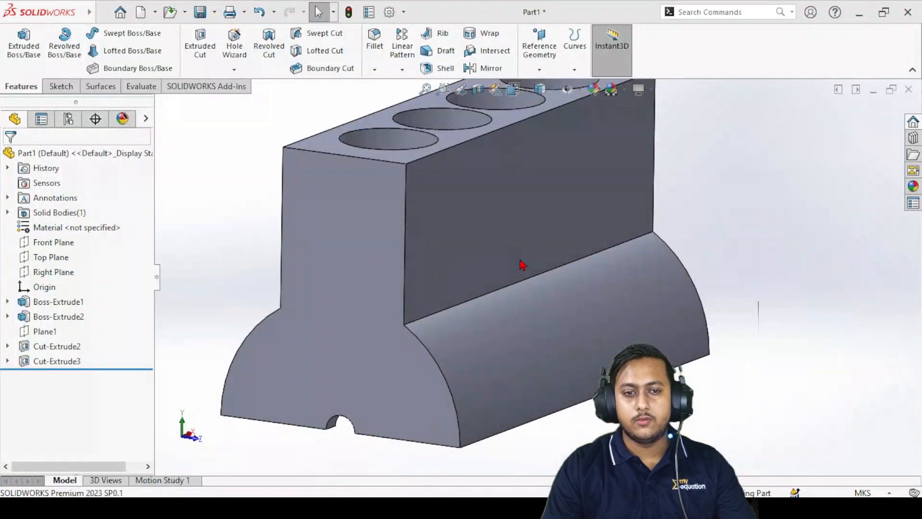
- Start a sketch on the block's top face around the four cylinder bores
{"action": "middle_click_drag", "start_coordinate": [640, 288], "coordinate": [546, 228]}
{"action": "scroll", "coordinate": [547, 291], "scroll_direction": "up", "scroll_amount": 3}
{"action": "scroll", "coordinate": [528, 230], "scroll_direction": "up", "scroll_amount": 3}
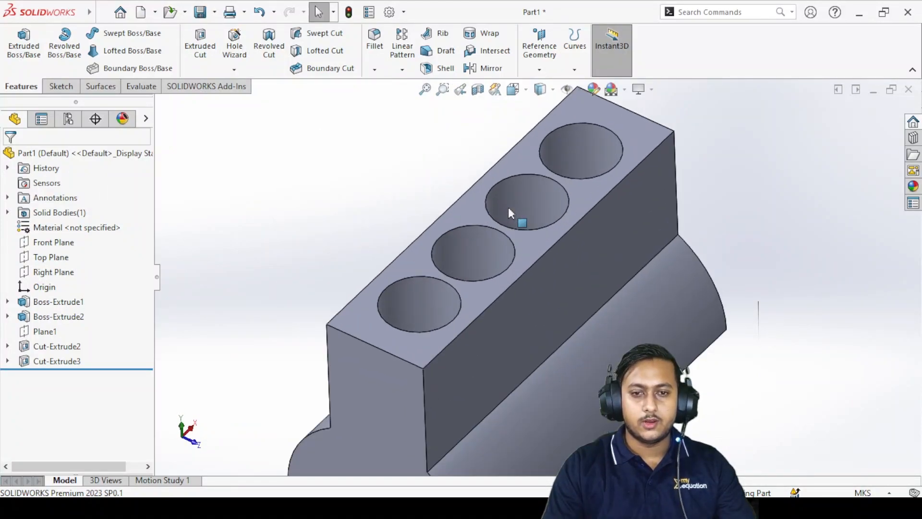
{"action": "right_click", "coordinate": [473, 220]}
{"action": "left_click", "coordinate": [500, 193]}
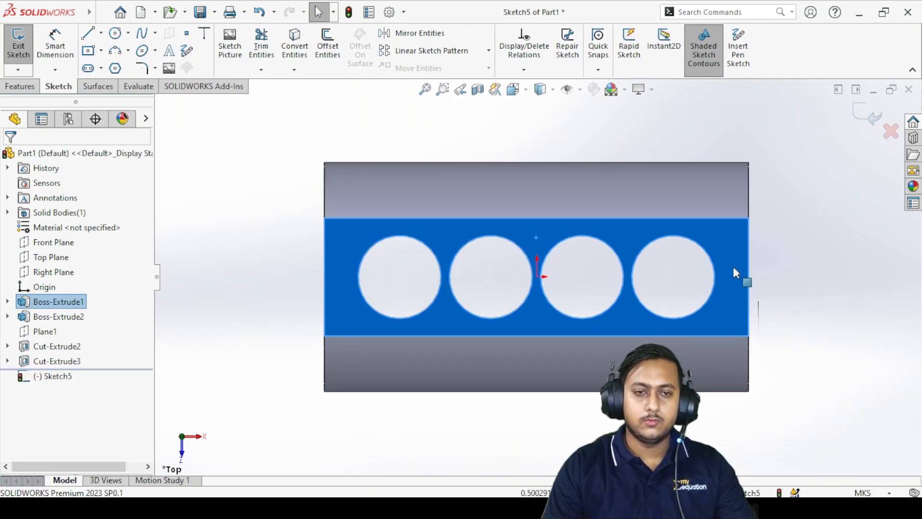
- Sketch a horizontal construction line from the first bore's centre toward the second bore and set its length to 0.11 m
{"action": "scroll", "coordinate": [402, 270], "scroll_direction": "up", "scroll_amount": 3}
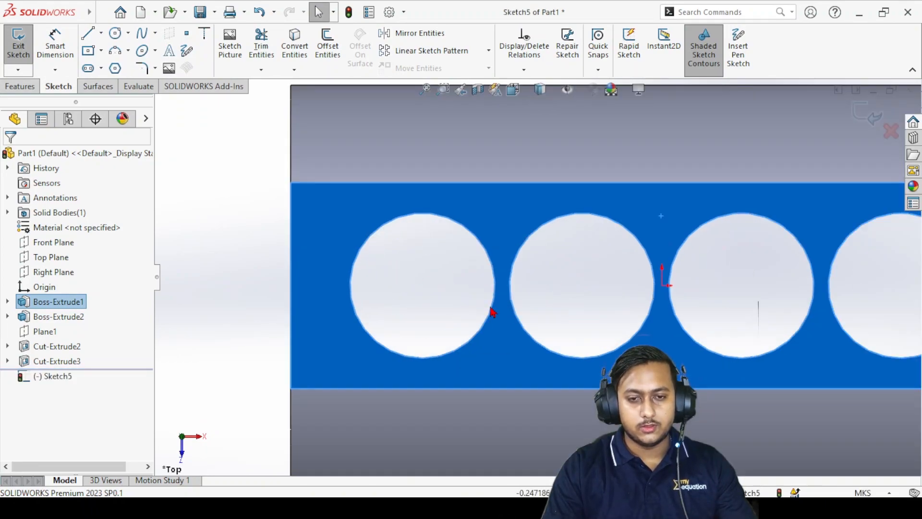
{"action": "scroll", "coordinate": [493, 312], "scroll_direction": "up", "scroll_amount": 2}
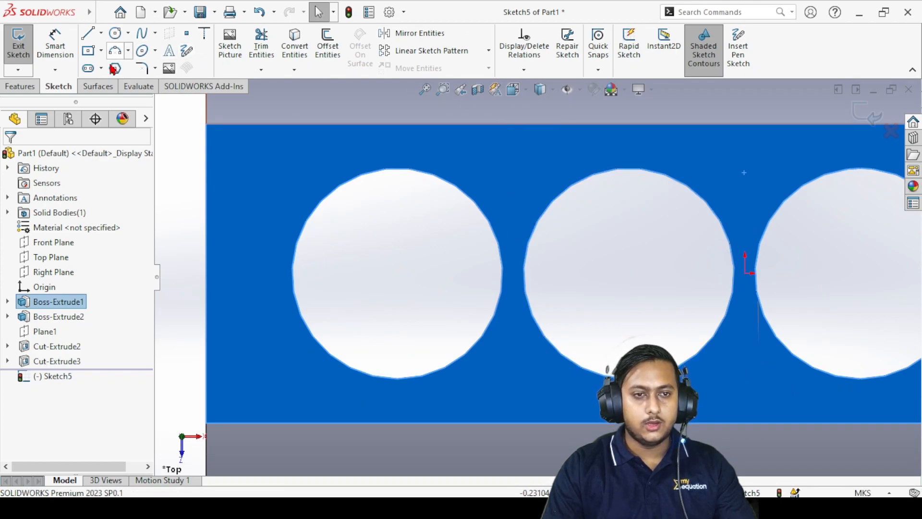
{"action": "left_click", "coordinate": [101, 34]}
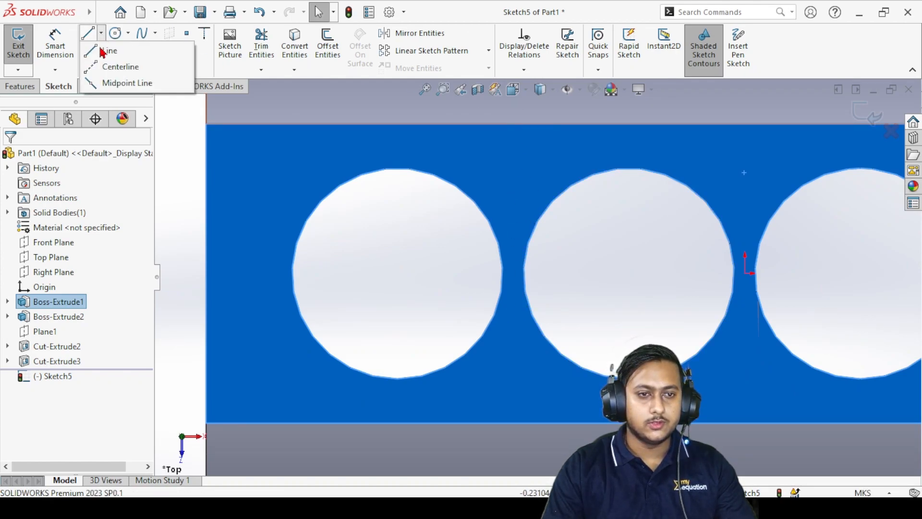
{"action": "left_click", "coordinate": [118, 66]}
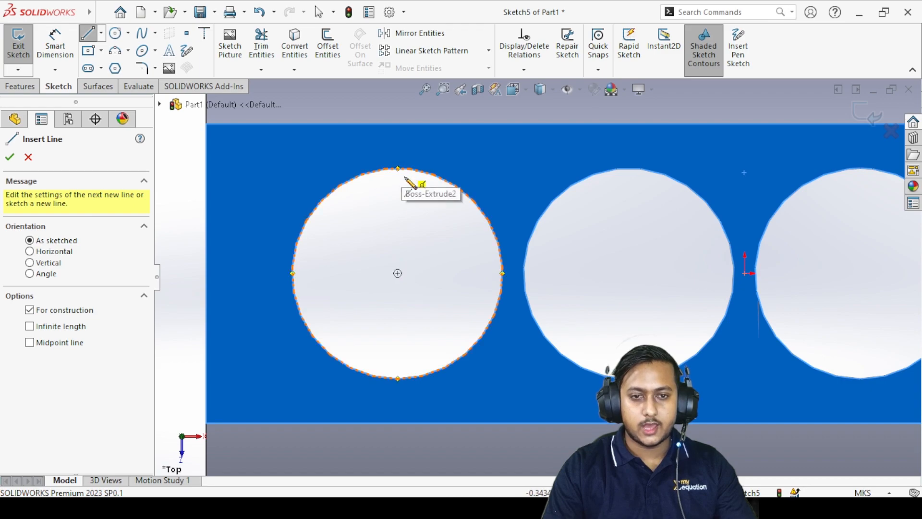
{"action": "left_click", "coordinate": [397, 273]}
{"action": "left_click", "coordinate": [502, 273]}
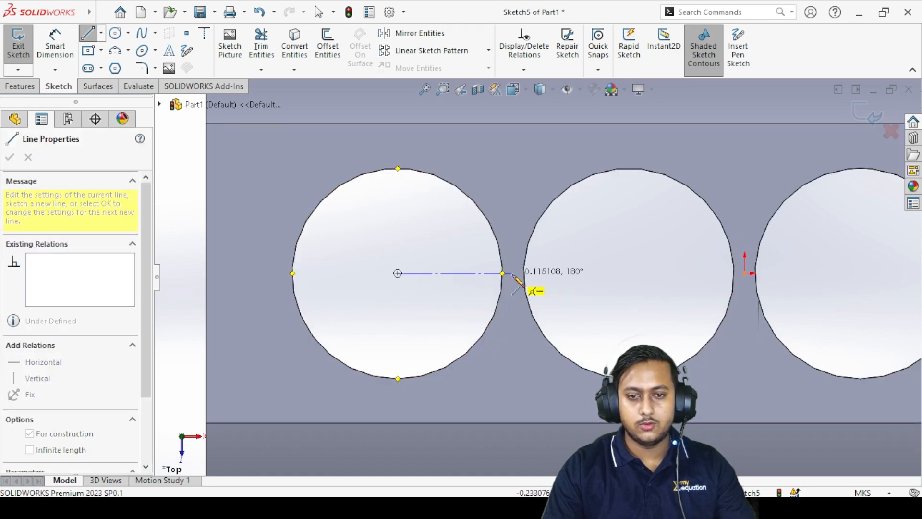
{"action": "right_click", "coordinate": [494, 165]}
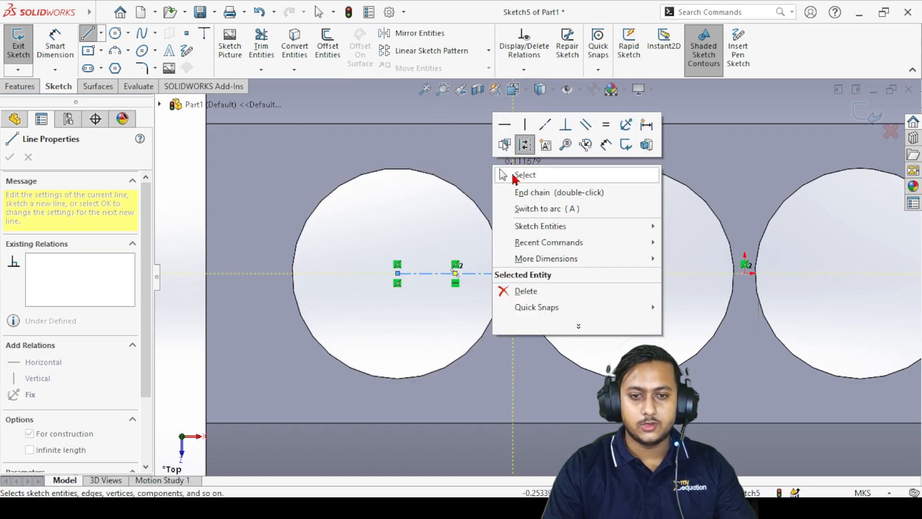
{"action": "left_click", "coordinate": [504, 177]}
{"action": "left_click", "coordinate": [425, 273]}
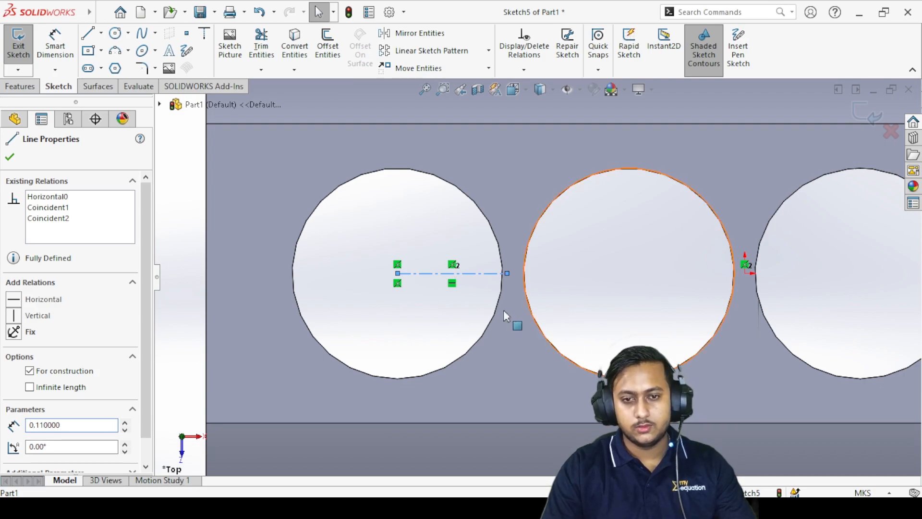
{"action": "left_click", "coordinate": [593, 280]}
- Check where the construction line ends between the first two bores and delete it from the sketch
{"action": "scroll", "coordinate": [508, 301], "scroll_direction": "down", "scroll_amount": 5}
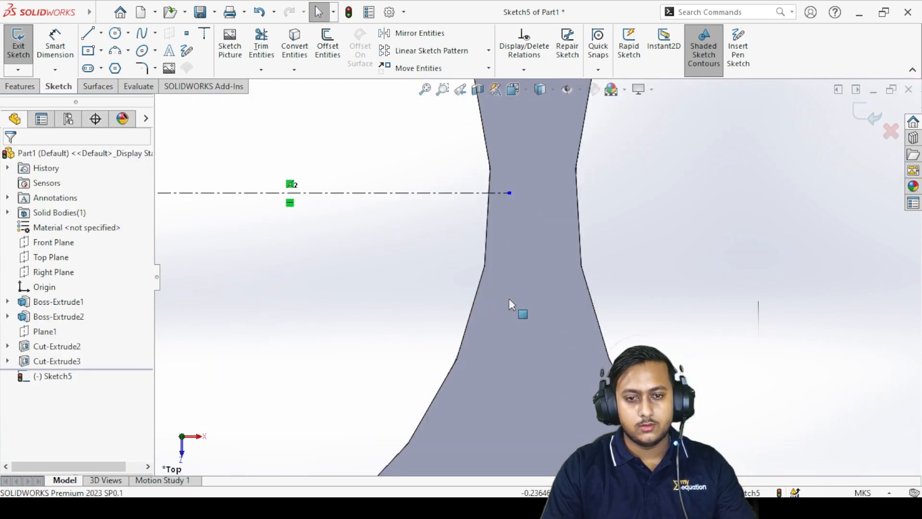
{"action": "scroll", "coordinate": [500, 200], "scroll_direction": "up", "scroll_amount": 3}
{"action": "scroll", "coordinate": [502, 192], "scroll_direction": "down", "scroll_amount": 3}
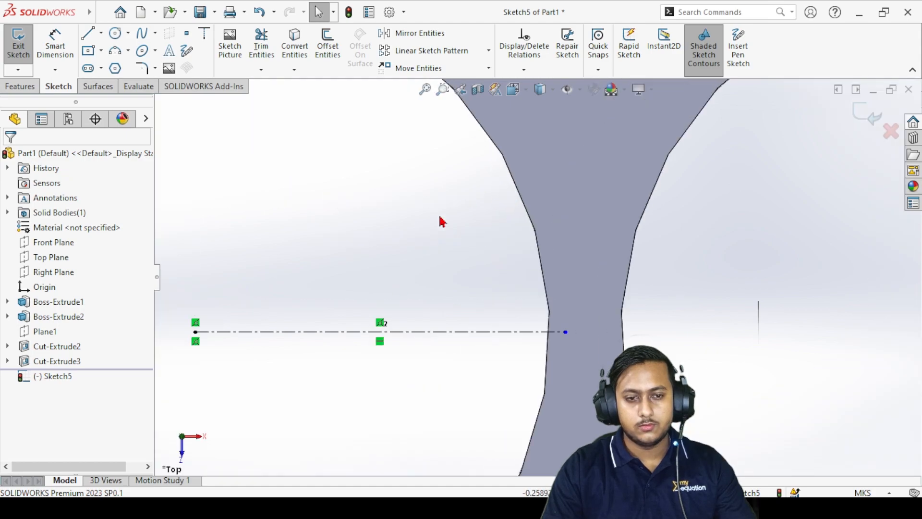
{"action": "left_click", "coordinate": [334, 337]}
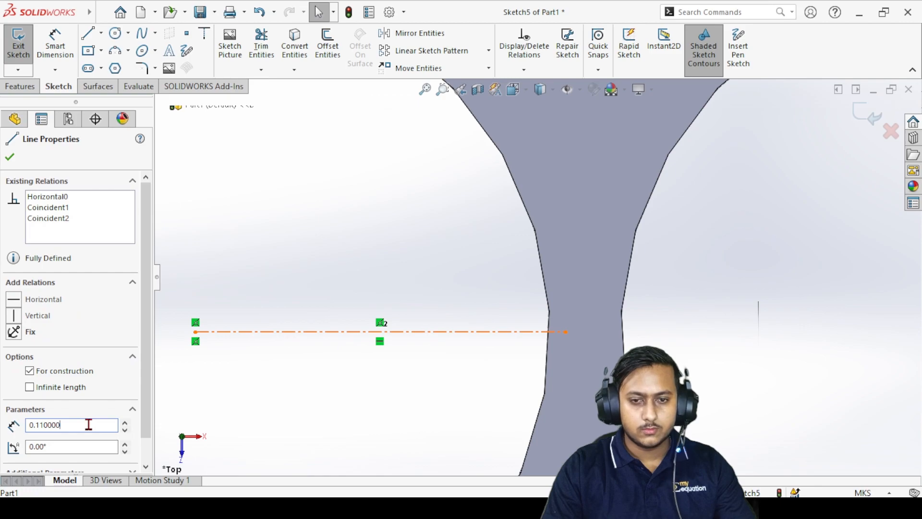
{"action": "left_click", "coordinate": [281, 379]}
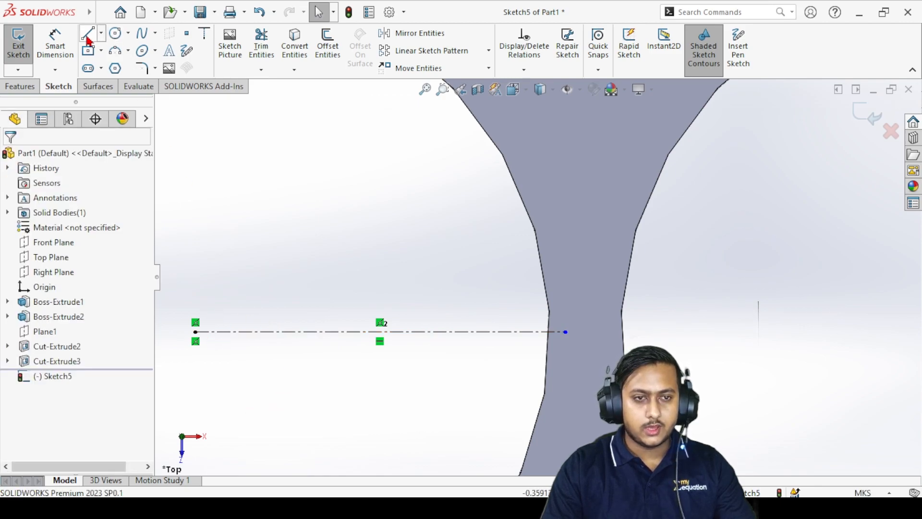
{"action": "key", "text": "l"}
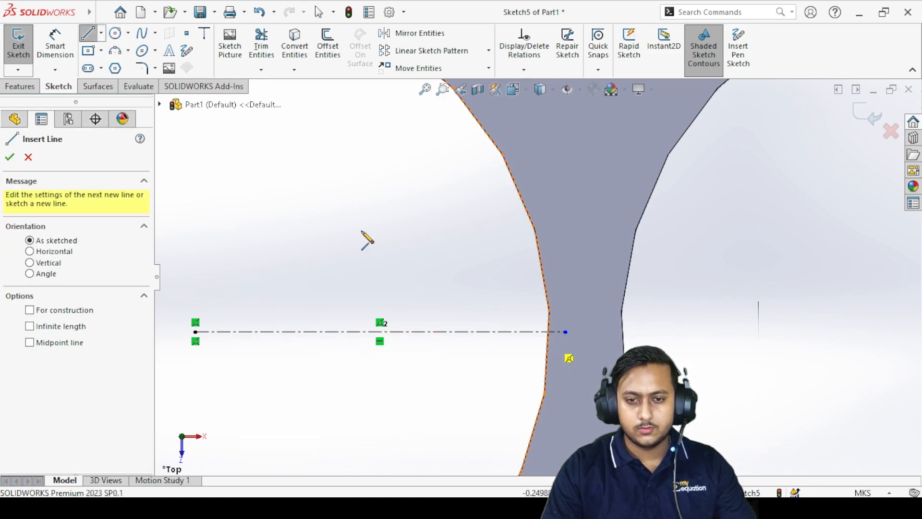
{"action": "right_click", "coordinate": [339, 213]}
{"action": "left_click", "coordinate": [355, 214]}
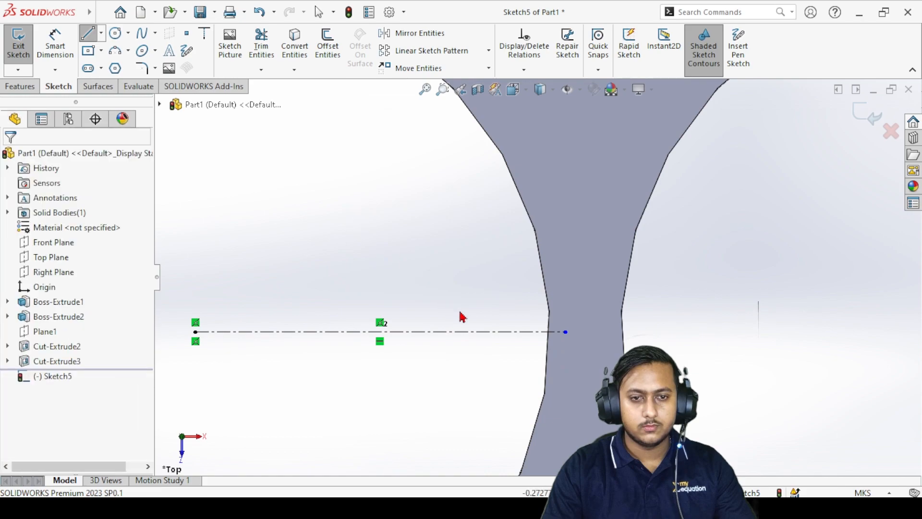
{"action": "left_click", "coordinate": [478, 334]}
{"action": "right_click", "coordinate": [526, 370]}
{"action": "left_click", "coordinate": [515, 456]}
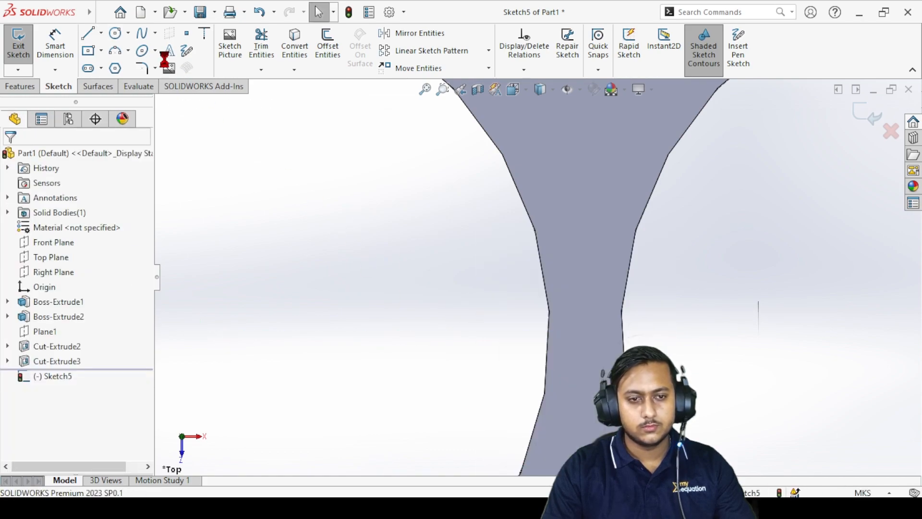
- Sketch a horizontal line between the centres of the first two bores and check its length
{"action": "left_click", "coordinate": [88, 32]}
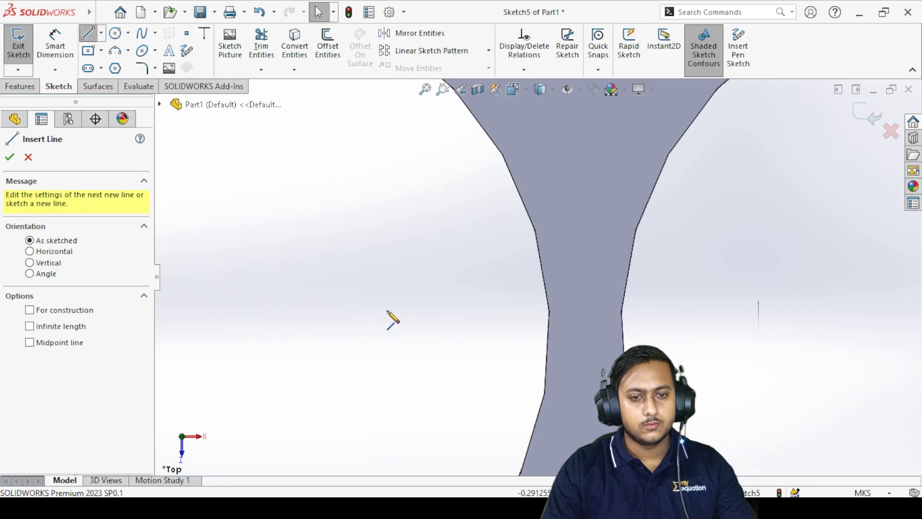
{"action": "scroll", "coordinate": [403, 319], "scroll_direction": "up", "scroll_amount": 5}
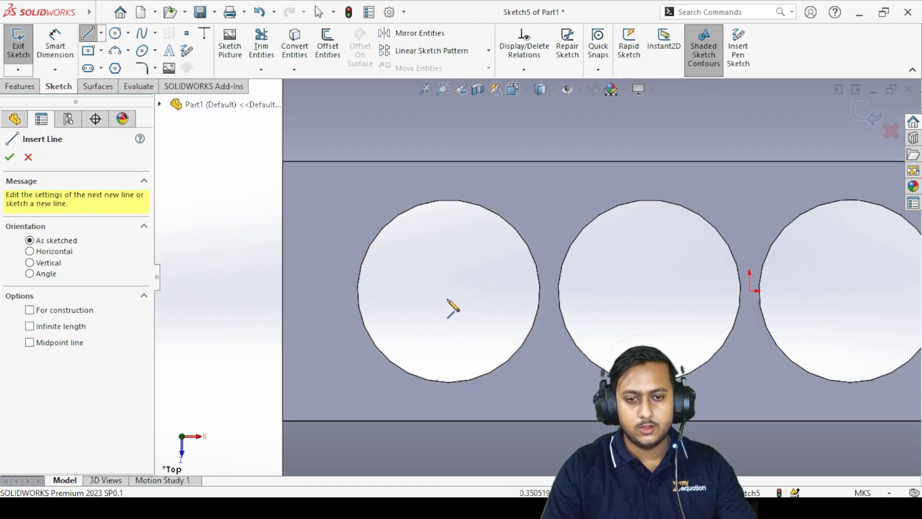
{"action": "left_click", "coordinate": [449, 290]}
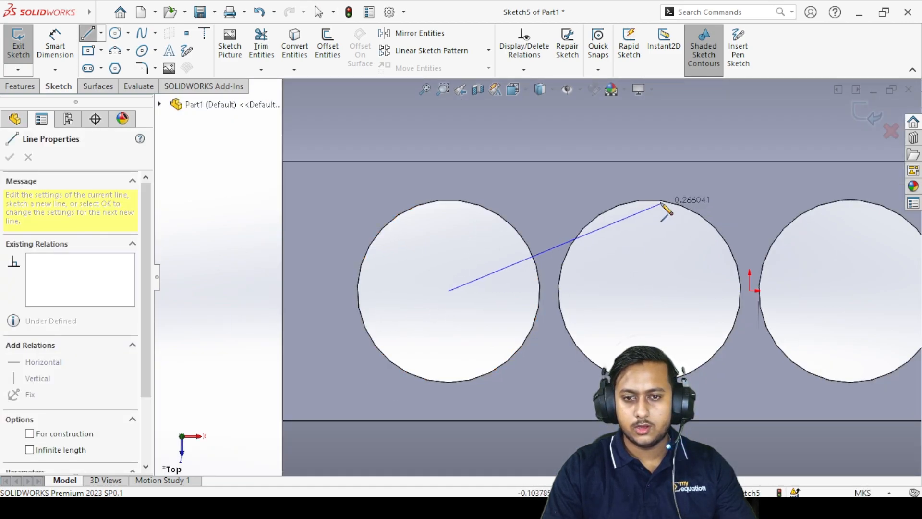
{"action": "left_click", "coordinate": [649, 291]}
{"action": "key", "text": "Escape"}
{"action": "left_click", "coordinate": [583, 290]}
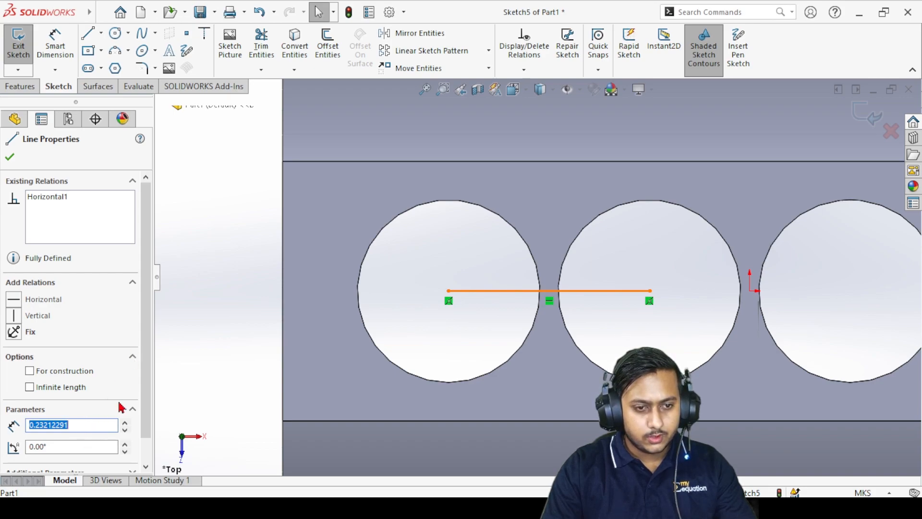
{"action": "left_click", "coordinate": [11, 157]}
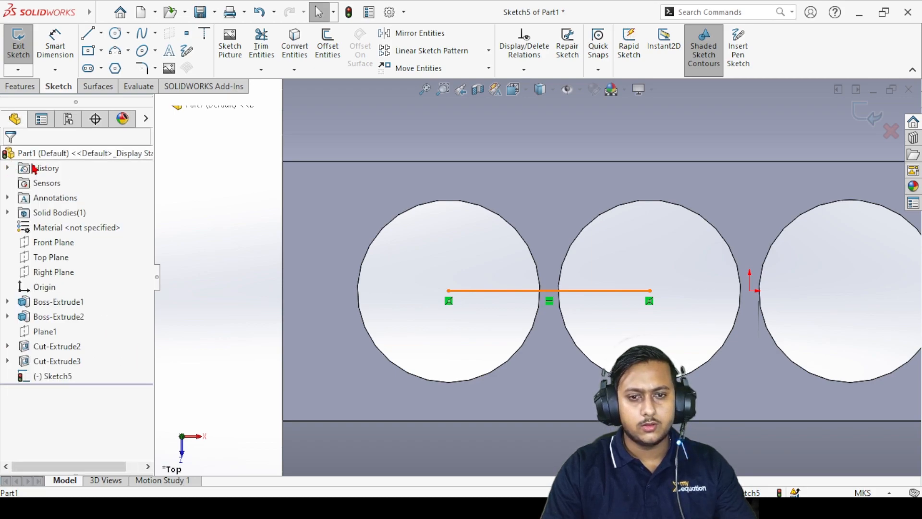
- Locate the profile sketch under the first boss extrusion and exit the top-face sketch
{"action": "key", "text": "f"}
{"action": "scroll", "coordinate": [521, 319], "scroll_direction": "down", "scroll_amount": 5}
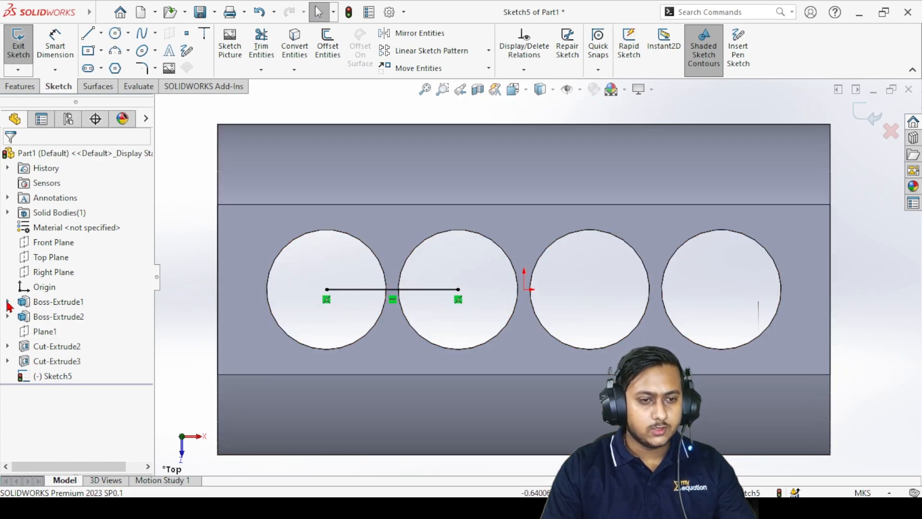
{"action": "left_click", "coordinate": [65, 318]}
{"action": "right_click", "coordinate": [68, 318]}
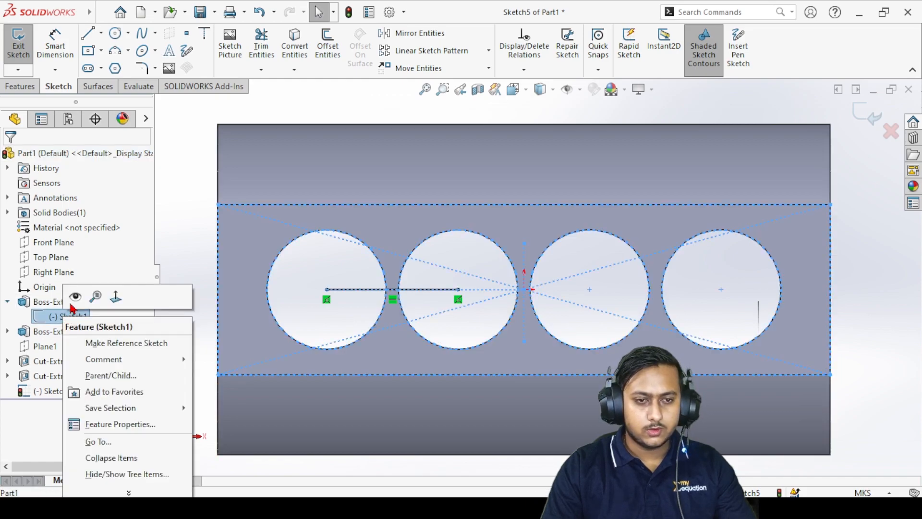
{"action": "left_click", "coordinate": [76, 298]}
{"action": "right_click", "coordinate": [62, 319]}
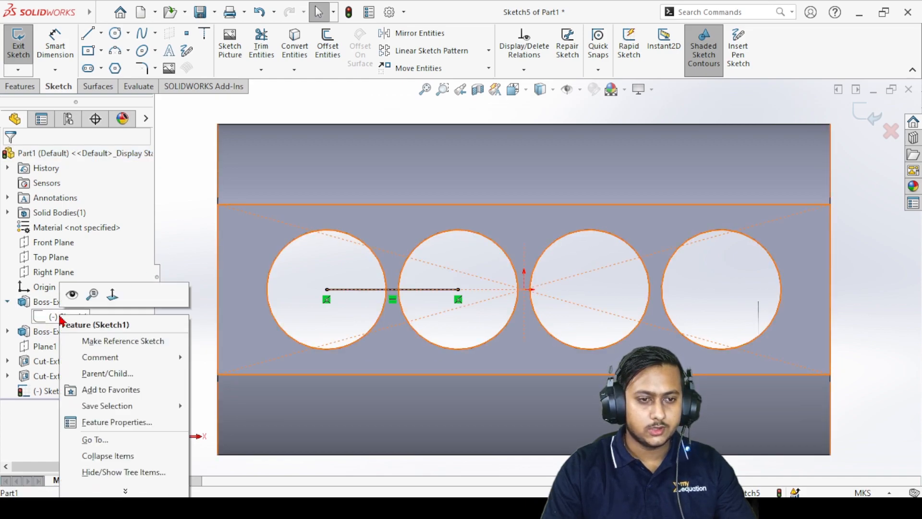
{"action": "left_click", "coordinate": [171, 241]}
{"action": "left_click", "coordinate": [872, 120]}
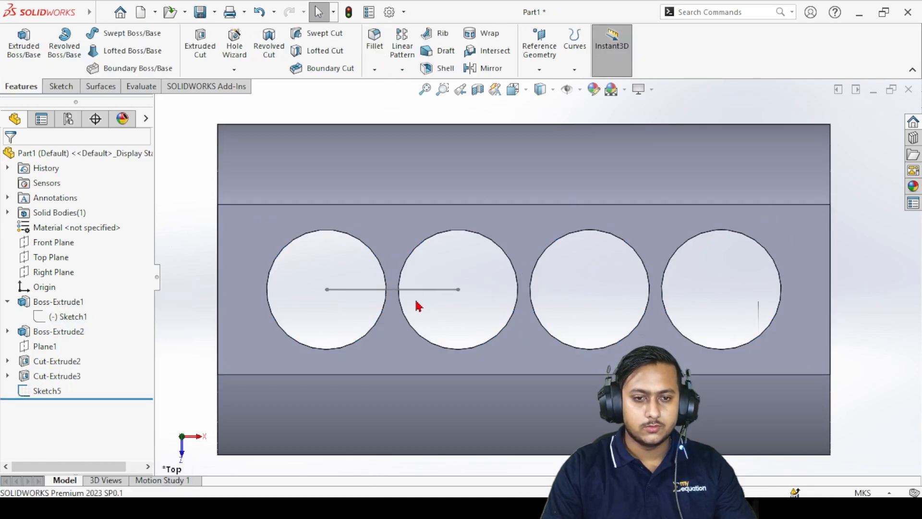
- Edit Sketch1 of the first extrusion, set the construction line between the first two circle centres to 0.22 m, and exit the sketch
{"action": "right_click", "coordinate": [63, 317]}
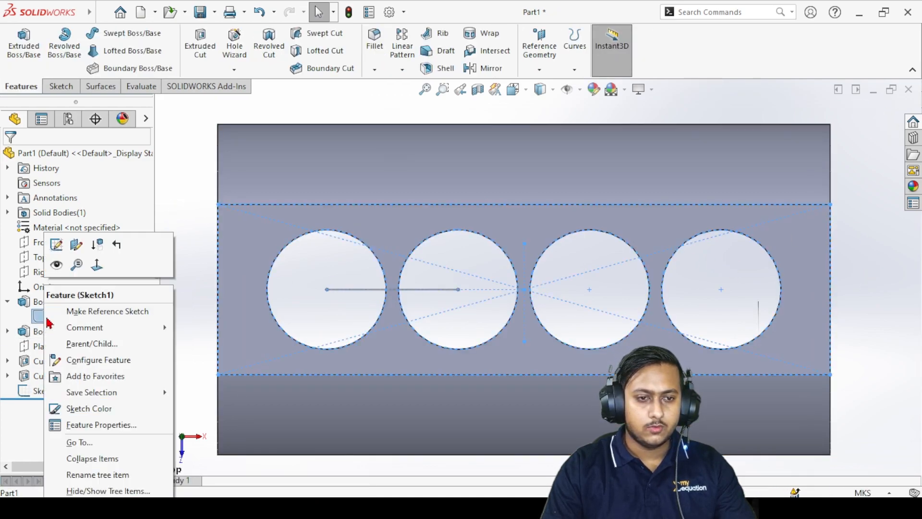
{"action": "left_click", "coordinate": [59, 245]}
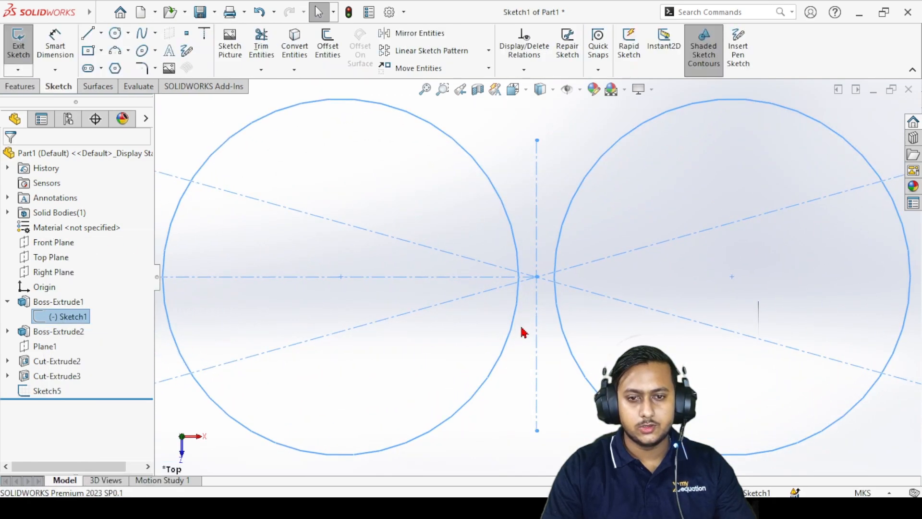
{"action": "scroll", "coordinate": [521, 327], "scroll_direction": "up", "scroll_amount": 7}
{"action": "scroll", "coordinate": [458, 267], "scroll_direction": "down", "scroll_amount": 6}
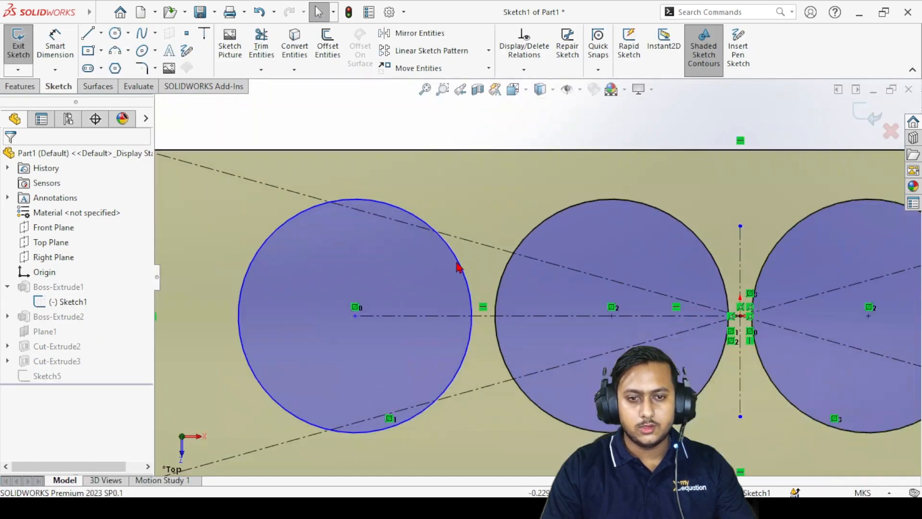
{"action": "left_click", "coordinate": [489, 324]}
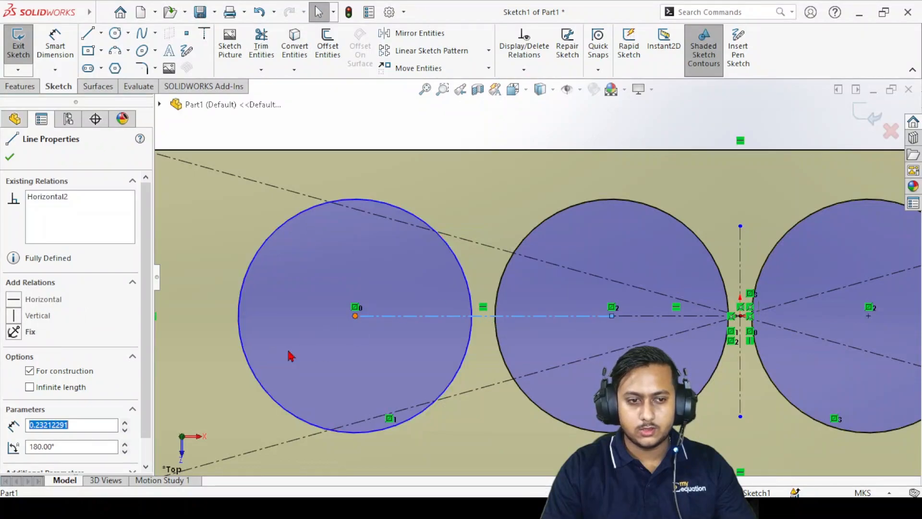
{"action": "type", "text": "0"}
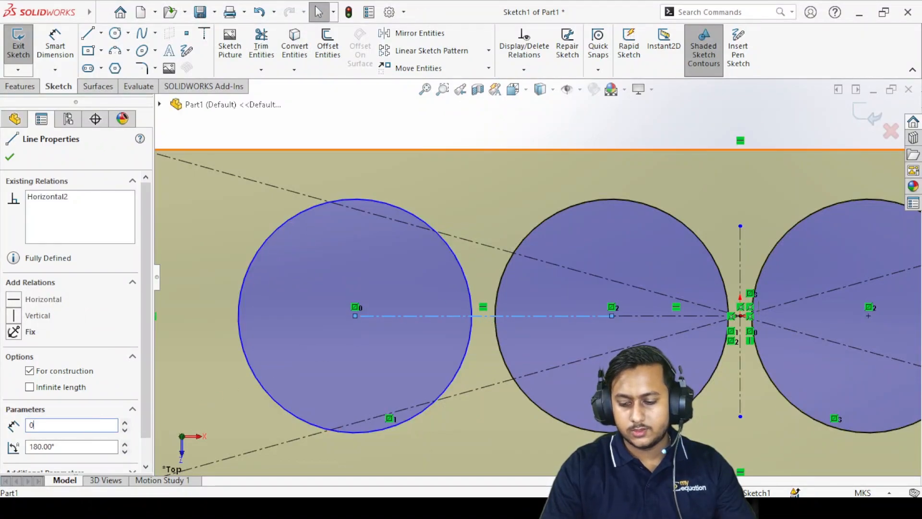
{"action": "type", "text": ".22"}
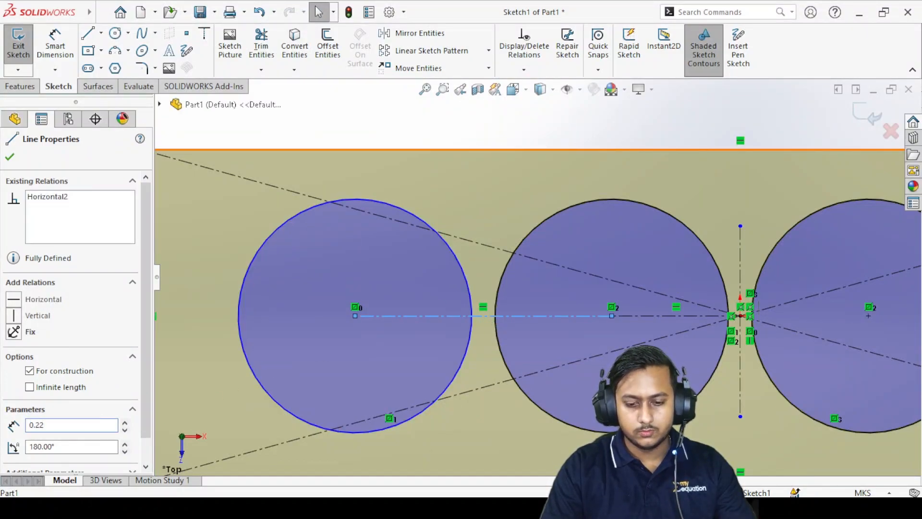
{"action": "key", "text": "Return"}
{"action": "scroll", "coordinate": [612, 312], "scroll_direction": "up", "scroll_amount": 3}
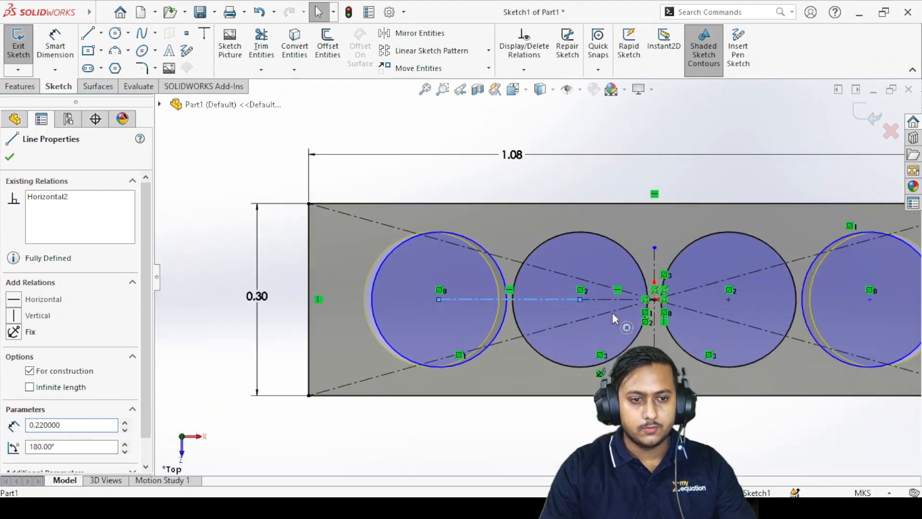
{"action": "scroll", "coordinate": [538, 277], "scroll_direction": "up", "scroll_amount": 2}
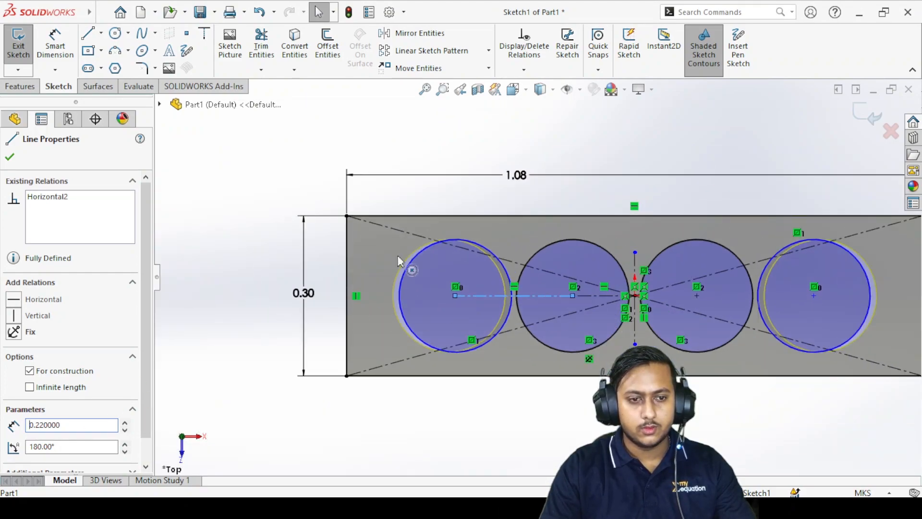
{"action": "left_click", "coordinate": [865, 115]}
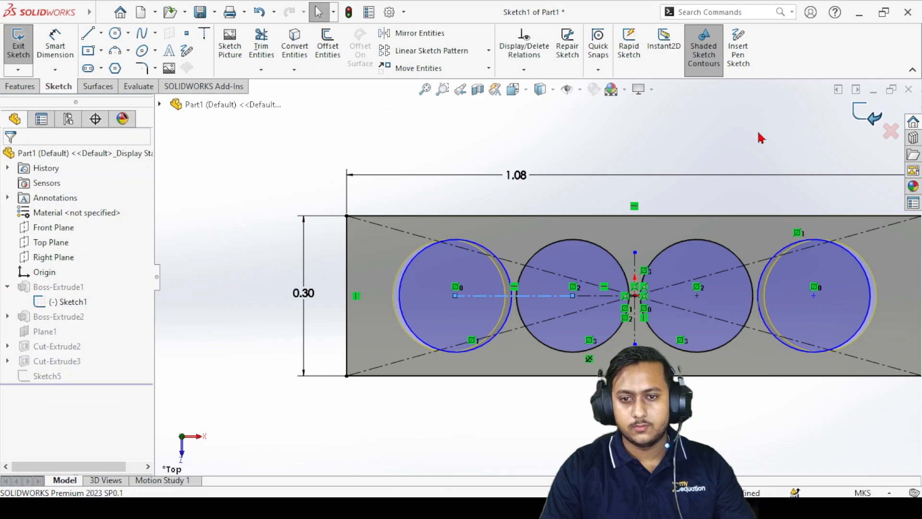
- Reopen the top-face sketch containing the line between the first two bore centres for editing
{"action": "scroll", "coordinate": [610, 327], "scroll_direction": "up", "scroll_amount": 5}
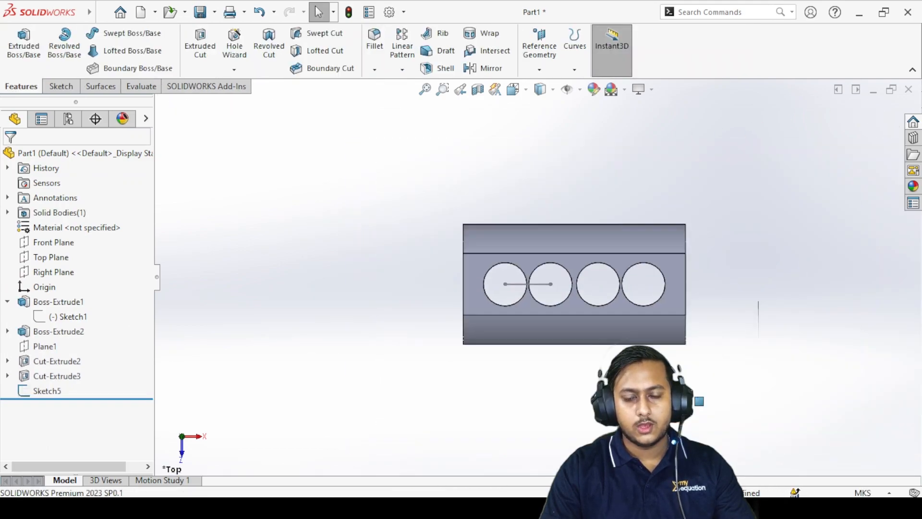
{"action": "scroll", "coordinate": [595, 306], "scroll_direction": "down", "scroll_amount": 2}
{"action": "scroll", "coordinate": [451, 255], "scroll_direction": "down", "scroll_amount": 5}
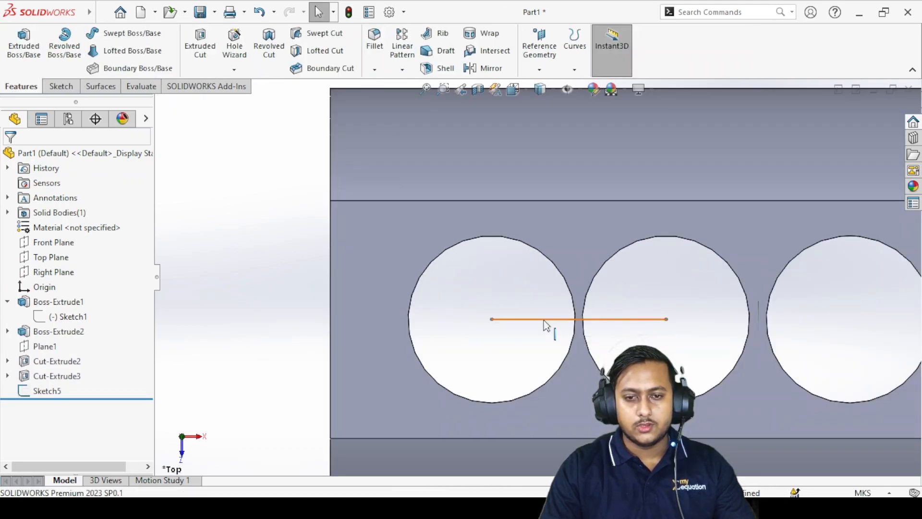
{"action": "left_click", "coordinate": [546, 322]}
{"action": "right_click", "coordinate": [544, 321]}
{"action": "left_click", "coordinate": [556, 260]}
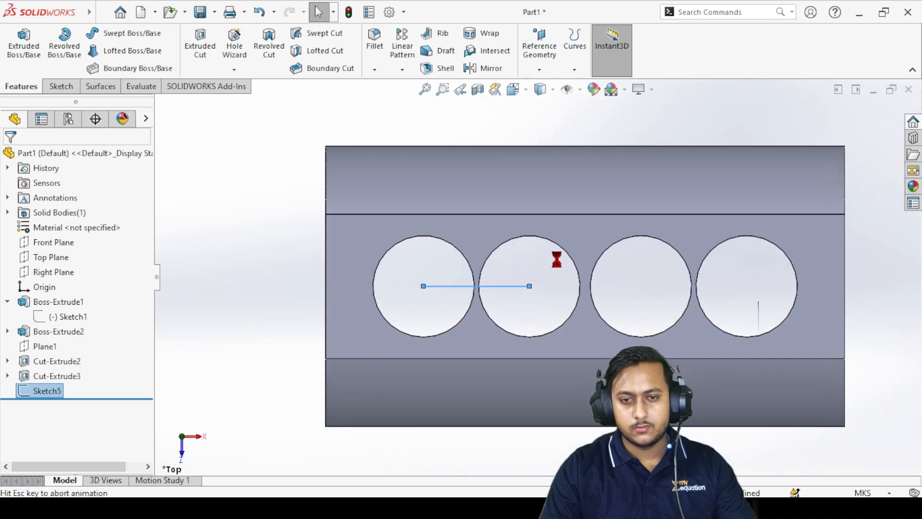
- Delete the line connecting the centres of the first two bores from the top-face sketch
{"action": "scroll", "coordinate": [451, 288], "scroll_direction": "down", "scroll_amount": 5}
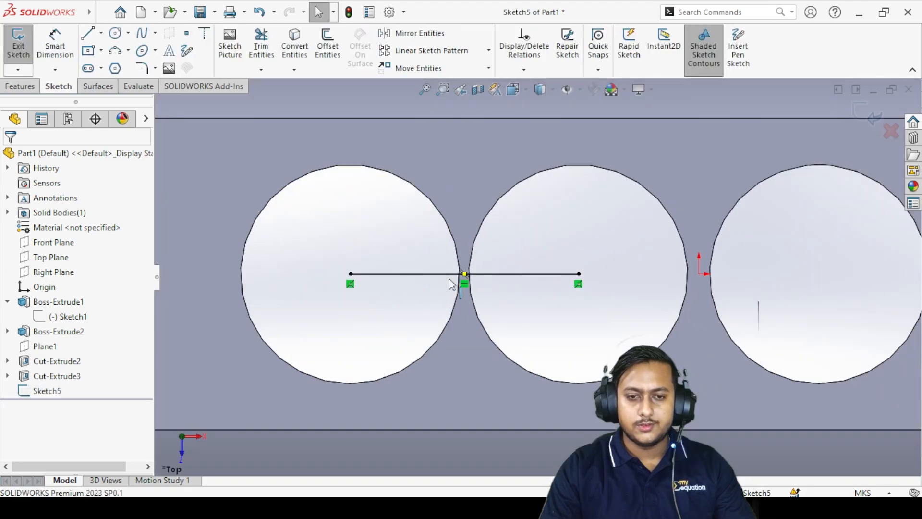
{"action": "left_click", "coordinate": [421, 274]}
{"action": "key", "text": "Delete"}
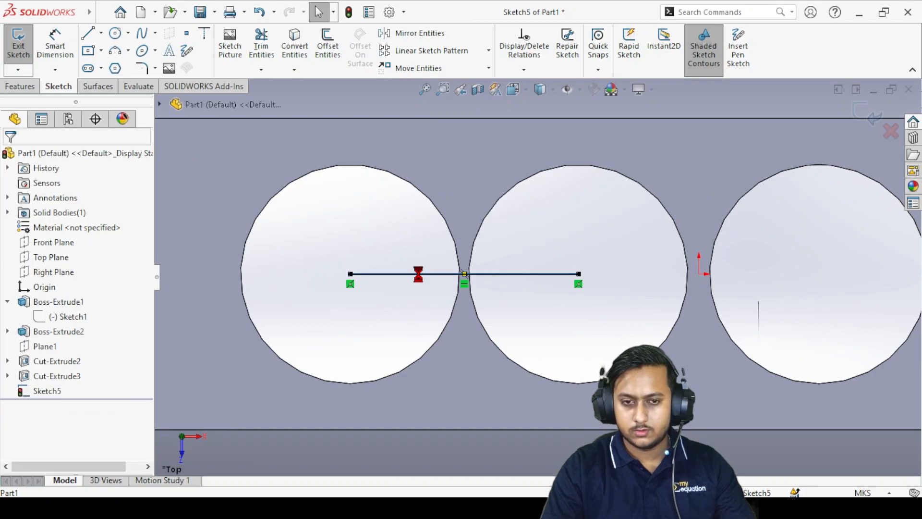
- Sketch a horizontal construction line from the first bore's centre towards the second bore and set its length to 0.11 m
{"action": "left_click", "coordinate": [101, 32]}
{"action": "left_click", "coordinate": [110, 66]}
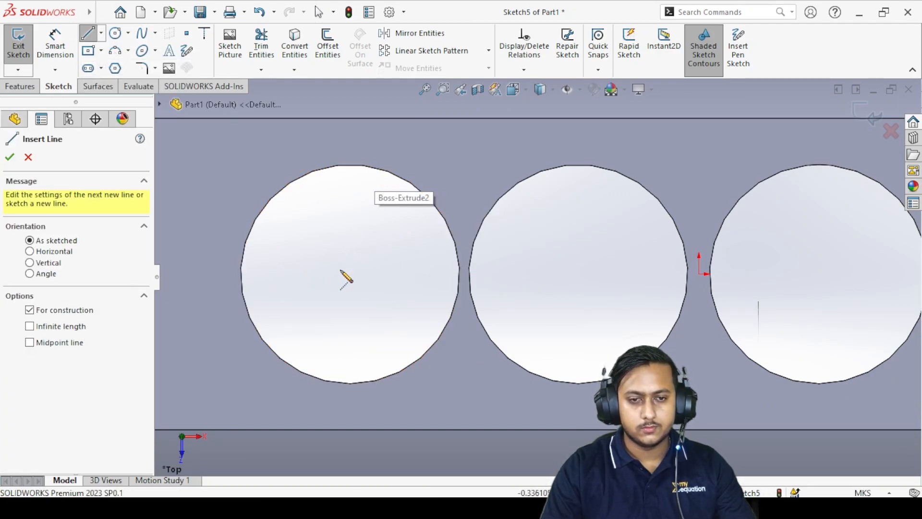
{"action": "left_click", "coordinate": [350, 274]}
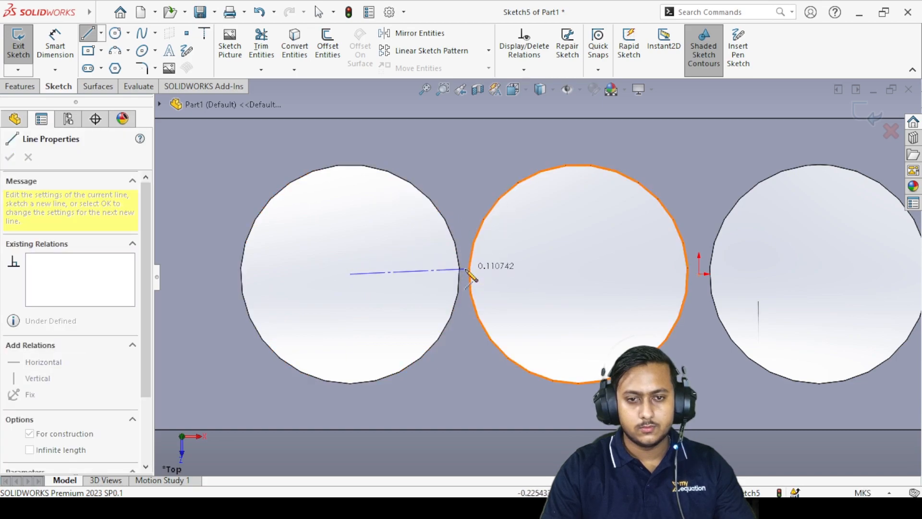
{"action": "double_click", "coordinate": [432, 273]}
{"action": "right_click", "coordinate": [377, 224]}
{"action": "left_click", "coordinate": [386, 232]}
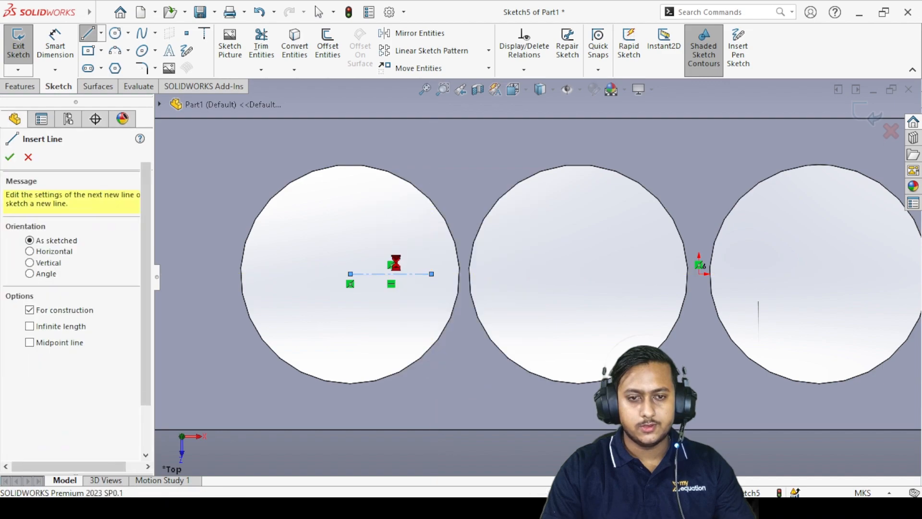
{"action": "double_click", "coordinate": [85, 422]}
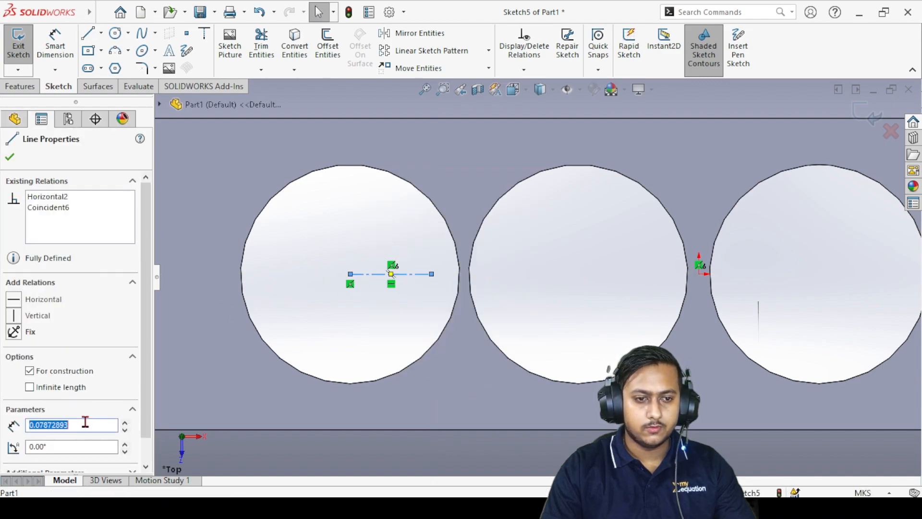
{"action": "type", "text": "0.11"}
{"action": "key", "text": "Return"}
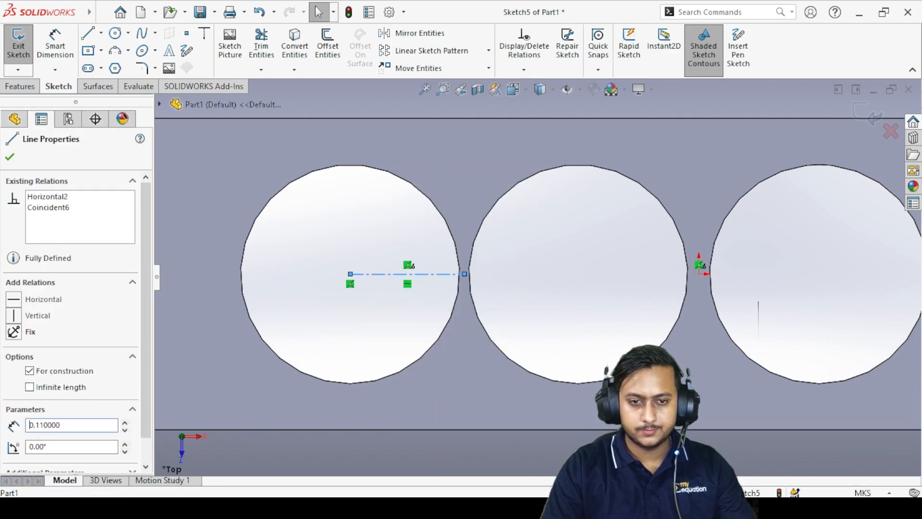
{"action": "key", "text": "Escape"}
- Sketch a vertical construction line upward from the first bore's centre and set its length to 0.12 m
{"action": "scroll", "coordinate": [458, 290], "scroll_direction": "down", "scroll_amount": 5}
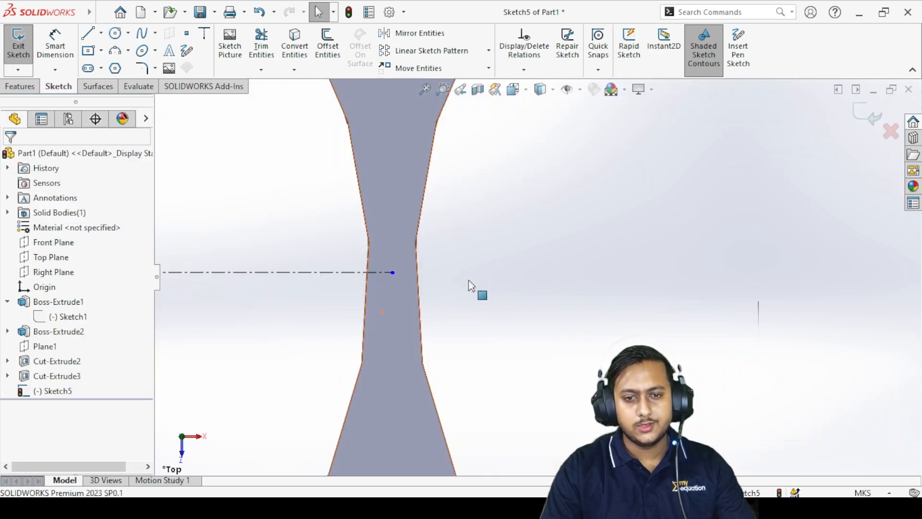
{"action": "scroll", "coordinate": [413, 288], "scroll_direction": "up", "scroll_amount": 5}
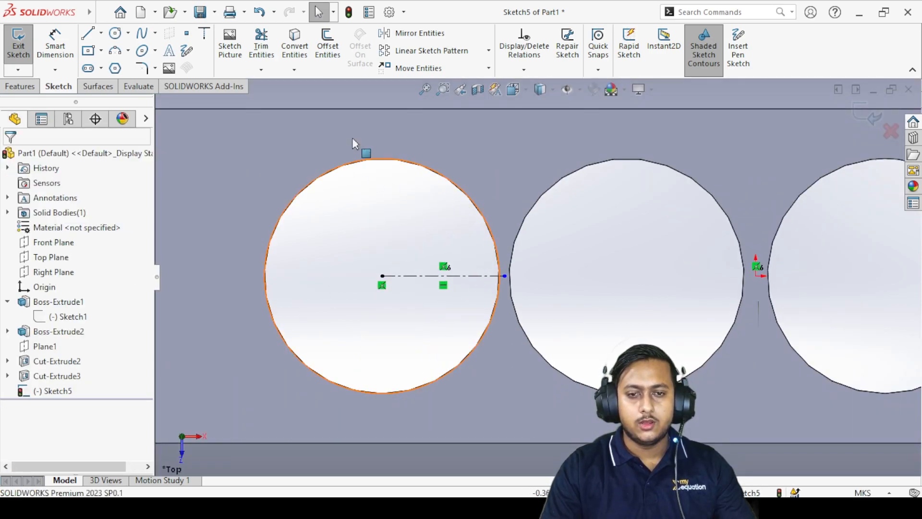
{"action": "scroll", "coordinate": [395, 179], "scroll_direction": "down", "scroll_amount": 2}
{"action": "scroll", "coordinate": [486, 317], "scroll_direction": "up", "scroll_amount": 2}
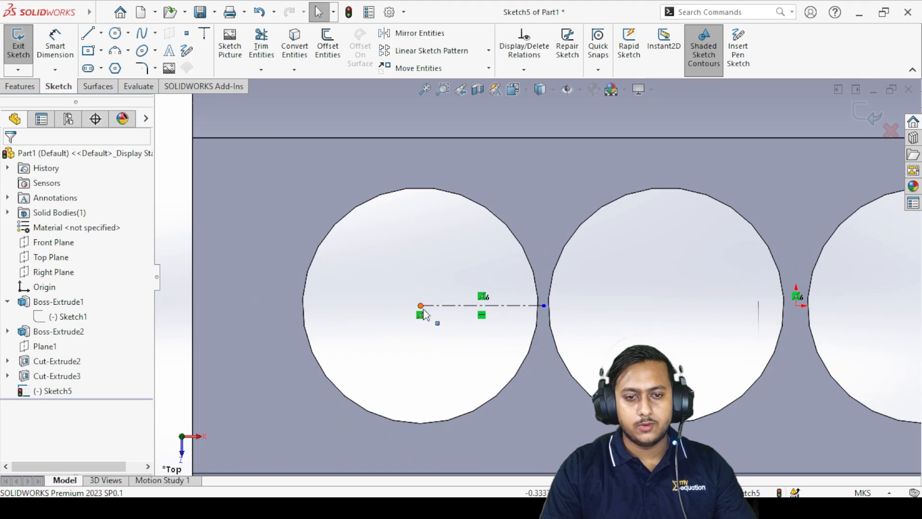
{"action": "left_click", "coordinate": [101, 32]}
{"action": "left_click", "coordinate": [108, 64]}
{"action": "left_click", "coordinate": [421, 306]}
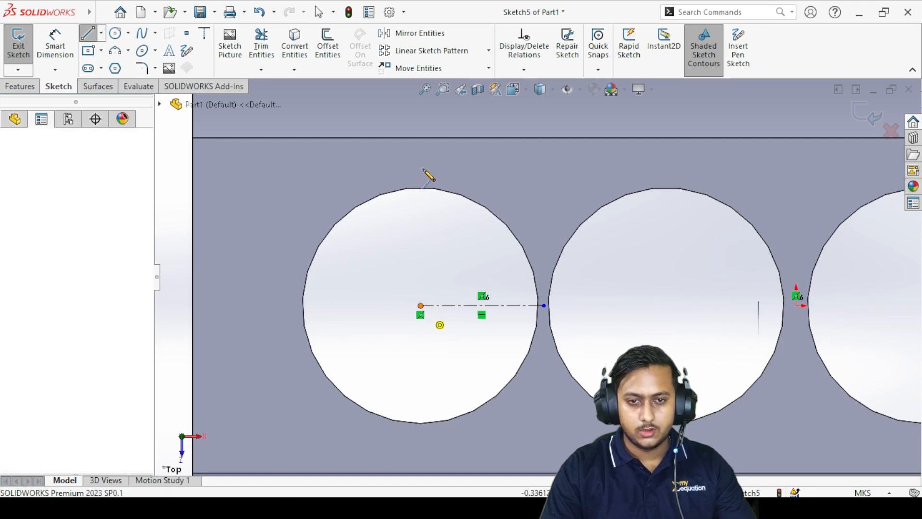
{"action": "left_click", "coordinate": [421, 161]}
{"action": "right_click", "coordinate": [294, 179]}
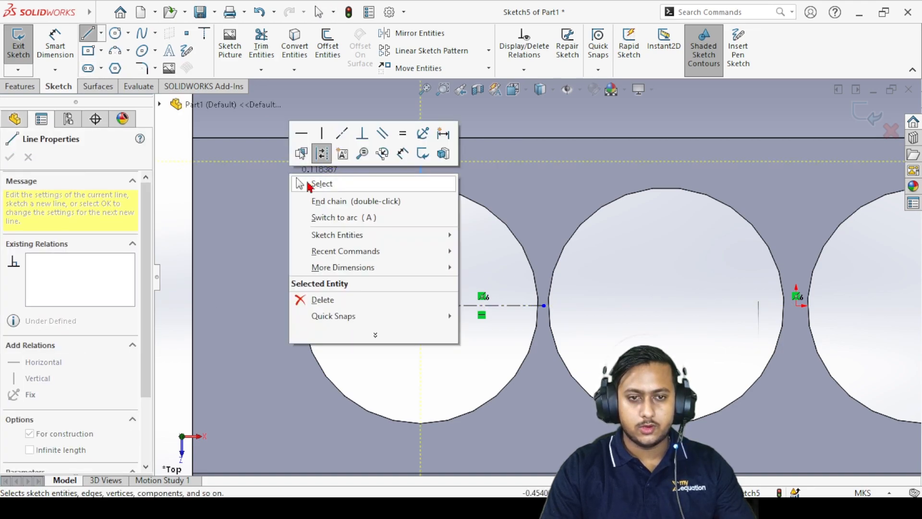
{"action": "left_click", "coordinate": [317, 181]}
{"action": "left_click", "coordinate": [420, 181]}
{"action": "double_click", "coordinate": [92, 424]}
{"action": "type", "text": "0.120000"}
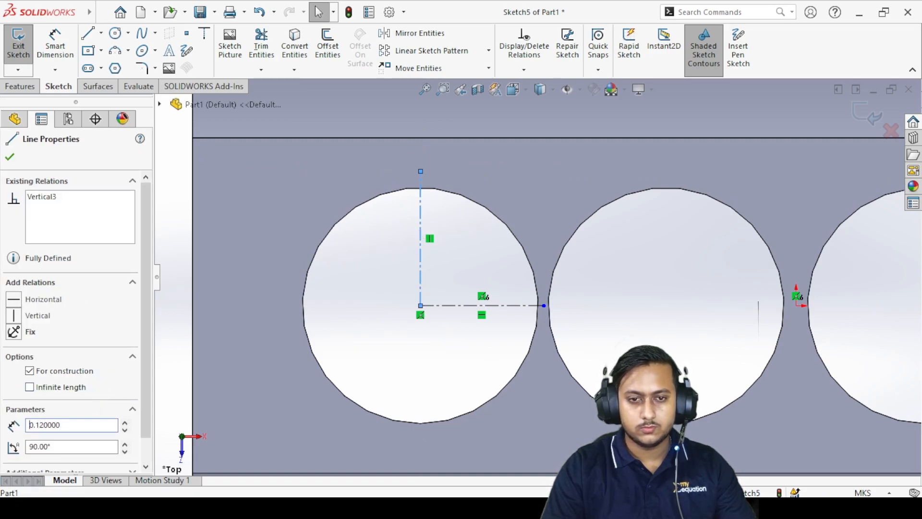
{"action": "left_click", "coordinate": [171, 219]}
- Sketch a 0.22 by 0.24 m center rectangle around the first bore, aligned with the ends of both construction lines
{"action": "scroll", "coordinate": [538, 276], "scroll_direction": "up", "scroll_amount": 4}
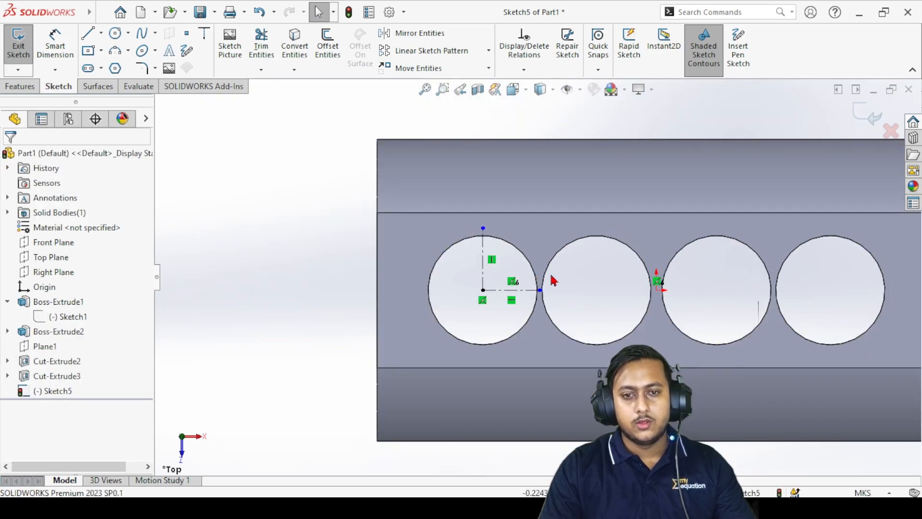
{"action": "scroll", "coordinate": [563, 271], "scroll_direction": "down", "scroll_amount": 6}
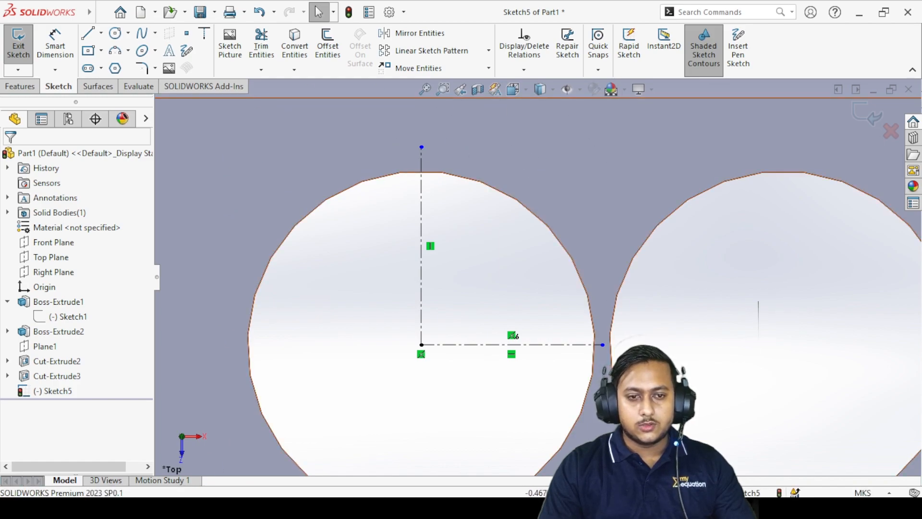
{"action": "scroll", "coordinate": [554, 369], "scroll_direction": "up", "scroll_amount": 4}
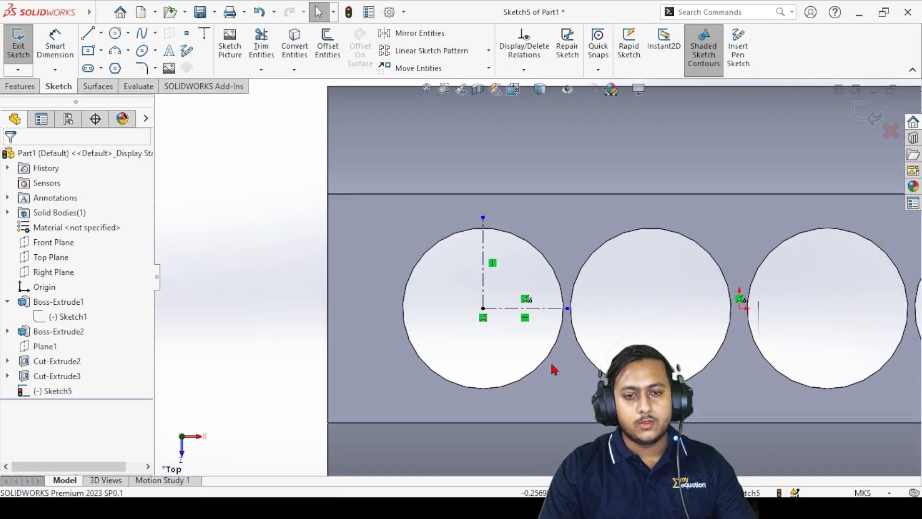
{"action": "scroll", "coordinate": [555, 370], "scroll_direction": "down", "scroll_amount": 3}
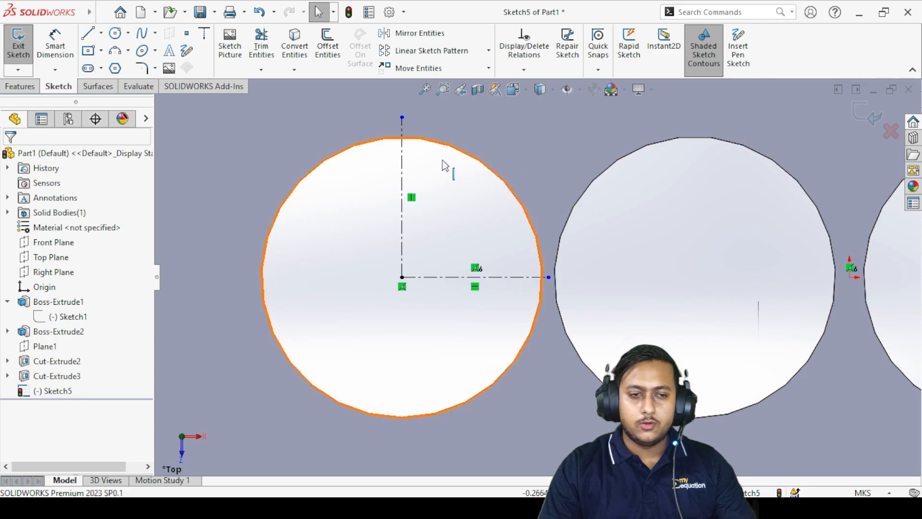
{"action": "left_click", "coordinate": [93, 50]}
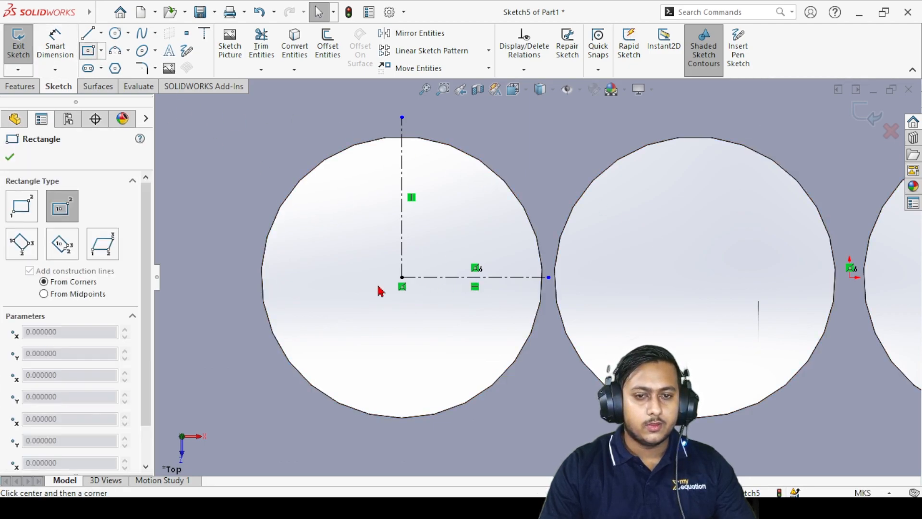
{"action": "left_click", "coordinate": [402, 277]}
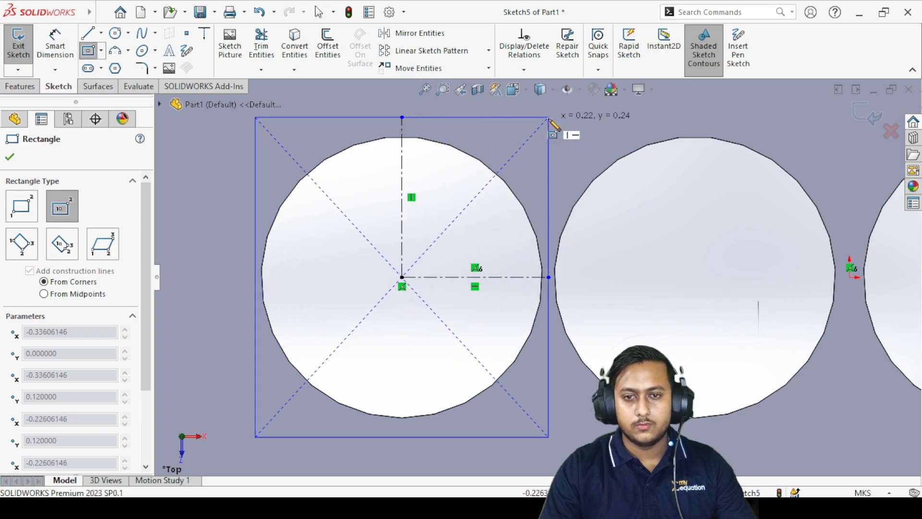
{"action": "left_click", "coordinate": [549, 117]}
{"action": "right_click", "coordinate": [699, 255]}
{"action": "left_click", "coordinate": [716, 255]}
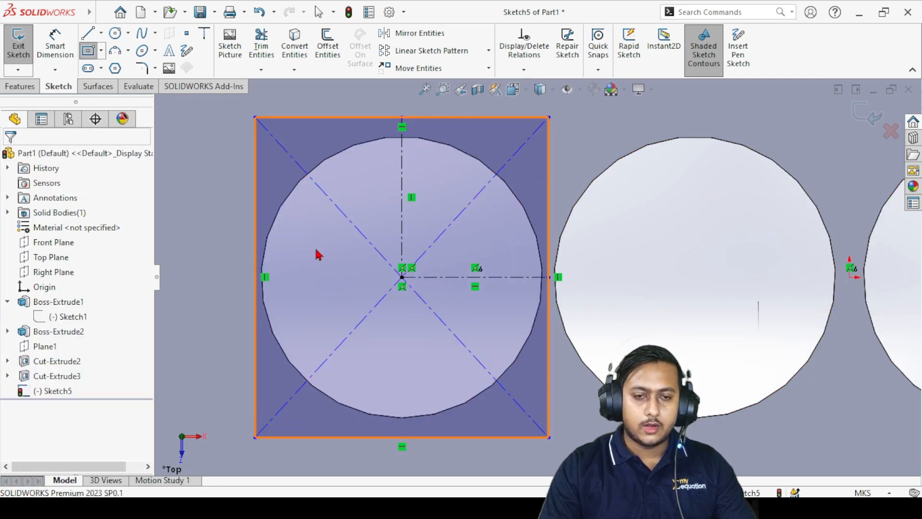
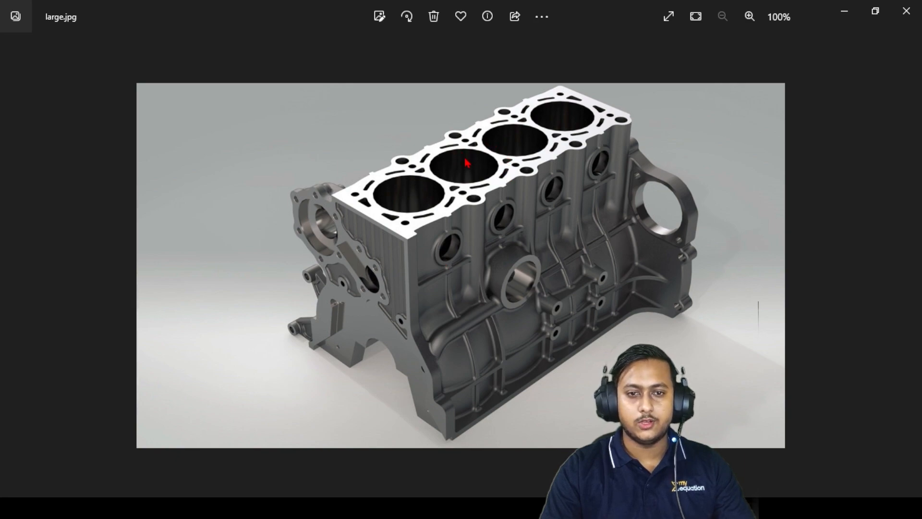
- Switch from the reference image back to SOLIDWORKS and sketch a circle of about 0.0087 m radius on the rectangle's upper-right diagonal, outside the bore
{"action": "left_click", "coordinate": [843, 14]}
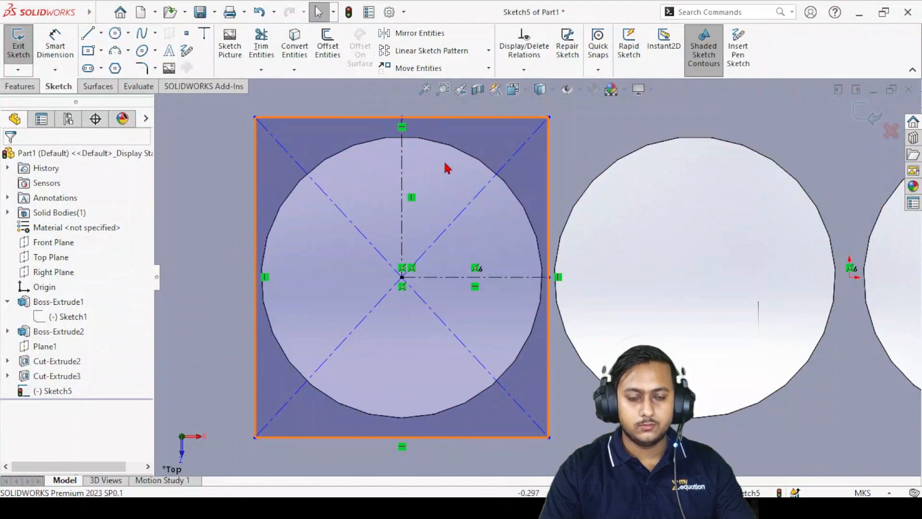
{"action": "scroll", "coordinate": [479, 228], "scroll_direction": "up", "scroll_amount": 3}
{"action": "scroll", "coordinate": [551, 254], "scroll_direction": "down", "scroll_amount": 5}
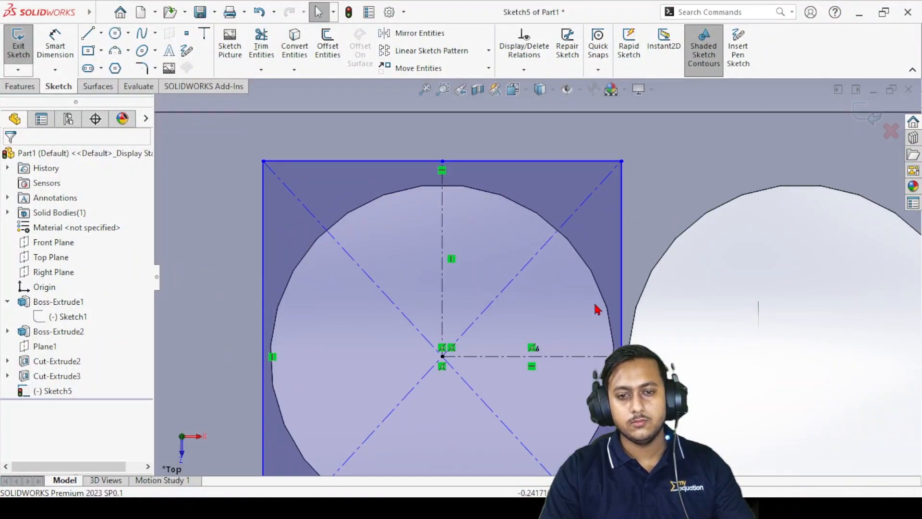
{"action": "left_click", "coordinate": [118, 36]}
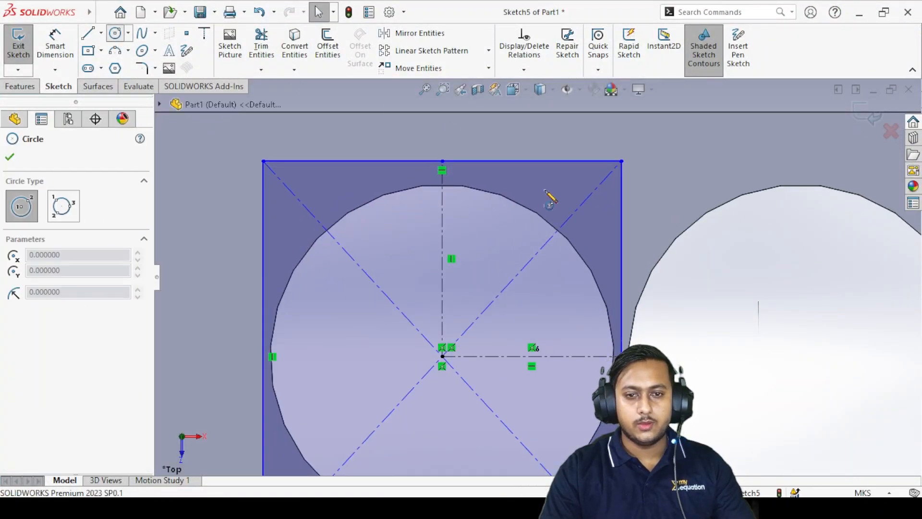
{"action": "scroll", "coordinate": [549, 198], "scroll_direction": "down", "scroll_amount": 2}
{"action": "right_click", "coordinate": [537, 192]}
{"action": "left_click", "coordinate": [552, 191]}
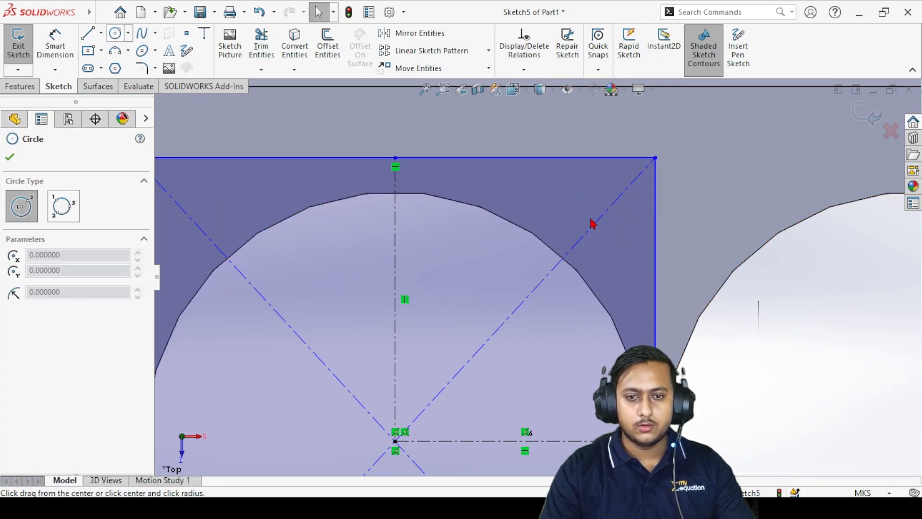
{"action": "key", "text": "Return"}
{"action": "left_click", "coordinate": [625, 223]}
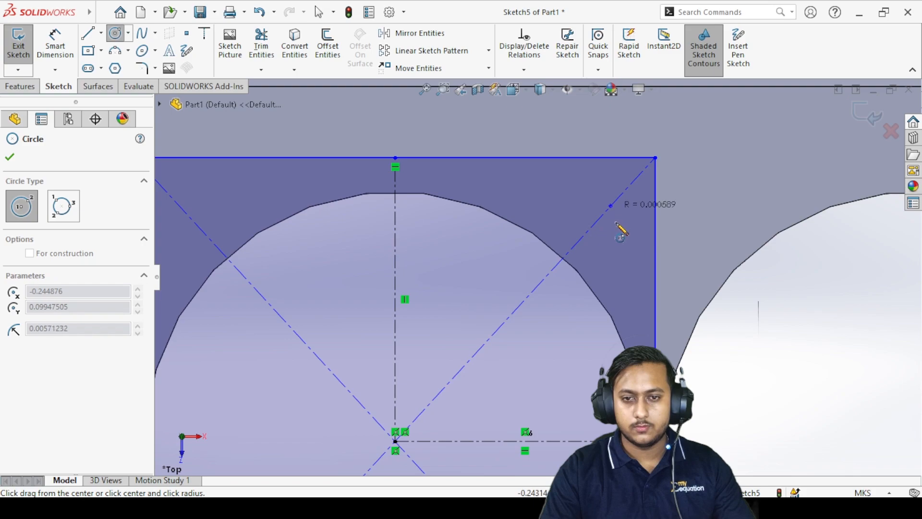
{"action": "left_click", "coordinate": [617, 225]}
{"action": "key", "text": "Escape"}
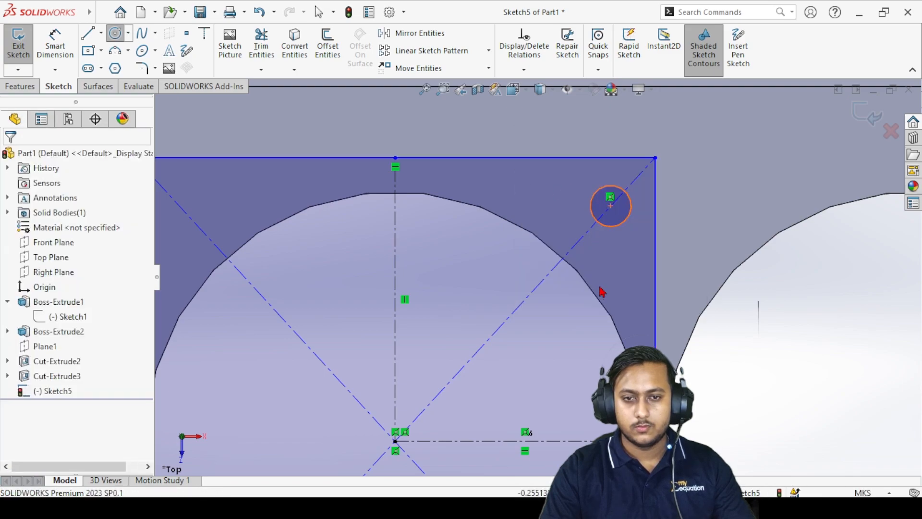
- Set the radius of the small circle on the rectangle's diagonal to 0.01 m
{"action": "scroll", "coordinate": [629, 271], "scroll_direction": "down", "scroll_amount": 2}
{"action": "left_click", "coordinate": [616, 200]}
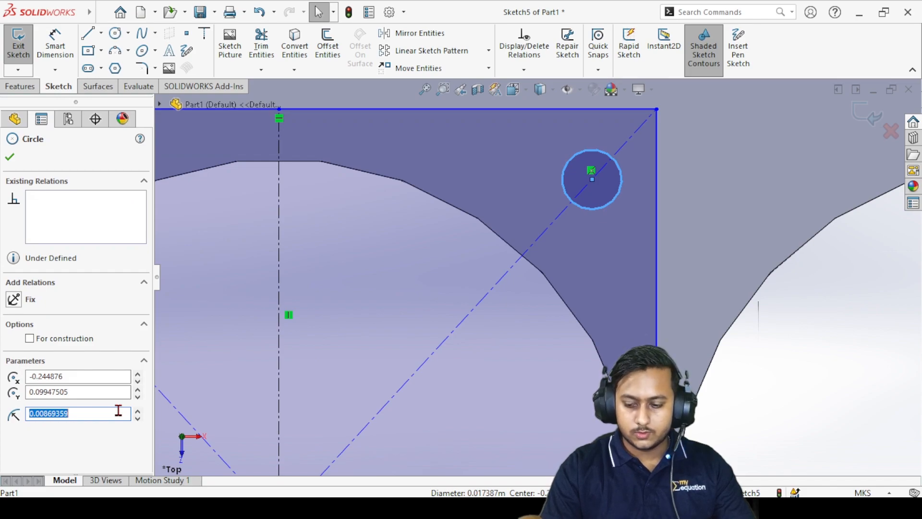
{"action": "type", "text": "0."}
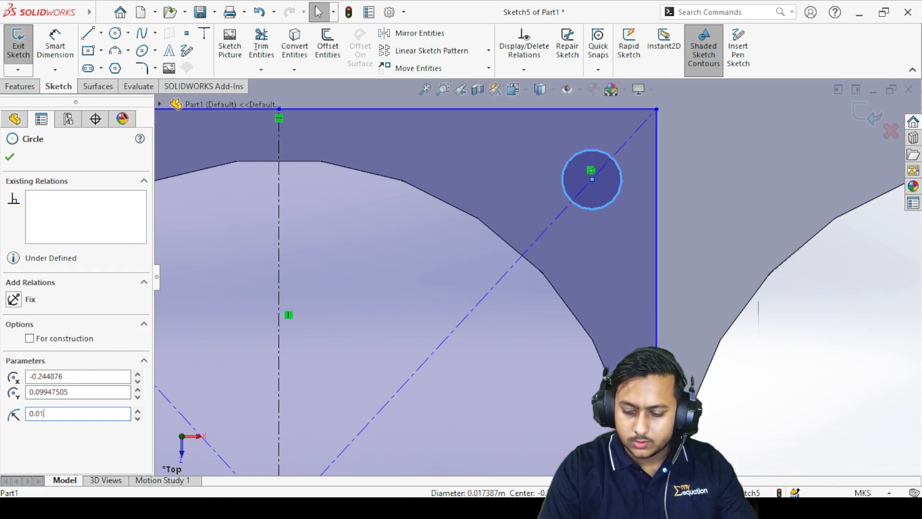
{"action": "type", "text": "01"}
{"action": "key", "text": "Return"}
{"action": "scroll", "coordinate": [553, 319], "scroll_direction": "up", "scroll_amount": 4}
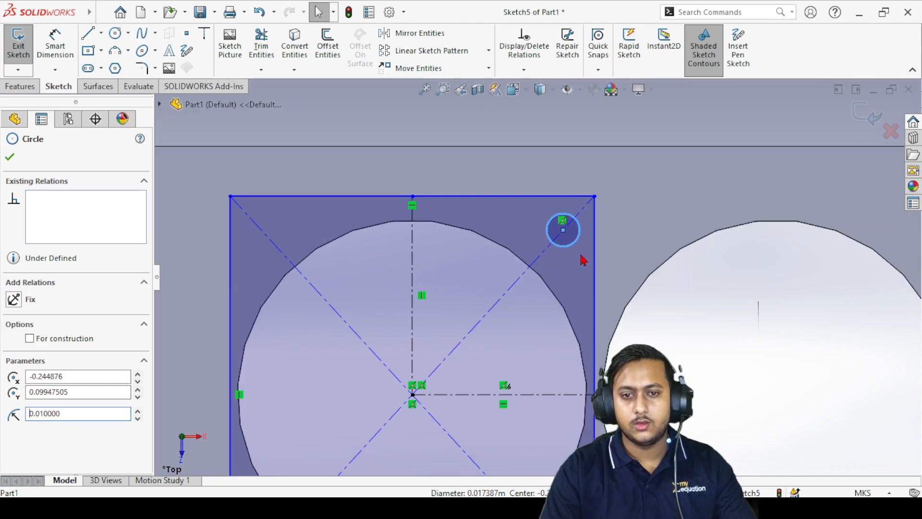
- Sketch a horizontal line inward from the rectangle's right edge below the small circle and a sloping line back to that edge
{"action": "scroll", "coordinate": [580, 256], "scroll_direction": "down", "scroll_amount": 3}
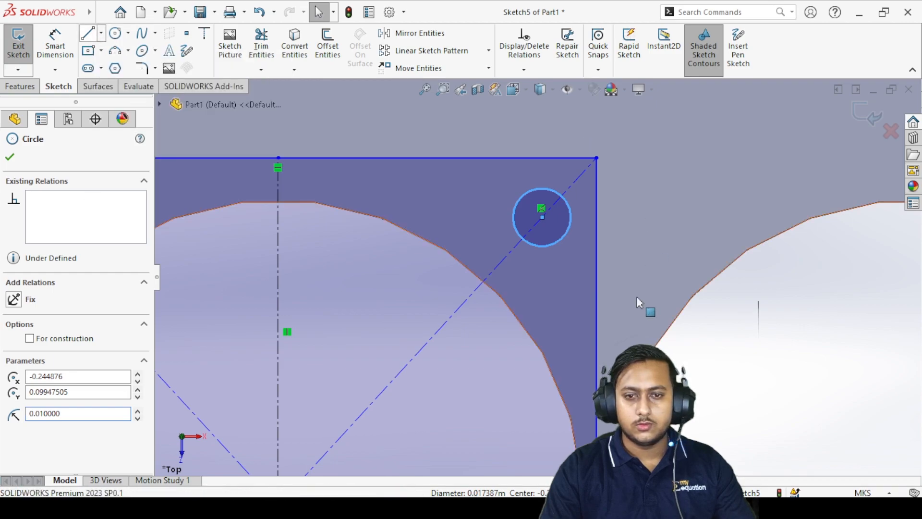
{"action": "left_click", "coordinate": [88, 33]}
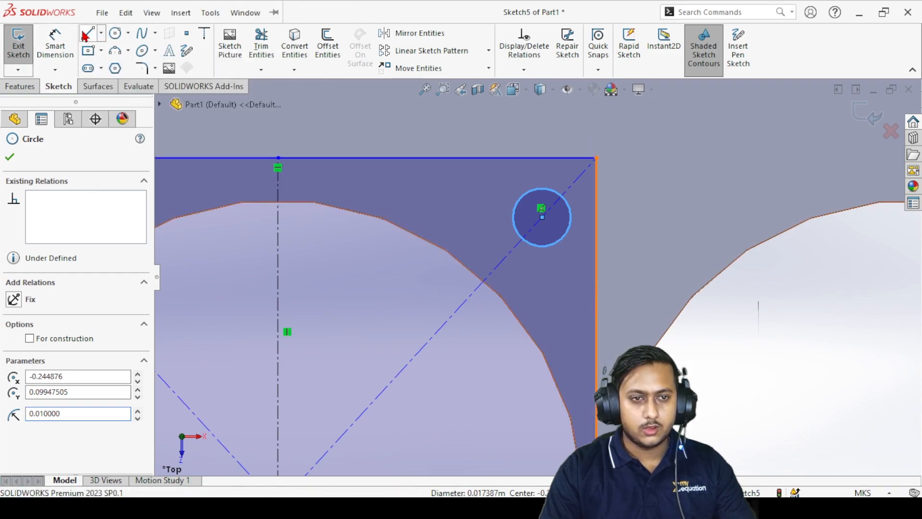
{"action": "left_click", "coordinate": [596, 281]}
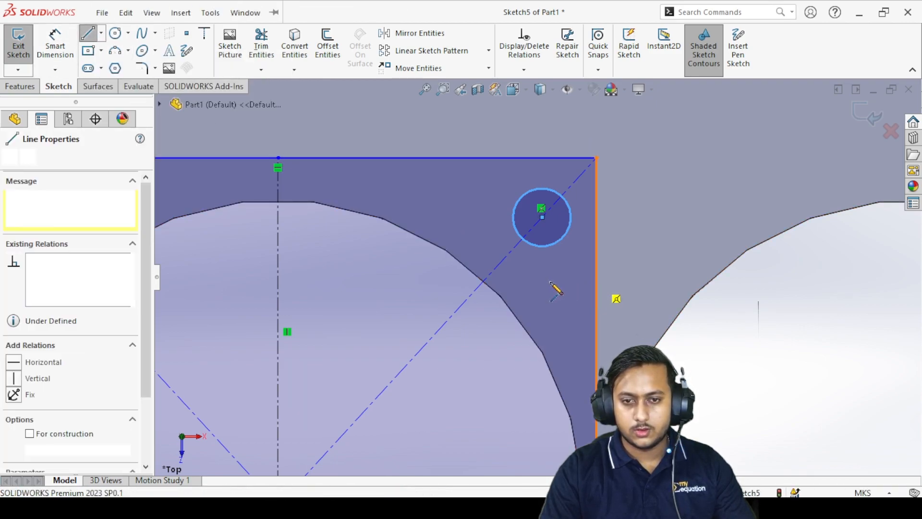
{"action": "left_click", "coordinate": [550, 281]}
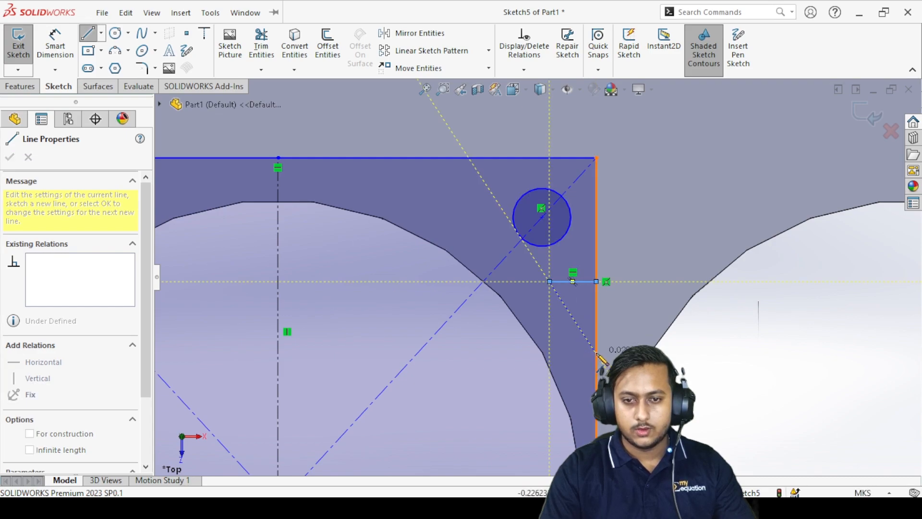
{"action": "left_click", "coordinate": [597, 355]}
{"action": "right_click", "coordinate": [648, 206]}
{"action": "left_click", "coordinate": [662, 210]}
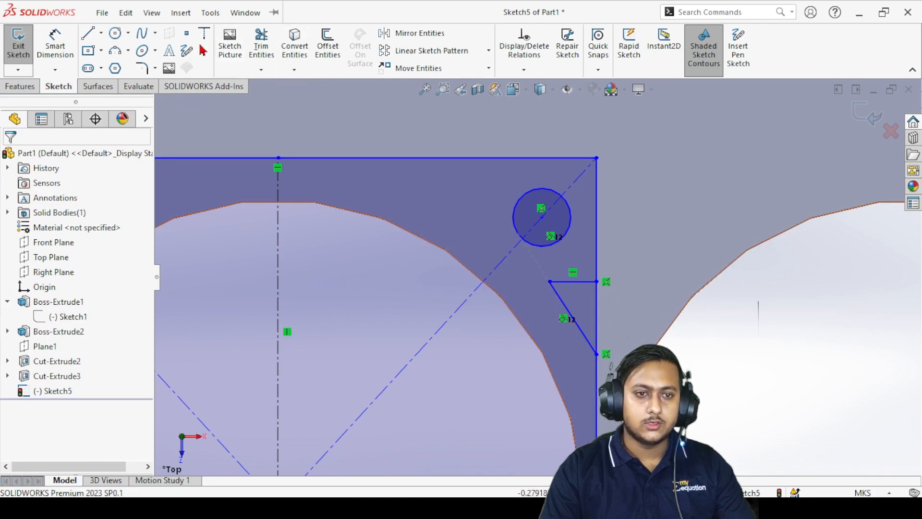
- Fillet the corner between the horizontal and sloping lines below the small circle with a 0.004 m radius
{"action": "left_click", "coordinate": [142, 68]}
{"action": "scroll", "coordinate": [624, 315], "scroll_direction": "down", "scroll_amount": 4}
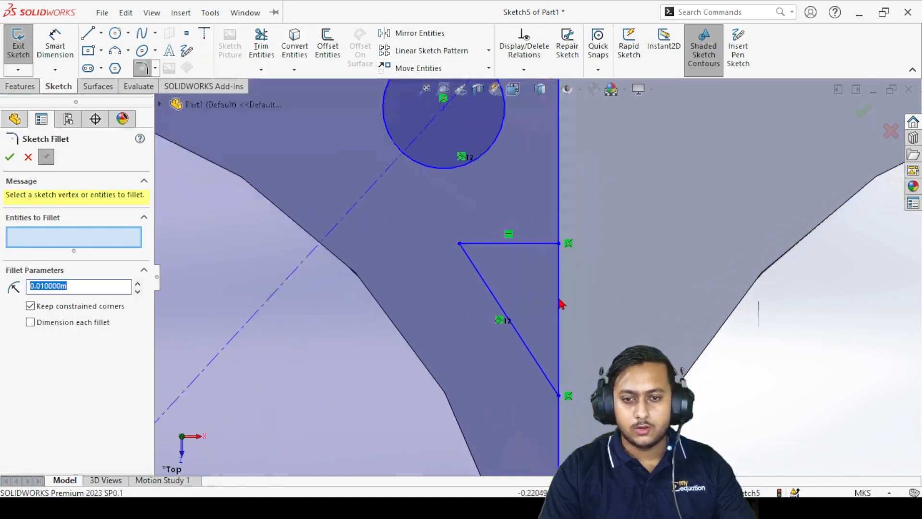
{"action": "left_click", "coordinate": [459, 244]}
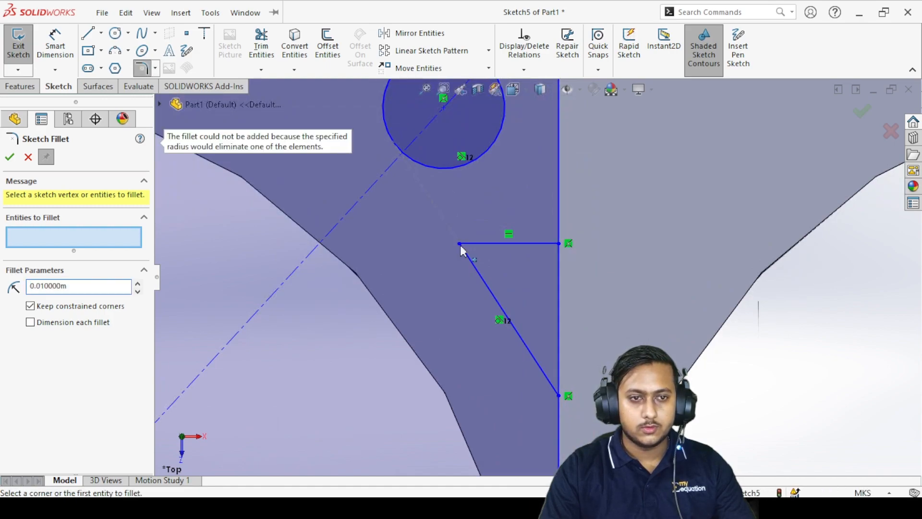
{"action": "left_click", "coordinate": [112, 287]}
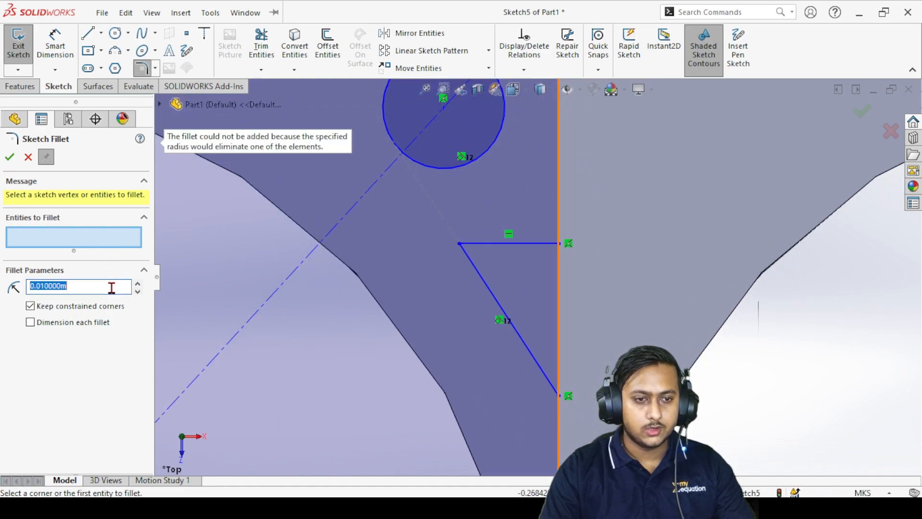
{"action": "type", "text": "0.004"}
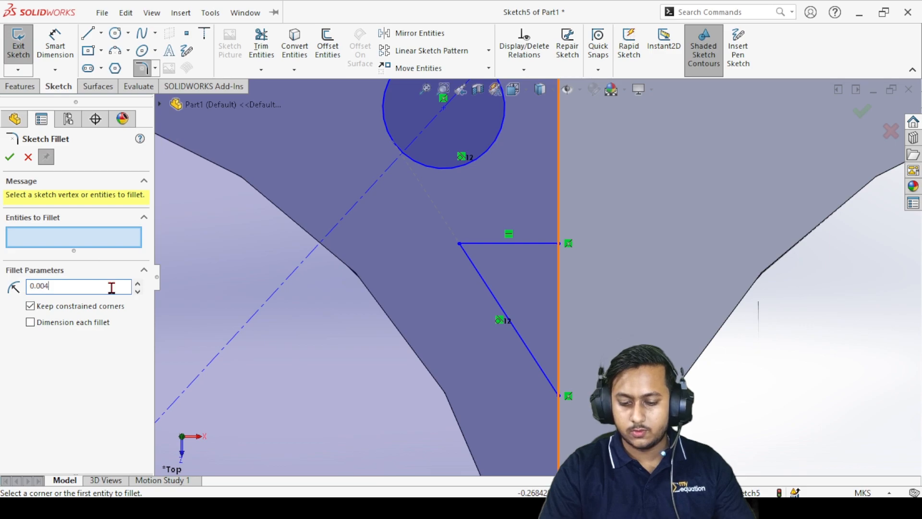
{"action": "left_click", "coordinate": [459, 245]}
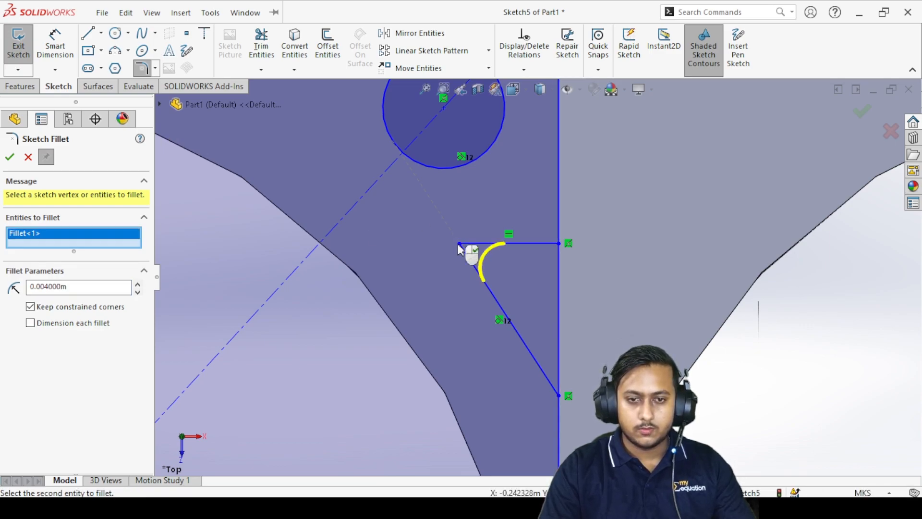
{"action": "left_click", "coordinate": [558, 286]}
{"action": "scroll", "coordinate": [532, 279], "scroll_direction": "up", "scroll_amount": 2}
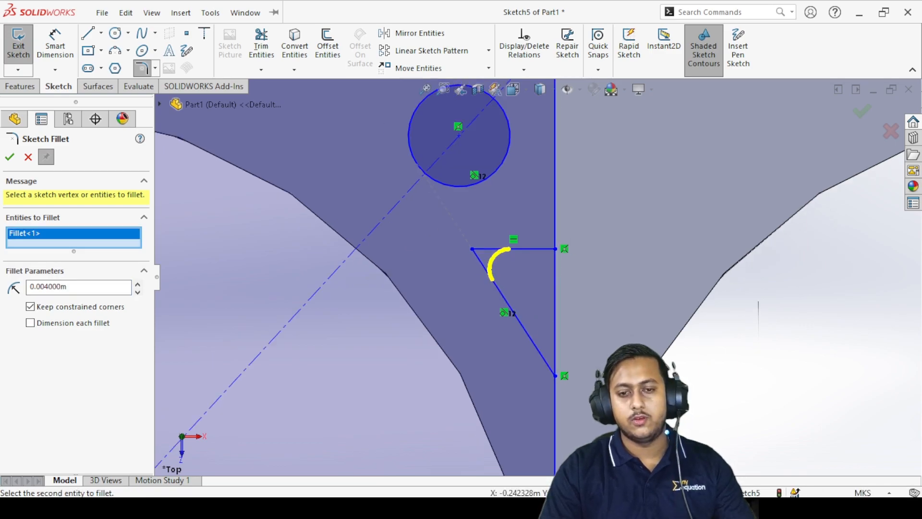
{"action": "scroll", "coordinate": [606, 396], "scroll_direction": "down", "scroll_amount": 3}
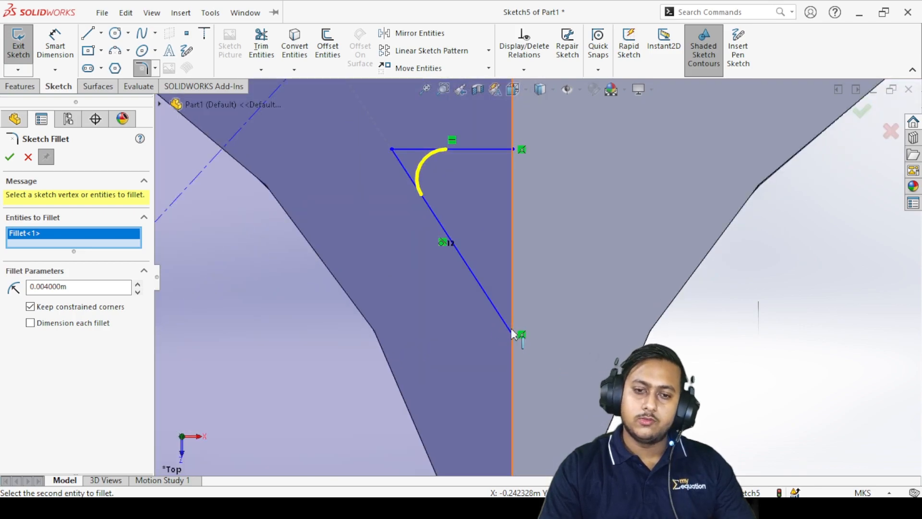
{"action": "left_click", "coordinate": [10, 157]}
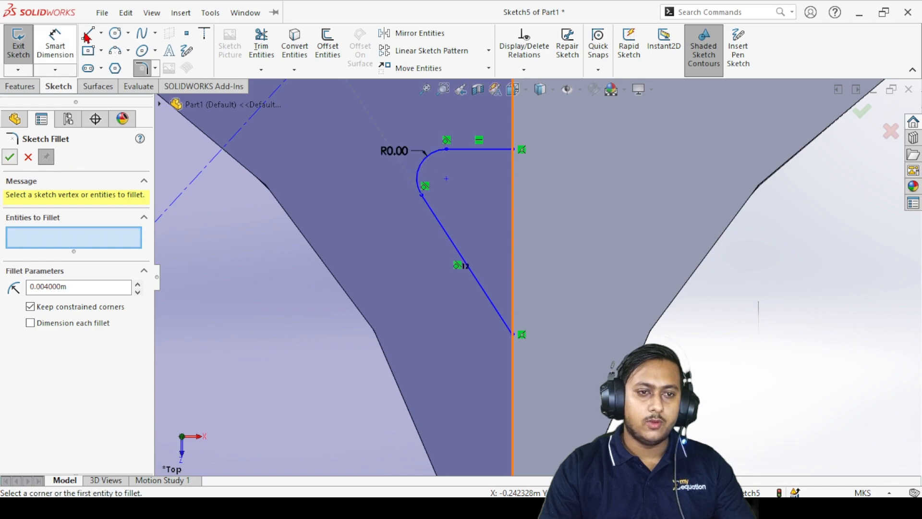
{"action": "left_click", "coordinate": [91, 35]}
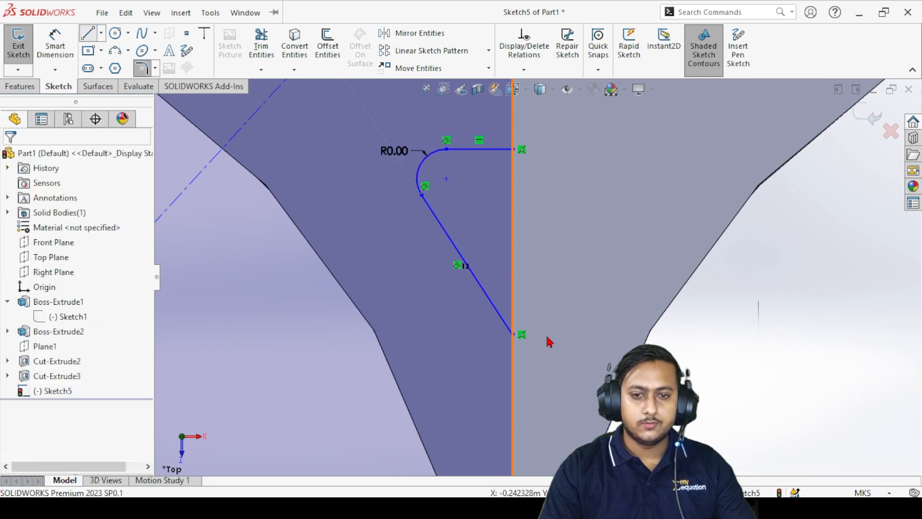
{"action": "left_click", "coordinate": [512, 334]}
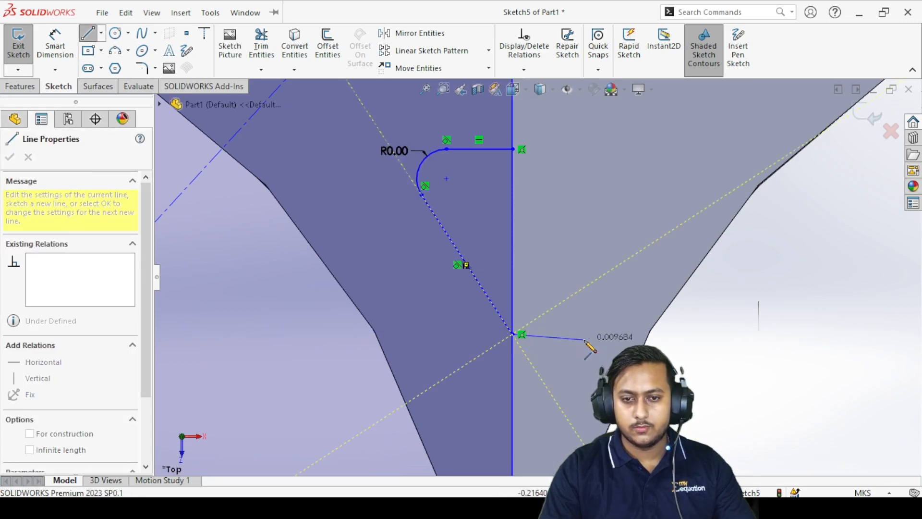
{"action": "left_click", "coordinate": [589, 334]}
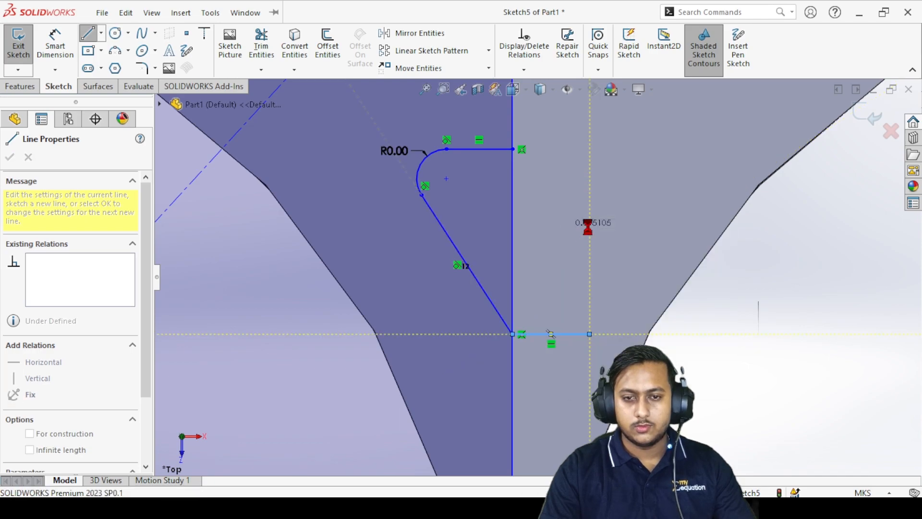
{"action": "key", "text": "Escape"}
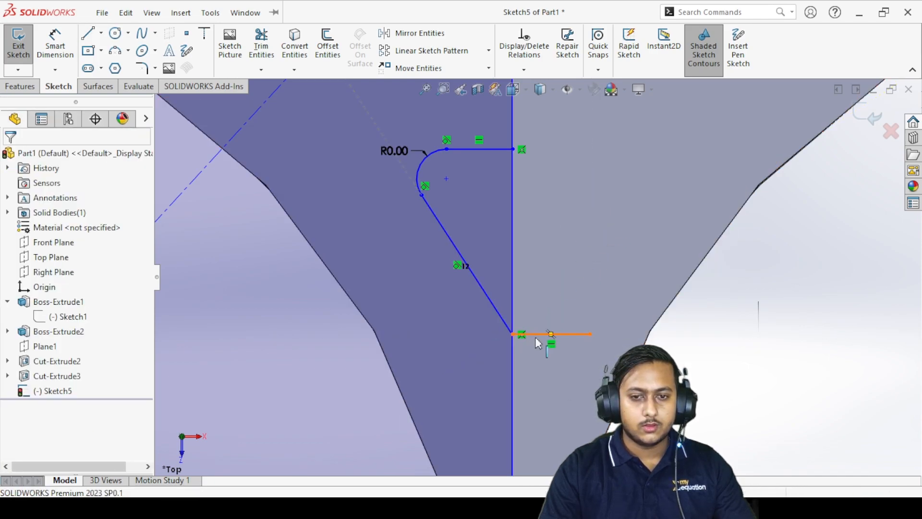
{"action": "right_click", "coordinate": [535, 337]}
{"action": "left_click", "coordinate": [557, 456]}
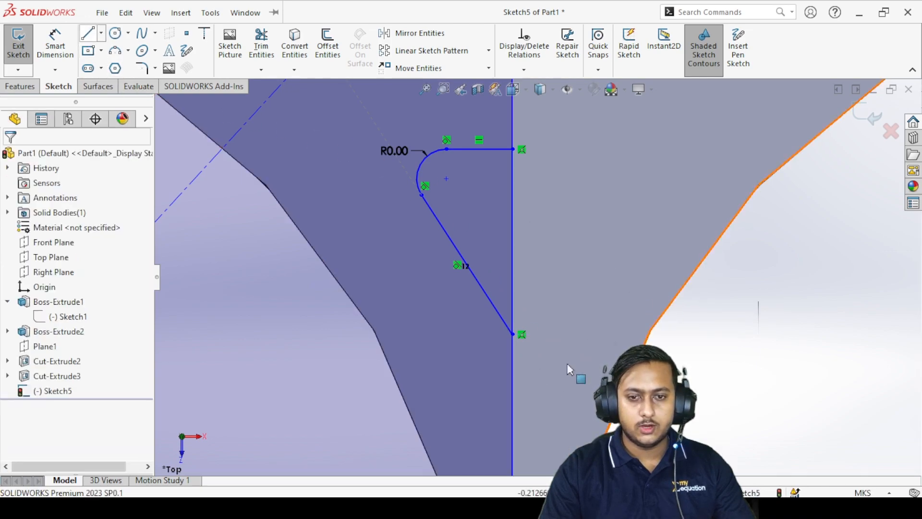
- Sketch a line from the sloping line's lower end, rising outward beyond the rectangle's right edge
{"action": "left_click", "coordinate": [88, 33]}
{"action": "left_click", "coordinate": [513, 335]}
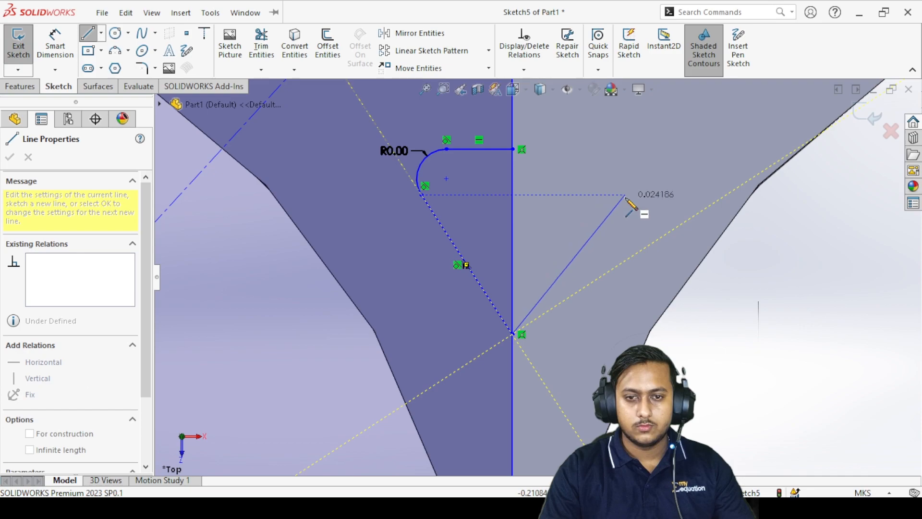
- Draw a vertical construction line on the rectangle's right edge, between the horizontal and slanted lines' endpoints
{"action": "right_click", "coordinate": [583, 192]}
{"action": "left_click", "coordinate": [618, 202]}
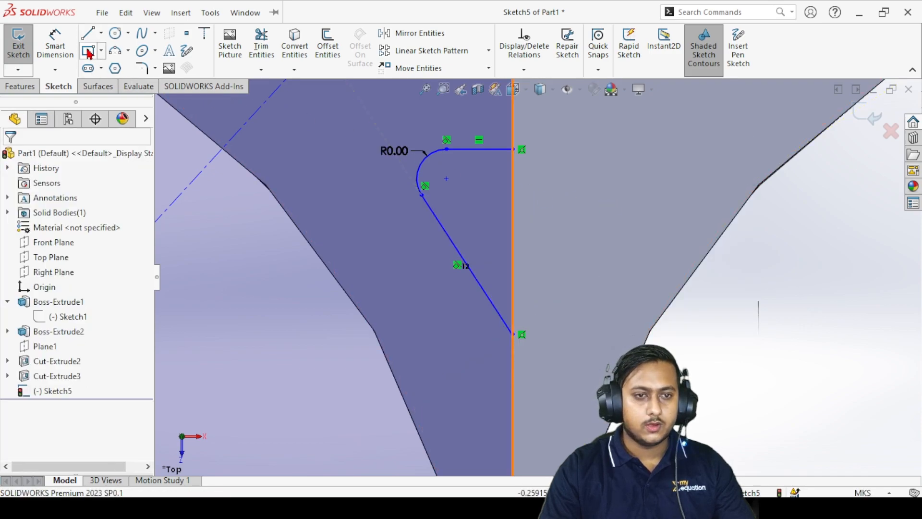
{"action": "left_click", "coordinate": [101, 33]}
{"action": "left_click", "coordinate": [123, 67]}
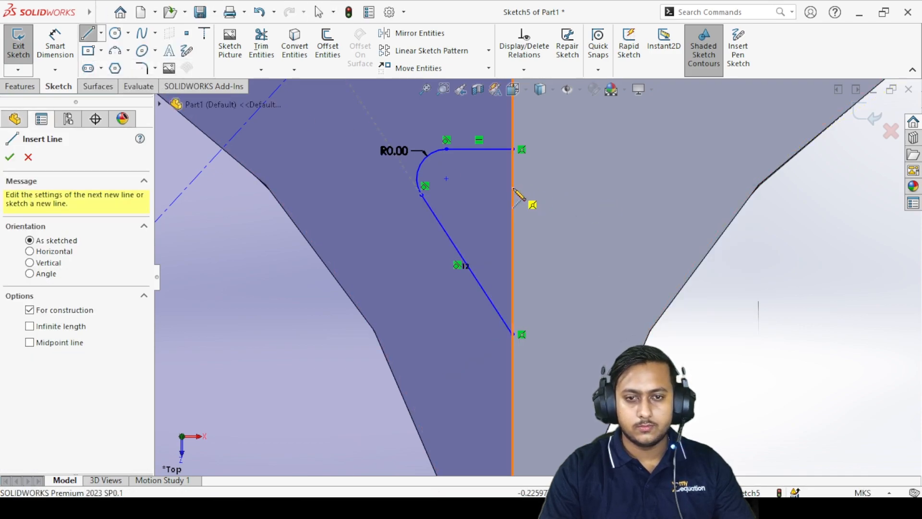
{"action": "left_click", "coordinate": [513, 278]}
{"action": "left_click", "coordinate": [513, 188]}
{"action": "key", "text": "Escape"}
{"action": "key", "text": "Escape"}
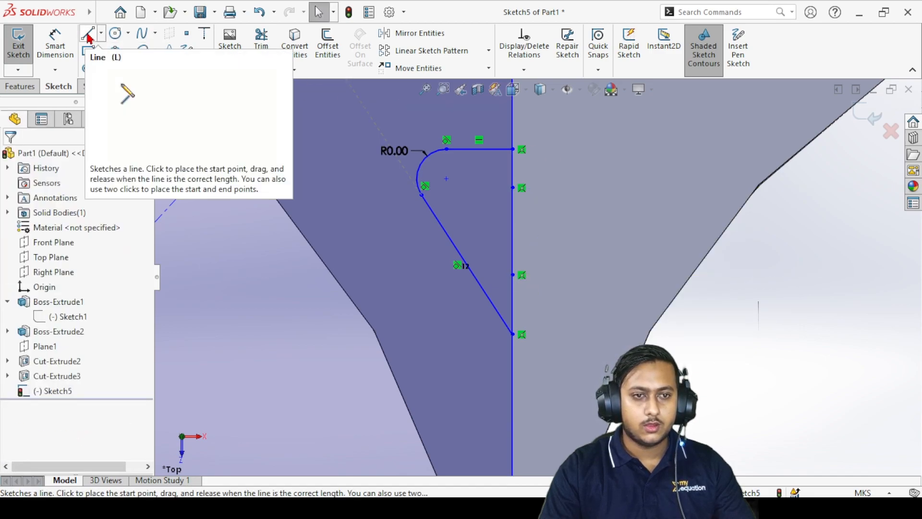
- Undo the vertical construction line on the rectangle's right edge
{"action": "right_click", "coordinate": [622, 194]}
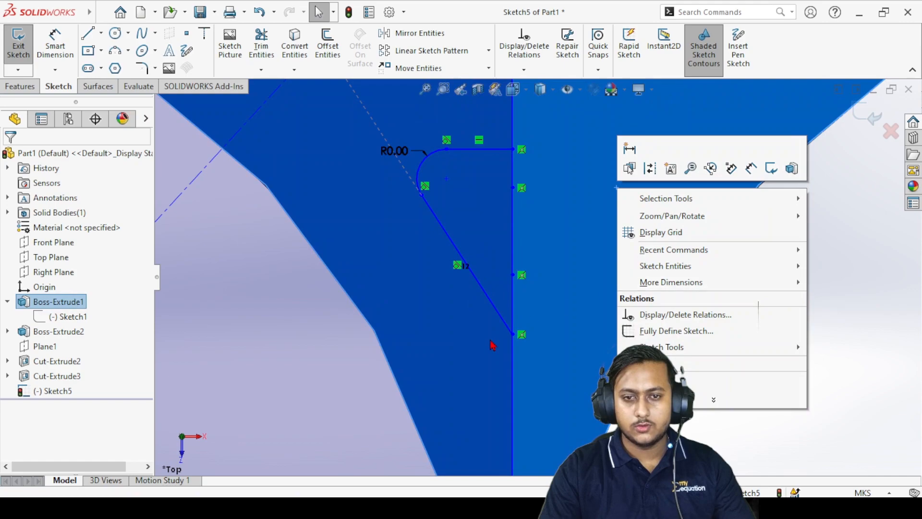
{"action": "scroll", "coordinate": [494, 344], "scroll_direction": "up", "scroll_amount": 5}
{"action": "left_click", "coordinate": [504, 142]}
{"action": "scroll", "coordinate": [584, 231], "scroll_direction": "up", "scroll_amount": 4}
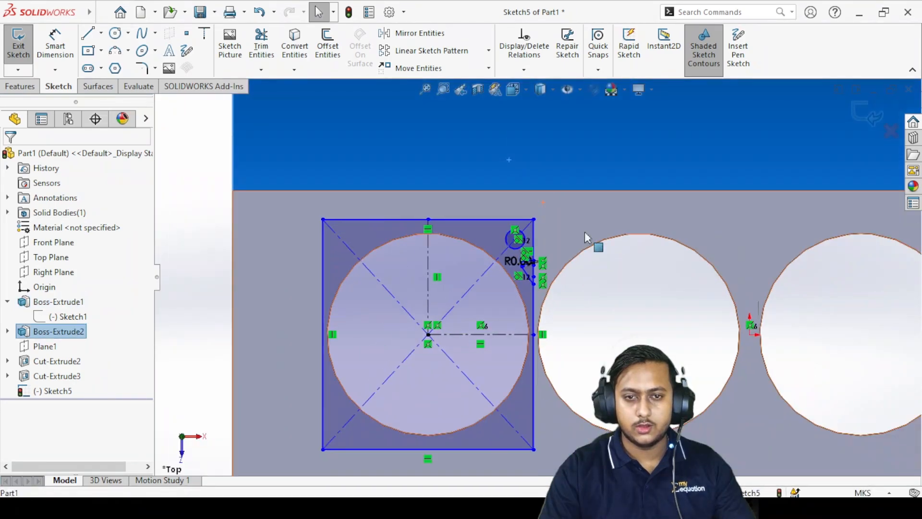
{"action": "scroll", "coordinate": [496, 286], "scroll_direction": "down", "scroll_amount": 3}
{"action": "scroll", "coordinate": [496, 286], "scroll_direction": "down", "scroll_amount": 6}
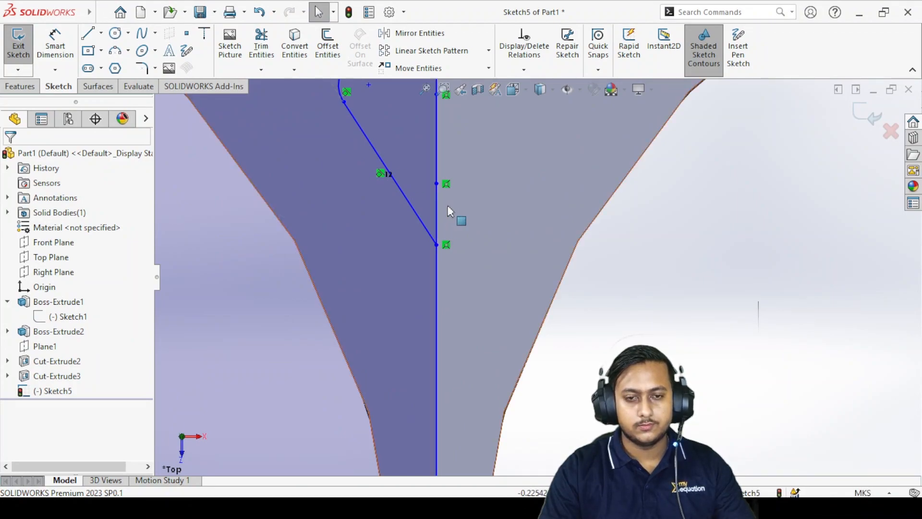
{"action": "key", "text": "ctrl+z"}
{"action": "scroll", "coordinate": [468, 223], "scroll_direction": "up", "scroll_amount": 5}
{"action": "scroll", "coordinate": [518, 195], "scroll_direction": "down", "scroll_amount": 5}
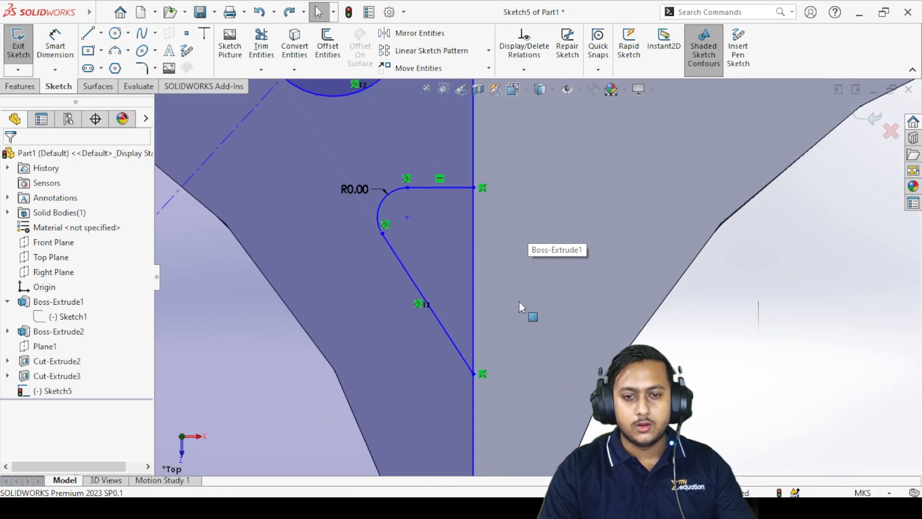
{"action": "left_click", "coordinate": [431, 71]}
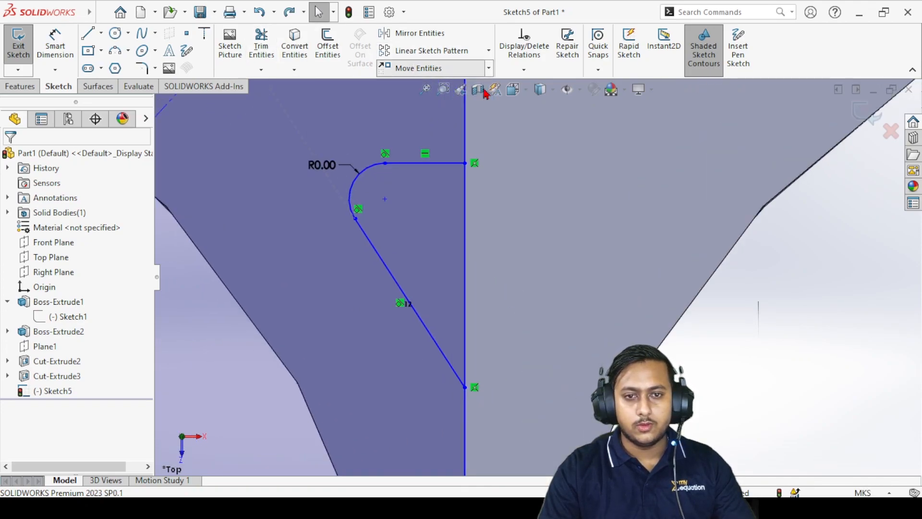
{"action": "left_click", "coordinate": [29, 158]}
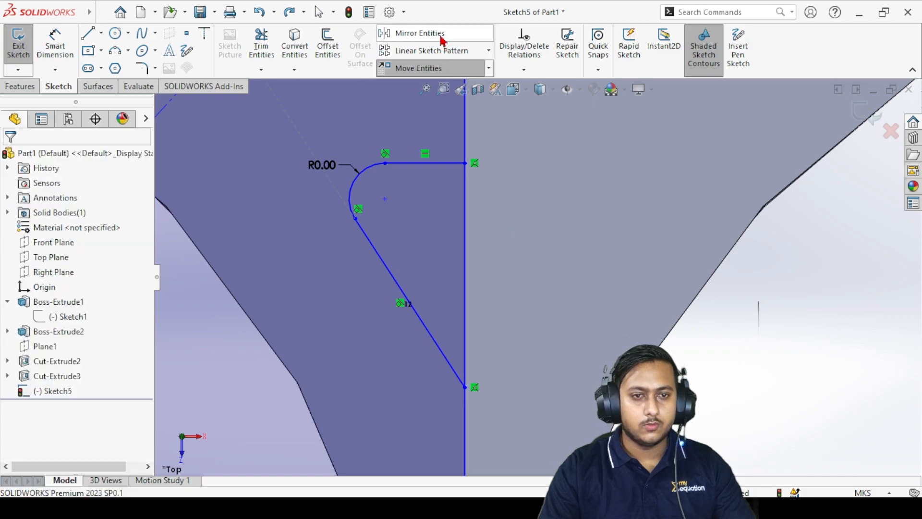
- Mirror a copy of the small profile's slanted line about the rectangle's vertical right edge
{"action": "left_click", "coordinate": [439, 34]}
{"action": "left_click", "coordinate": [391, 277]}
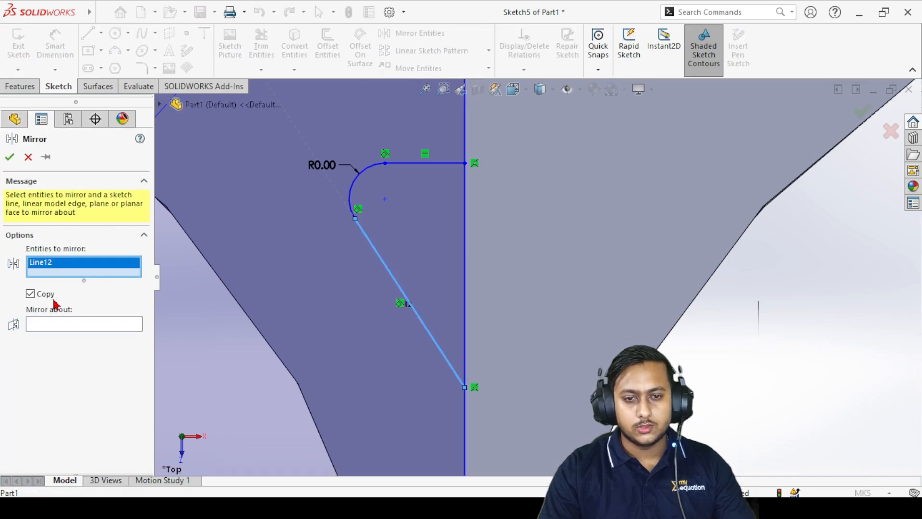
{"action": "left_click", "coordinate": [66, 325]}
{"action": "left_click", "coordinate": [465, 252]}
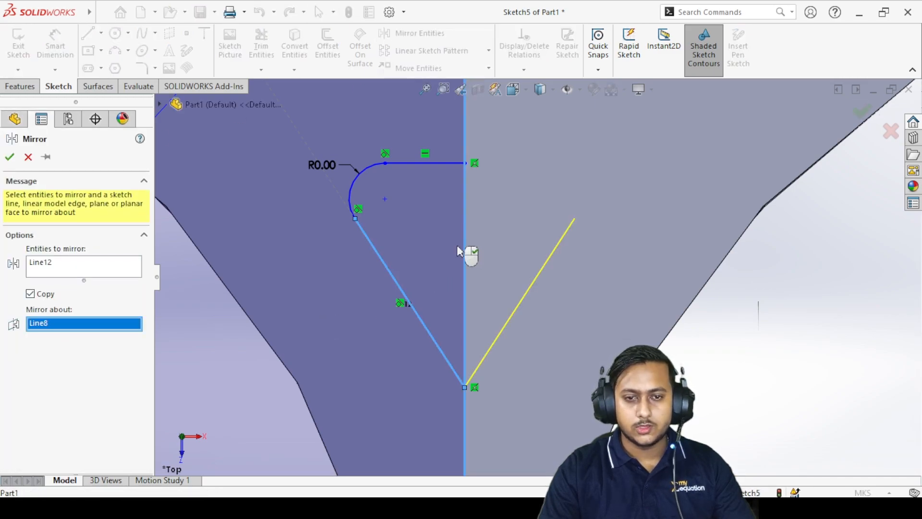
{"action": "left_click", "coordinate": [9, 157]}
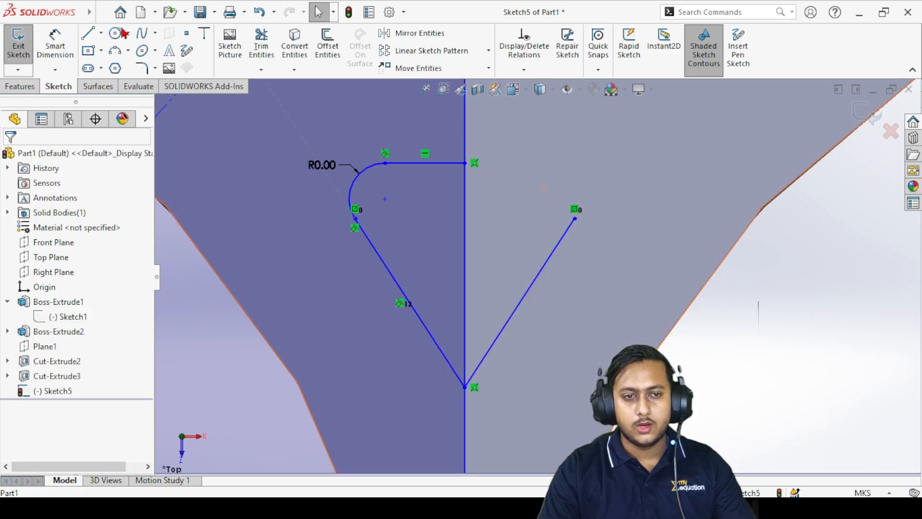
- Fillet the vertex where the slanted line meets its mirrored copy with a 0.004 m radius
{"action": "left_click", "coordinate": [140, 72]}
{"action": "left_click", "coordinate": [466, 387]}
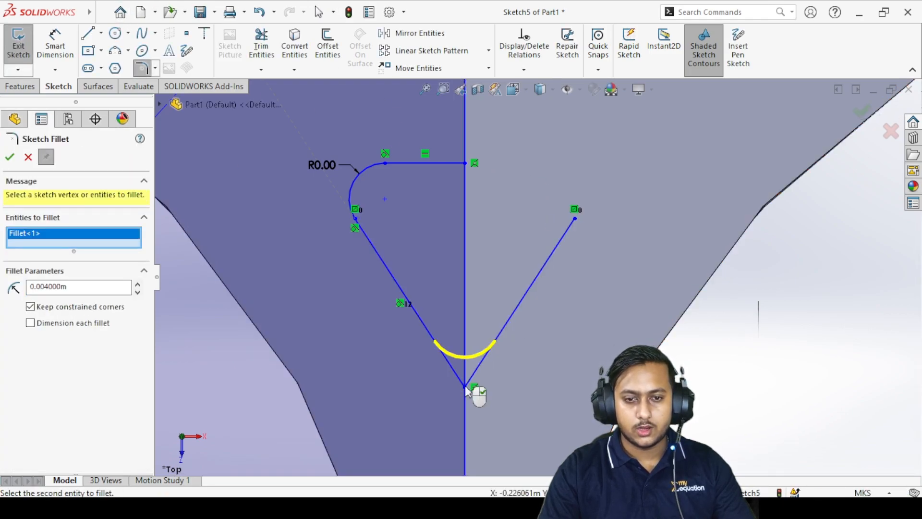
{"action": "left_click", "coordinate": [10, 157]}
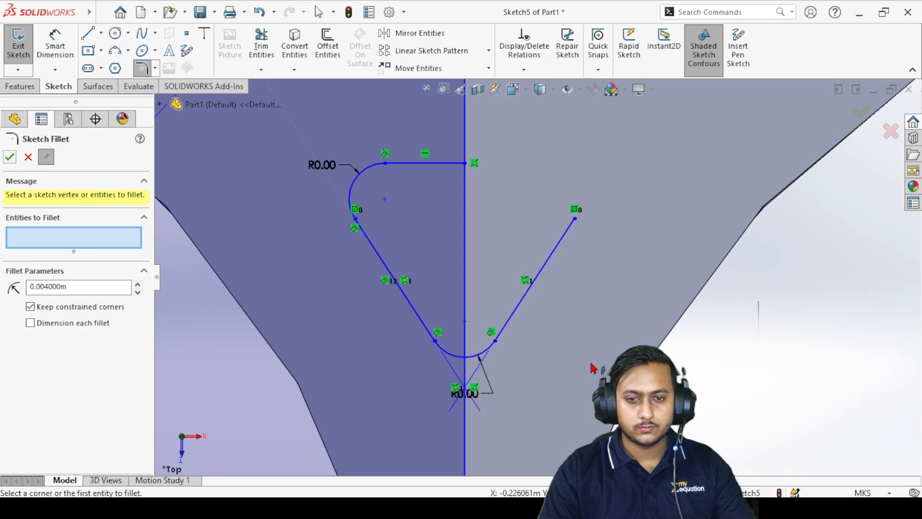
{"action": "scroll", "coordinate": [460, 379], "scroll_direction": "down", "scroll_amount": 5}
{"action": "scroll", "coordinate": [457, 390], "scroll_direction": "down", "scroll_amount": 5}
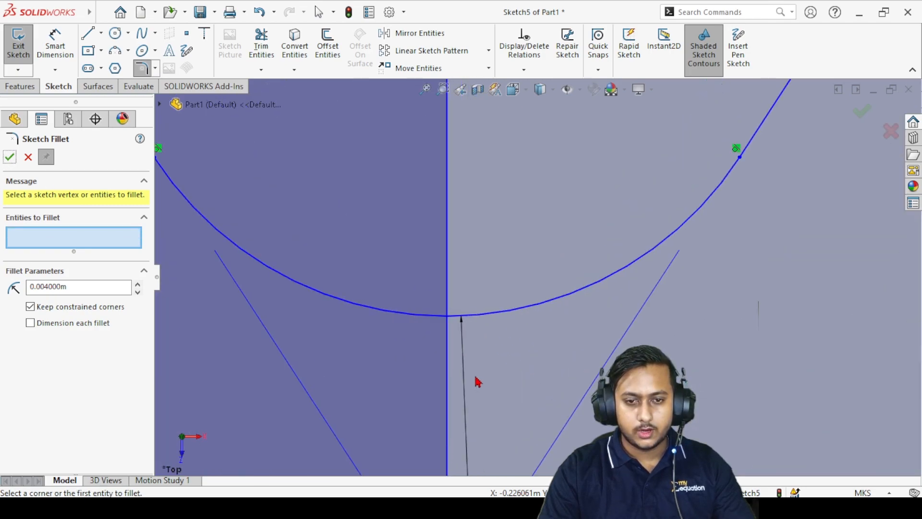
{"action": "scroll", "coordinate": [451, 326], "scroll_direction": "up", "scroll_amount": 10}
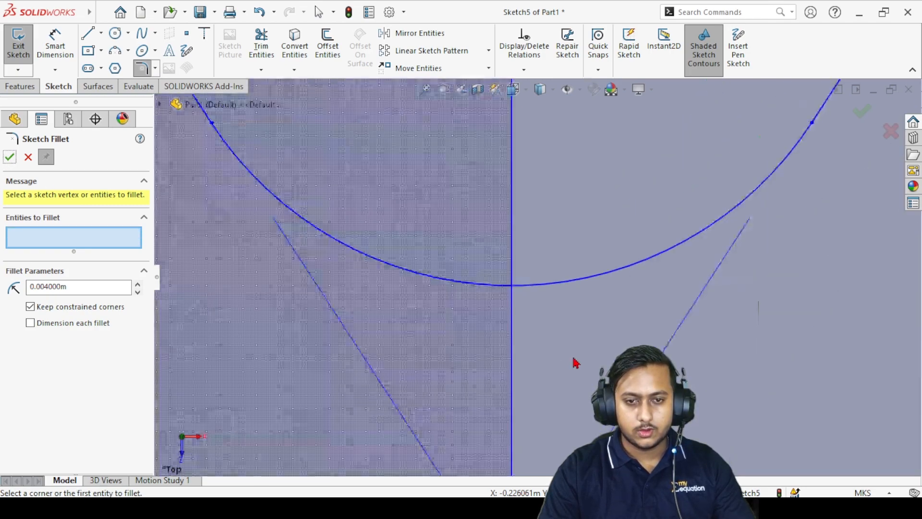
{"action": "scroll", "coordinate": [573, 212], "scroll_direction": "down", "scroll_amount": 4}
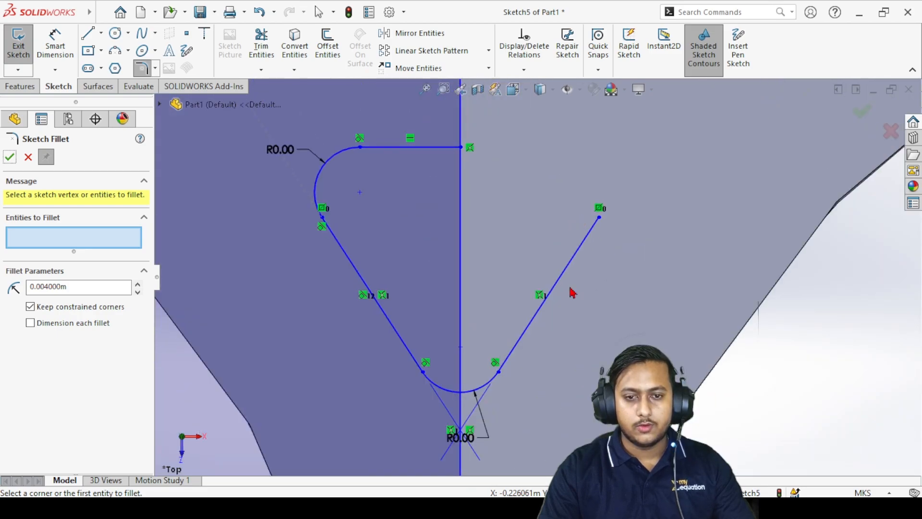
{"action": "left_click", "coordinate": [572, 264]}
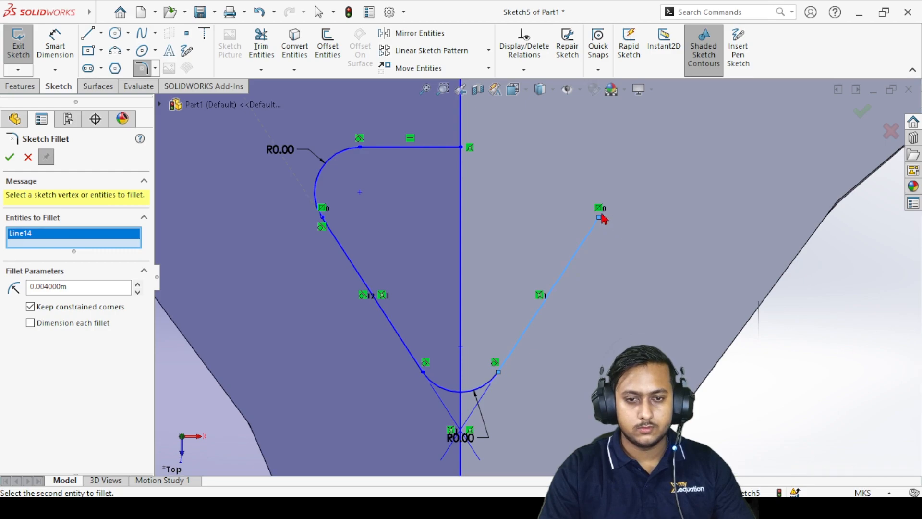
{"action": "left_click", "coordinate": [28, 157]}
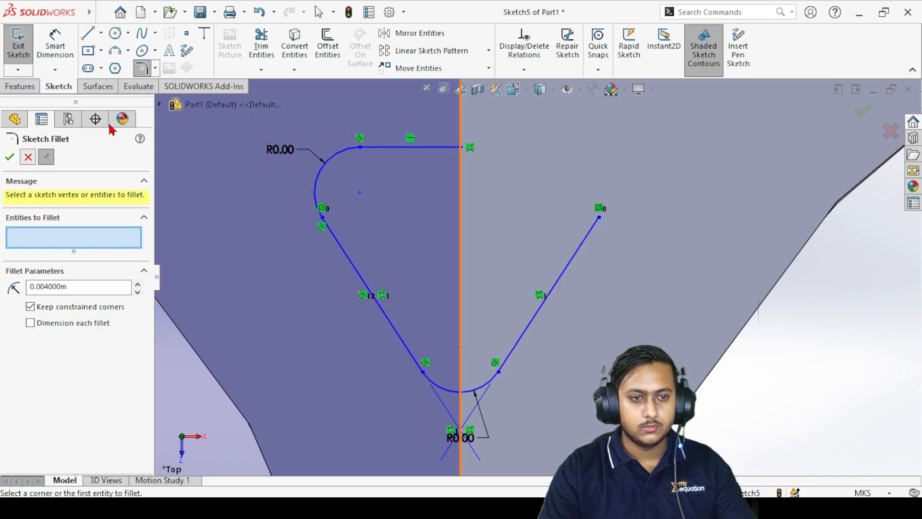
- Trim away the mirrored line and the part of the fillet arc beyond the rectangle's vertical right edge
{"action": "left_click", "coordinate": [259, 50]}
{"action": "left_click", "coordinate": [572, 261]}
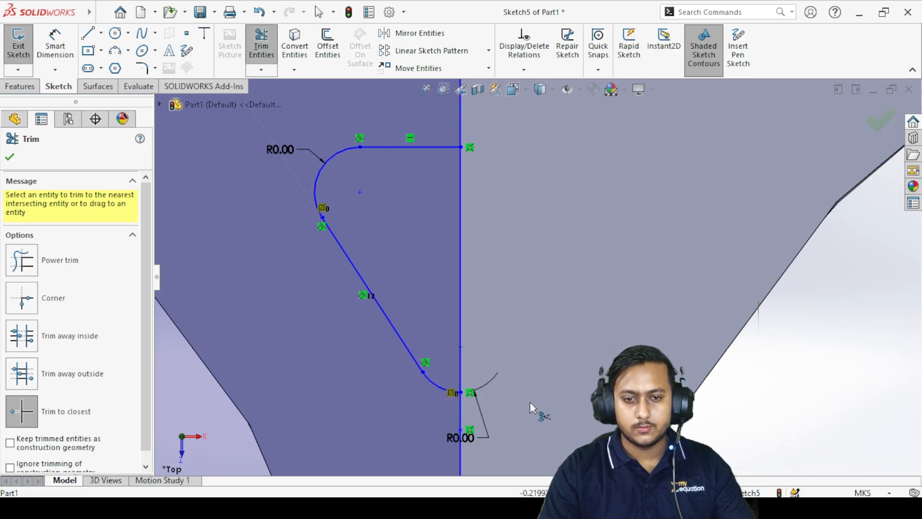
{"action": "scroll", "coordinate": [530, 404], "scroll_direction": "up", "scroll_amount": 3}
{"action": "scroll", "coordinate": [508, 360], "scroll_direction": "down", "scroll_amount": 5}
{"action": "scroll", "coordinate": [500, 255], "scroll_direction": "down", "scroll_amount": 4}
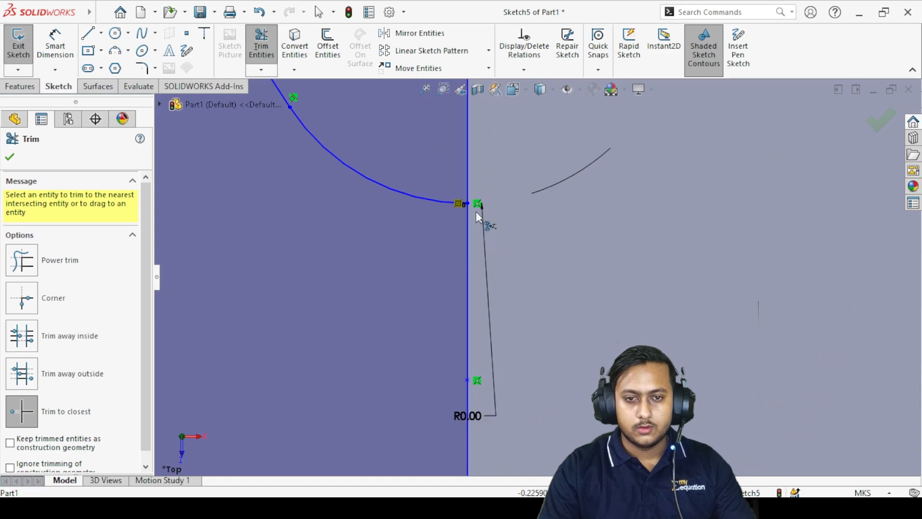
{"action": "key", "text": "Escape"}
- Sketch a three-point arc with a radius of about 0.096 m just outside the bore's upper-right edge, near the small circle
{"action": "scroll", "coordinate": [534, 307], "scroll_direction": "up", "scroll_amount": 5}
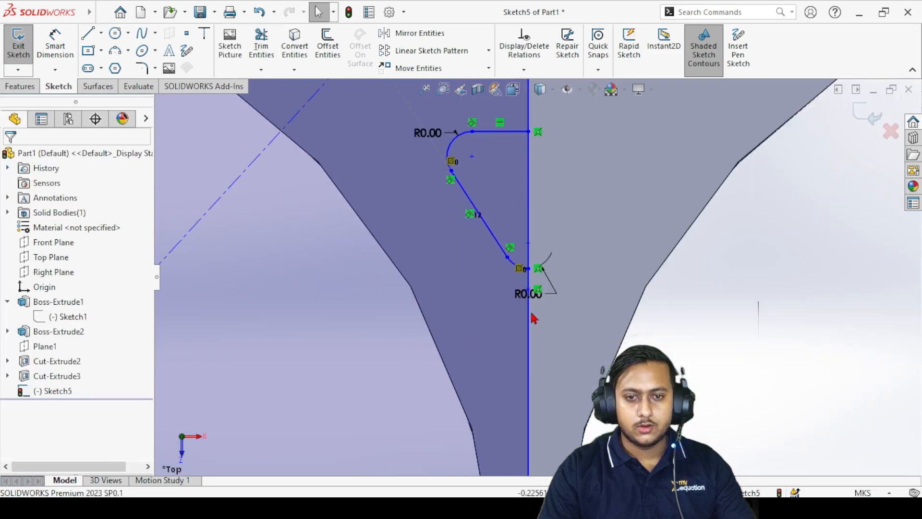
{"action": "scroll", "coordinate": [531, 264], "scroll_direction": "up", "scroll_amount": 4}
{"action": "scroll", "coordinate": [531, 212], "scroll_direction": "down", "scroll_amount": 6}
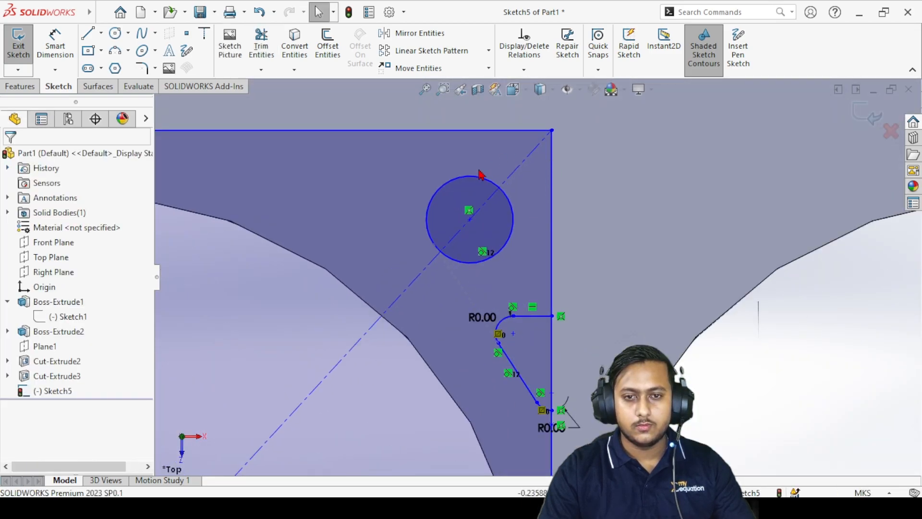
{"action": "scroll", "coordinate": [376, 206], "scroll_direction": "up", "scroll_amount": 2}
{"action": "scroll", "coordinate": [355, 208], "scroll_direction": "down", "scroll_amount": 2}
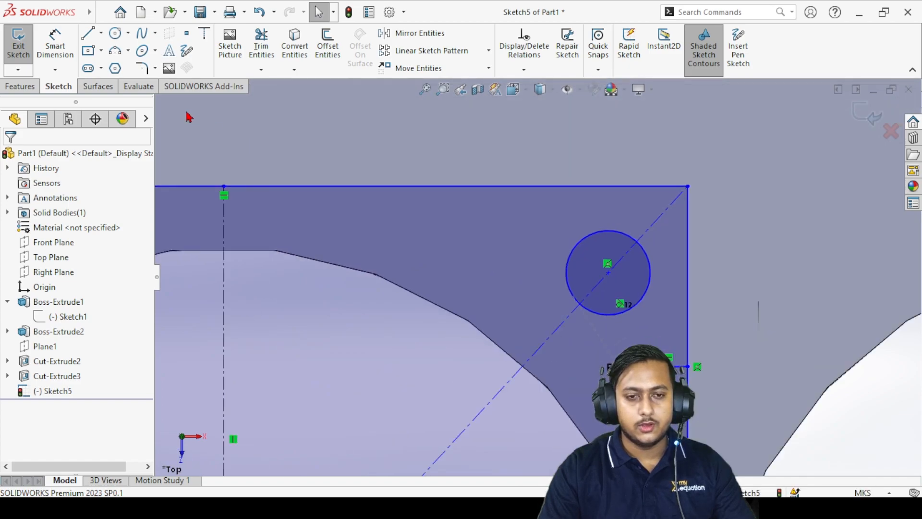
{"action": "left_click", "coordinate": [113, 50]}
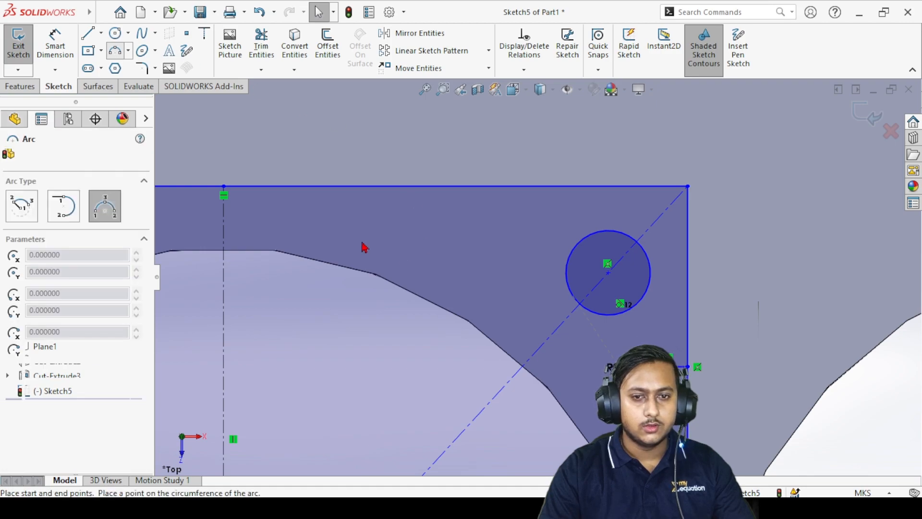
{"action": "left_click", "coordinate": [331, 239]}
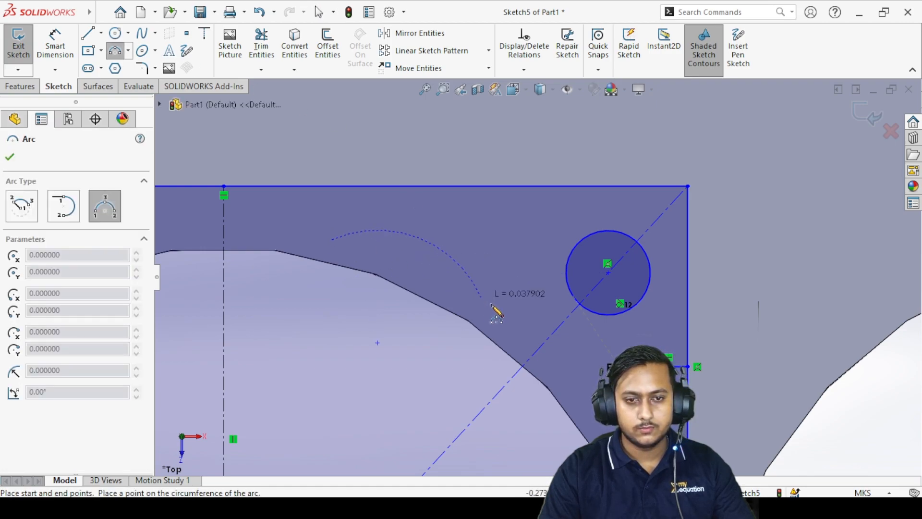
{"action": "left_click", "coordinate": [507, 321]}
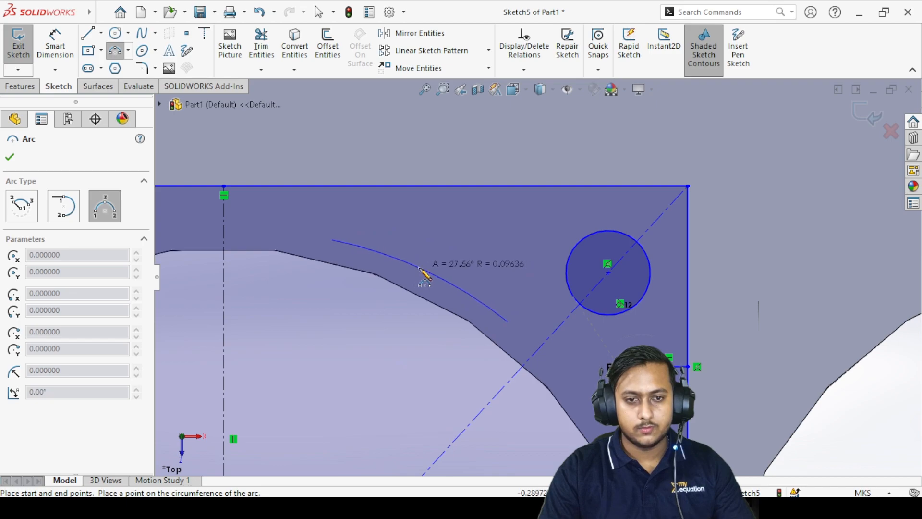
{"action": "left_click", "coordinate": [424, 278]}
{"action": "key", "text": "Escape"}
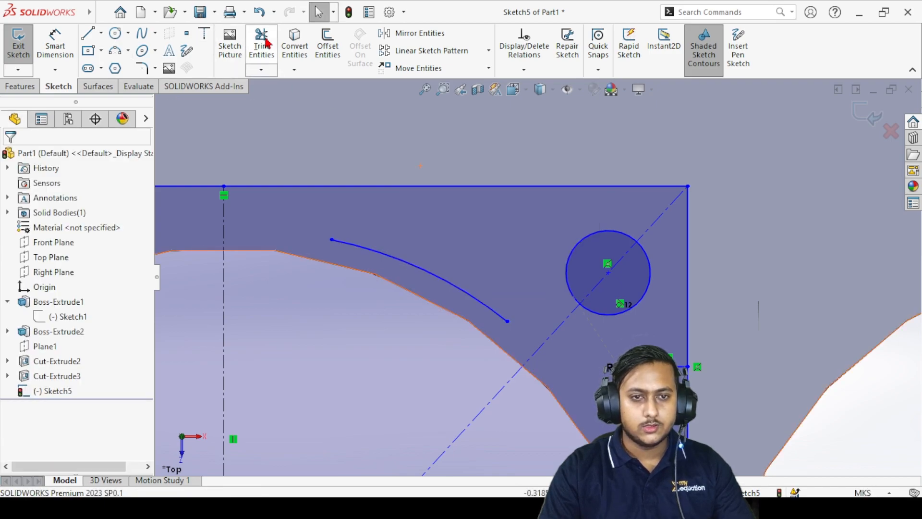
- Offset the new arc by 0.008 m in the reversed direction, away from the bore
{"action": "left_click", "coordinate": [328, 46]}
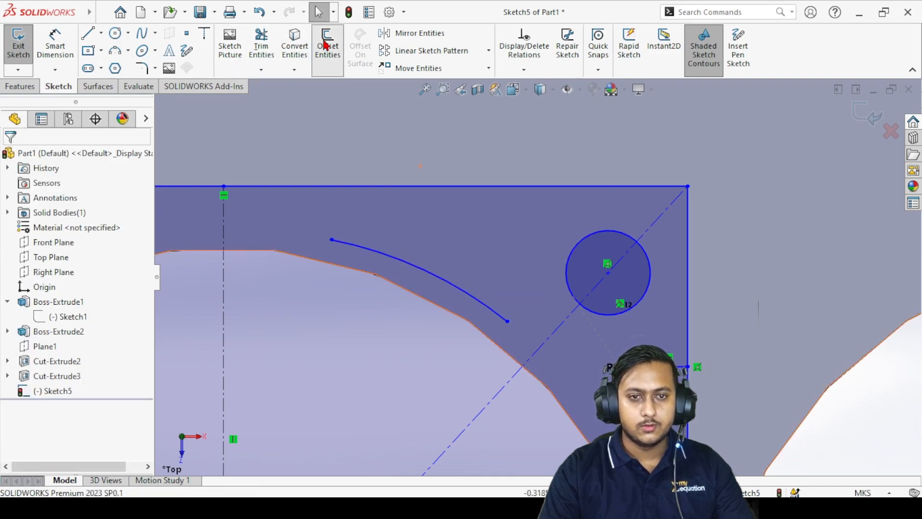
{"action": "left_click", "coordinate": [403, 263]}
{"action": "left_click", "coordinate": [33, 226]}
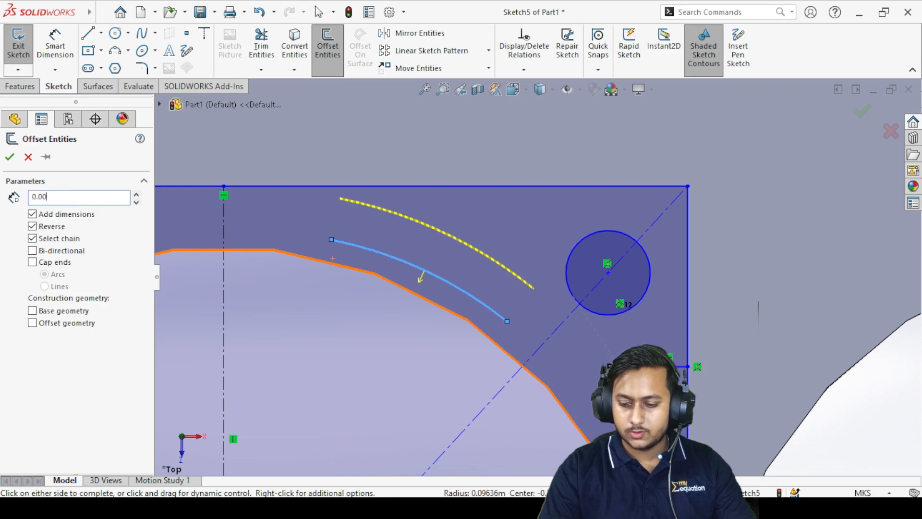
{"action": "key", "text": "Return"}
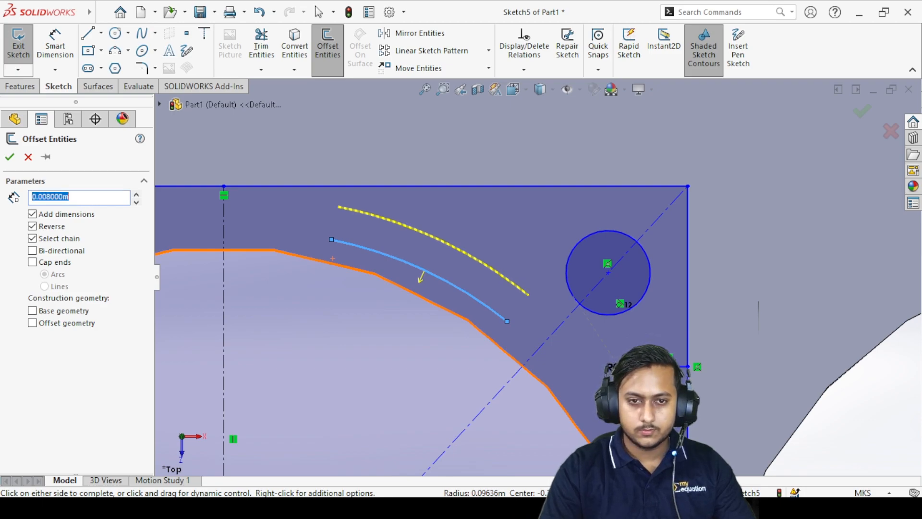
{"action": "left_click", "coordinate": [9, 159]}
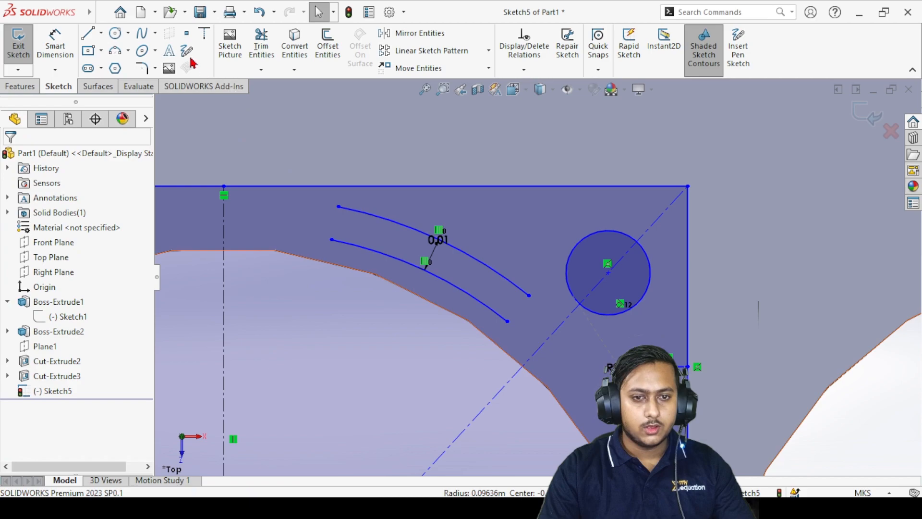
- Close both ends of the two parallel arcs with tangent three-point arcs to form a curved slot
{"action": "left_click", "coordinate": [115, 53]}
{"action": "scroll", "coordinate": [310, 199], "scroll_direction": "down", "scroll_amount": 3}
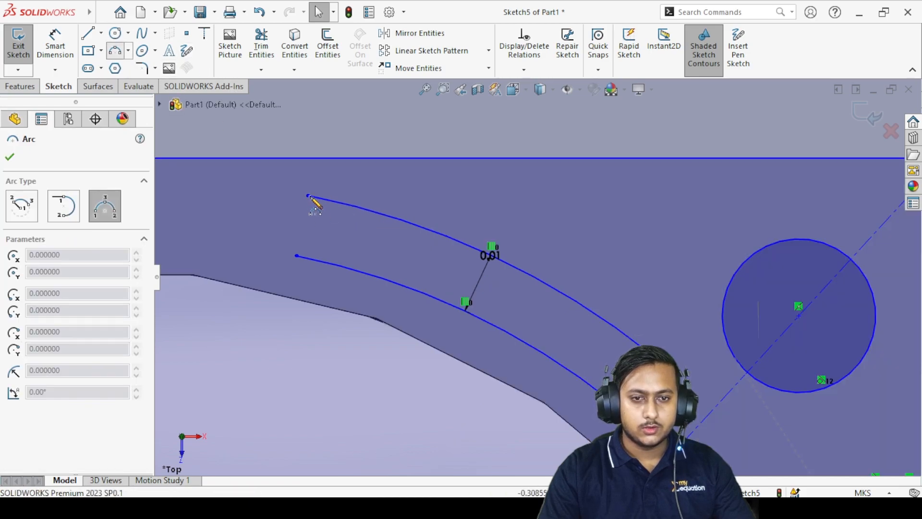
{"action": "left_click", "coordinate": [308, 196]}
{"action": "left_click", "coordinate": [296, 255]}
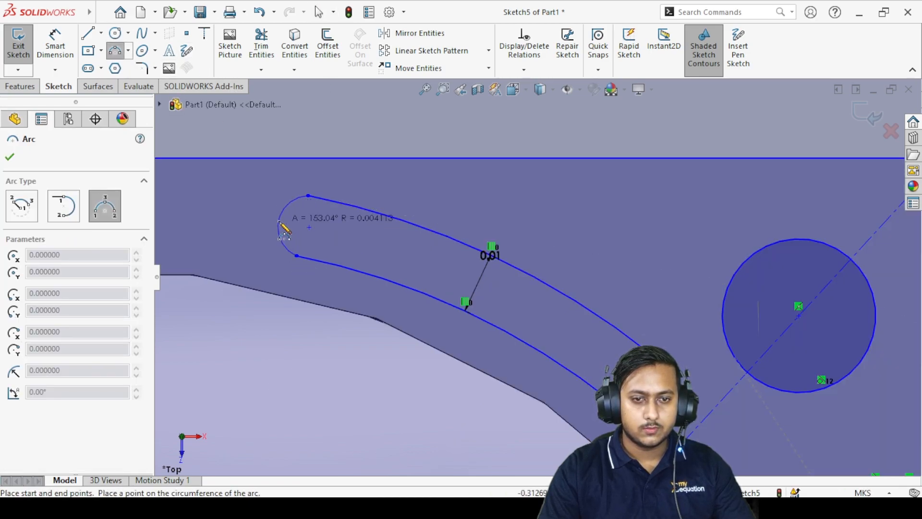
{"action": "left_click", "coordinate": [270, 220]}
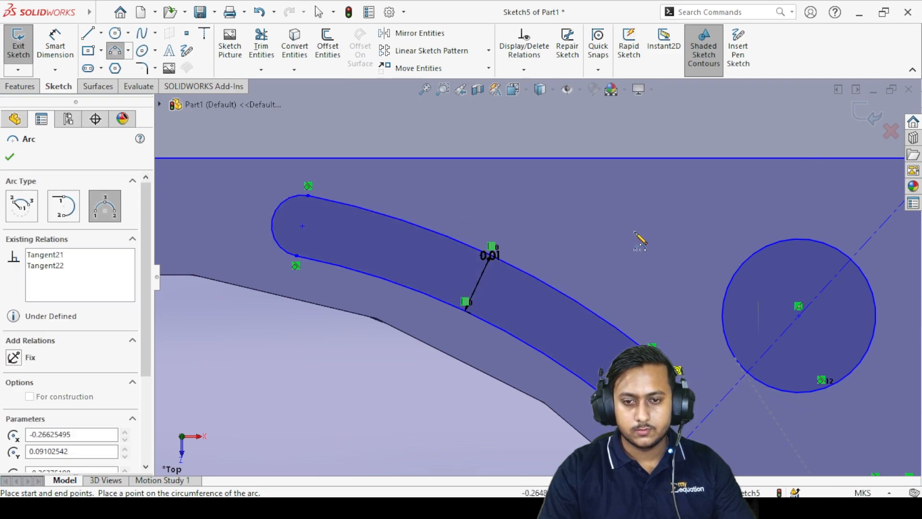
- Mirror the small circle and the curved slot about the bore's vertical centerline
{"action": "key", "text": "Escape"}
{"action": "scroll", "coordinate": [608, 298], "scroll_direction": "up", "scroll_amount": 5}
{"action": "scroll", "coordinate": [581, 290], "scroll_direction": "down", "scroll_amount": 5}
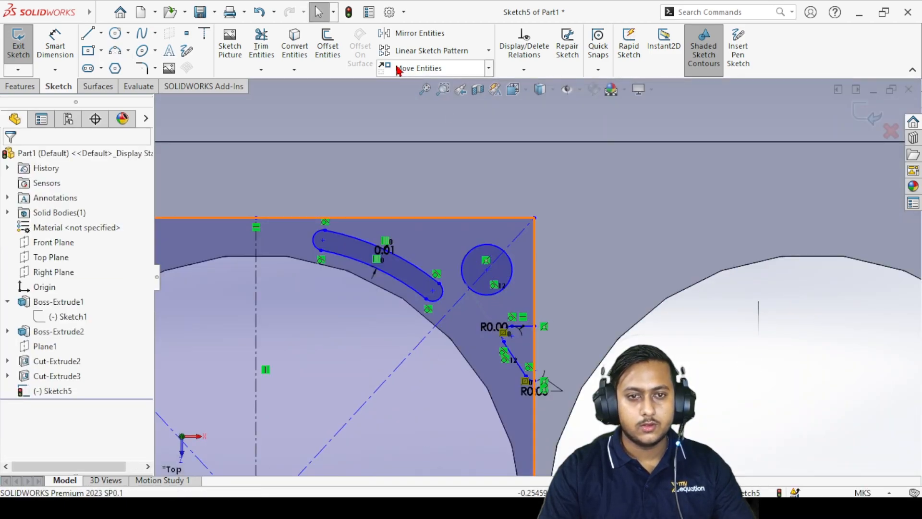
{"action": "left_click", "coordinate": [420, 32]}
{"action": "left_click", "coordinate": [495, 281]}
{"action": "left_click", "coordinate": [425, 284]}
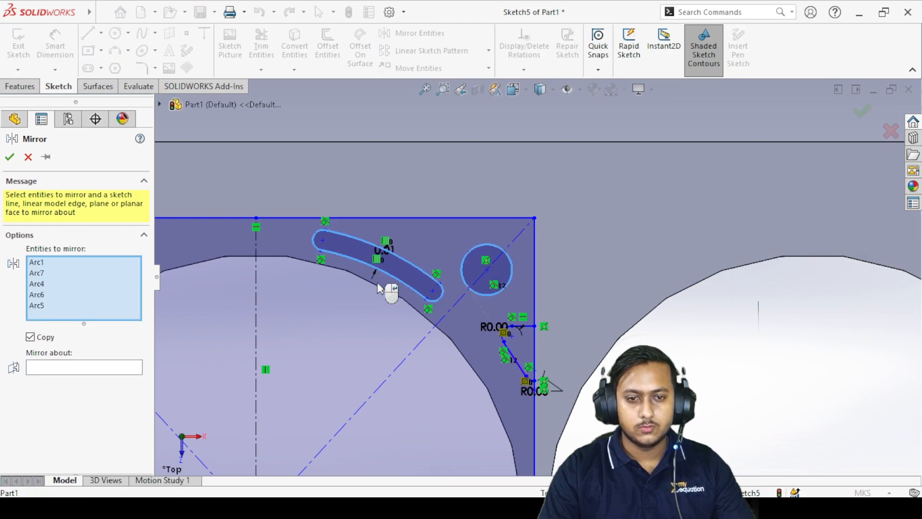
{"action": "left_click", "coordinate": [80, 370]}
{"action": "left_click", "coordinate": [257, 336]}
{"action": "scroll", "coordinate": [384, 331], "scroll_direction": "up", "scroll_amount": 5}
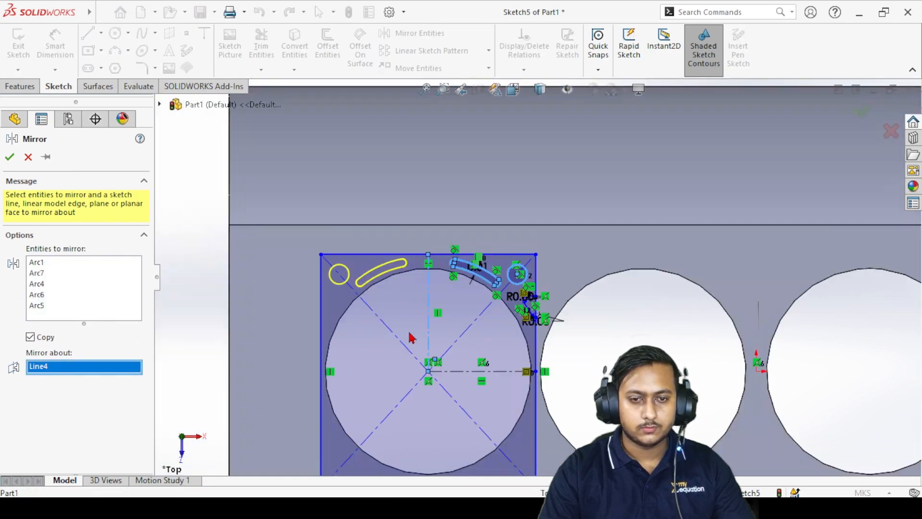
{"action": "scroll", "coordinate": [432, 331], "scroll_direction": "down", "scroll_amount": 2}
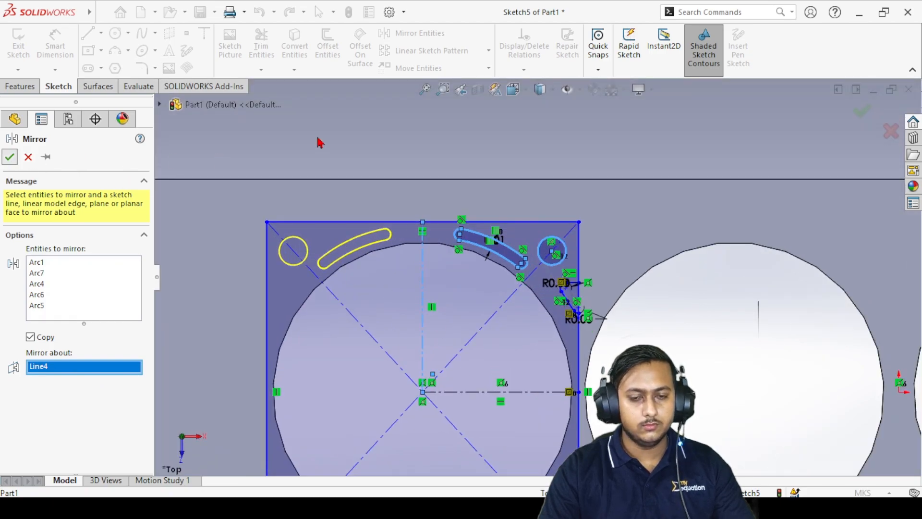
{"action": "key", "text": "Return"}
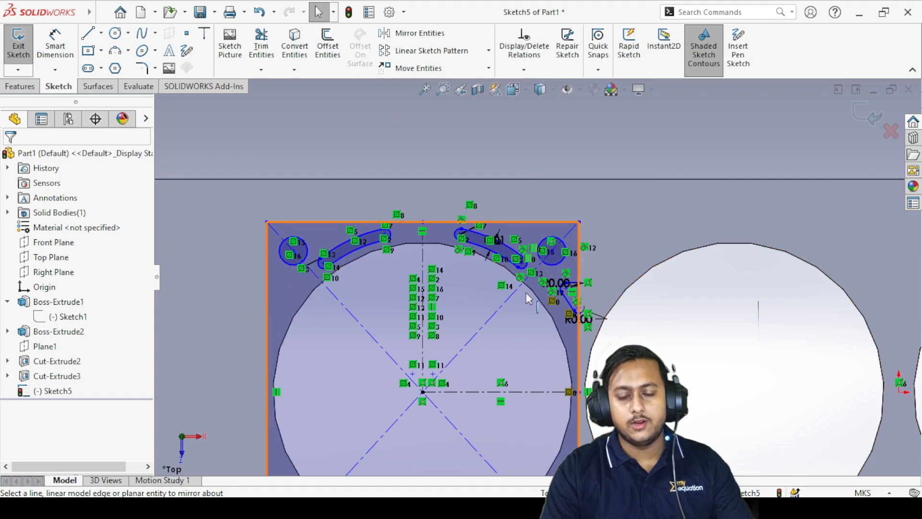
- Mirror the triangular pocket's horizontal line, slanted line and two fillet arcs about the bore's vertical centerline
{"action": "scroll", "coordinate": [518, 298], "scroll_direction": "down", "scroll_amount": 5}
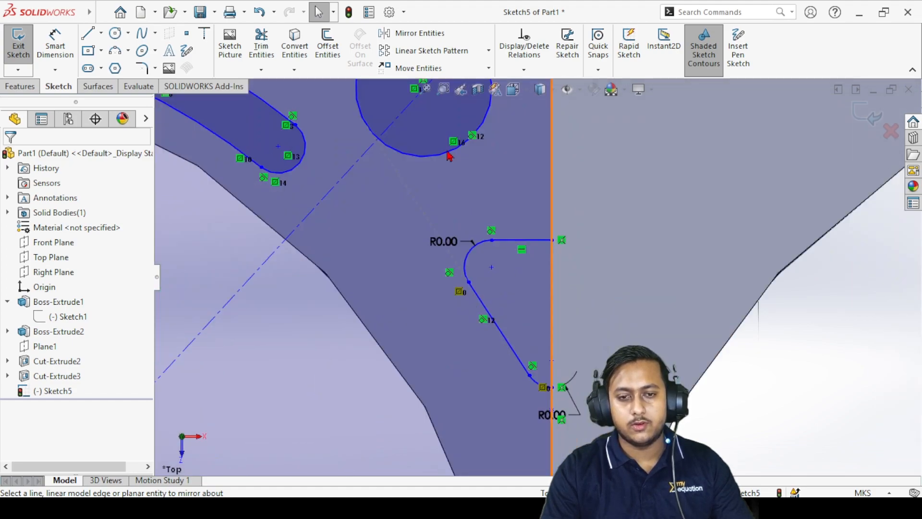
{"action": "left_click", "coordinate": [439, 34]}
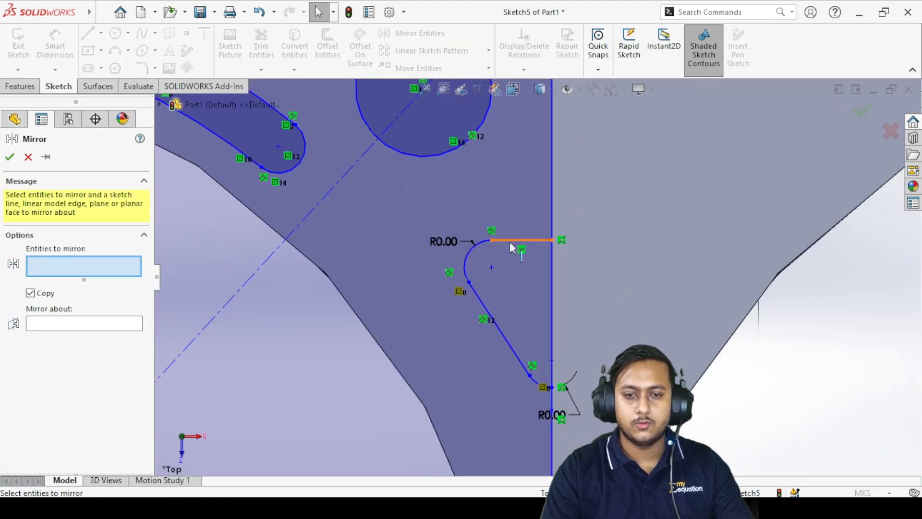
{"action": "left_click", "coordinate": [495, 240]}
{"action": "left_click", "coordinate": [467, 258]}
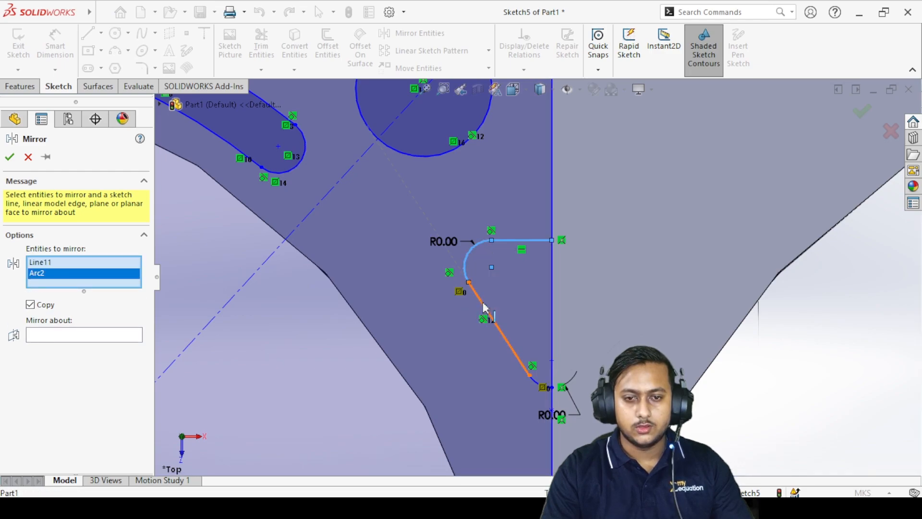
{"action": "left_click", "coordinate": [484, 307]}
{"action": "left_click", "coordinate": [537, 386]}
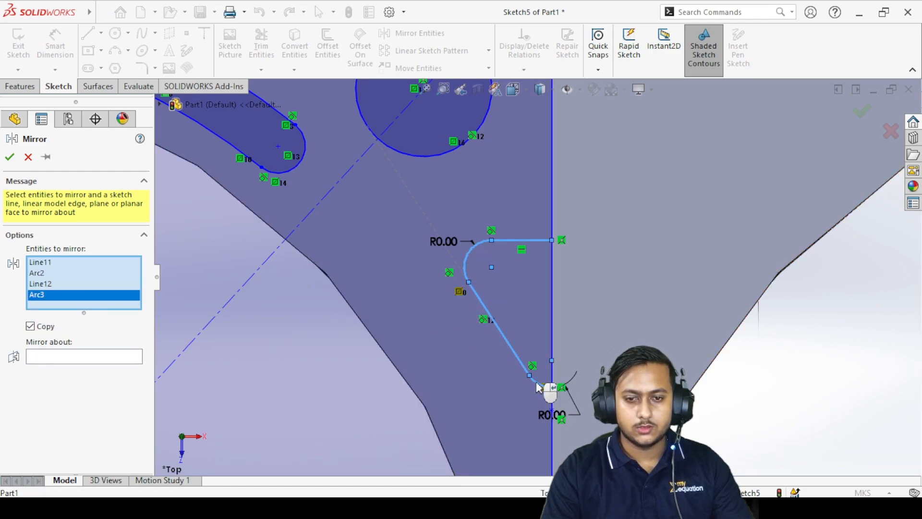
{"action": "left_click", "coordinate": [107, 358]}
{"action": "scroll", "coordinate": [355, 319], "scroll_direction": "up", "scroll_amount": 4}
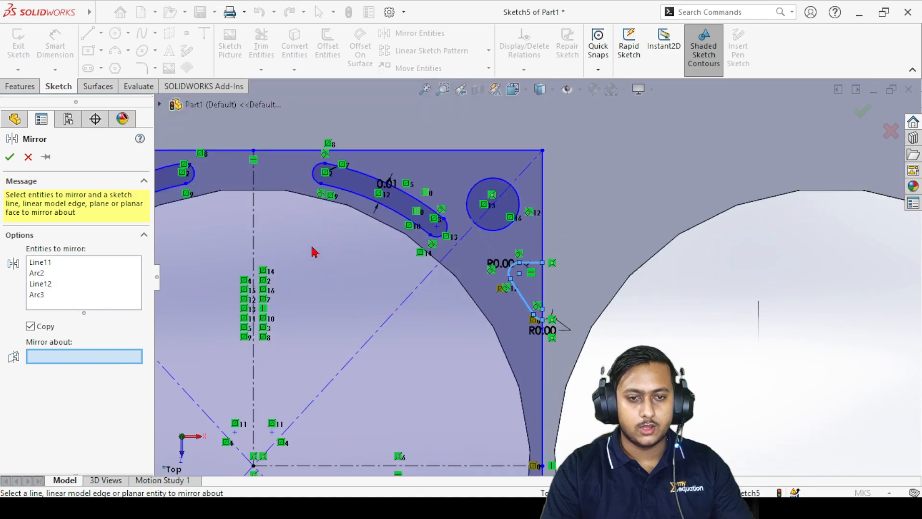
{"action": "left_click", "coordinate": [254, 229]}
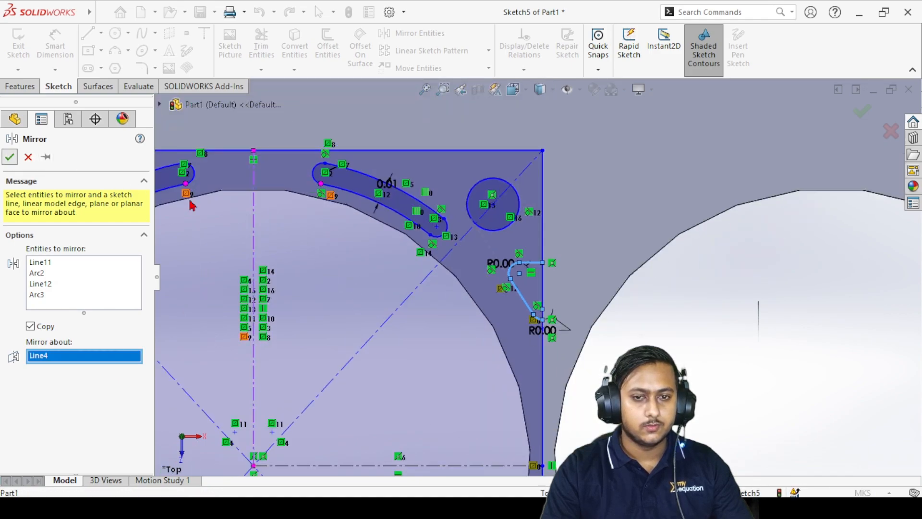
{"action": "key", "text": "Return"}
- Trim away the rectangle's upper edge and the parts of its right edge above and below the triangular pocket
{"action": "scroll", "coordinate": [481, 381], "scroll_direction": "up", "scroll_amount": 3}
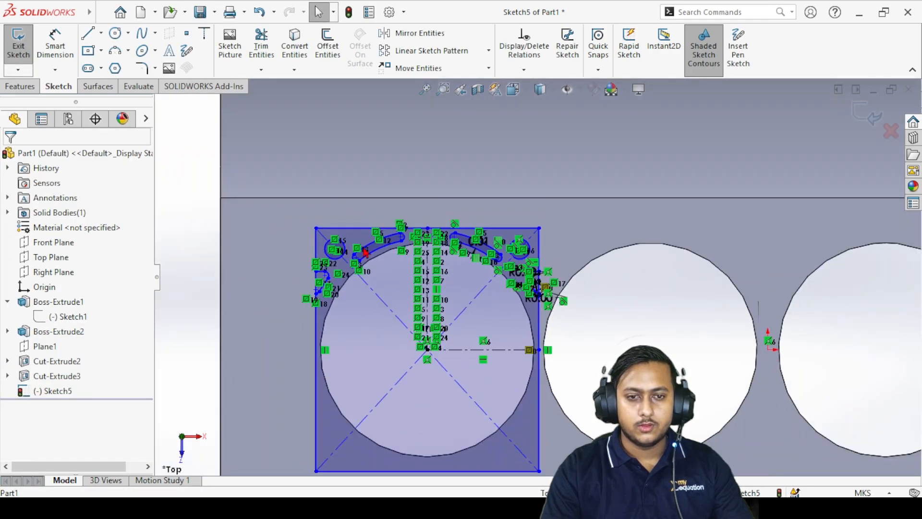
{"action": "scroll", "coordinate": [476, 321], "scroll_direction": "down", "scroll_amount": 3}
{"action": "scroll", "coordinate": [353, 200], "scroll_direction": "up", "scroll_amount": 2}
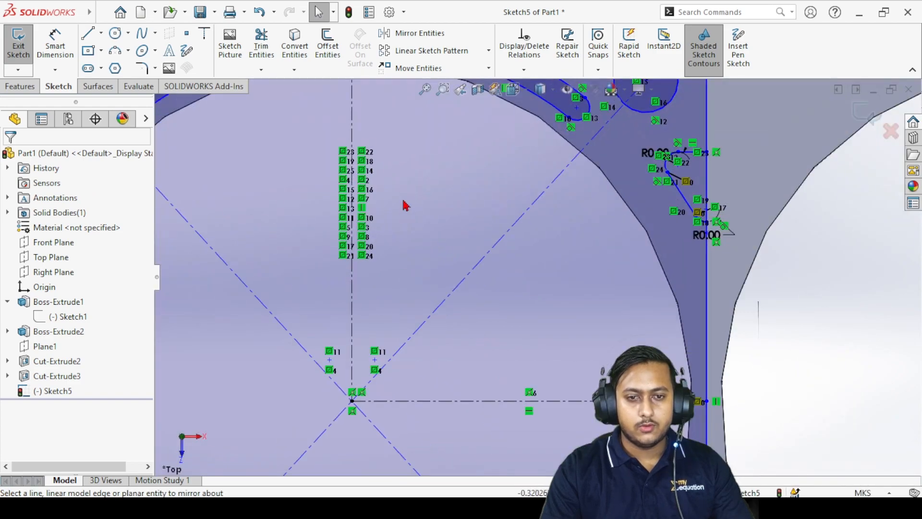
{"action": "scroll", "coordinate": [406, 206], "scroll_direction": "up", "scroll_amount": 1}
{"action": "scroll", "coordinate": [580, 197], "scroll_direction": "down", "scroll_amount": 3}
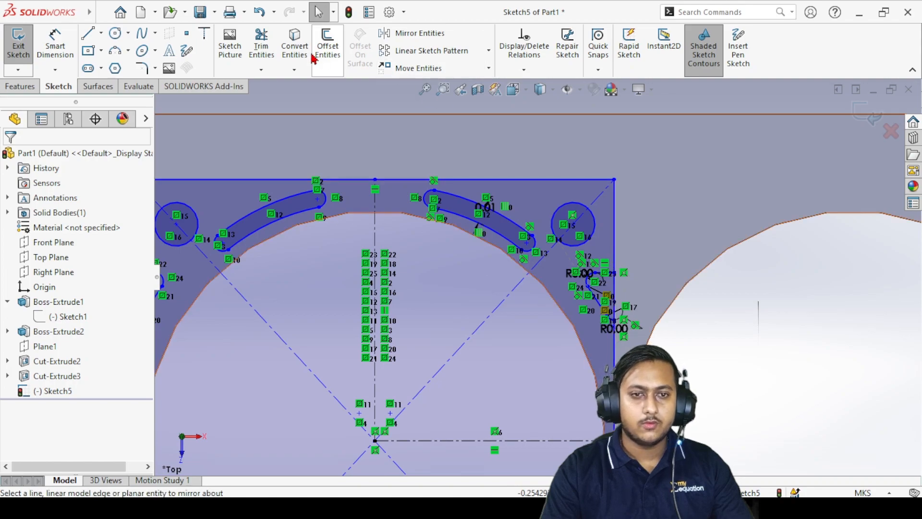
{"action": "left_click", "coordinate": [262, 47]}
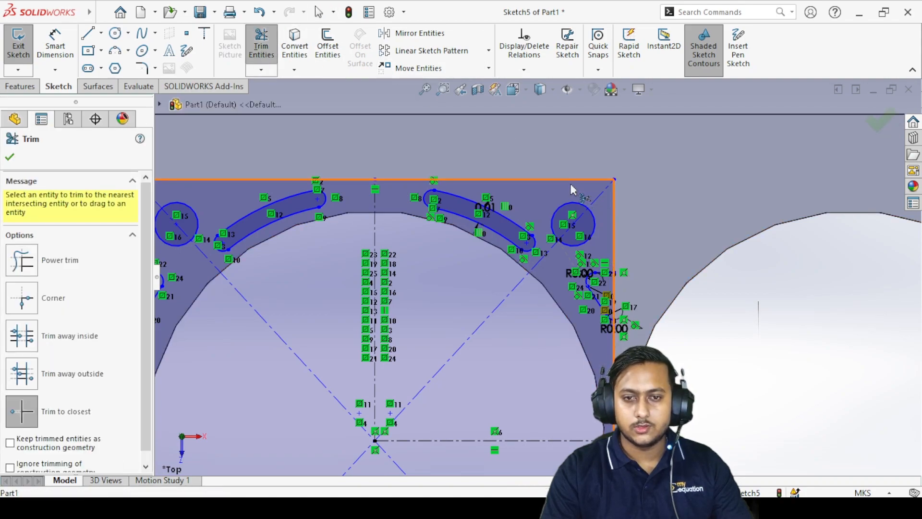
{"action": "left_click", "coordinate": [536, 180]}
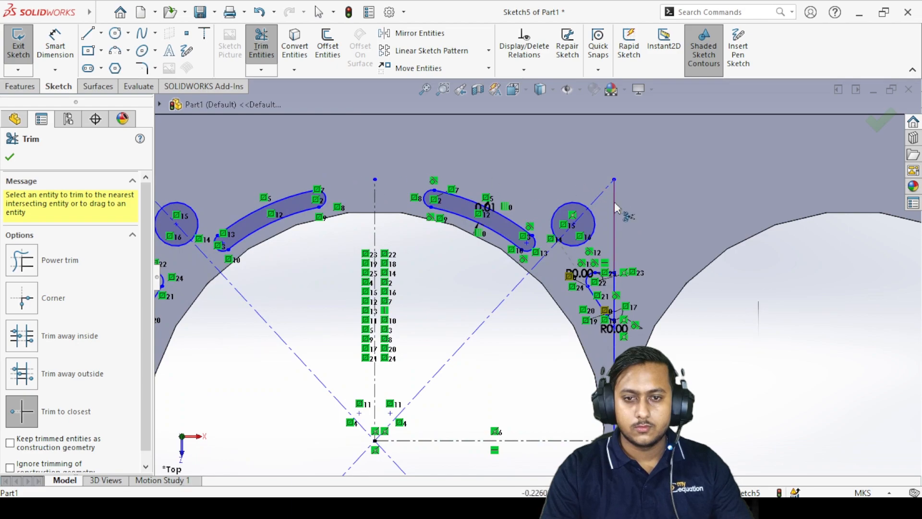
{"action": "scroll", "coordinate": [619, 333], "scroll_direction": "down", "scroll_amount": 5}
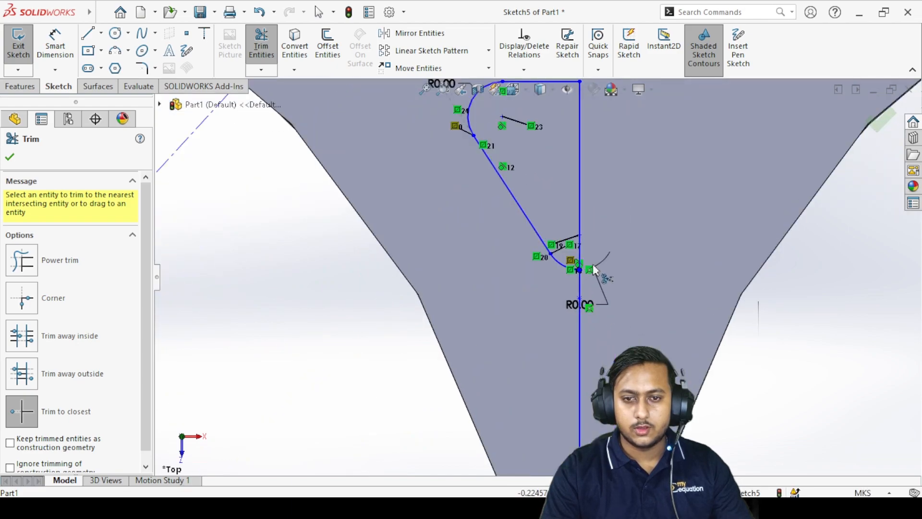
{"action": "left_click", "coordinate": [582, 371]}
- Trim away the rectangle's lower edge and the parts of its left edge outside the mirrored triangular pocket
{"action": "scroll", "coordinate": [520, 341], "scroll_direction": "up", "scroll_amount": 8}
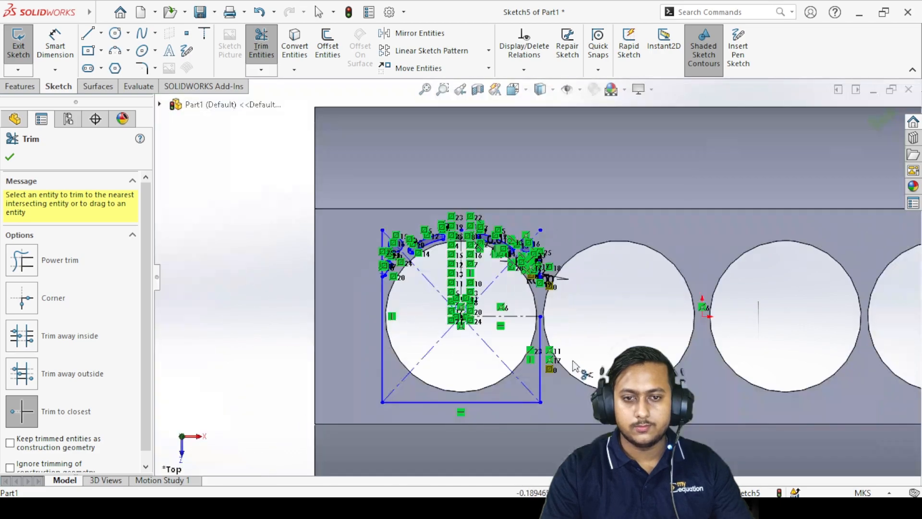
{"action": "scroll", "coordinate": [519, 341], "scroll_direction": "down", "scroll_amount": 5}
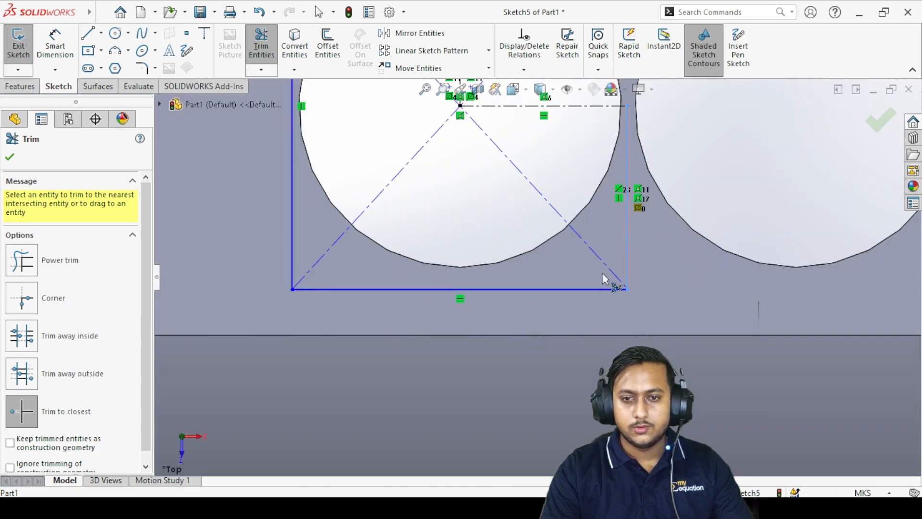
{"action": "left_click", "coordinate": [291, 224]}
{"action": "scroll", "coordinate": [400, 227], "scroll_direction": "up", "scroll_amount": 7}
{"action": "scroll", "coordinate": [514, 204], "scroll_direction": "down", "scroll_amount": 6}
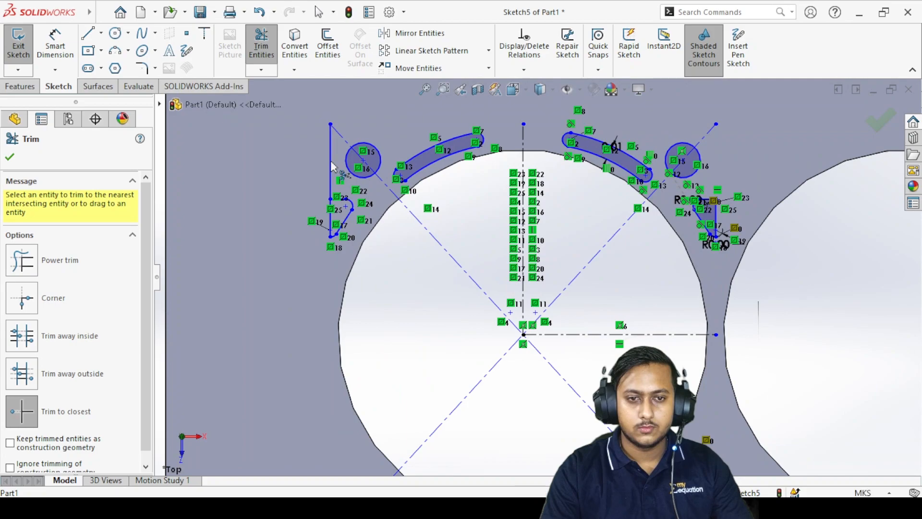
{"action": "left_click", "coordinate": [331, 169]}
{"action": "scroll", "coordinate": [342, 215], "scroll_direction": "down", "scroll_amount": 5}
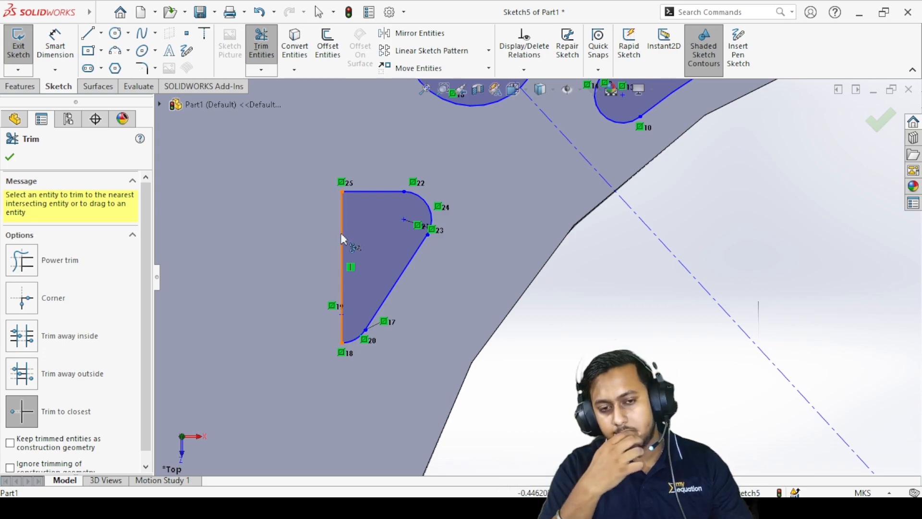
{"action": "scroll", "coordinate": [590, 319], "scroll_direction": "up", "scroll_amount": 5}
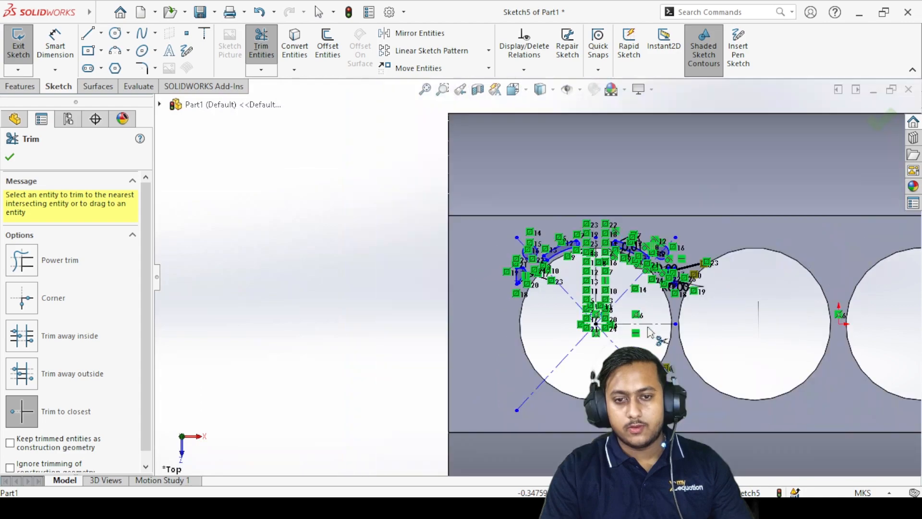
{"action": "scroll", "coordinate": [659, 278], "scroll_direction": "down", "scroll_amount": 8}
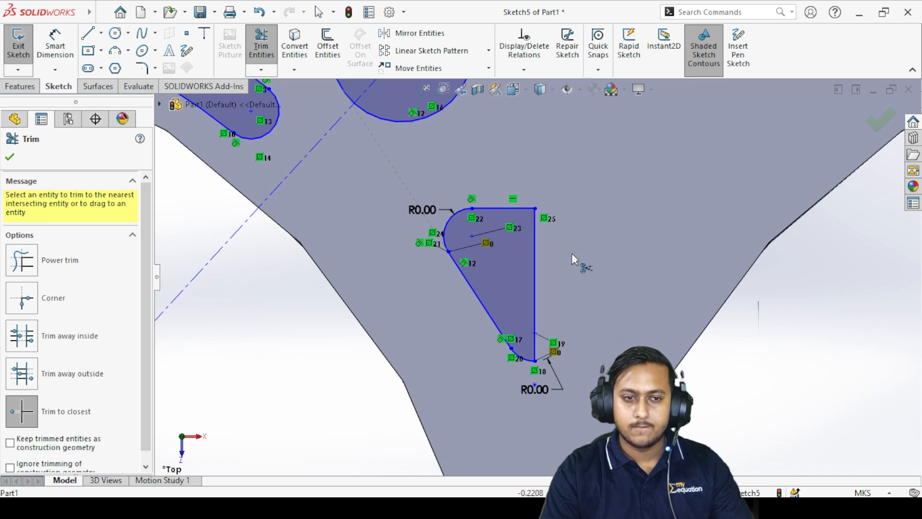
{"action": "scroll", "coordinate": [659, 312], "scroll_direction": "up", "scroll_amount": 5}
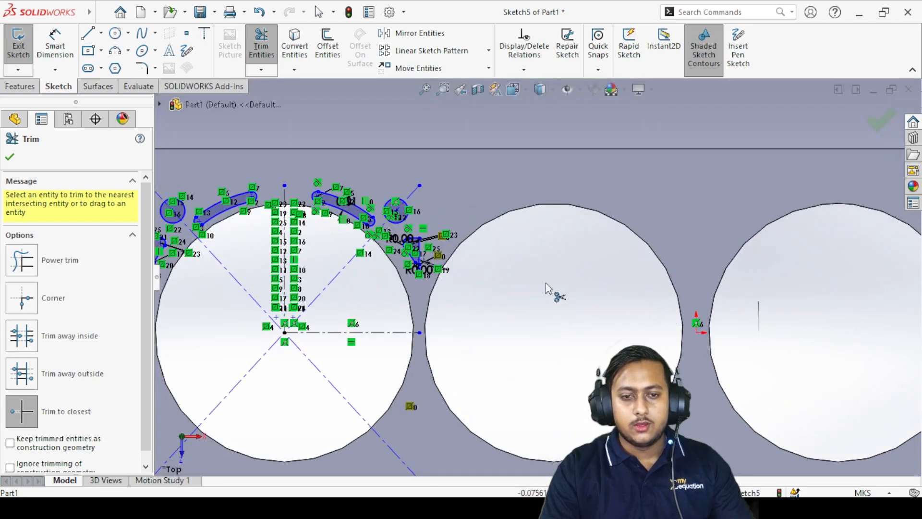
{"action": "left_click", "coordinate": [18, 157]}
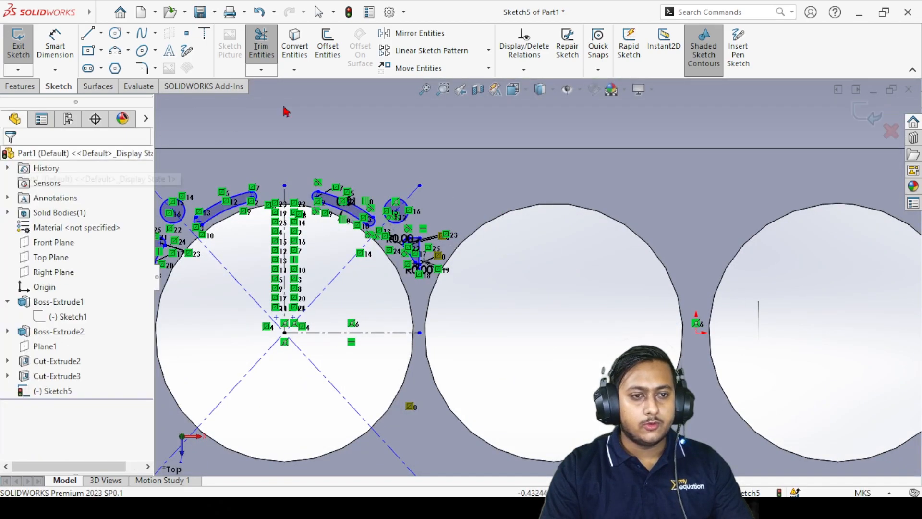
- Choose the triangular pockets, circles and curved slots on both sides above the first bore as the entities to mirror
{"action": "left_click", "coordinate": [432, 33]}
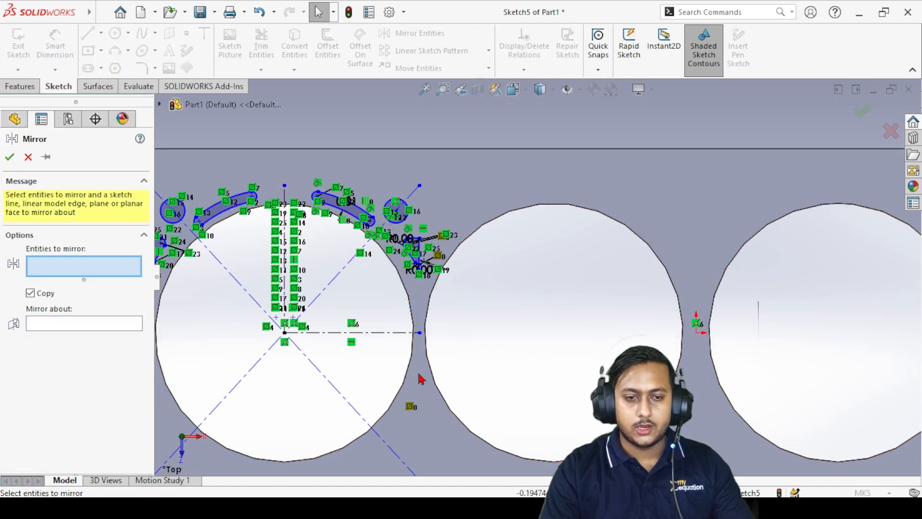
{"action": "scroll", "coordinate": [536, 278], "scroll_direction": "up", "scroll_amount": 2}
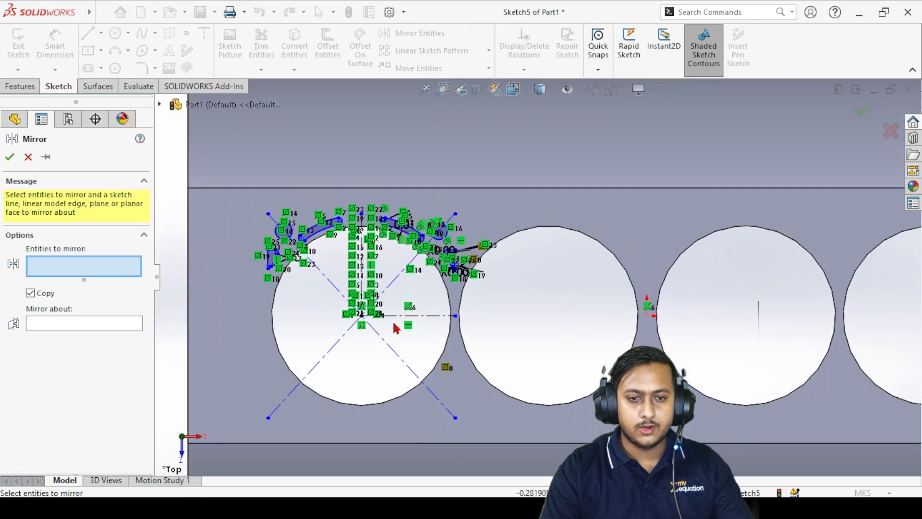
{"action": "scroll", "coordinate": [408, 355], "scroll_direction": "down", "scroll_amount": 2}
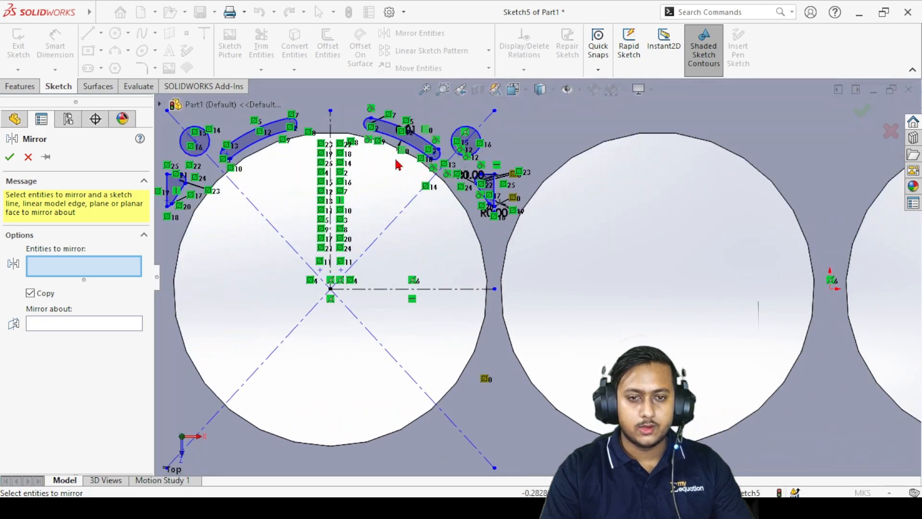
{"action": "scroll", "coordinate": [372, 156], "scroll_direction": "down", "scroll_amount": 2}
{"action": "scroll", "coordinate": [377, 160], "scroll_direction": "up", "scroll_amount": 4}
{"action": "scroll", "coordinate": [380, 160], "scroll_direction": "down", "scroll_amount": 3}
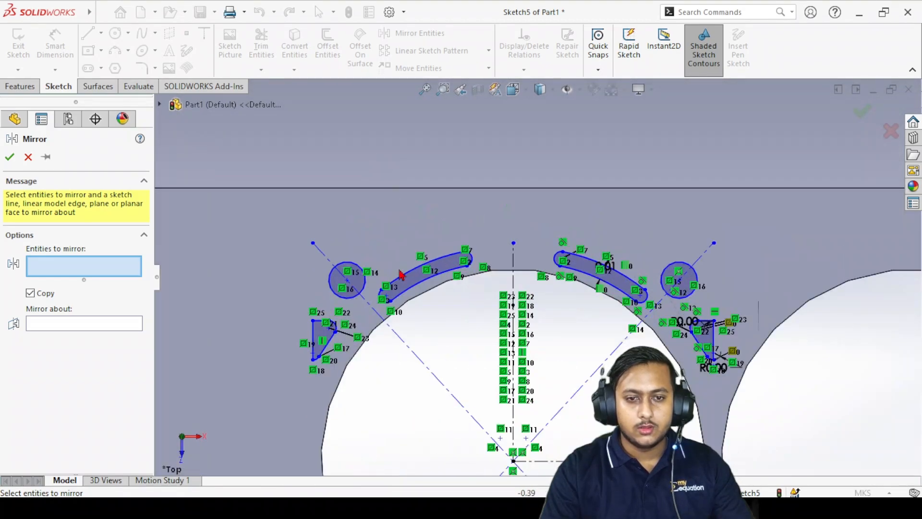
{"action": "left_click", "coordinate": [324, 342]}
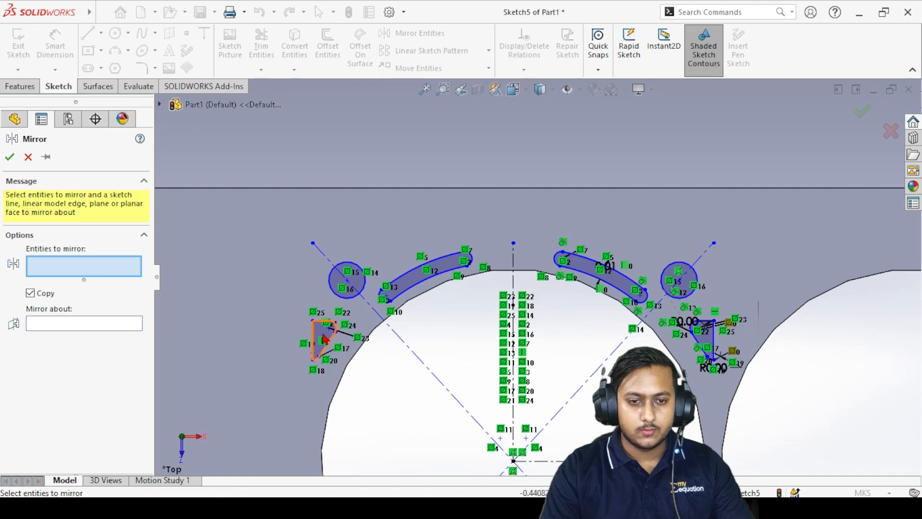
{"action": "left_click", "coordinate": [340, 285]}
{"action": "left_click", "coordinate": [427, 283]}
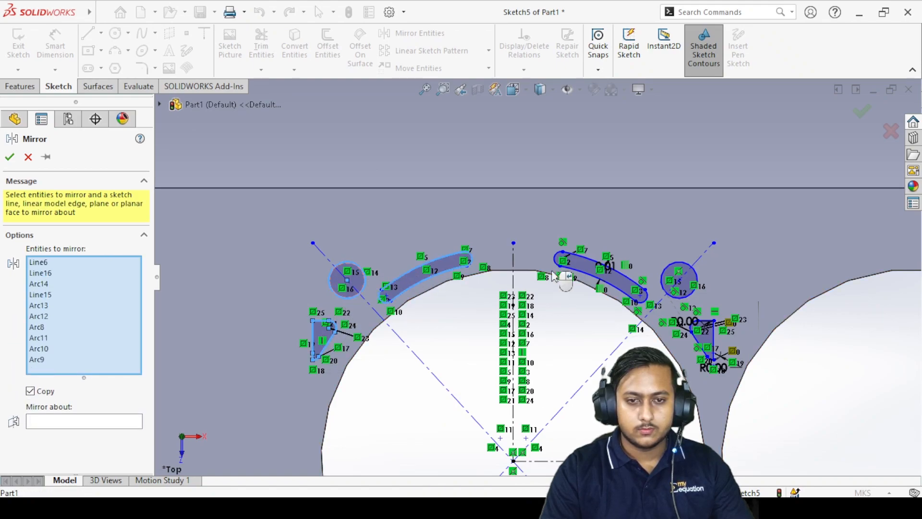
{"action": "left_click", "coordinate": [592, 274]}
{"action": "left_click", "coordinate": [690, 278]}
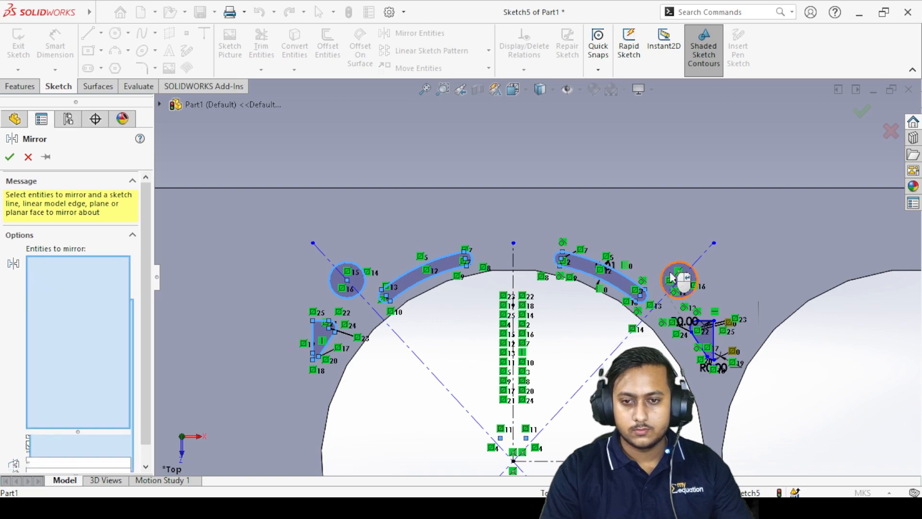
{"action": "left_click", "coordinate": [712, 342]}
- Mirror the chosen pockets, circles and slots about the first bore's horizontal centerline, keeping the originals
{"action": "scroll", "coordinate": [624, 312], "scroll_direction": "up", "scroll_amount": 3}
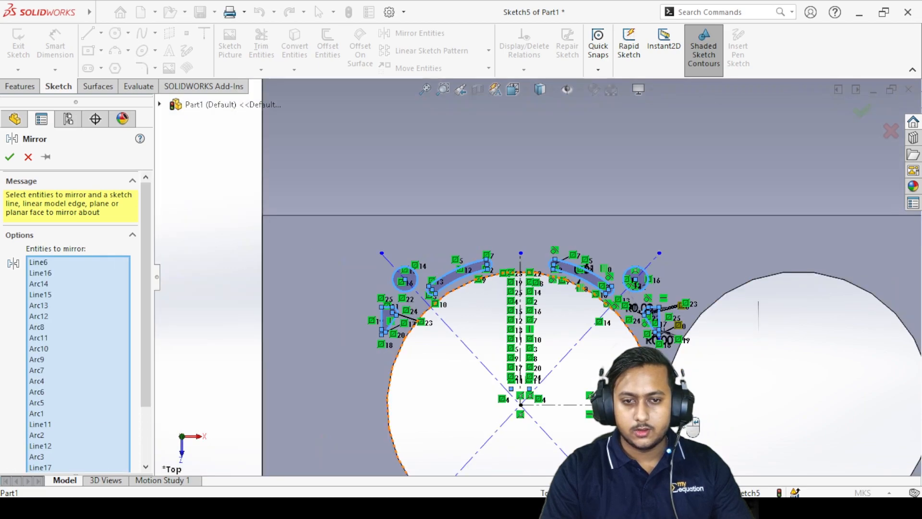
{"action": "left_click_drag", "start_coordinate": [146, 301], "coordinate": [146, 370]}
{"action": "left_click", "coordinate": [88, 456]}
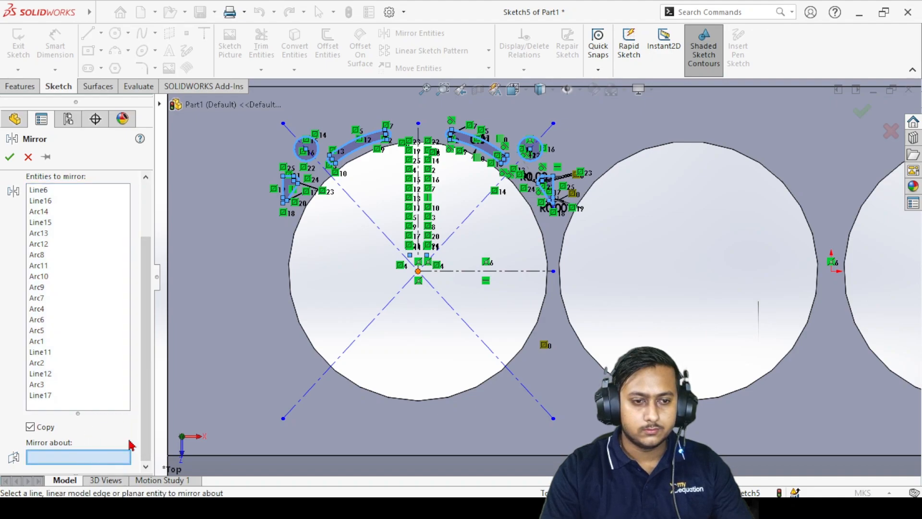
{"action": "left_click", "coordinate": [458, 272]}
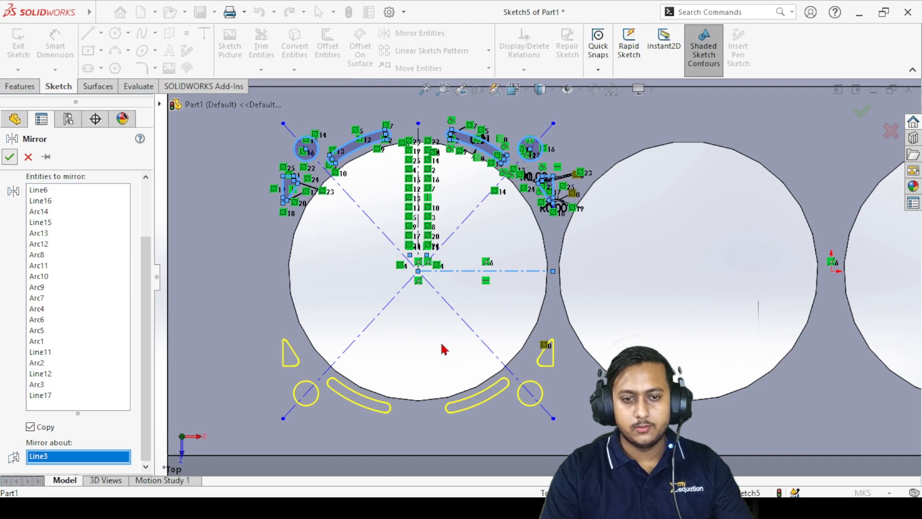
{"action": "key", "text": "Return"}
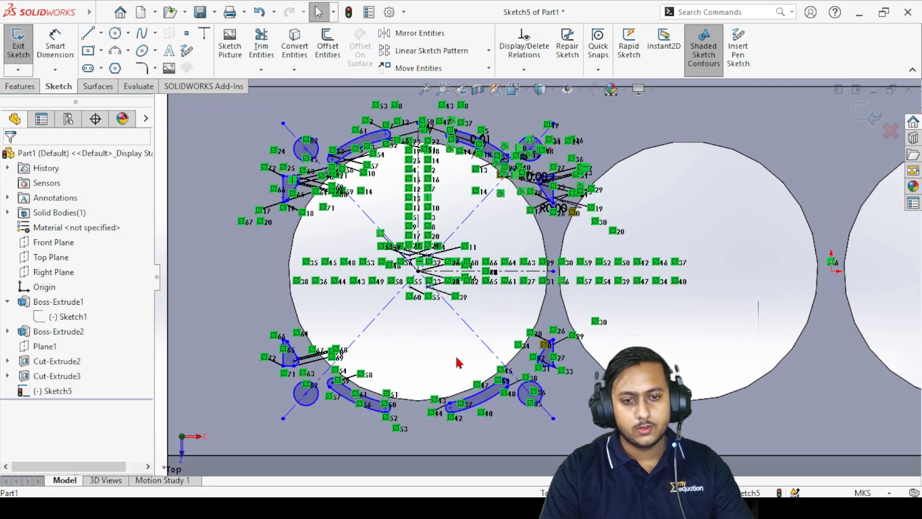
- Set up a linear sketch pattern with the first bore's upper-left curved slot, circle and triangular pocket as entities
{"action": "key", "text": "f"}
{"action": "scroll", "coordinate": [412, 231], "scroll_direction": "down", "scroll_amount": 2}
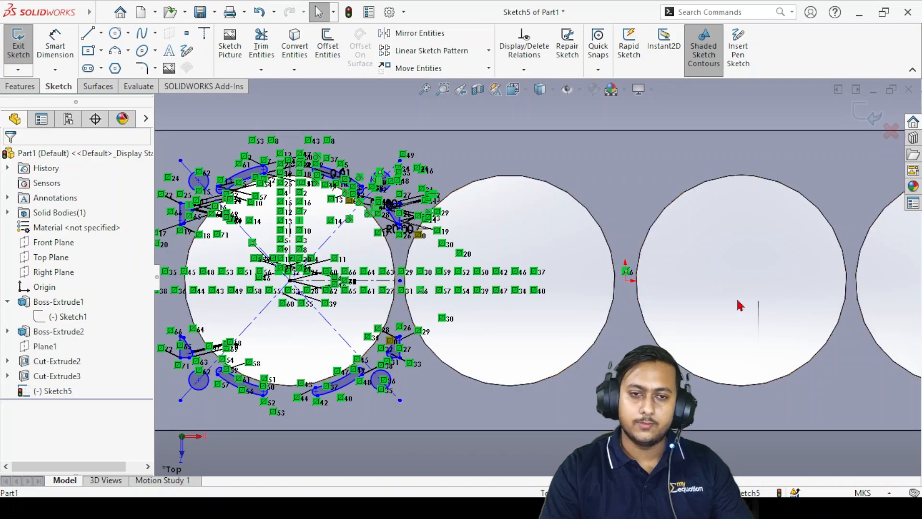
{"action": "left_click", "coordinate": [454, 56]}
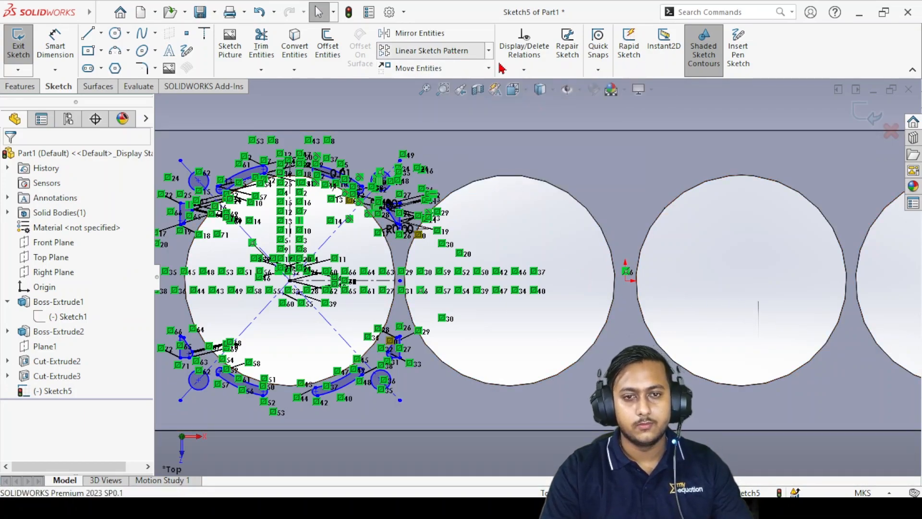
{"action": "scroll", "coordinate": [576, 330], "scroll_direction": "up", "scroll_amount": 5}
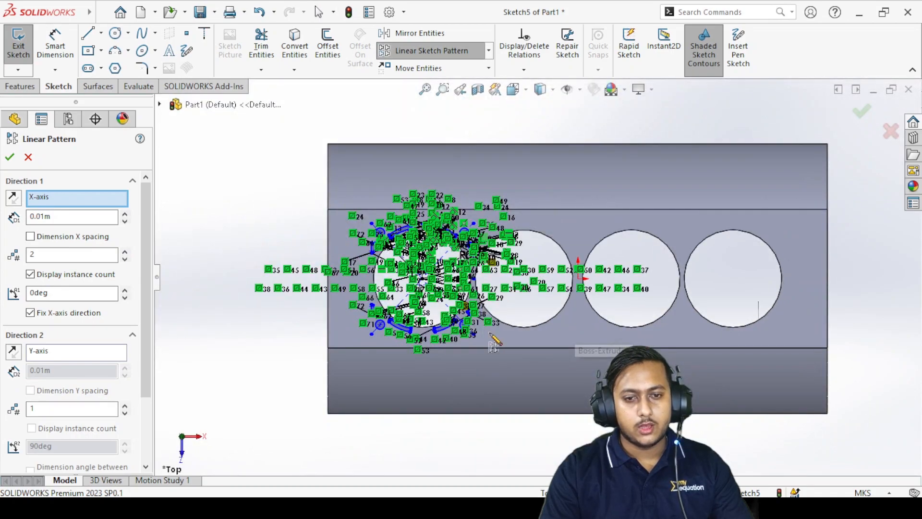
{"action": "scroll", "coordinate": [494, 340], "scroll_direction": "down", "scroll_amount": 3}
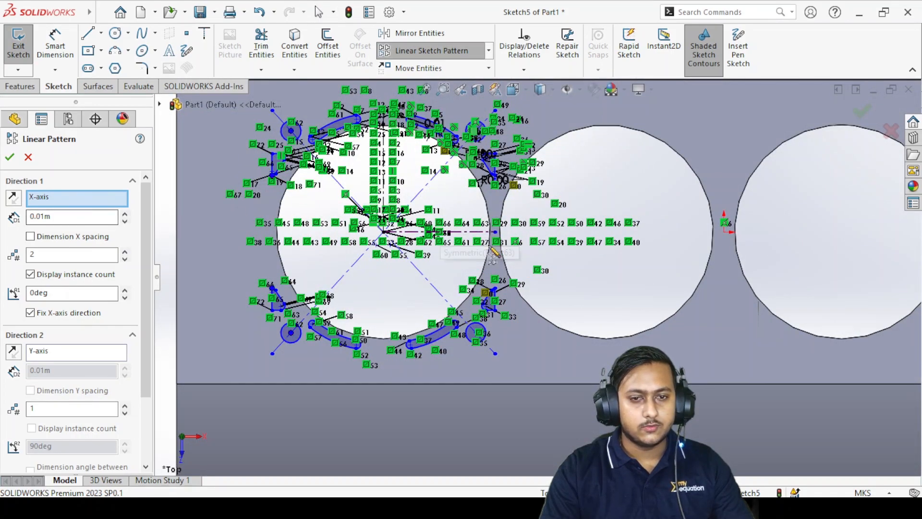
{"action": "scroll", "coordinate": [539, 275], "scroll_direction": "up", "scroll_amount": 1}
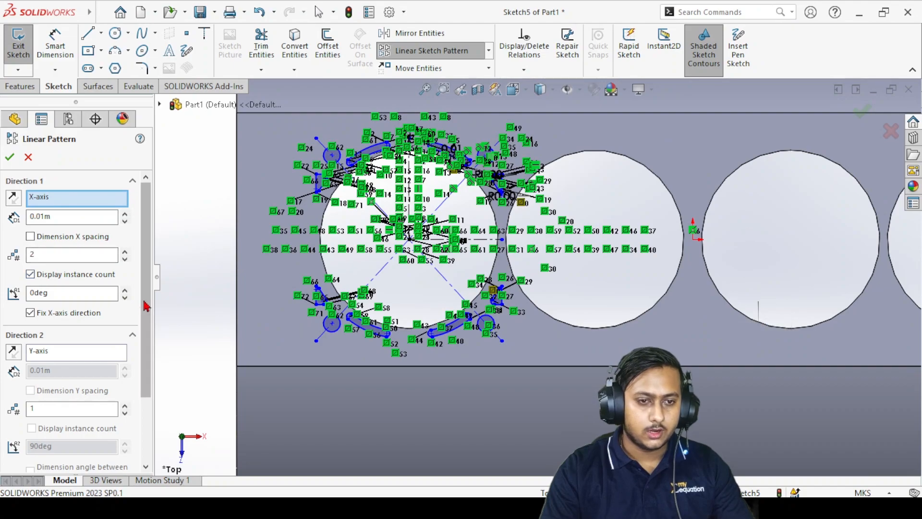
{"action": "scroll", "coordinate": [144, 307], "scroll_direction": "down", "scroll_amount": 3}
{"action": "left_click", "coordinate": [88, 441]}
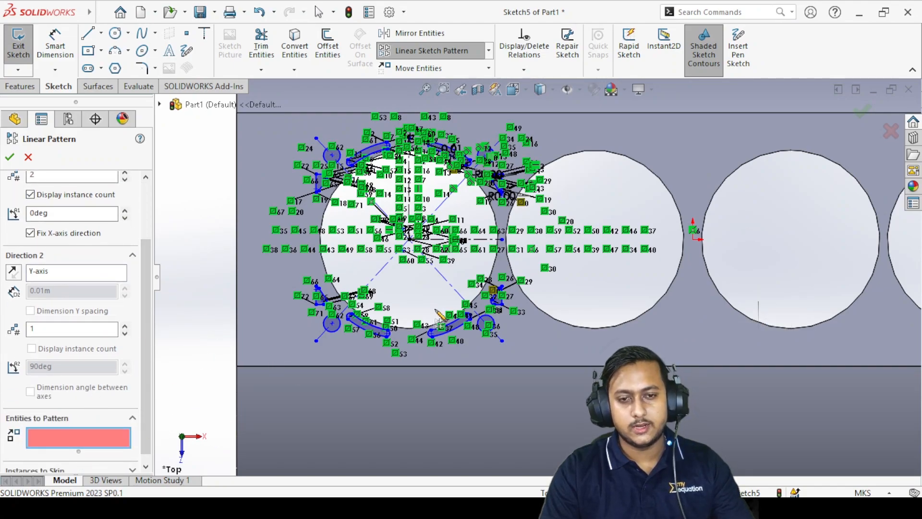
{"action": "scroll", "coordinate": [434, 318], "scroll_direction": "up", "scroll_amount": 2}
{"action": "scroll", "coordinate": [312, 225], "scroll_direction": "down", "scroll_amount": 4}
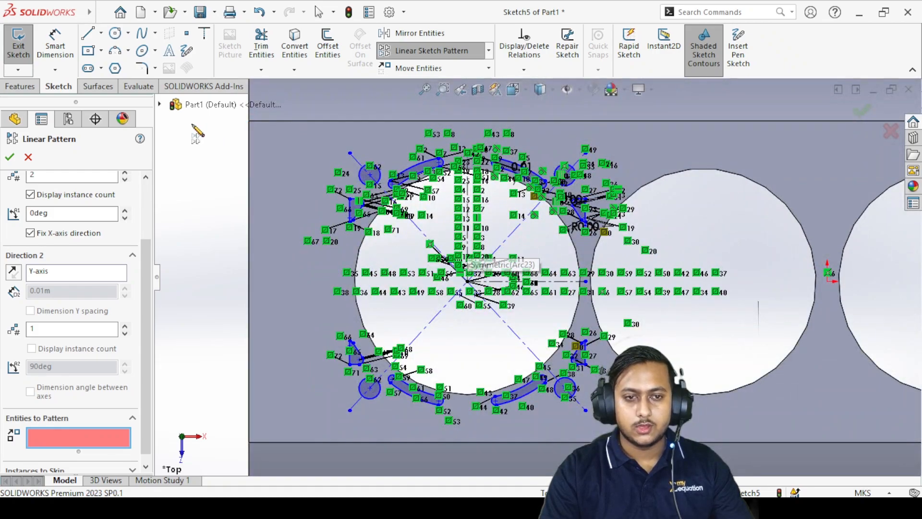
{"action": "left_click", "coordinate": [390, 231]}
{"action": "scroll", "coordinate": [405, 196], "scroll_direction": "down", "scroll_amount": 5}
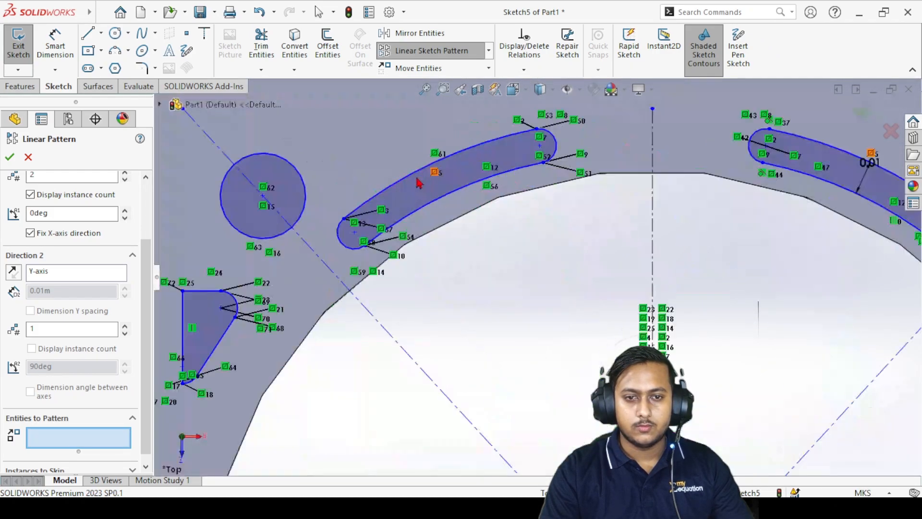
{"action": "left_click", "coordinate": [424, 195]}
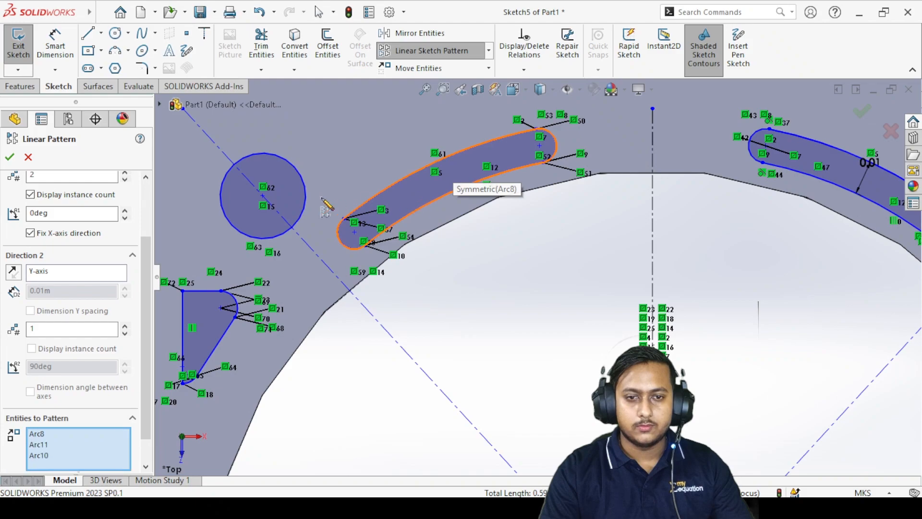
{"action": "left_click", "coordinate": [295, 192]}
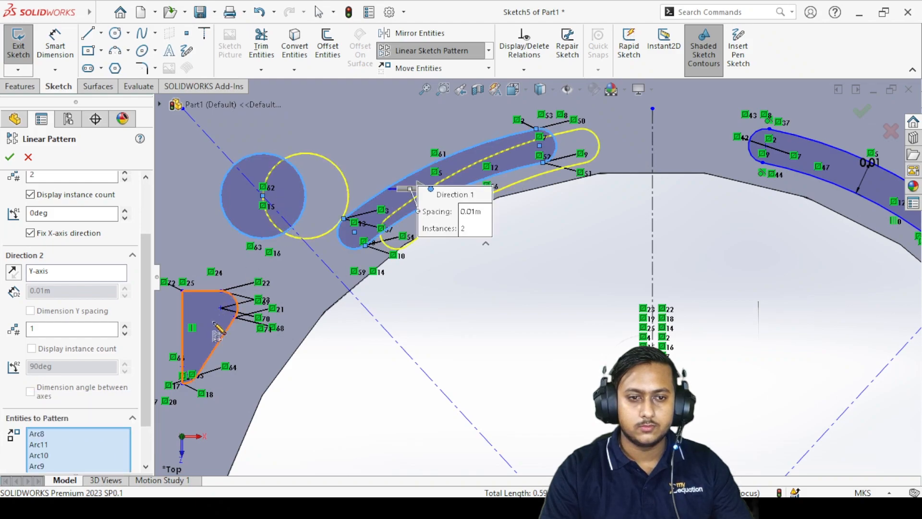
{"action": "left_click", "coordinate": [214, 334]}
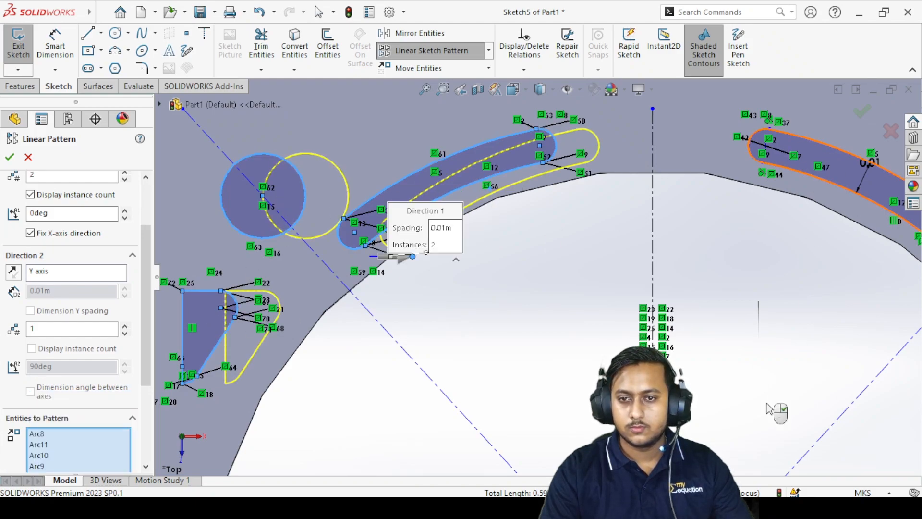
- Add the first bore's upper-right curved slot, circle and triangular pocket to the entities to pattern
{"action": "scroll", "coordinate": [766, 416], "scroll_direction": "up", "scroll_amount": 5}
{"action": "scroll", "coordinate": [671, 321], "scroll_direction": "down", "scroll_amount": 5}
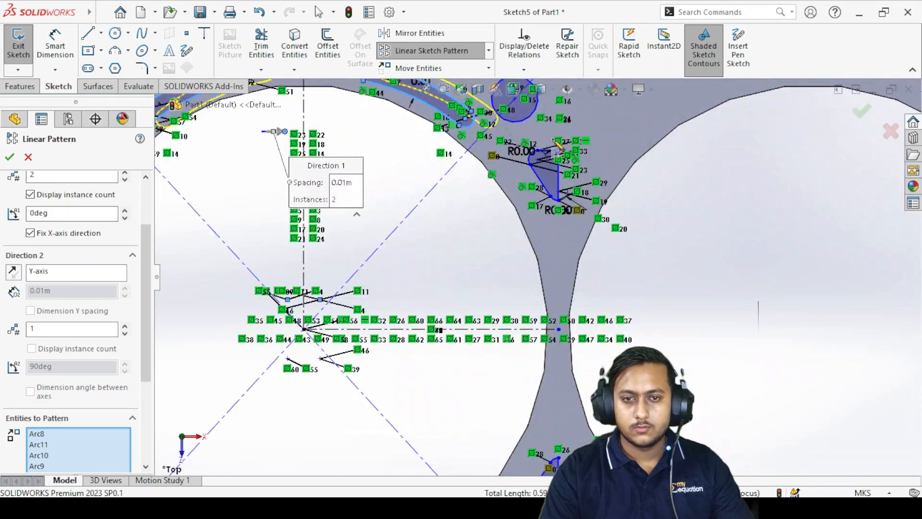
{"action": "left_click", "coordinate": [555, 179]}
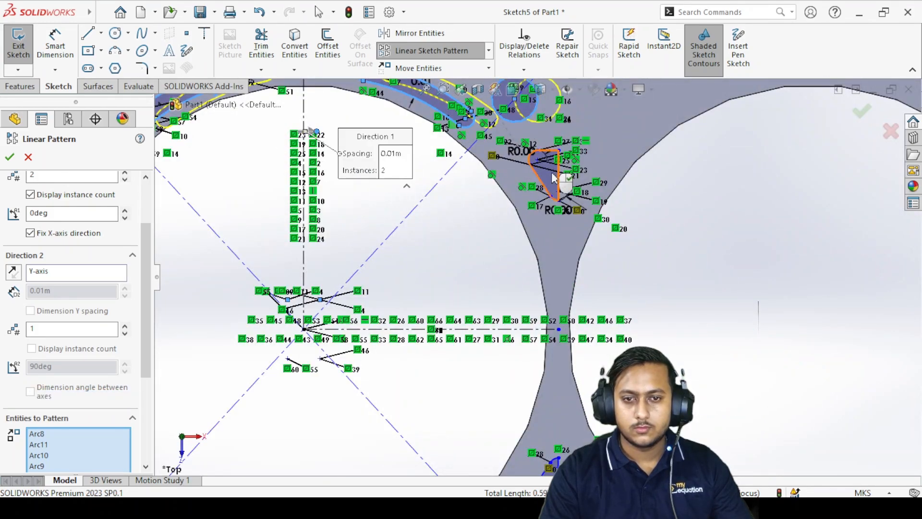
- Add both triangular pockets, circles and curved slots along the first bore's lower half to the entities to pattern
{"action": "scroll", "coordinate": [561, 382], "scroll_direction": "up", "scroll_amount": 3}
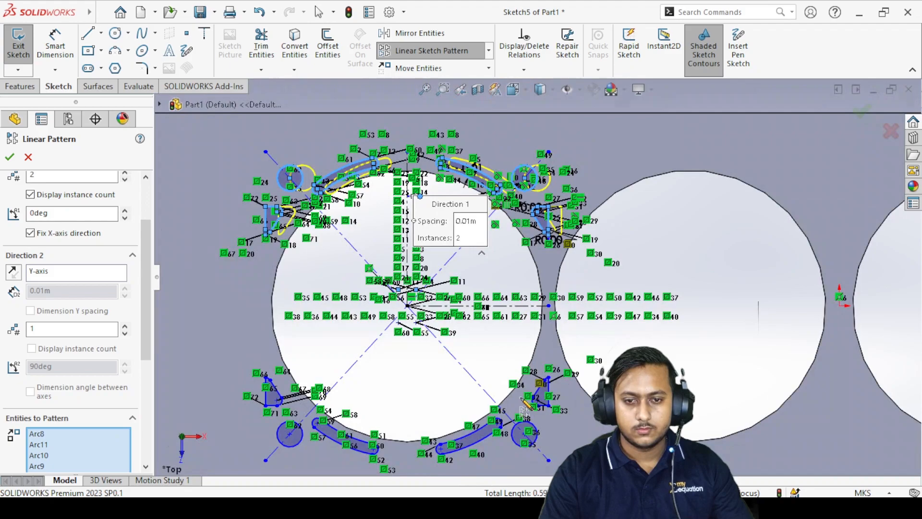
{"action": "scroll", "coordinate": [525, 405], "scroll_direction": "down", "scroll_amount": 3}
{"action": "scroll", "coordinate": [556, 375], "scroll_direction": "up", "scroll_amount": 4}
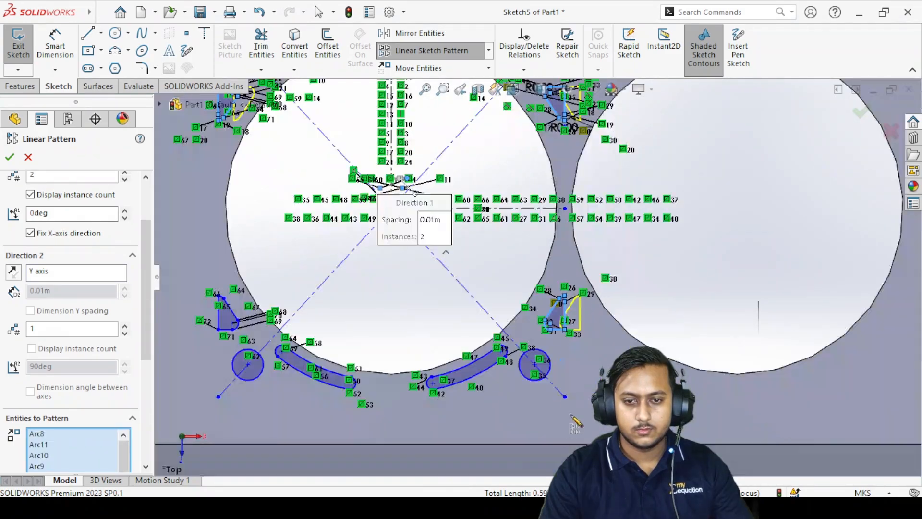
{"action": "scroll", "coordinate": [531, 370], "scroll_direction": "down", "scroll_amount": 5}
{"action": "left_click", "coordinate": [520, 263]}
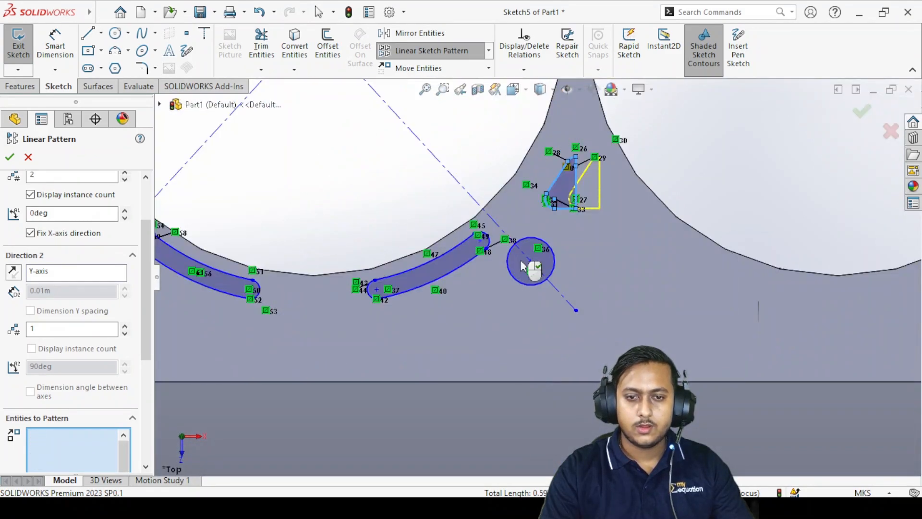
{"action": "left_click", "coordinate": [436, 270]}
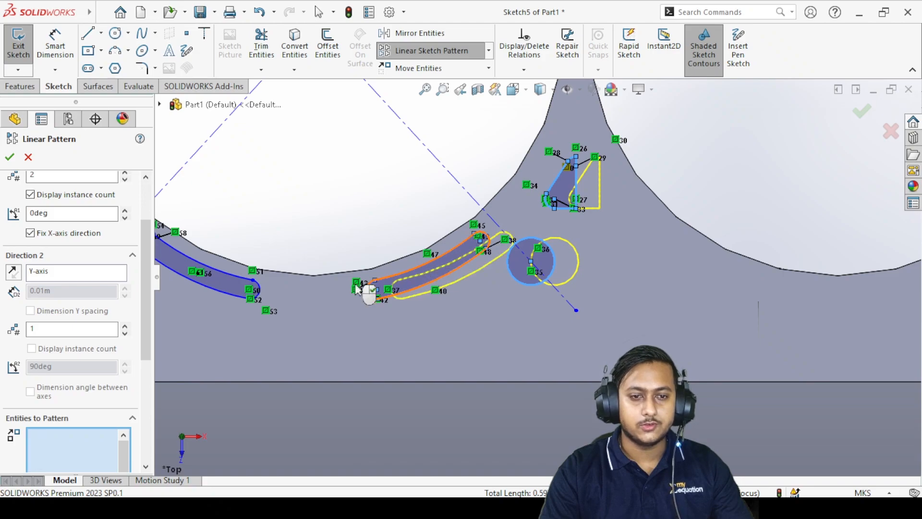
{"action": "left_click", "coordinate": [224, 289]}
{"action": "scroll", "coordinate": [324, 291], "scroll_direction": "up", "scroll_amount": 4}
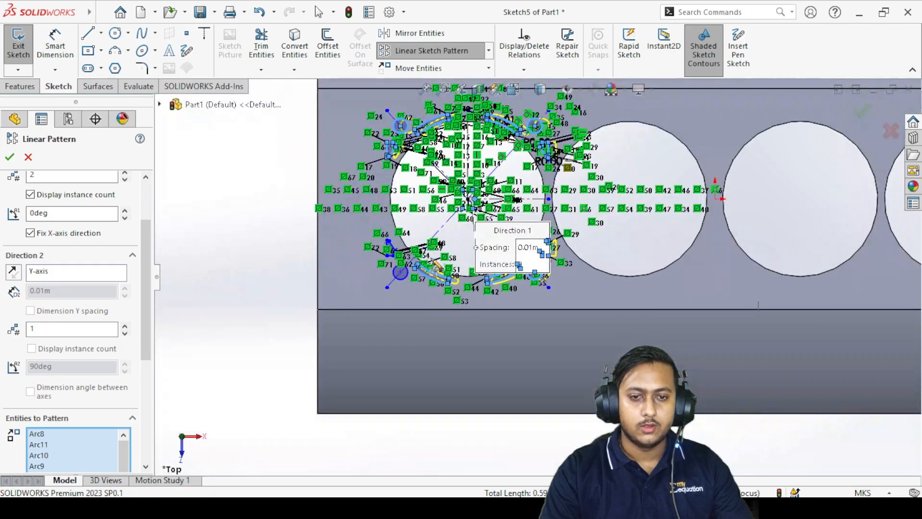
{"action": "scroll", "coordinate": [413, 269], "scroll_direction": "down", "scroll_amount": 5}
{"action": "left_click", "coordinate": [453, 389]}
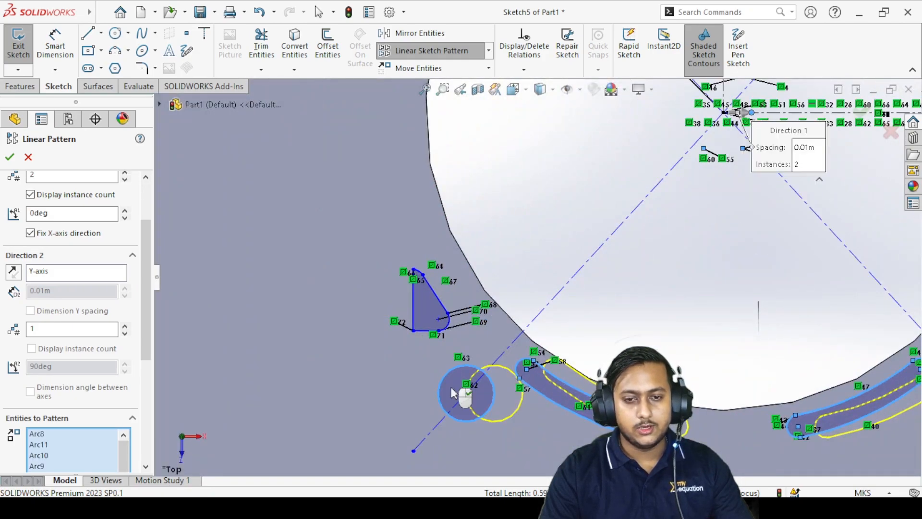
{"action": "left_click", "coordinate": [431, 307]}
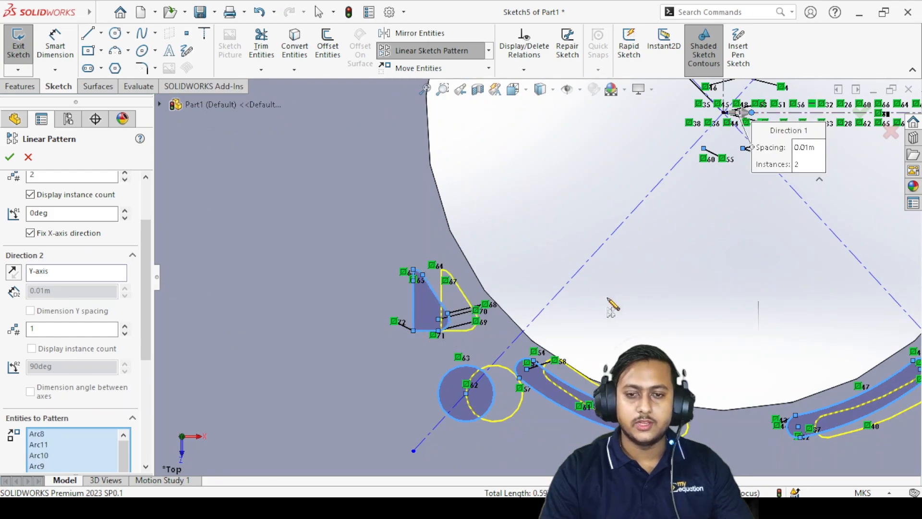
- Set the pattern along the X-axis to 0.22 m spacing and 4 instances, covering all four bores
{"action": "scroll", "coordinate": [610, 307], "scroll_direction": "up", "scroll_amount": 4}
{"action": "scroll", "coordinate": [753, 235], "scroll_direction": "down", "scroll_amount": 3}
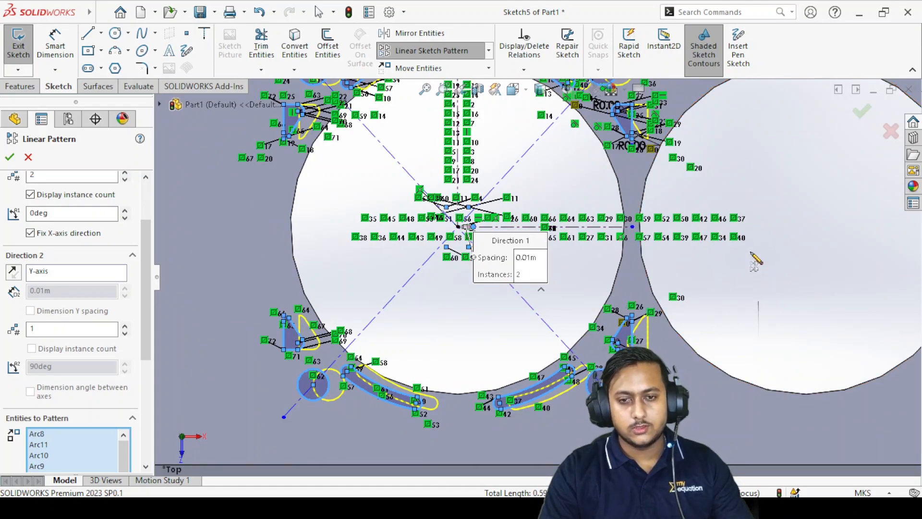
{"action": "scroll", "coordinate": [754, 260], "scroll_direction": "up", "scroll_amount": 3}
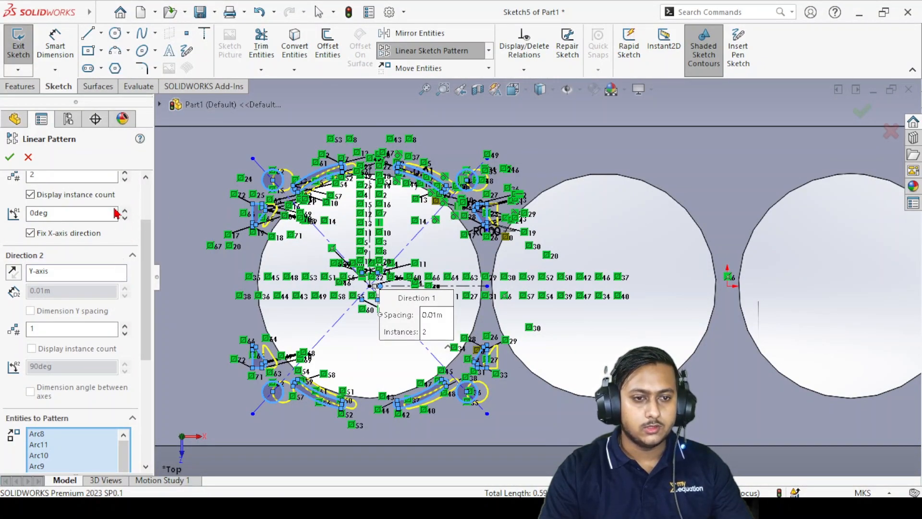
{"action": "scroll", "coordinate": [150, 282], "scroll_direction": "up", "scroll_amount": 3}
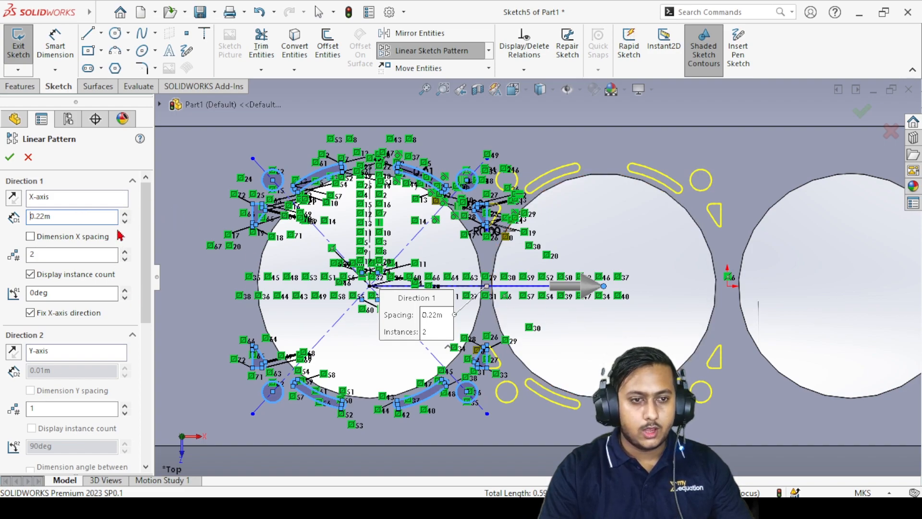
{"action": "left_click", "coordinate": [124, 252]}
{"action": "left_click", "coordinate": [125, 252]}
{"action": "scroll", "coordinate": [694, 332], "scroll_direction": "up", "scroll_amount": 4}
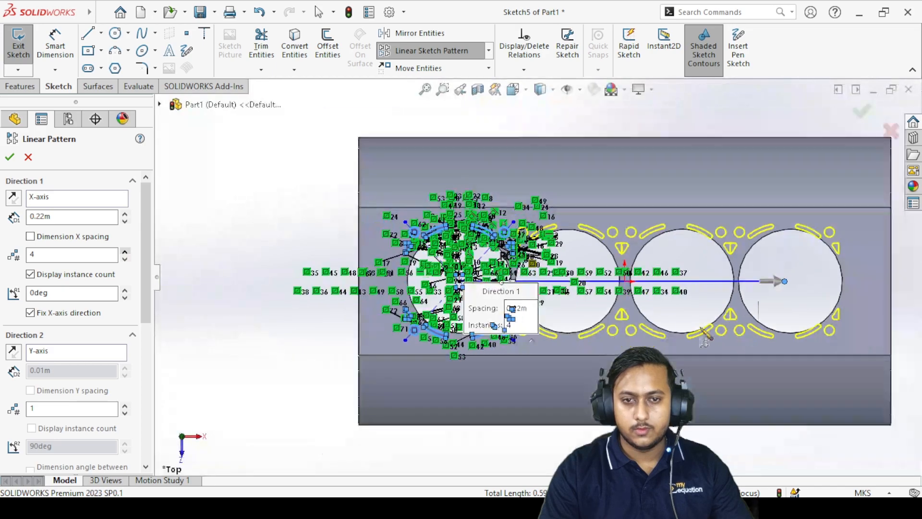
- Turn off the display of sketch relations and apply the linear sketch pattern across the four bores
{"action": "scroll", "coordinate": [742, 300], "scroll_direction": "down", "scroll_amount": 2}
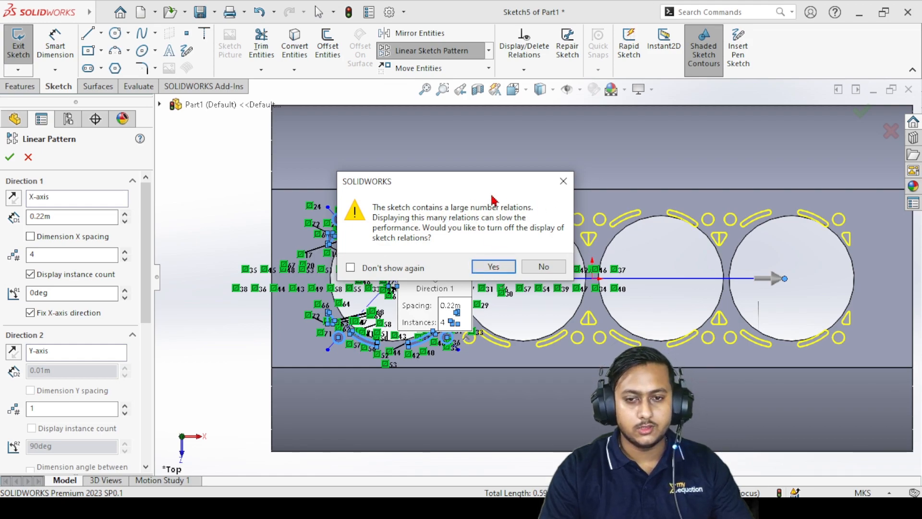
{"action": "left_click", "coordinate": [494, 269]}
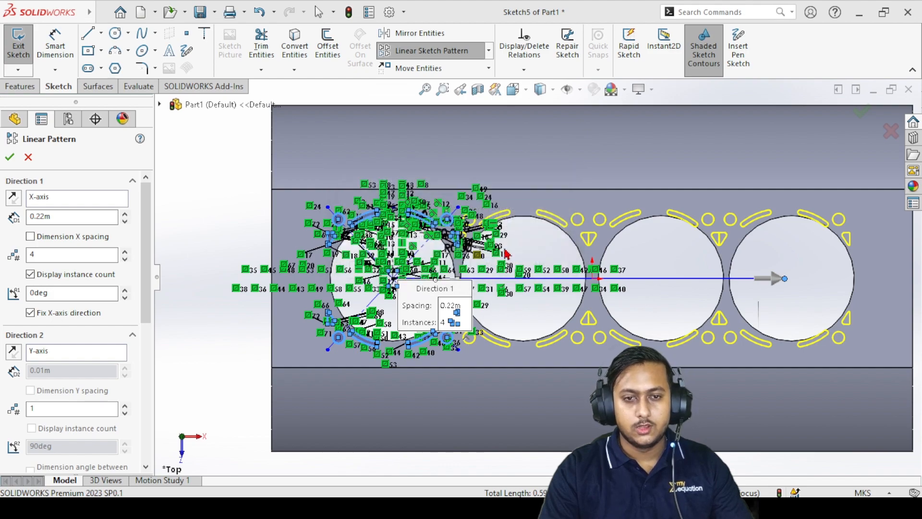
{"action": "key", "text": "Return"}
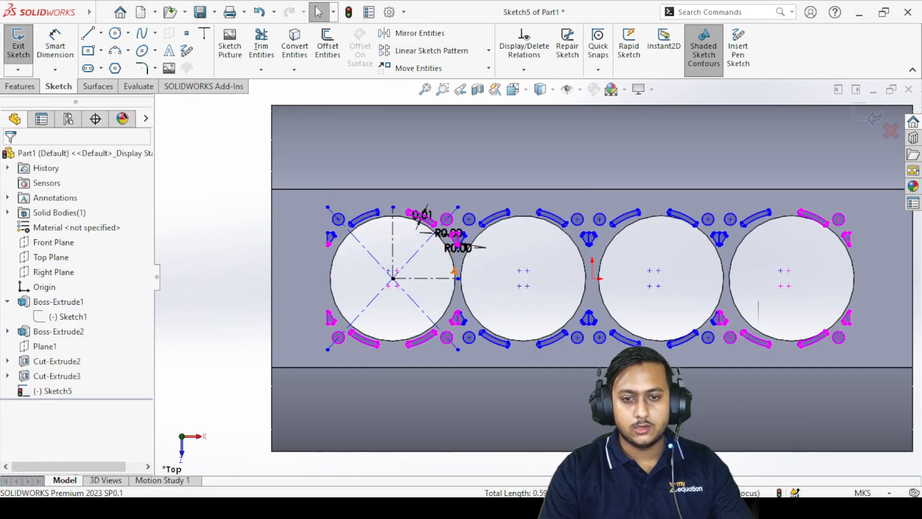
- Delete both overlapping vertical lines that divide the upper triangular pocket between the first and second bores
{"action": "scroll", "coordinate": [513, 291], "scroll_direction": "down", "scroll_amount": 3}
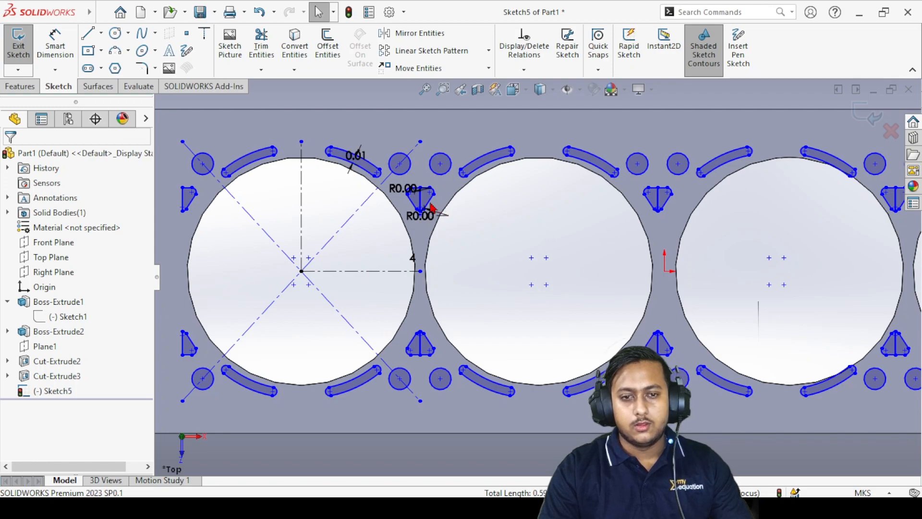
{"action": "scroll", "coordinate": [409, 178], "scroll_direction": "down", "scroll_amount": 2}
{"action": "scroll", "coordinate": [419, 213], "scroll_direction": "down", "scroll_amount": 4}
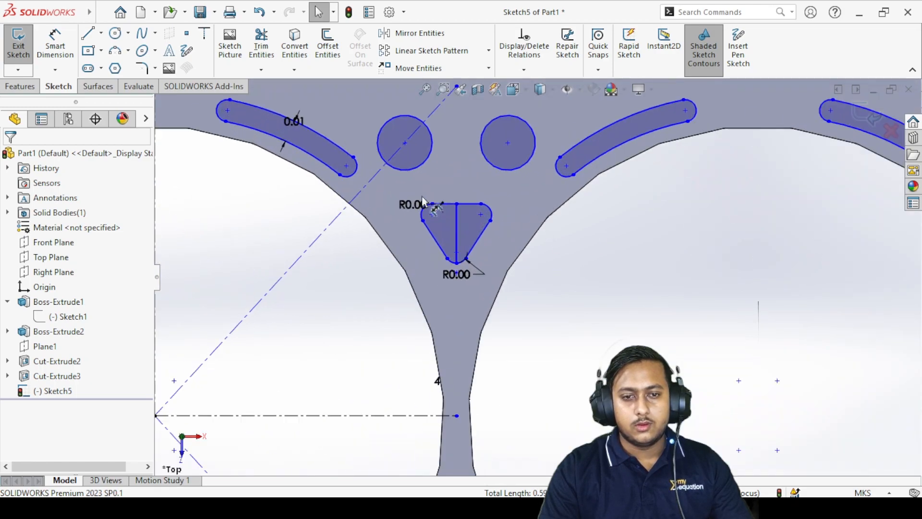
{"action": "scroll", "coordinate": [467, 240], "scroll_direction": "down", "scroll_amount": 1}
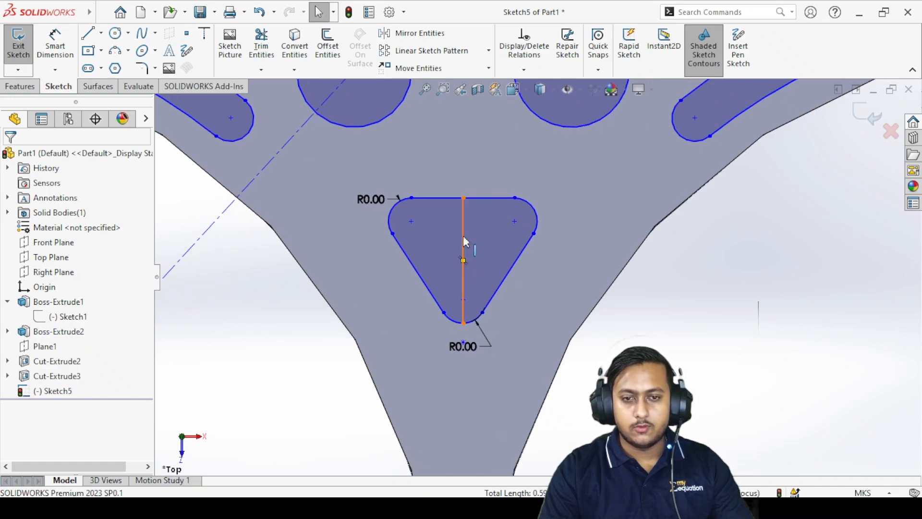
{"action": "left_click", "coordinate": [464, 242]}
{"action": "key", "text": "Delete"}
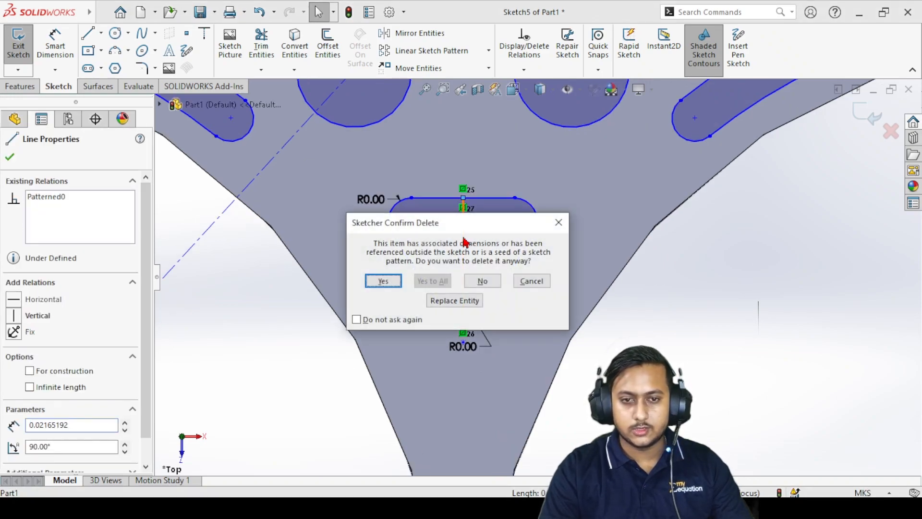
{"action": "left_click", "coordinate": [400, 281]}
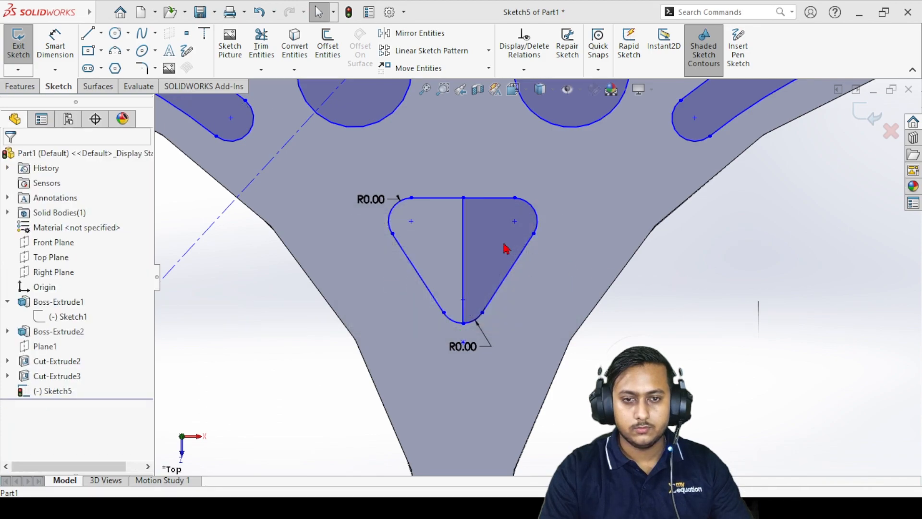
{"action": "left_click", "coordinate": [463, 235]}
{"action": "left_click", "coordinate": [721, 306]}
{"action": "key", "text": "Delete"}
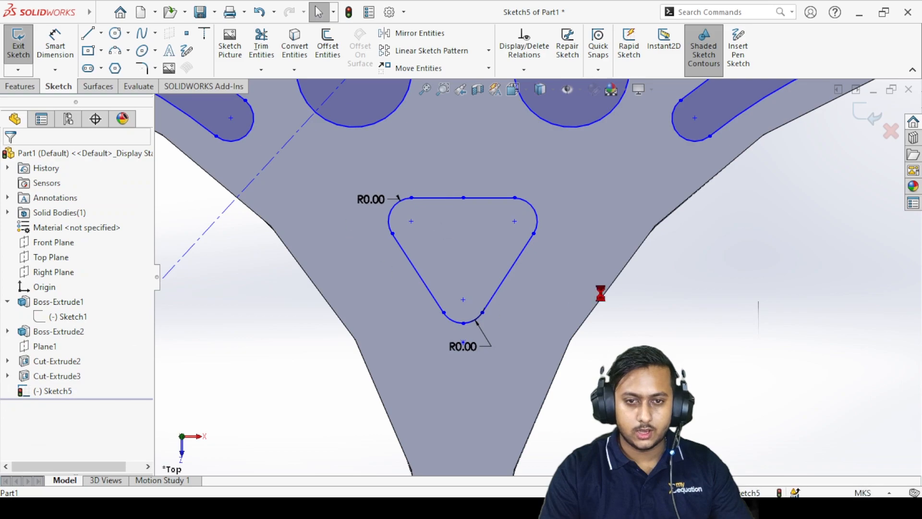
- Trim the vertical dividing lines out of the lower triangular pocket between the first and second bores
{"action": "scroll", "coordinate": [475, 223], "scroll_direction": "down", "scroll_amount": 5}
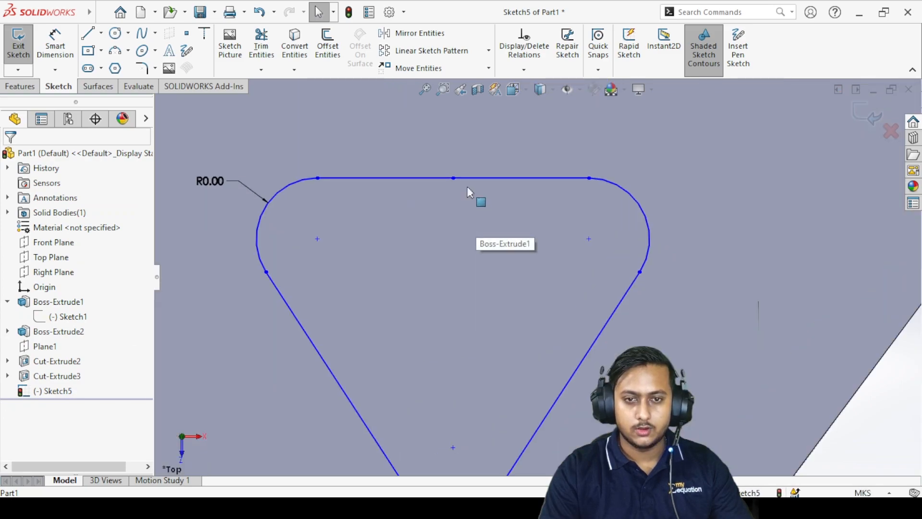
{"action": "scroll", "coordinate": [467, 188], "scroll_direction": "down", "scroll_amount": 6}
{"action": "scroll", "coordinate": [467, 189], "scroll_direction": "up", "scroll_amount": 7}
{"action": "scroll", "coordinate": [649, 345], "scroll_direction": "up", "scroll_amount": 6}
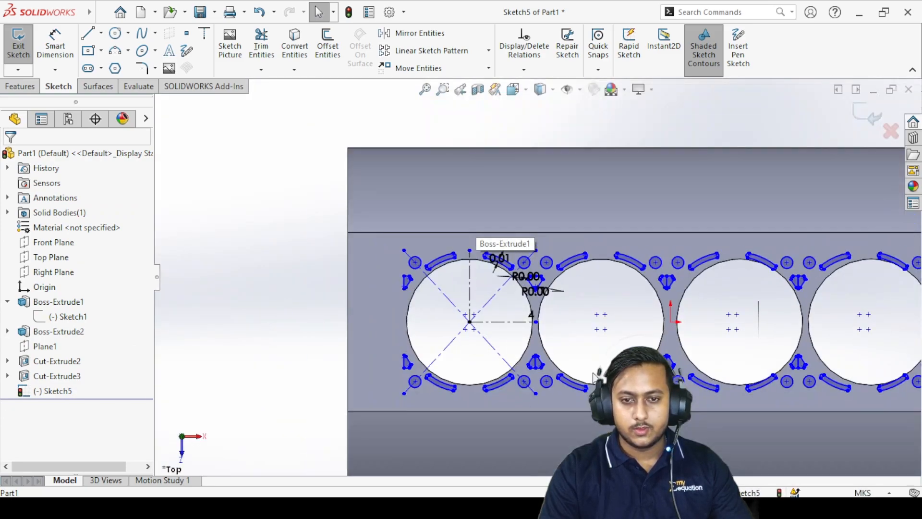
{"action": "scroll", "coordinate": [518, 347], "scroll_direction": "down", "scroll_amount": 6}
{"action": "scroll", "coordinate": [518, 346], "scroll_direction": "down", "scroll_amount": 2}
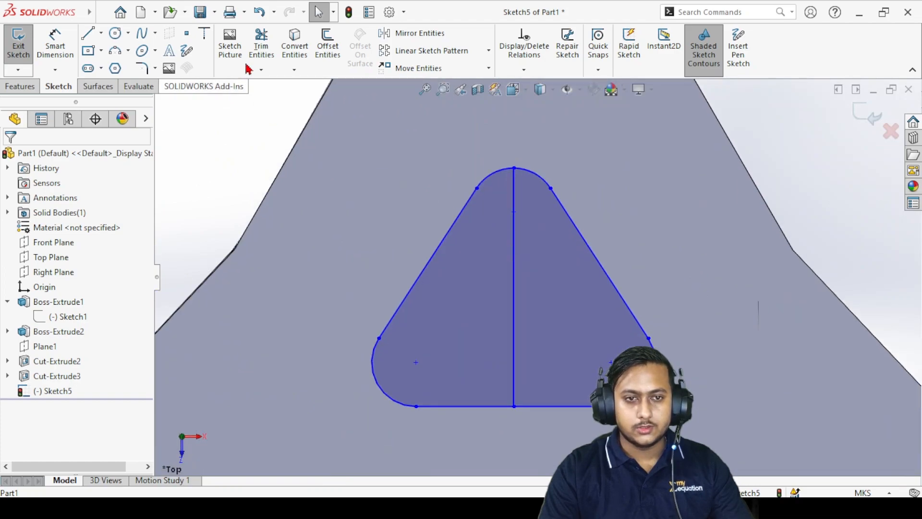
{"action": "left_click", "coordinate": [261, 46]}
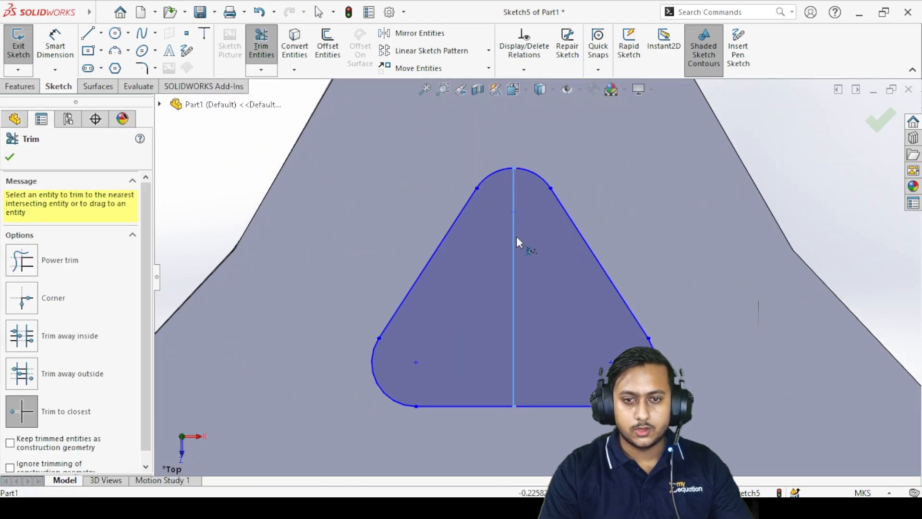
{"action": "left_click", "coordinate": [514, 241]}
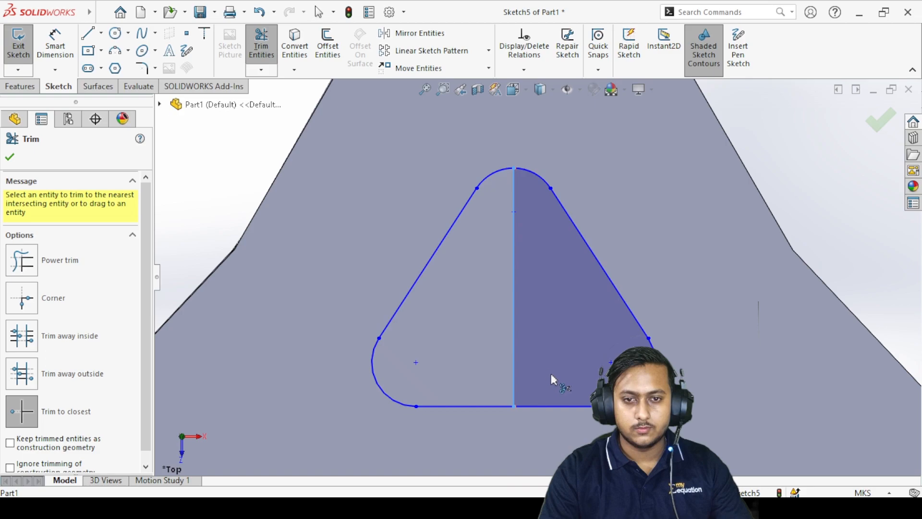
- Trim the dividing lines out of both triangular pockets between the second and third bores, using Trim to closest
{"action": "scroll", "coordinate": [537, 363], "scroll_direction": "up", "scroll_amount": 10}
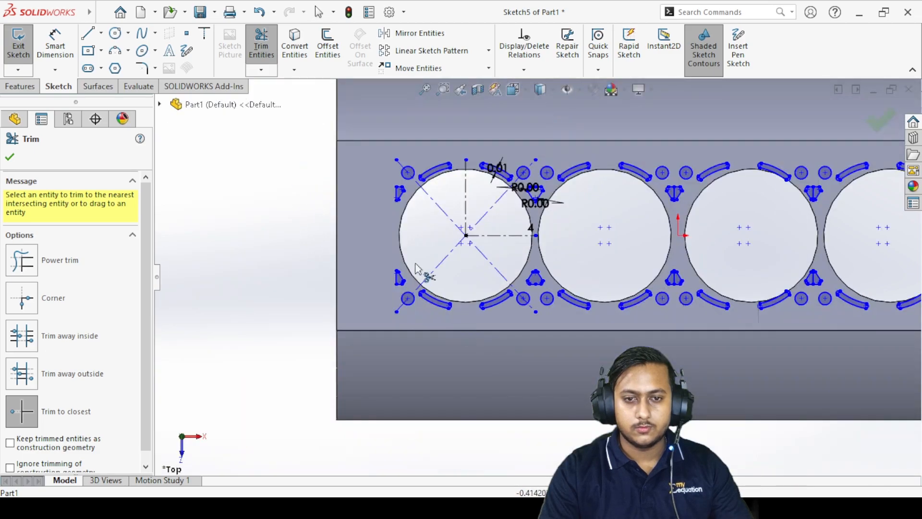
{"action": "scroll", "coordinate": [415, 267], "scroll_direction": "down", "scroll_amount": 5}
{"action": "scroll", "coordinate": [436, 278], "scroll_direction": "up", "scroll_amount": 5}
{"action": "scroll", "coordinate": [787, 274], "scroll_direction": "down", "scroll_amount": 3}
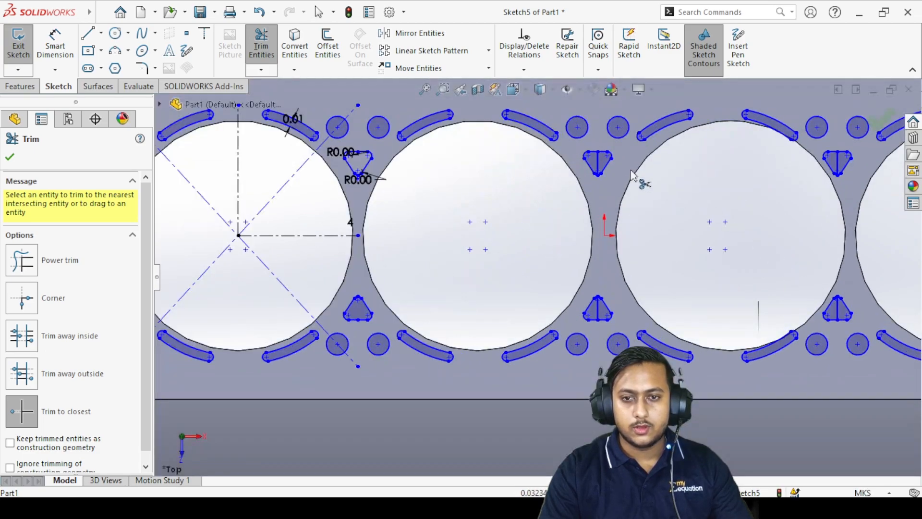
{"action": "scroll", "coordinate": [632, 174], "scroll_direction": "down", "scroll_amount": 5}
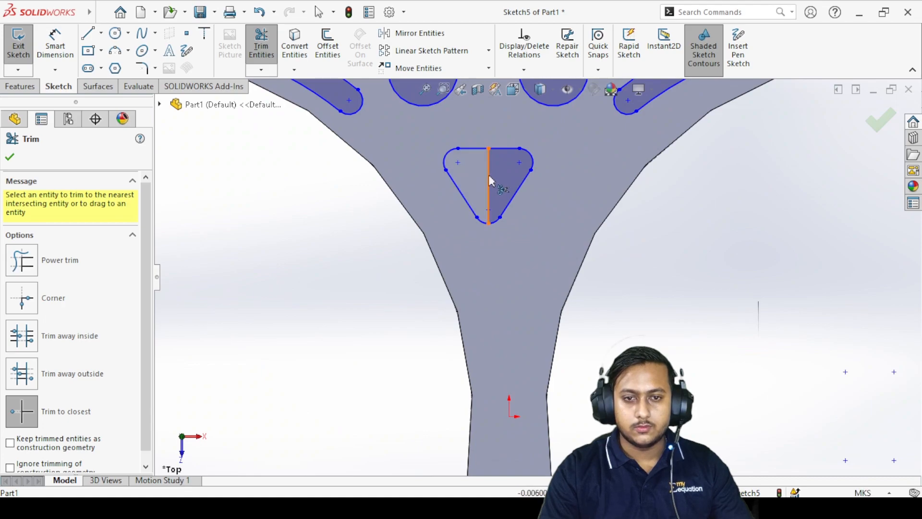
{"action": "scroll", "coordinate": [564, 302], "scroll_direction": "up", "scroll_amount": 5}
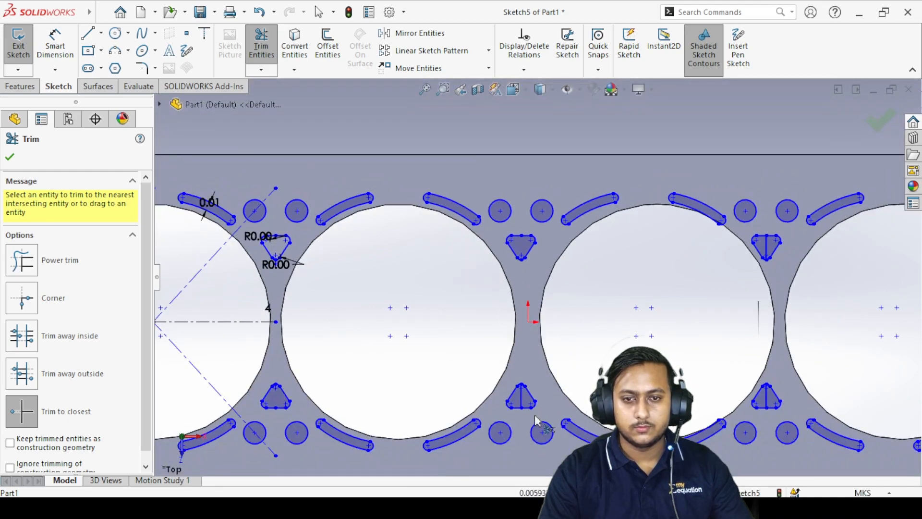
{"action": "scroll", "coordinate": [528, 394], "scroll_direction": "down", "scroll_amount": 4}
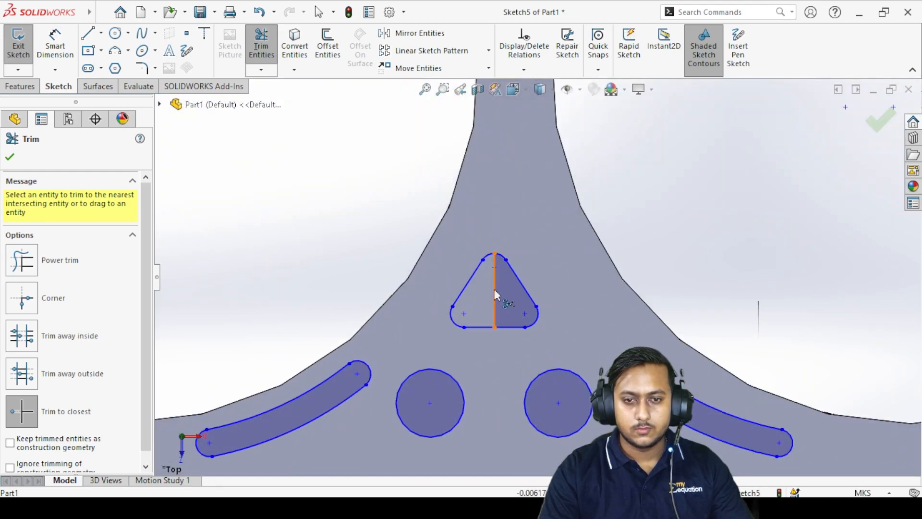
{"action": "scroll", "coordinate": [745, 258], "scroll_direction": "up", "scroll_amount": 5}
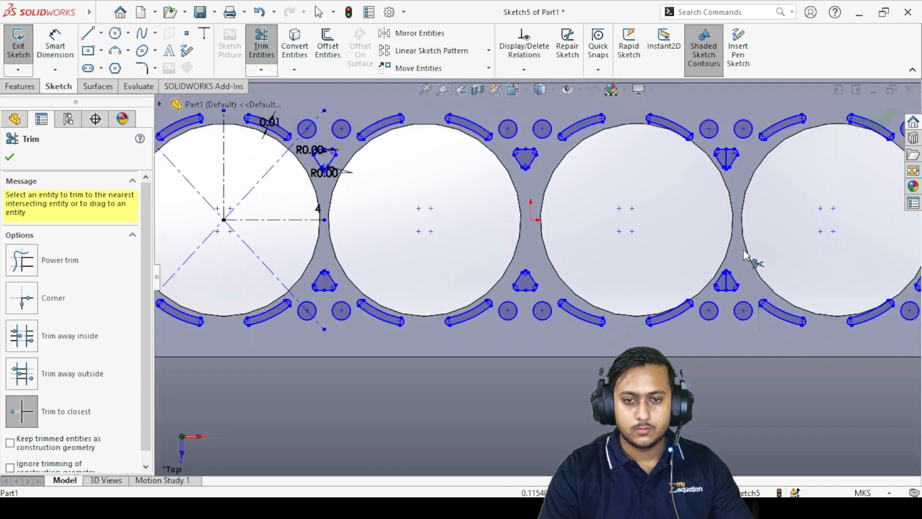
{"action": "scroll", "coordinate": [813, 181], "scroll_direction": "down", "scroll_amount": 4}
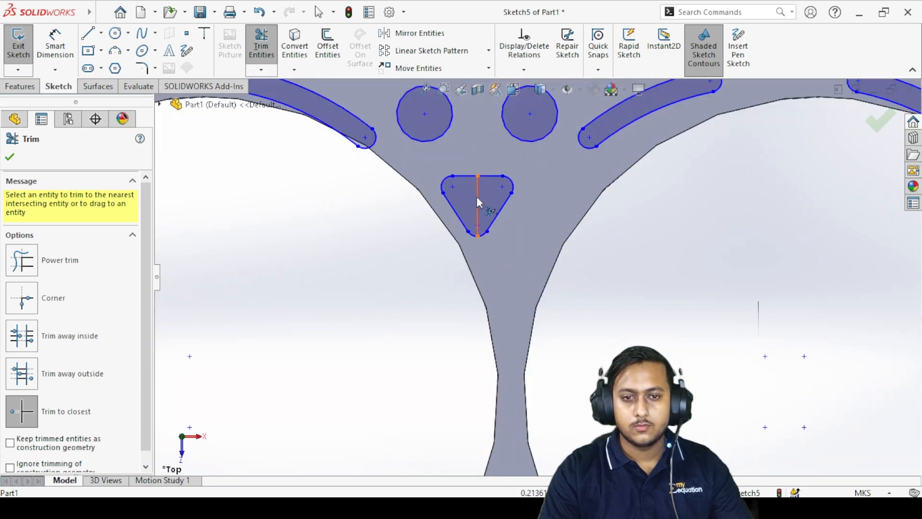
{"action": "scroll", "coordinate": [706, 288], "scroll_direction": "up", "scroll_amount": 5}
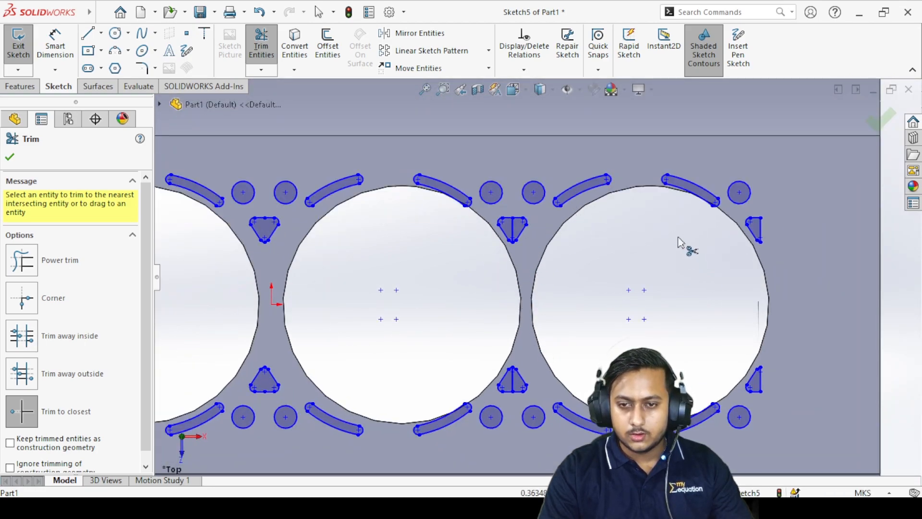
{"action": "key", "text": "Escape"}
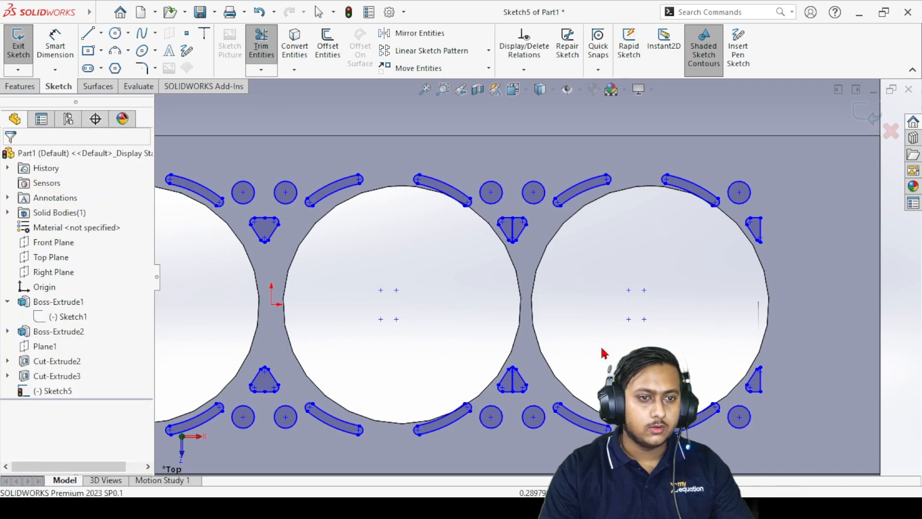
- Undo the trims and the linear sketch pattern, leaving only the profiles around the first bore
{"action": "scroll", "coordinate": [604, 354], "scroll_direction": "up", "scroll_amount": 8}
{"action": "scroll", "coordinate": [432, 283], "scroll_direction": "down", "scroll_amount": 3}
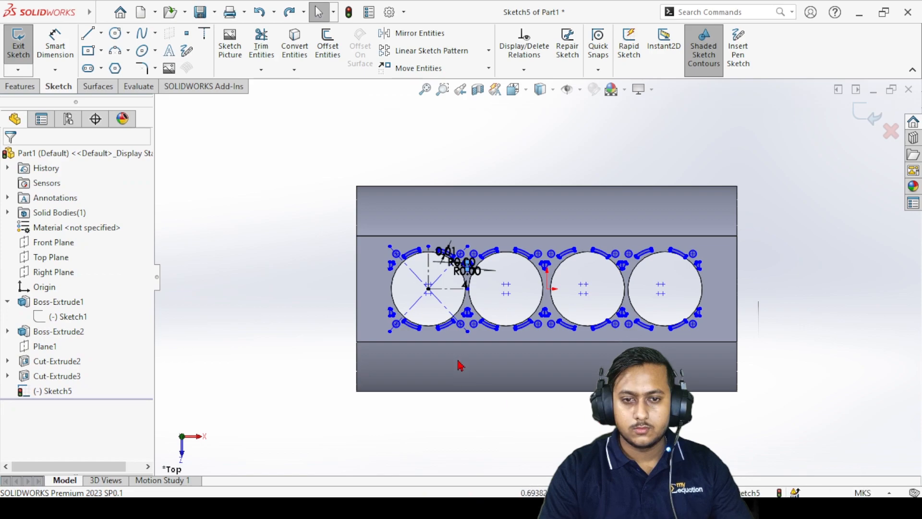
{"action": "key", "text": "ctrl+z"}
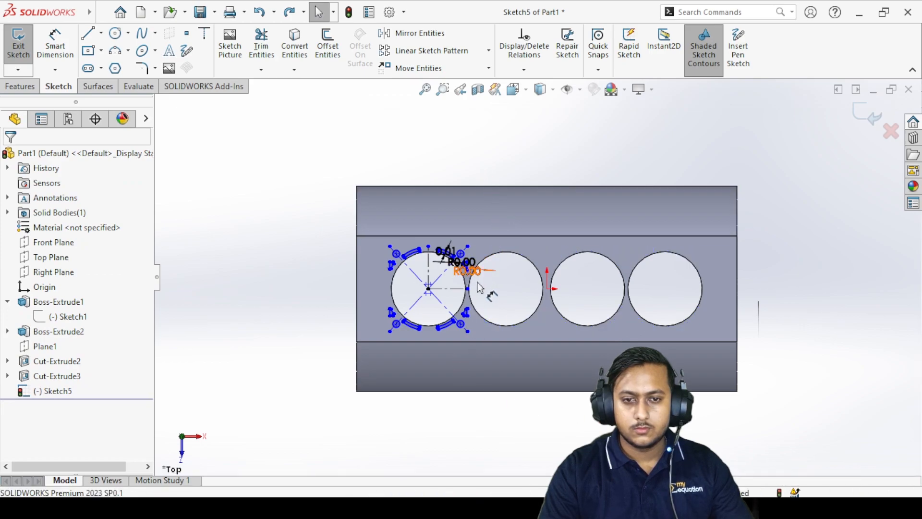
- Trim away the vertical edges of the upper-right and lower-right triangular pockets around the first bore
{"action": "scroll", "coordinate": [480, 287], "scroll_direction": "down", "scroll_amount": 10}
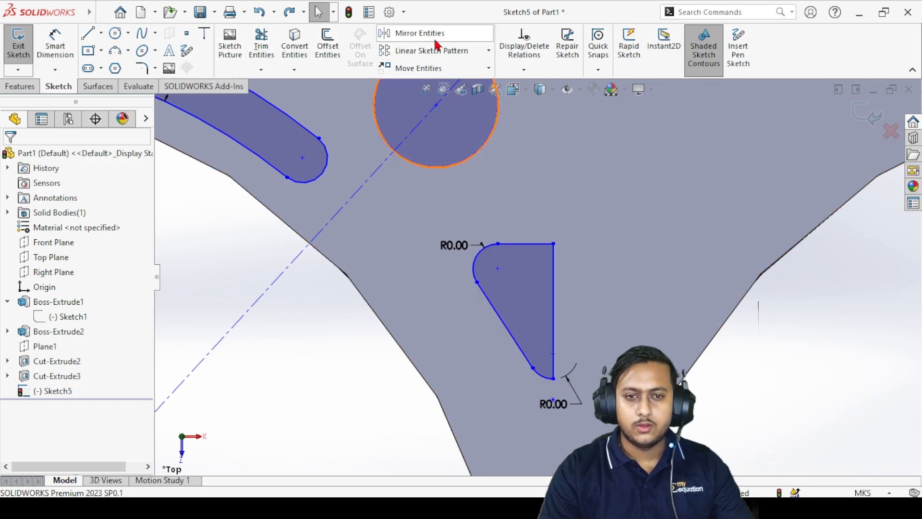
{"action": "left_click", "coordinate": [261, 50]}
{"action": "left_click", "coordinate": [553, 284]}
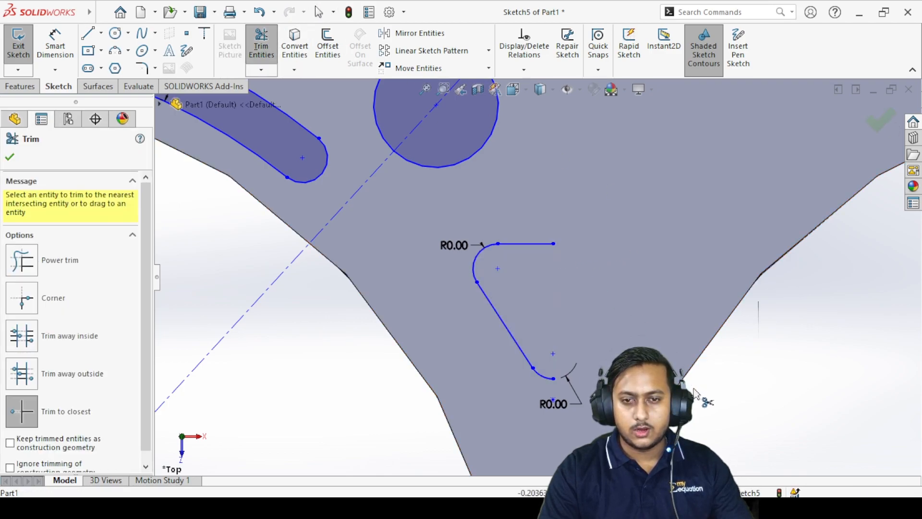
{"action": "scroll", "coordinate": [694, 388], "scroll_direction": "up", "scroll_amount": 8}
{"action": "scroll", "coordinate": [527, 406], "scroll_direction": "down", "scroll_amount": 8}
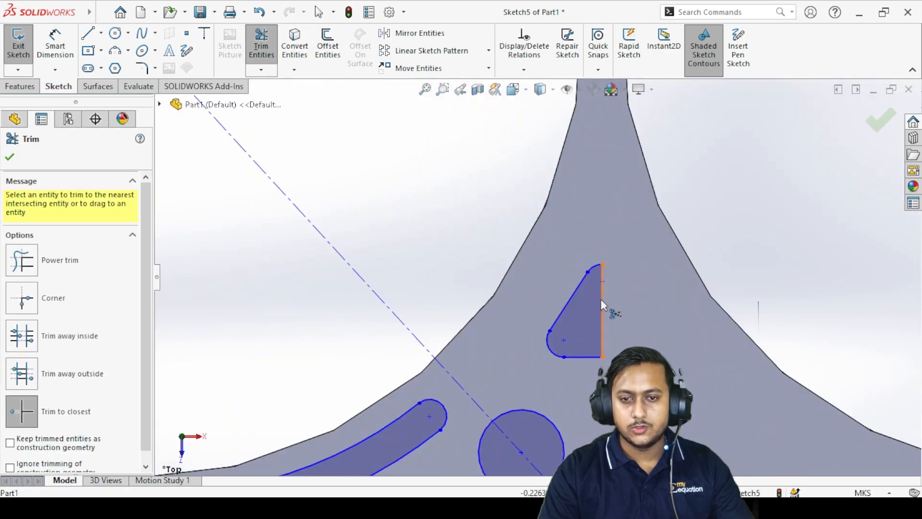
{"action": "left_click", "coordinate": [606, 307]}
- Trim away the vertical edges of the upper-left and lower-left triangular pockets around the first bore
{"action": "scroll", "coordinate": [560, 352], "scroll_direction": "up", "scroll_amount": 6}
{"action": "scroll", "coordinate": [422, 293], "scroll_direction": "down", "scroll_amount": 6}
{"action": "scroll", "coordinate": [411, 288], "scroll_direction": "up", "scroll_amount": 7}
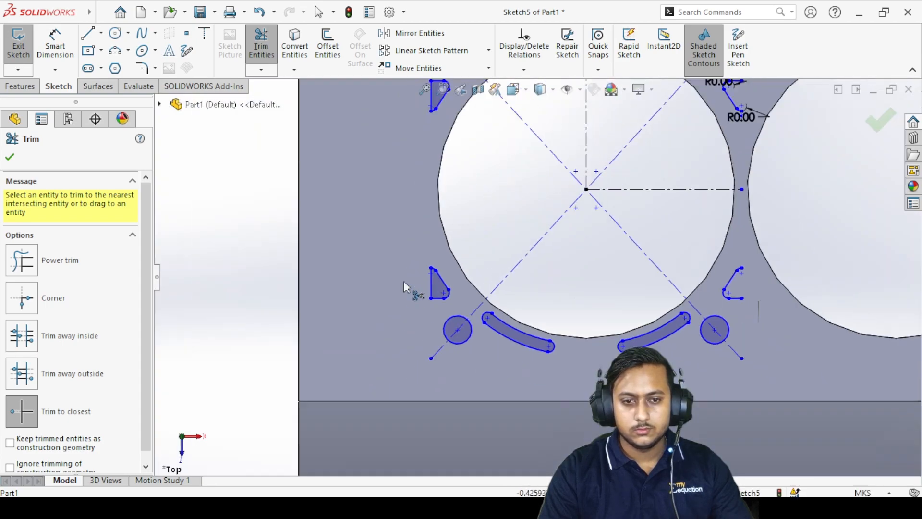
{"action": "scroll", "coordinate": [851, 181], "scroll_direction": "down", "scroll_amount": 3}
{"action": "scroll", "coordinate": [576, 246], "scroll_direction": "up", "scroll_amount": 5}
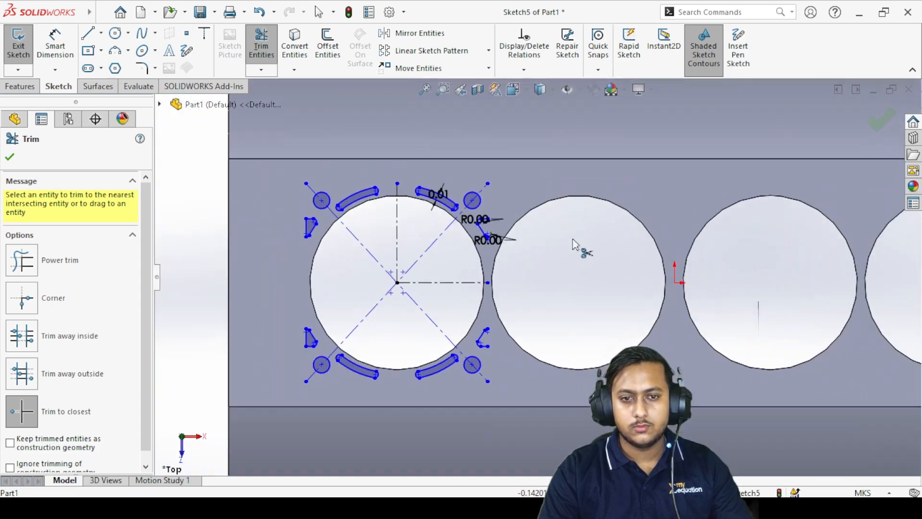
{"action": "scroll", "coordinate": [662, 262], "scroll_direction": "down", "scroll_amount": 3}
{"action": "scroll", "coordinate": [763, 193], "scroll_direction": "up", "scroll_amount": 5}
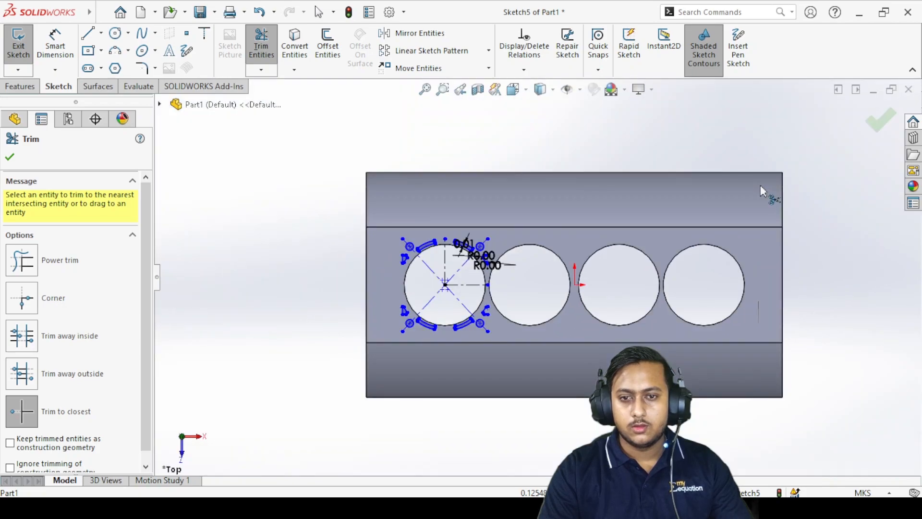
{"action": "scroll", "coordinate": [454, 278], "scroll_direction": "down", "scroll_amount": 10}
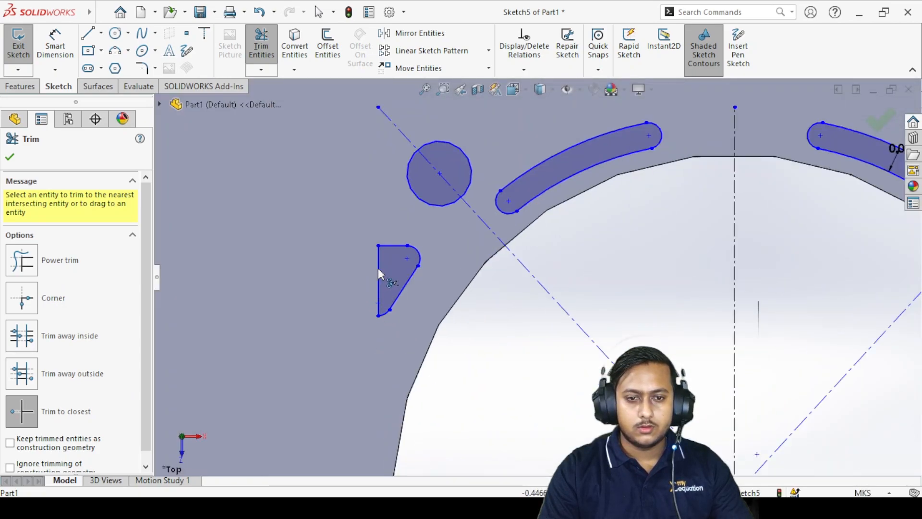
{"action": "left_click", "coordinate": [379, 269]}
{"action": "scroll", "coordinate": [467, 406], "scroll_direction": "up", "scroll_amount": 3}
{"action": "scroll", "coordinate": [465, 413], "scroll_direction": "down", "scroll_amount": 5}
{"action": "left_click", "coordinate": [463, 435]}
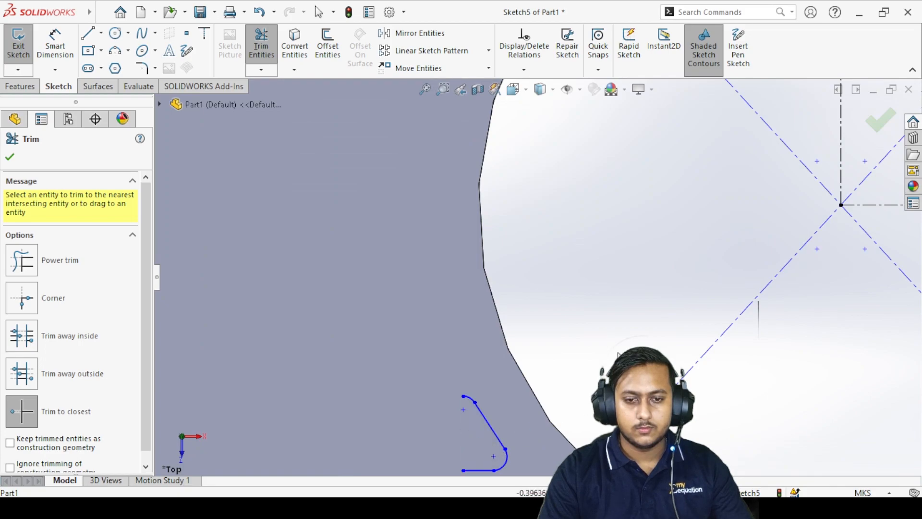
- Finish trimming and exit the sketch of cutout profiles
{"action": "scroll", "coordinate": [440, 276], "scroll_direction": "up", "scroll_amount": 6}
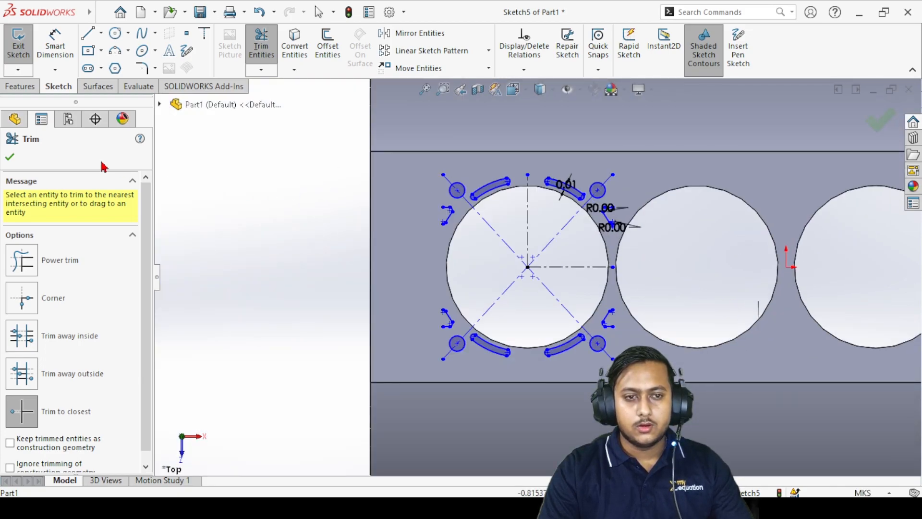
{"action": "left_click", "coordinate": [9, 157]}
{"action": "left_click", "coordinate": [868, 116]}
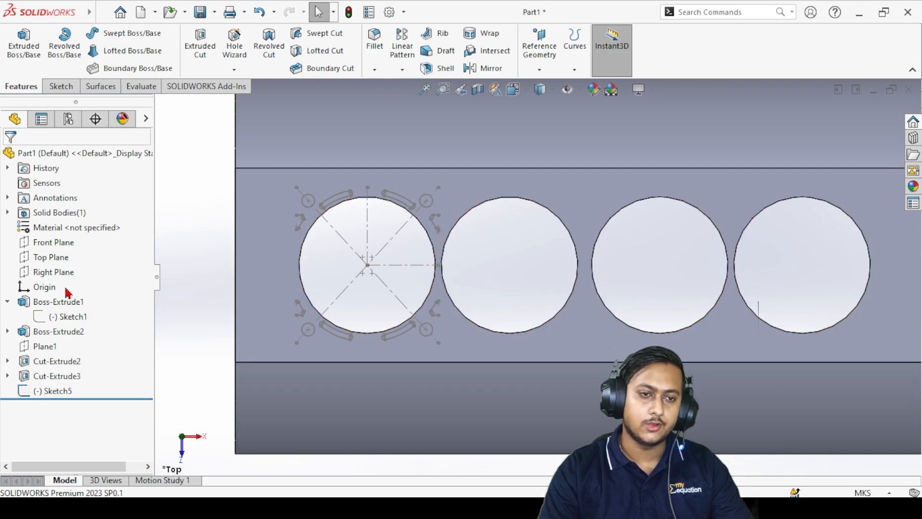
- Open the bore circles' sketch under the first boss extrusion for editing
{"action": "left_click", "coordinate": [53, 318]}
{"action": "right_click", "coordinate": [53, 318]}
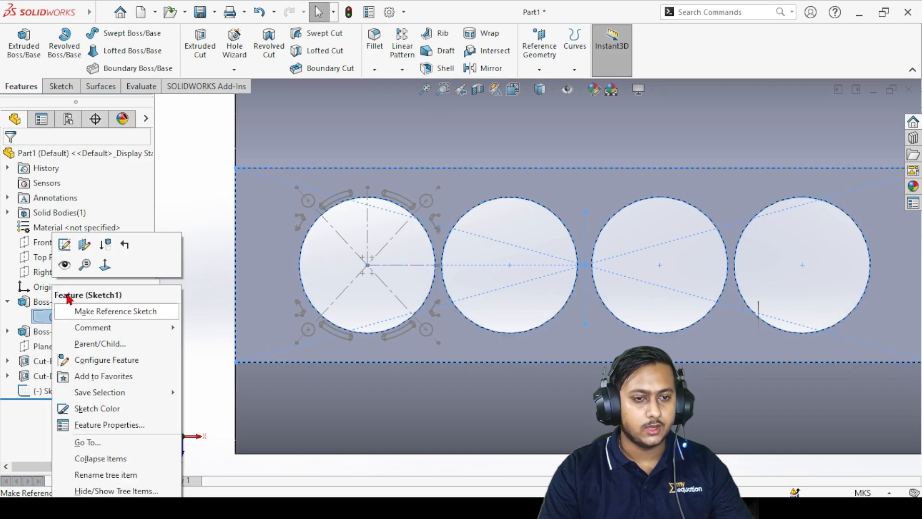
{"action": "left_click", "coordinate": [64, 246]}
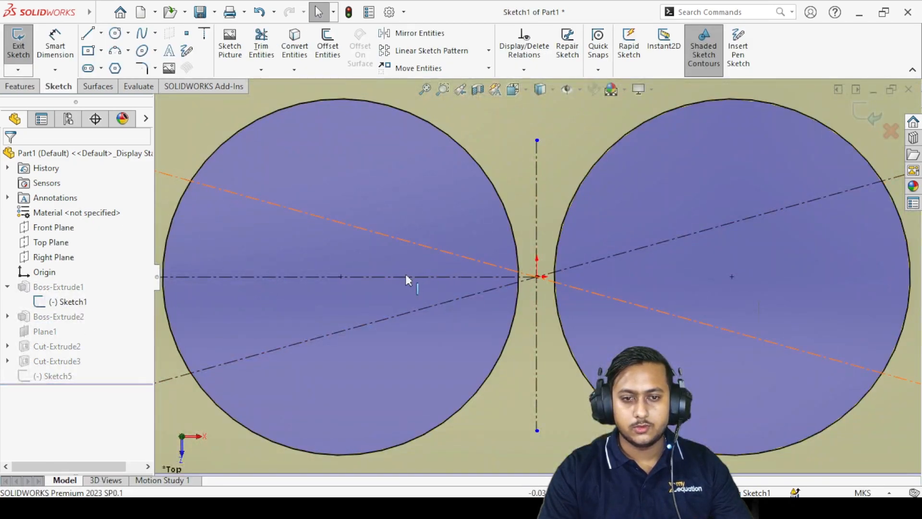
{"action": "key", "text": "shift+z"}
{"action": "left_click", "coordinate": [55, 43]}
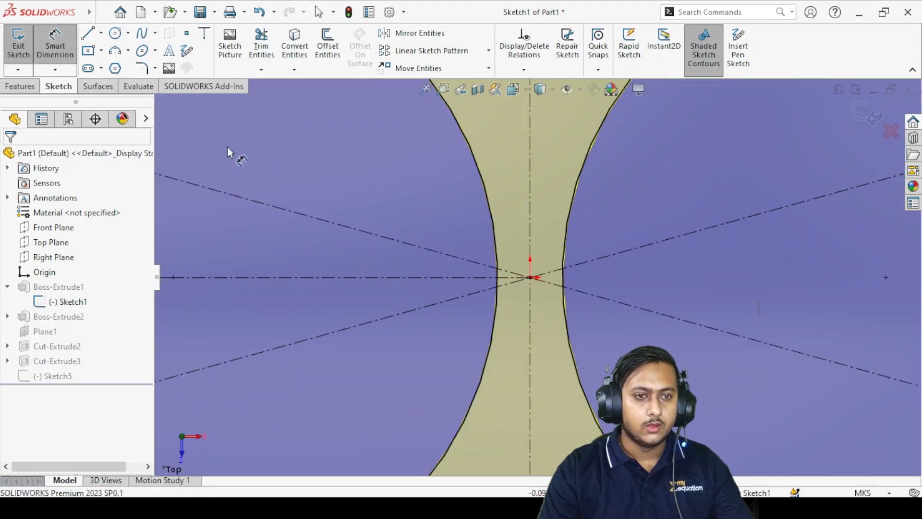
{"action": "scroll", "coordinate": [227, 147], "scroll_direction": "up", "scroll_amount": 2}
{"action": "left_click", "coordinate": [56, 60]}
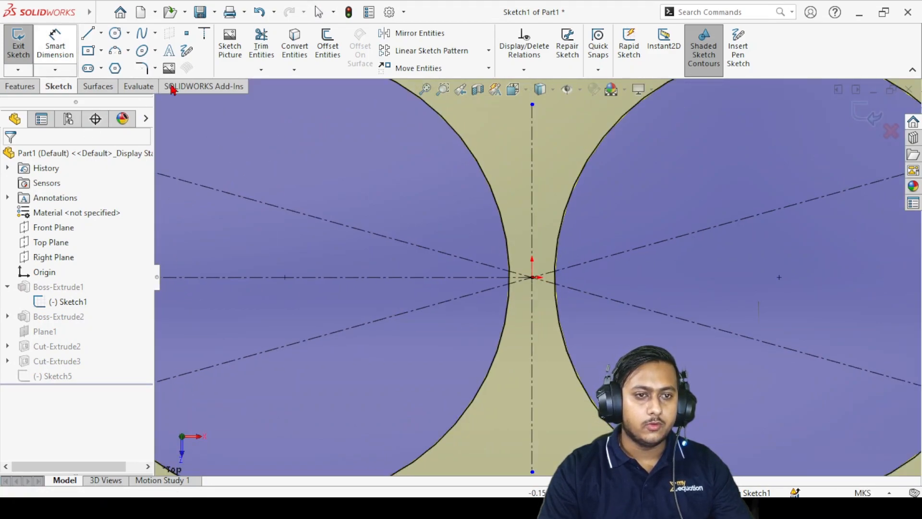
- Delete the fixed relation from the bore circle immediately left of the origin
{"action": "left_click", "coordinate": [461, 143]}
{"action": "right_click", "coordinate": [461, 143]}
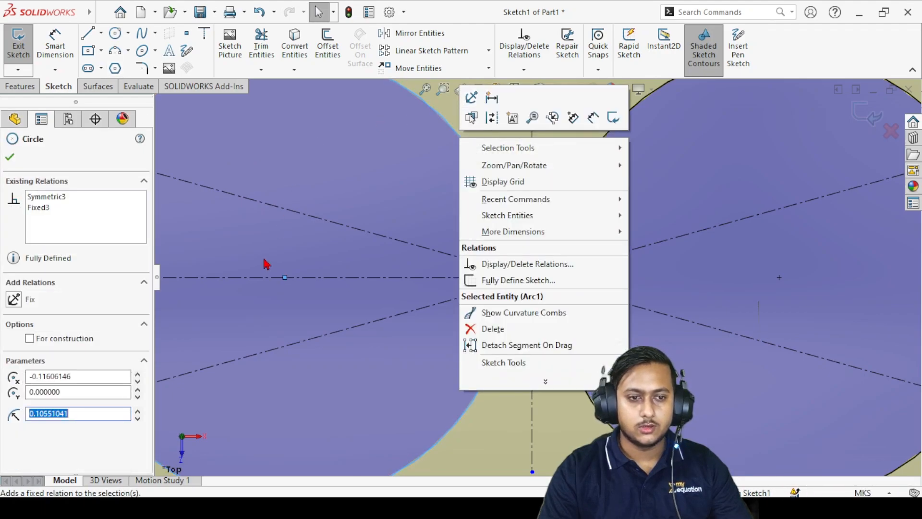
{"action": "left_click", "coordinate": [54, 209]}
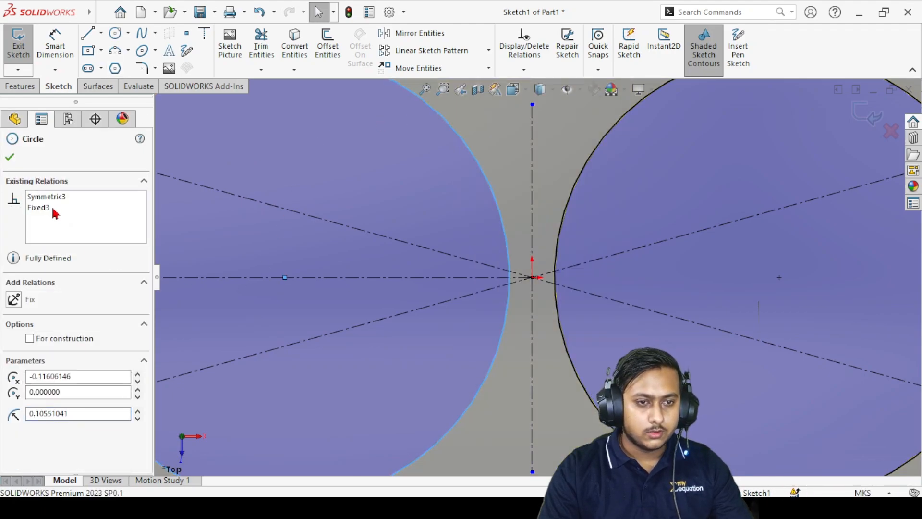
{"action": "right_click", "coordinate": [52, 208]}
{"action": "left_click", "coordinate": [76, 223]}
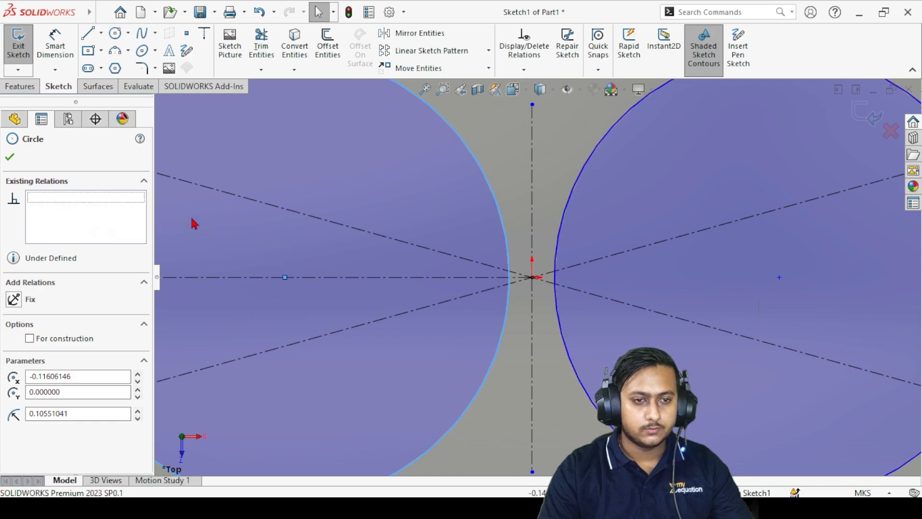
{"action": "key", "text": "f"}
{"action": "key", "text": "Escape"}
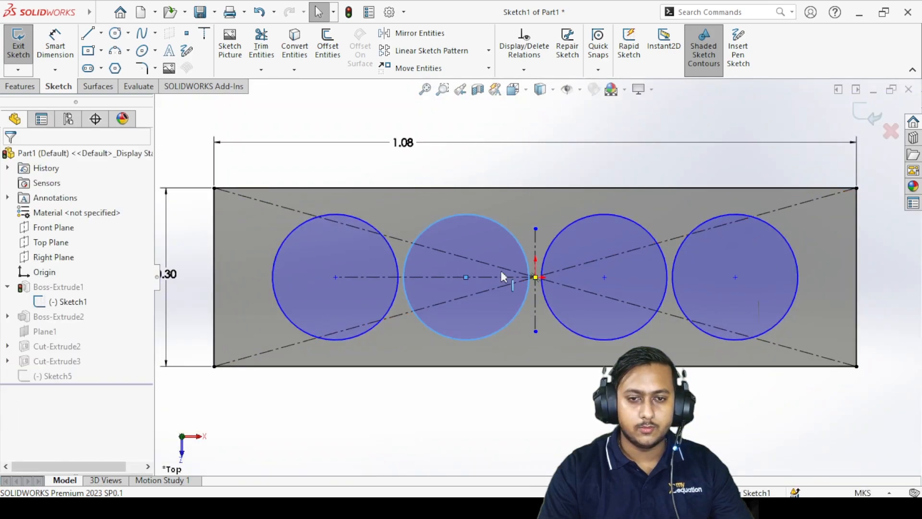
- Dimension the distance from the origin to the centre of the bore circle immediately left of it as 0.11 m
{"action": "scroll", "coordinate": [500, 300], "scroll_direction": "down", "scroll_amount": 5}
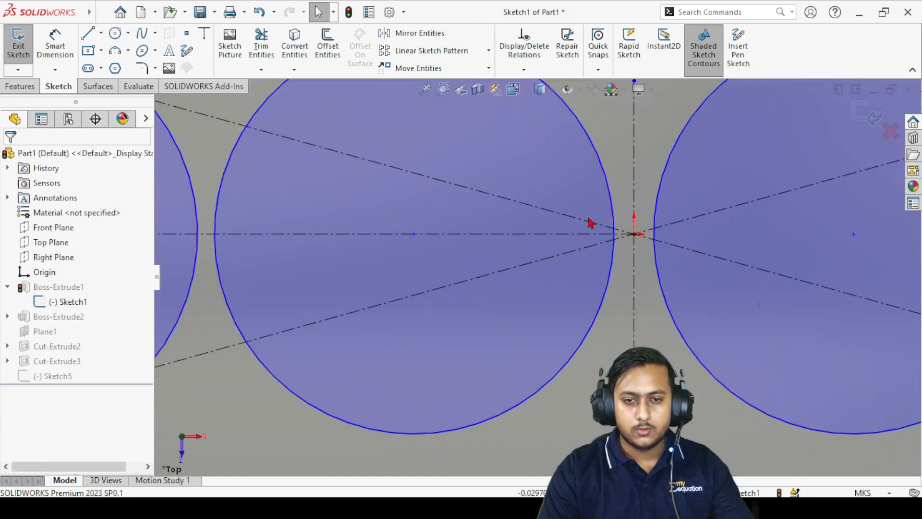
{"action": "left_click", "coordinate": [55, 42]}
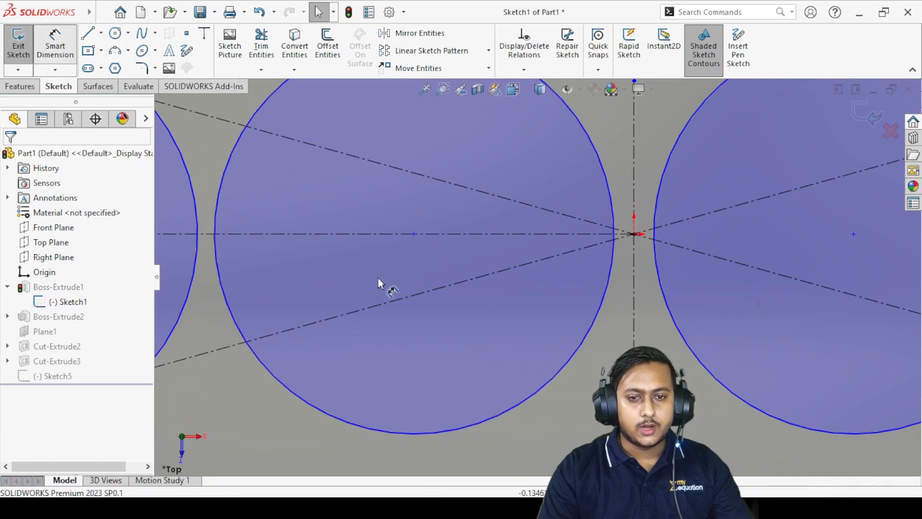
{"action": "left_click", "coordinate": [414, 234]}
{"action": "left_click", "coordinate": [633, 235]}
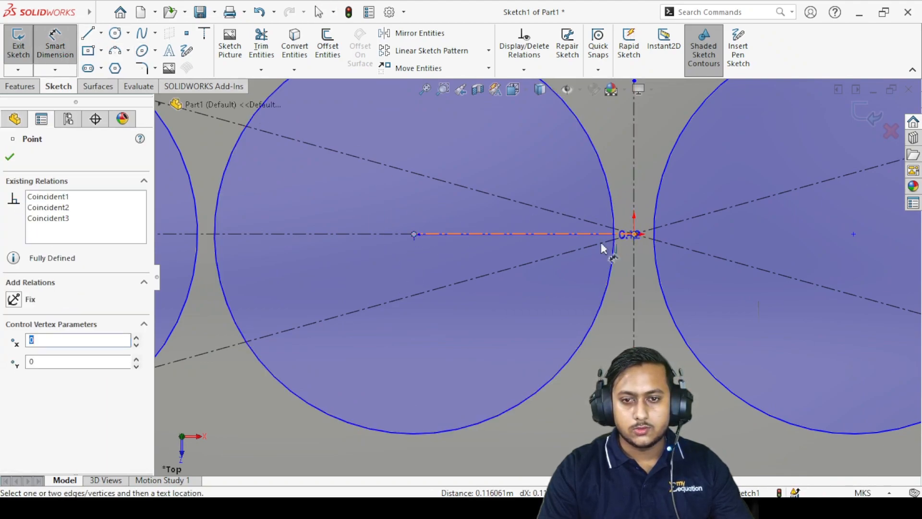
{"action": "left_click", "coordinate": [532, 338]}
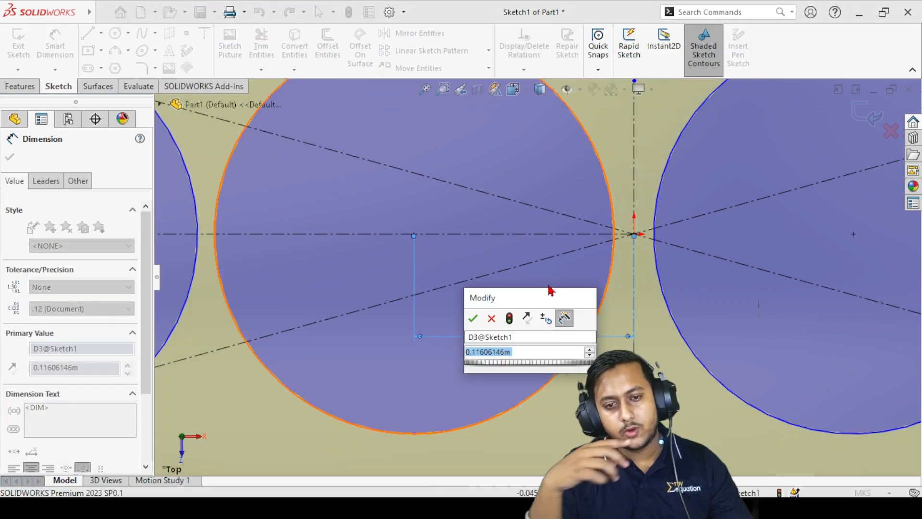
{"action": "type", "text": "0."}
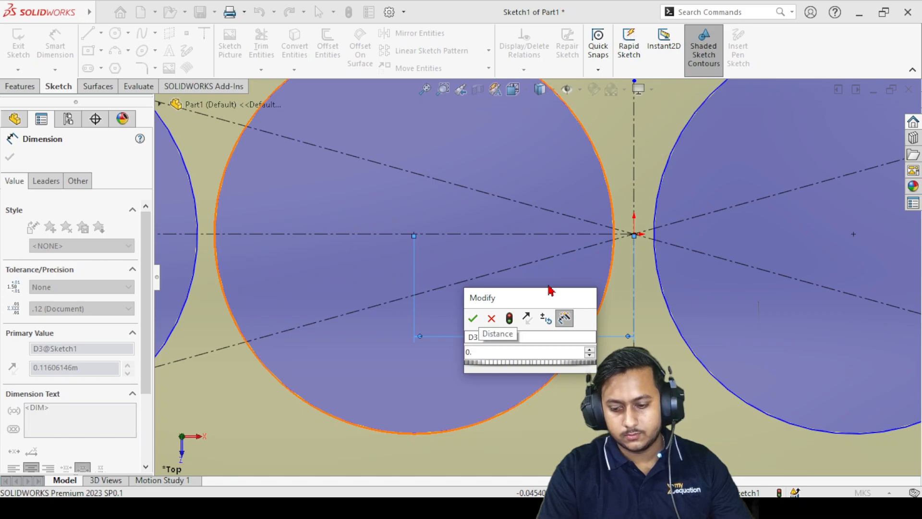
{"action": "type", "text": "11"}
{"action": "key", "text": "Return"}
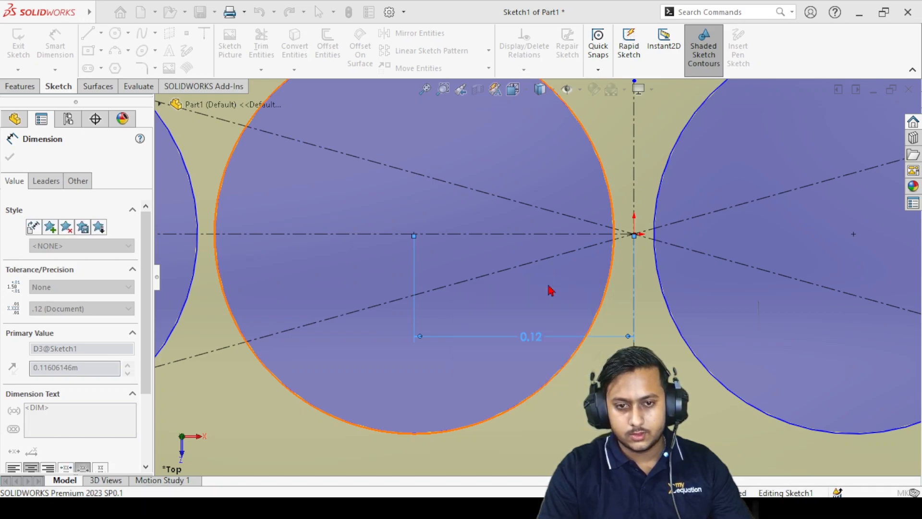
- Dimension the centre-to-centre distance between the two bore circles left of the origin as 0.22 m
{"action": "scroll", "coordinate": [634, 302], "scroll_direction": "up", "scroll_amount": 7}
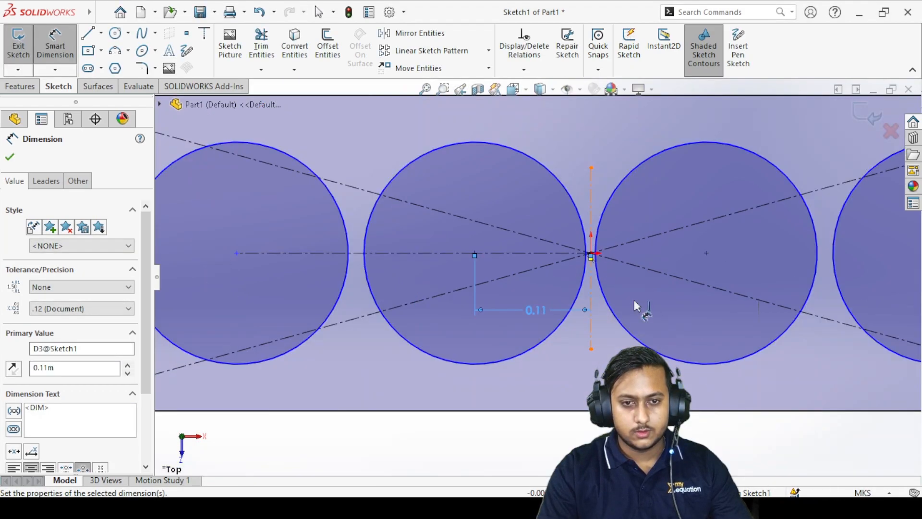
{"action": "scroll", "coordinate": [711, 269], "scroll_direction": "down", "scroll_amount": 2}
{"action": "scroll", "coordinate": [223, 281], "scroll_direction": "down", "scroll_amount": 2}
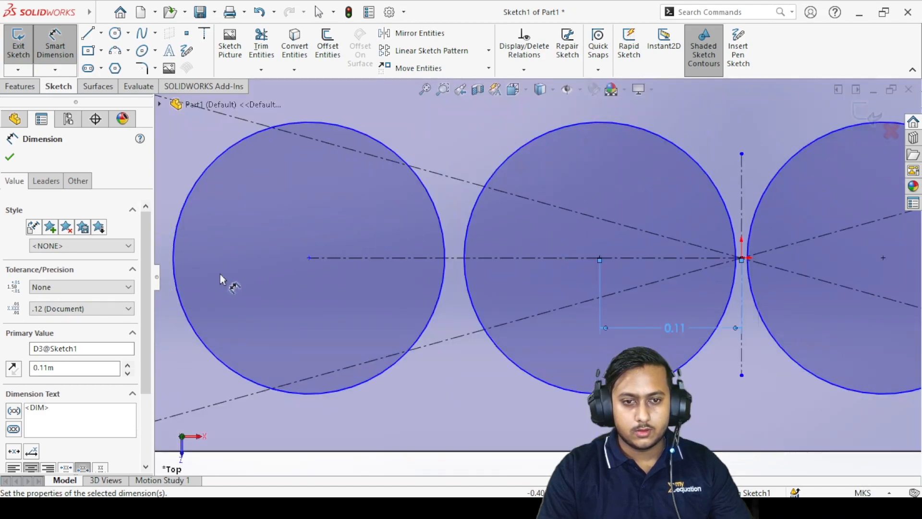
{"action": "scroll", "coordinate": [229, 272], "scroll_direction": "down", "scroll_amount": 4}
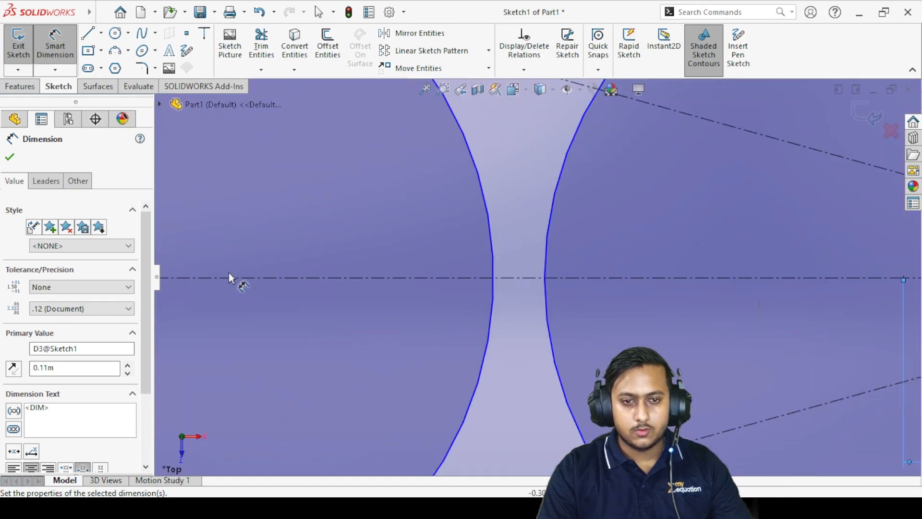
{"action": "left_click", "coordinate": [204, 279]}
{"action": "scroll", "coordinate": [610, 274], "scroll_direction": "up", "scroll_amount": 4}
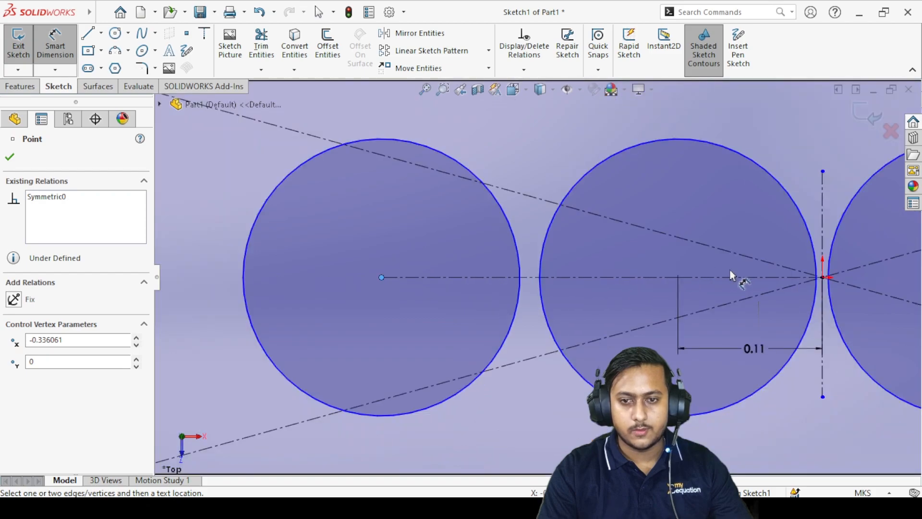
{"action": "scroll", "coordinate": [726, 274], "scroll_direction": "down", "scroll_amount": 1}
{"action": "left_click", "coordinate": [658, 280]}
{"action": "left_click", "coordinate": [442, 230]}
{"action": "double_click", "coordinate": [450, 235]}
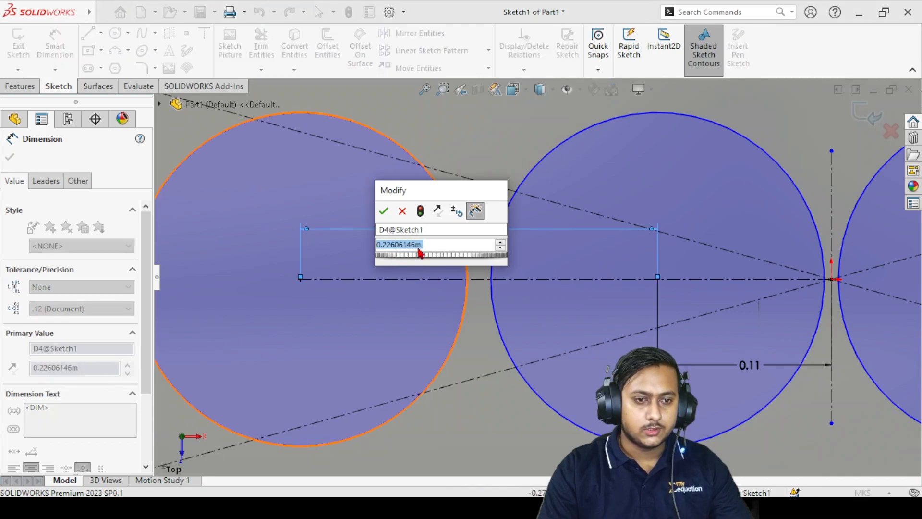
{"action": "type", "text": "0.22"}
{"action": "key", "text": "Return"}
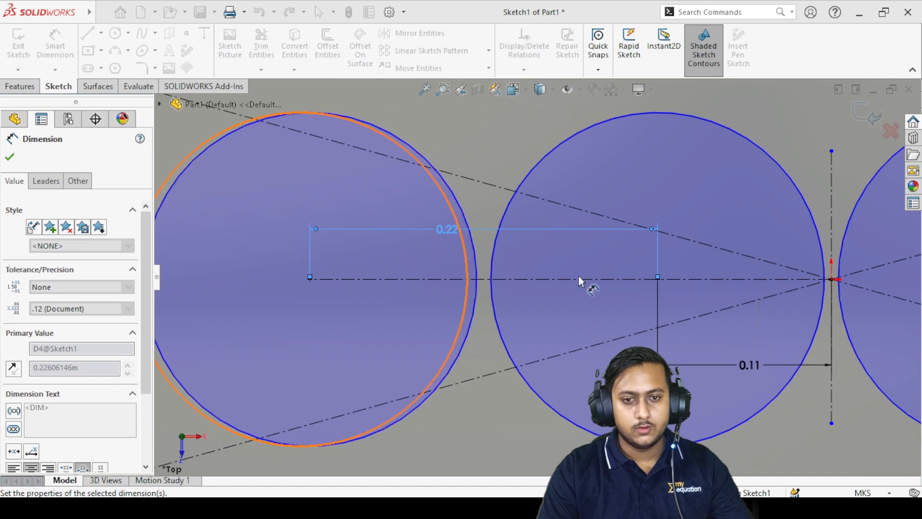
- Exit the bore sketch and reopen the sketch of cutout profiles around the first bore for editing
{"action": "scroll", "coordinate": [754, 318], "scroll_direction": "up", "scroll_amount": 6}
{"action": "scroll", "coordinate": [769, 312], "scroll_direction": "down", "scroll_amount": 3}
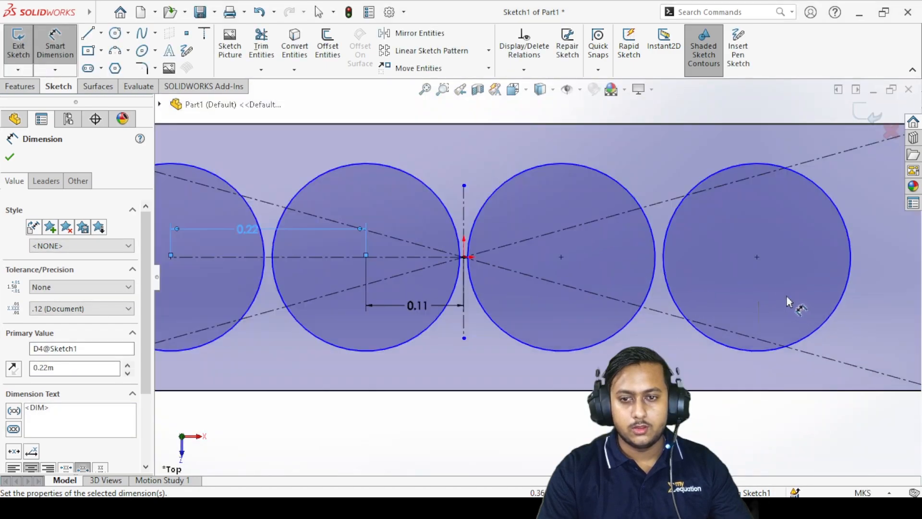
{"action": "left_click", "coordinate": [9, 157]}
{"action": "left_click", "coordinate": [17, 44]}
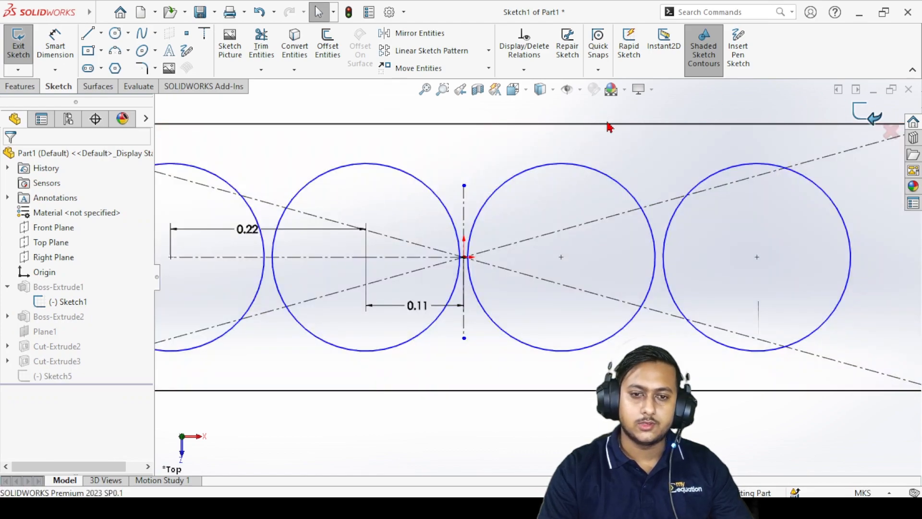
{"action": "scroll", "coordinate": [512, 410], "scroll_direction": "up", "scroll_amount": 5}
{"action": "scroll", "coordinate": [453, 250], "scroll_direction": "down", "scroll_amount": 5}
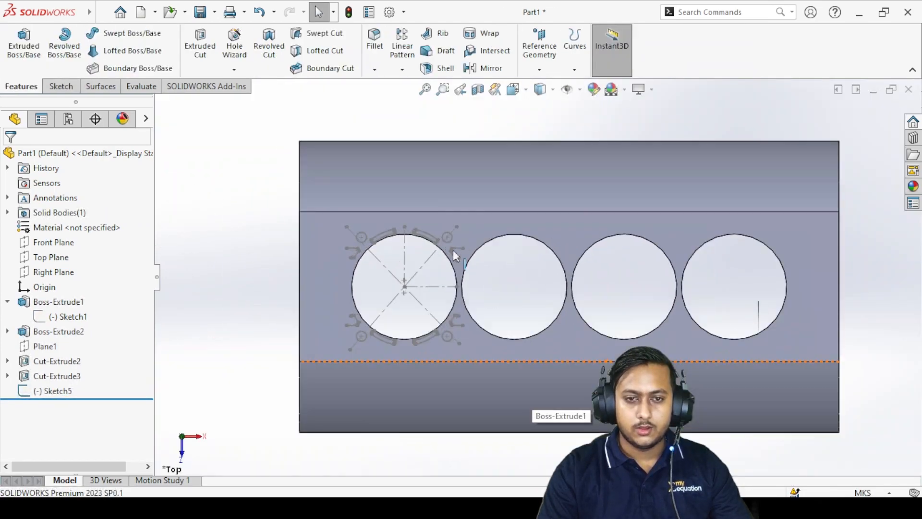
{"action": "scroll", "coordinate": [398, 272], "scroll_direction": "down", "scroll_amount": 1}
{"action": "right_click", "coordinate": [388, 195]}
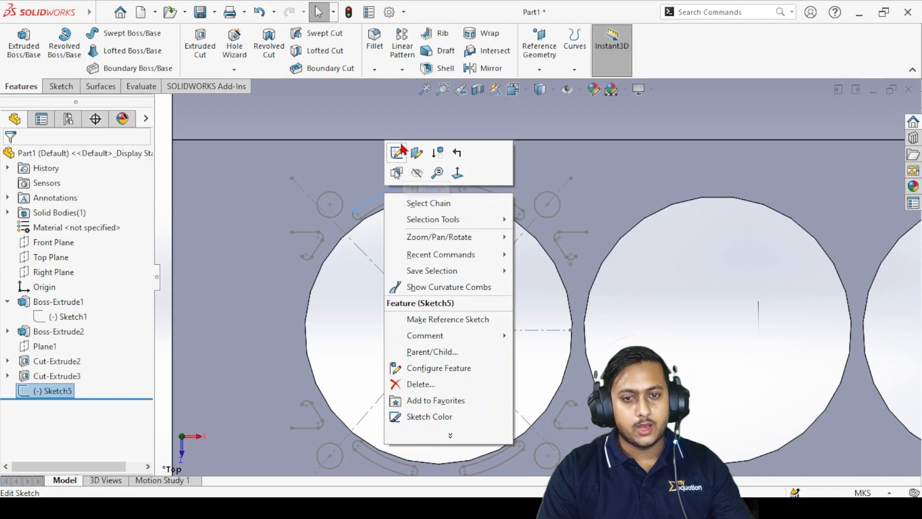
{"action": "left_click", "coordinate": [398, 153]}
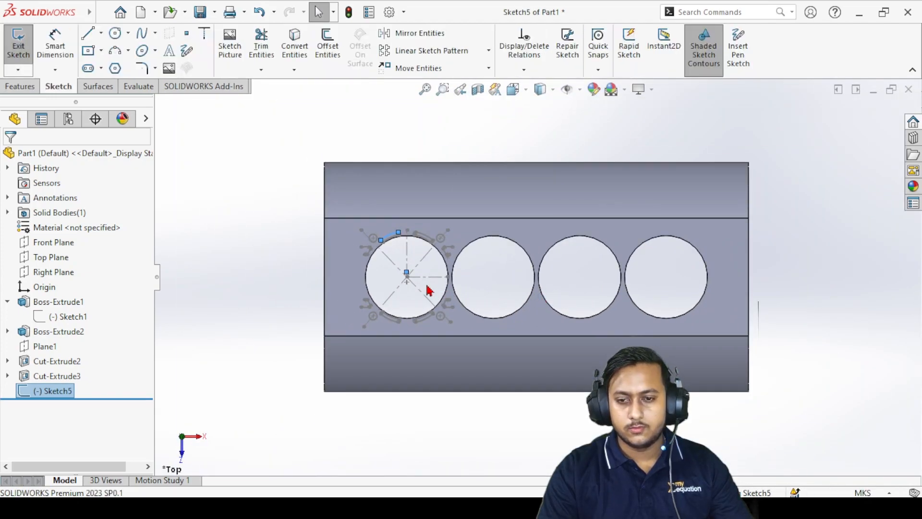
{"action": "scroll", "coordinate": [432, 283], "scroll_direction": "down", "scroll_amount": 4}
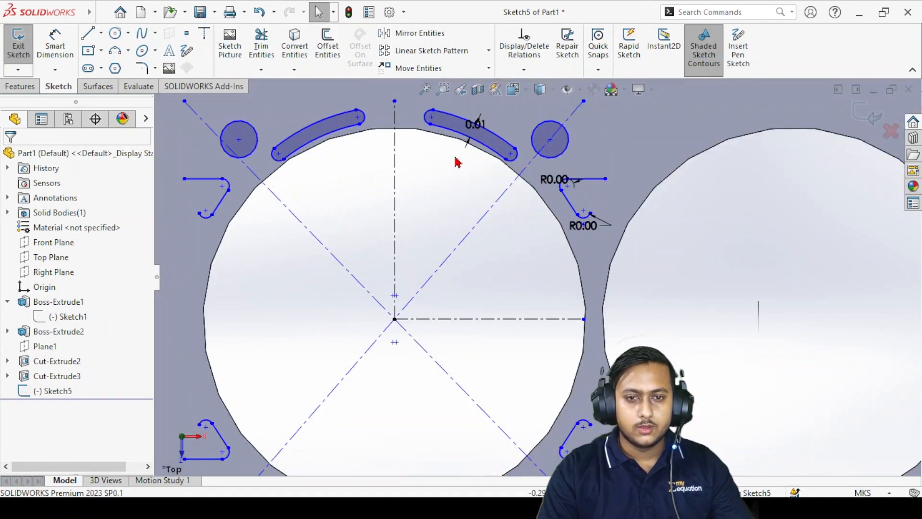
{"action": "left_click", "coordinate": [447, 52]}
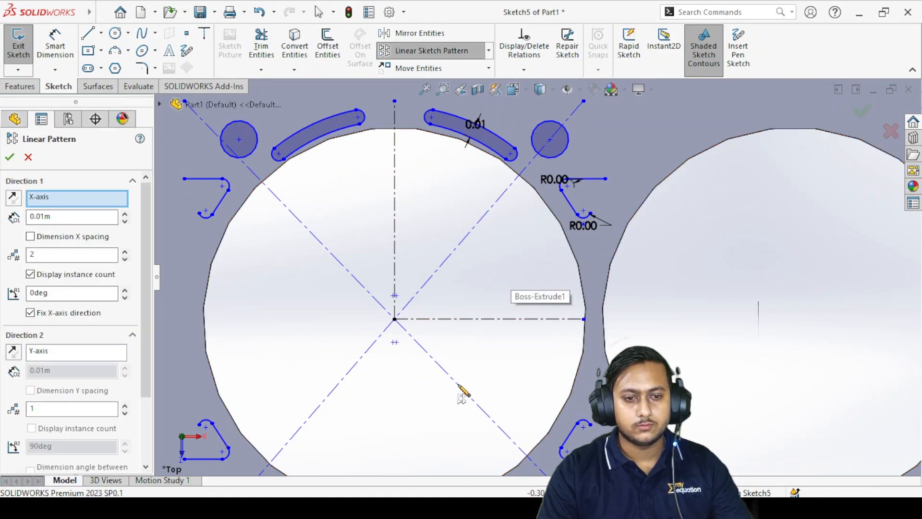
{"action": "scroll", "coordinate": [461, 392], "scroll_direction": "up", "scroll_amount": 2}
{"action": "scroll", "coordinate": [472, 400], "scroll_direction": "down", "scroll_amount": 2}
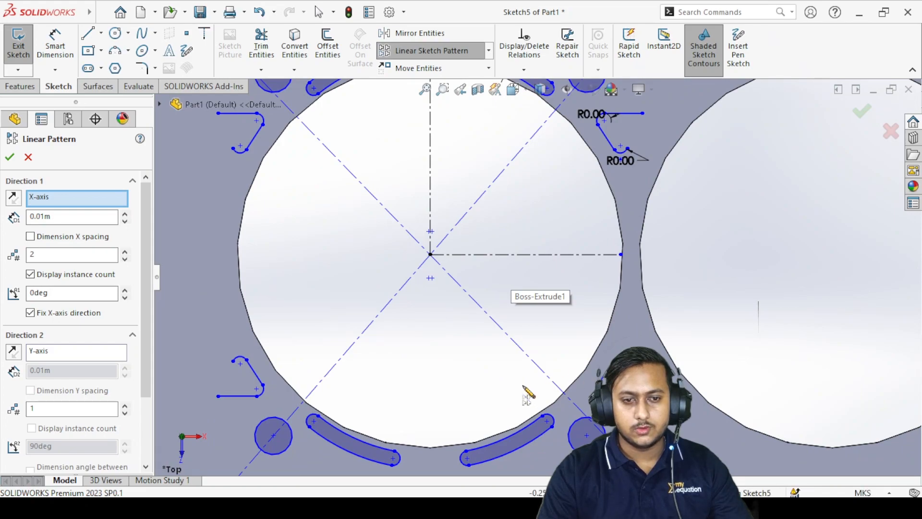
{"action": "scroll", "coordinate": [541, 388], "scroll_direction": "up", "scroll_amount": 3}
{"action": "scroll", "coordinate": [567, 235], "scroll_direction": "down", "scroll_amount": 2}
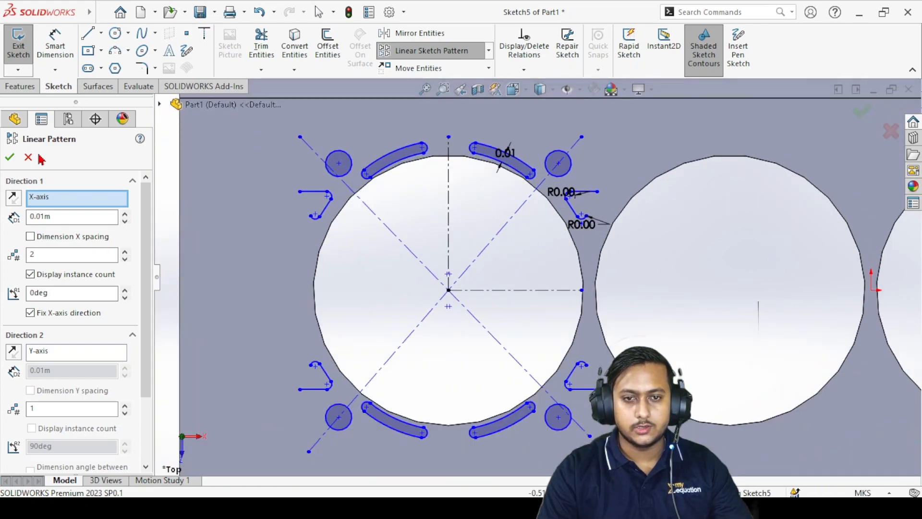
{"action": "left_click", "coordinate": [9, 157]}
{"action": "scroll", "coordinate": [422, 166], "scroll_direction": "down", "scroll_amount": 5}
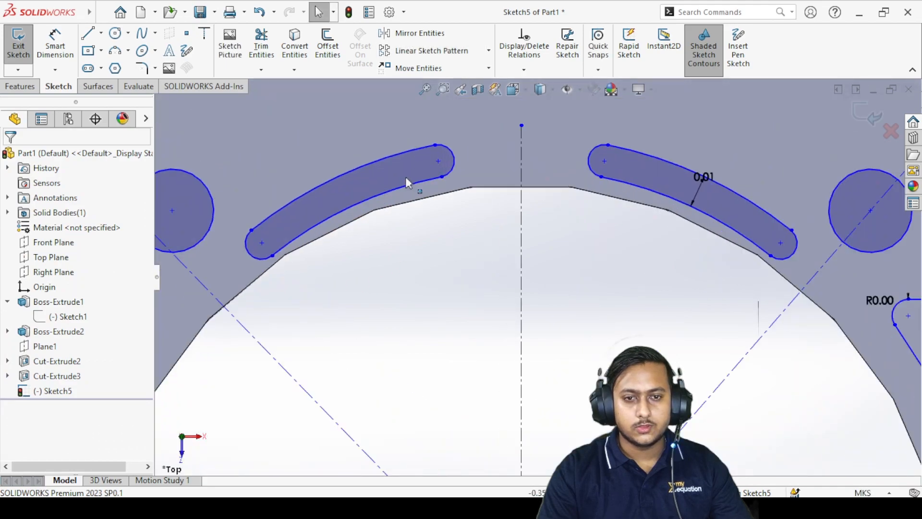
{"action": "scroll", "coordinate": [581, 229], "scroll_direction": "up", "scroll_amount": 3}
{"action": "scroll", "coordinate": [388, 353], "scroll_direction": "down", "scroll_amount": 3}
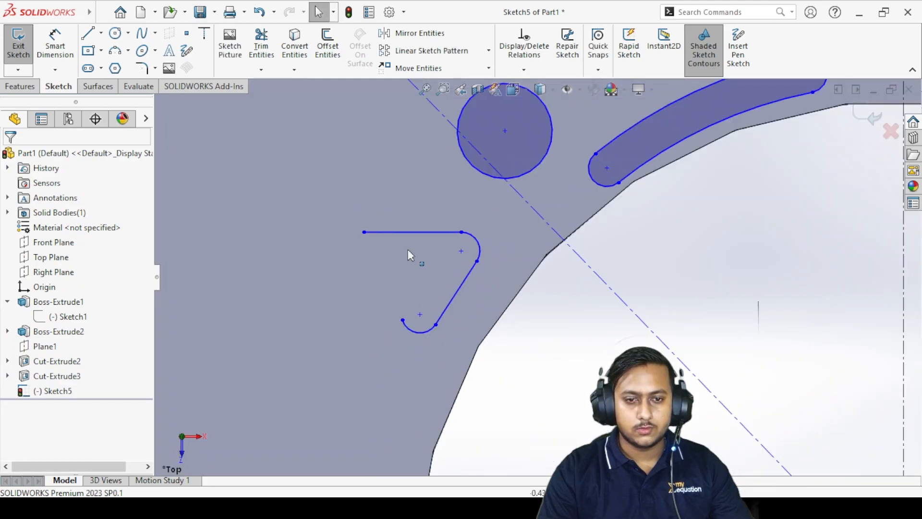
{"action": "scroll", "coordinate": [473, 275], "scroll_direction": "down", "scroll_amount": 3}
{"action": "scroll", "coordinate": [461, 278], "scroll_direction": "up", "scroll_amount": 1}
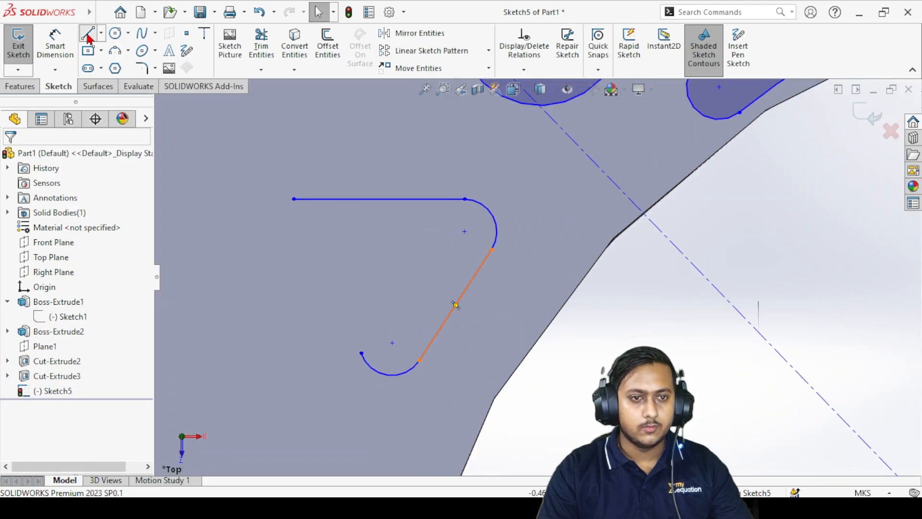
{"action": "key", "text": "l"}
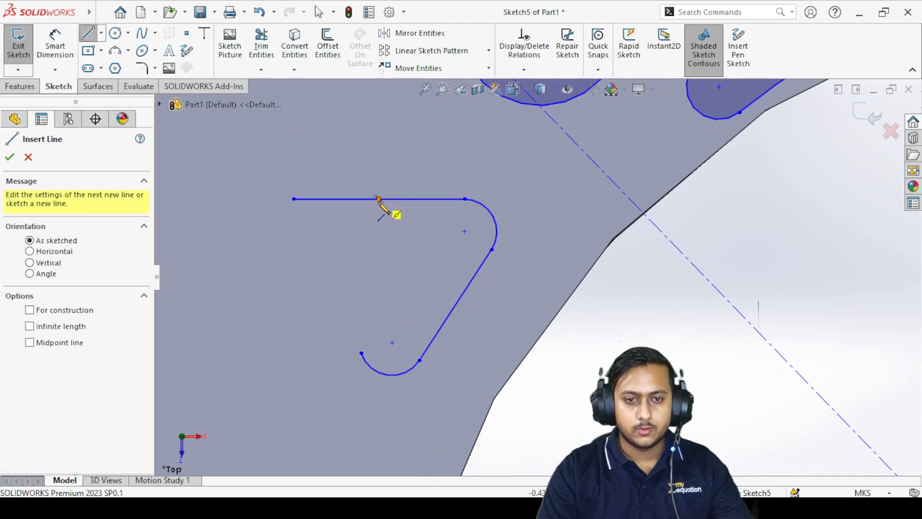
{"action": "left_click", "coordinate": [378, 198]}
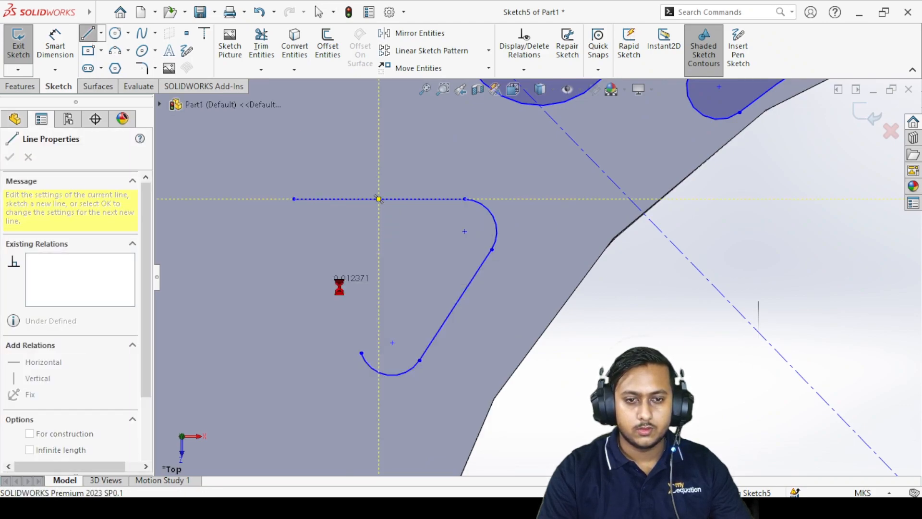
{"action": "key", "text": "Escape"}
- Draw a vertical line from the lowest point of the upper-left cutout profile's lower arc to its horizontal line
{"action": "left_click", "coordinate": [88, 33]}
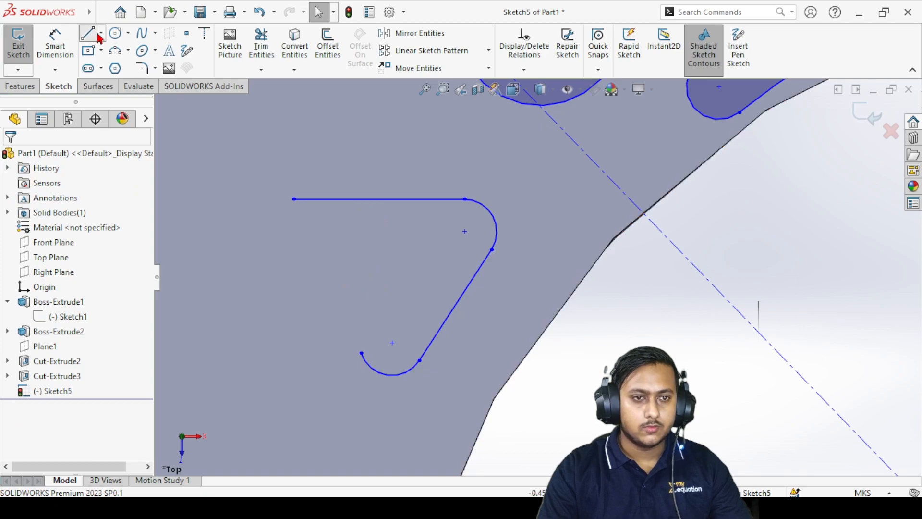
{"action": "left_click", "coordinate": [390, 375]}
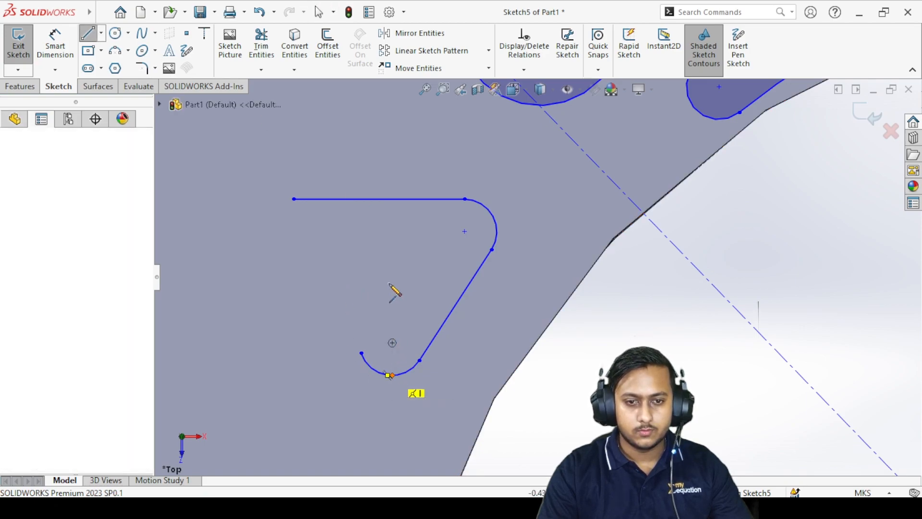
{"action": "left_click", "coordinate": [392, 198]}
{"action": "right_click", "coordinate": [377, 154]}
{"action": "left_click", "coordinate": [379, 157]}
{"action": "scroll", "coordinate": [504, 288], "scroll_direction": "up", "scroll_amount": 5}
{"action": "scroll", "coordinate": [525, 361], "scroll_direction": "up", "scroll_amount": 5}
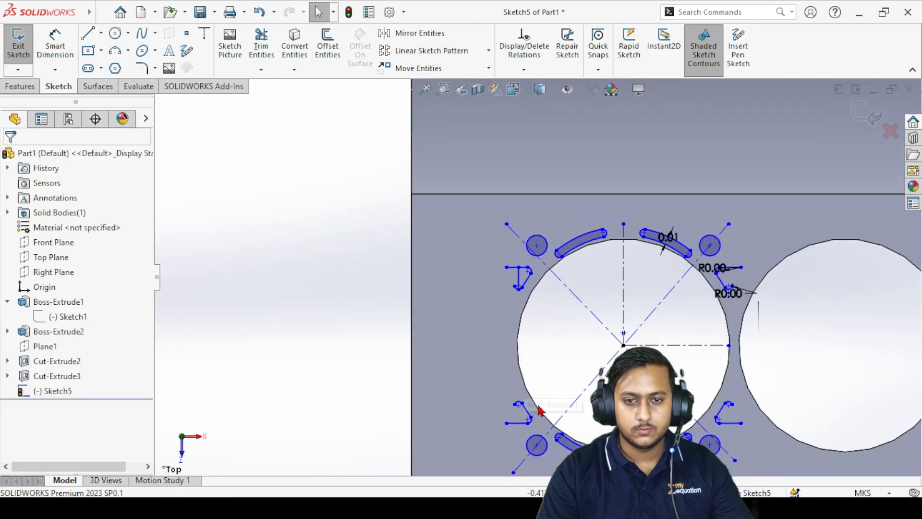
{"action": "scroll", "coordinate": [510, 376], "scroll_direction": "down", "scroll_amount": 8}
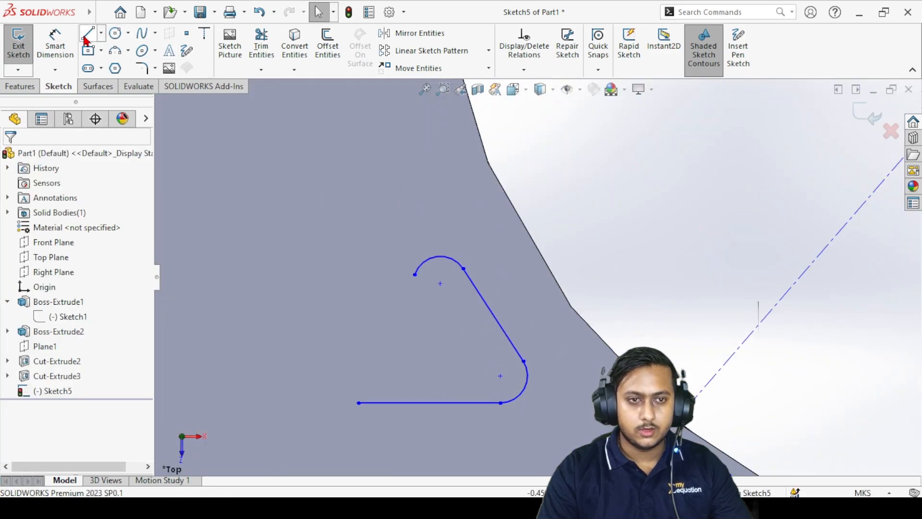
{"action": "key", "text": "l"}
{"action": "left_click", "coordinate": [438, 256]}
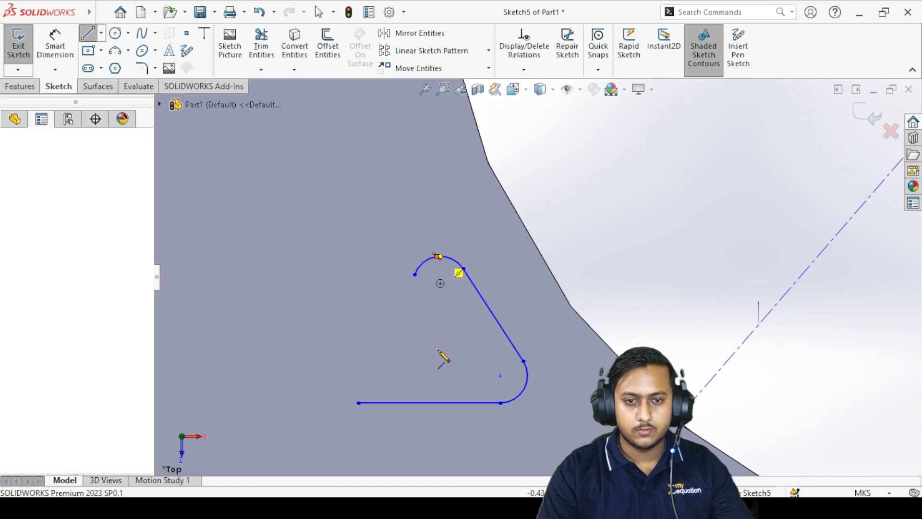
{"action": "right_click", "coordinate": [360, 178]}
{"action": "left_click", "coordinate": [377, 186]}
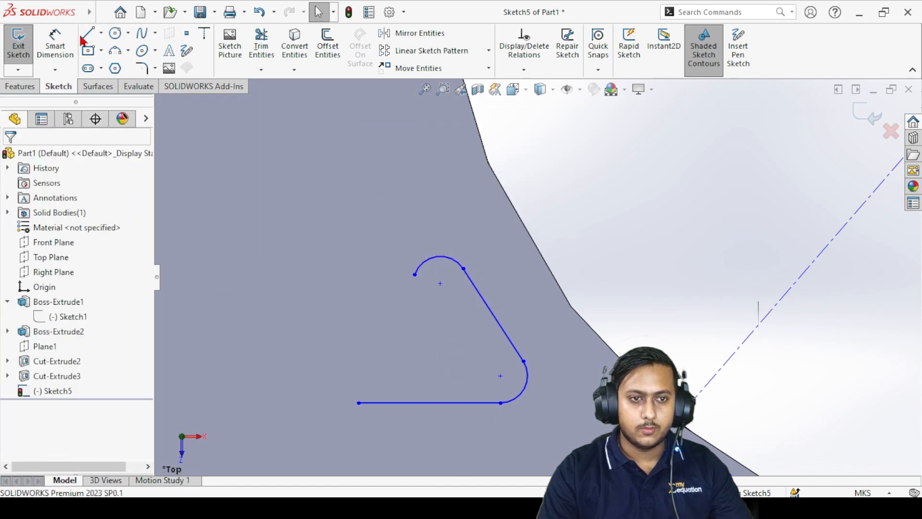
- Draw a vertical line from the highest point of the lower-left cutout profile's upper arc to its horizontal line
{"action": "key", "text": "l"}
{"action": "left_click", "coordinate": [438, 256]}
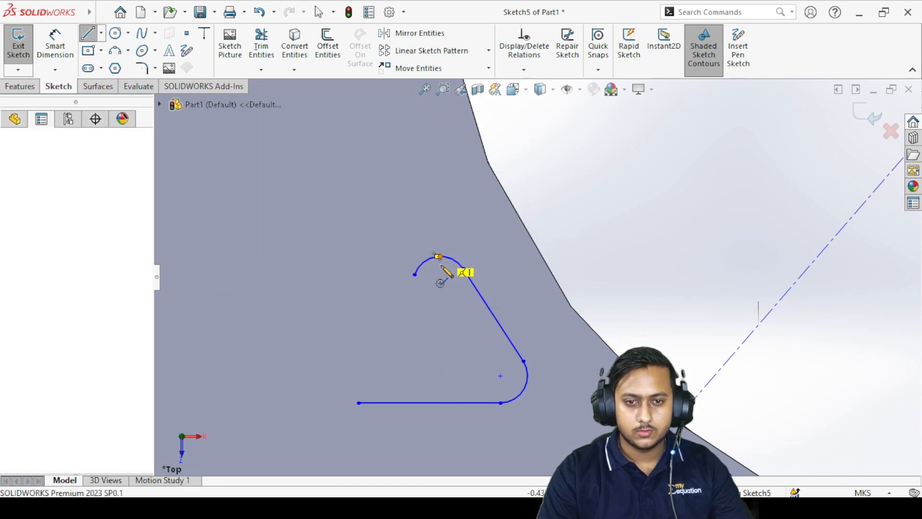
{"action": "left_click", "coordinate": [442, 402]}
{"action": "right_click", "coordinate": [301, 228]}
{"action": "left_click", "coordinate": [335, 237]}
- Draw a vertical line from the lowest point of the upper-right cutout profile's lower arc to its horizontal line
{"action": "scroll", "coordinate": [590, 200], "scroll_direction": "up", "scroll_amount": 9}
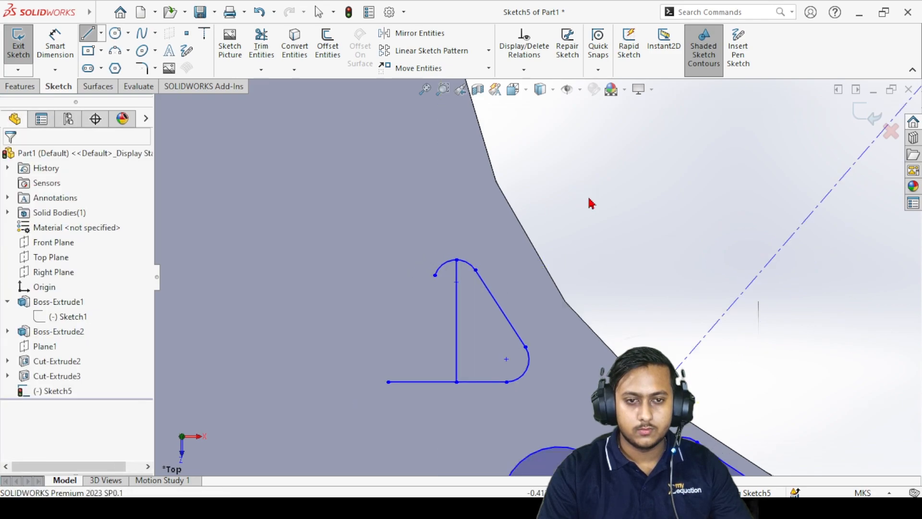
{"action": "scroll", "coordinate": [517, 208], "scroll_direction": "down", "scroll_amount": 4}
{"action": "scroll", "coordinate": [489, 312], "scroll_direction": "down", "scroll_amount": 3}
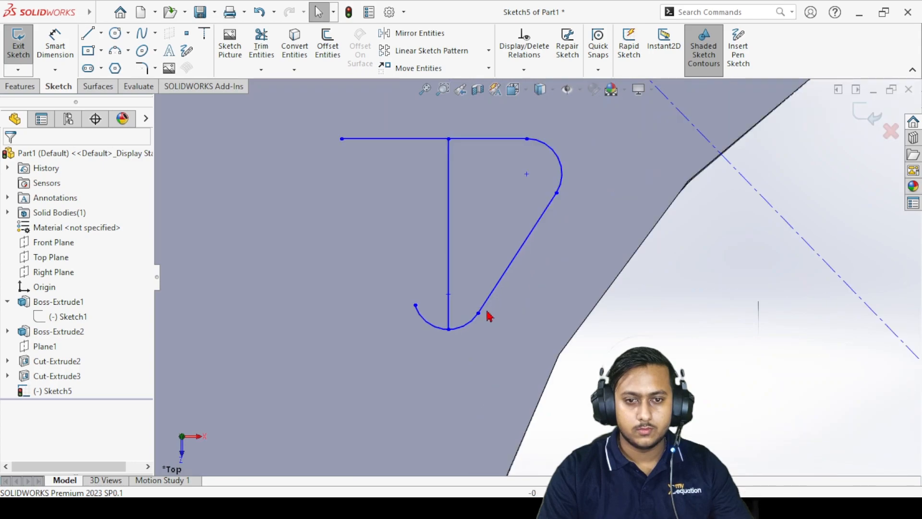
{"action": "scroll", "coordinate": [457, 335], "scroll_direction": "down", "scroll_amount": 2}
{"action": "scroll", "coordinate": [567, 319], "scroll_direction": "up", "scroll_amount": 5}
{"action": "scroll", "coordinate": [613, 282], "scroll_direction": "down", "scroll_amount": 5}
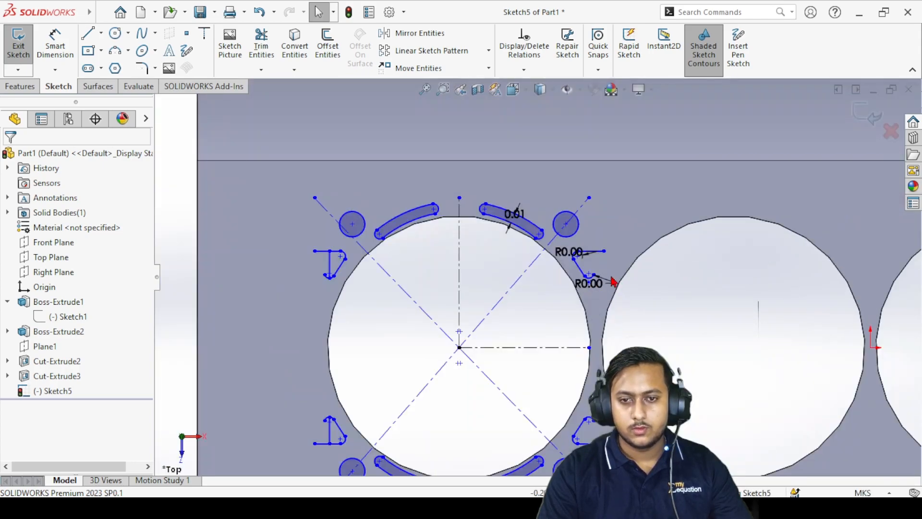
{"action": "scroll", "coordinate": [605, 336], "scroll_direction": "down", "scroll_amount": 3}
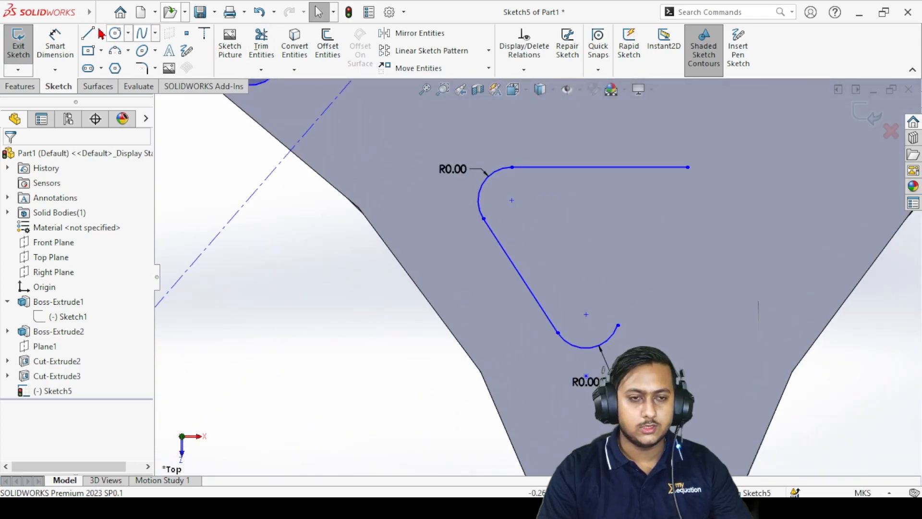
{"action": "key", "text": "l"}
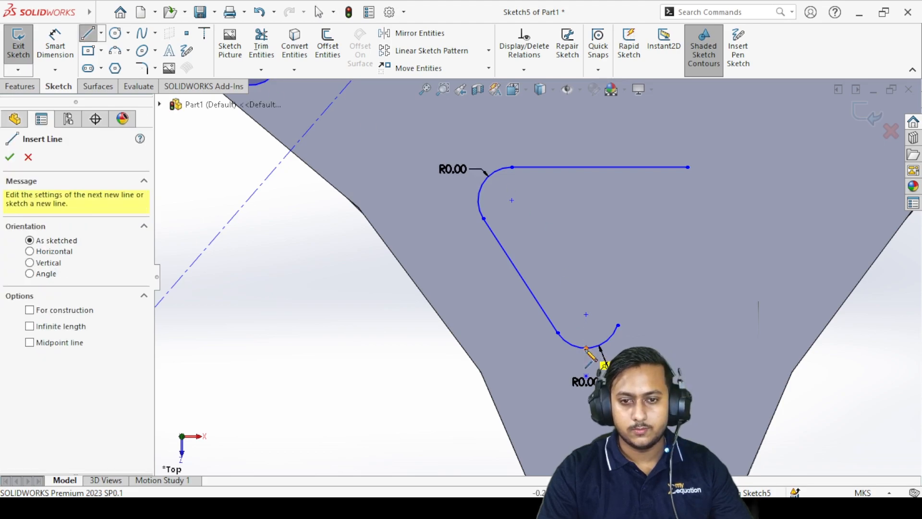
{"action": "left_click", "coordinate": [586, 346]}
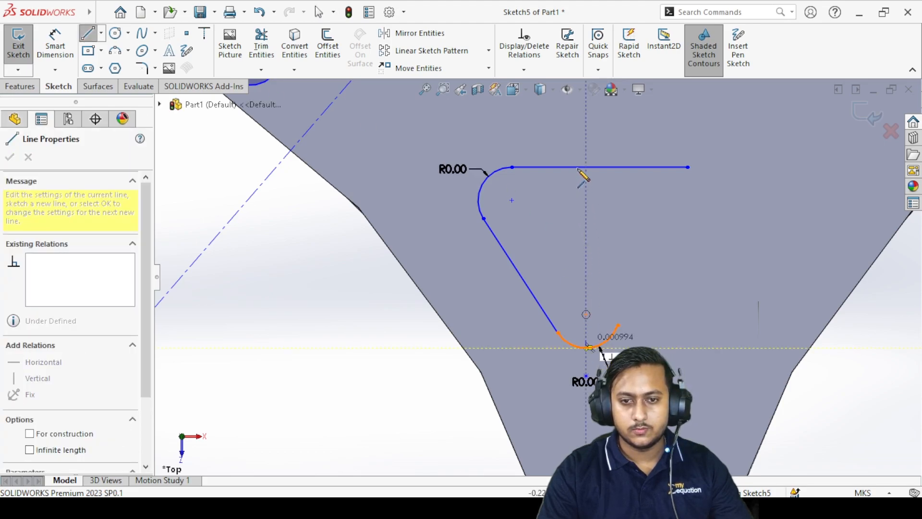
{"action": "left_click", "coordinate": [586, 167]}
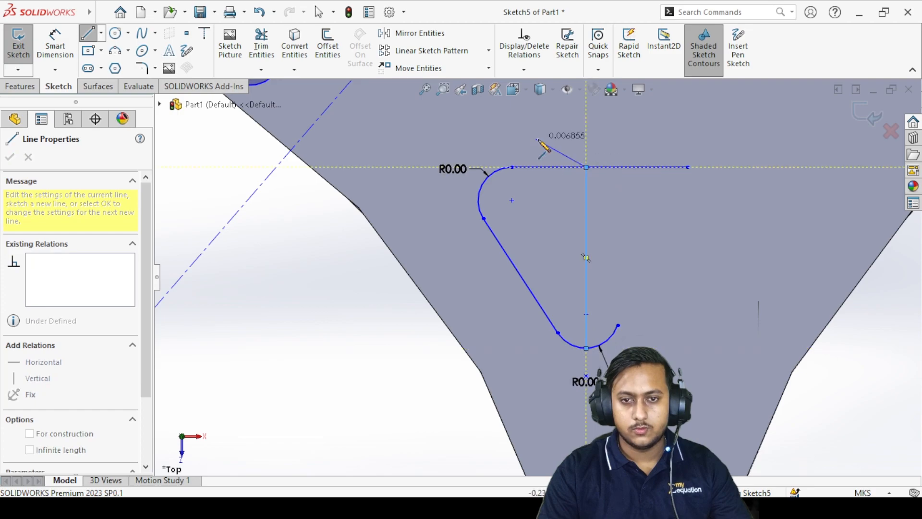
{"action": "right_click", "coordinate": [536, 139]}
{"action": "left_click", "coordinate": [575, 172]}
{"action": "scroll", "coordinate": [657, 237], "scroll_direction": "up", "scroll_amount": 8}
{"action": "scroll", "coordinate": [612, 341], "scroll_direction": "up", "scroll_amount": 1}
{"action": "scroll", "coordinate": [560, 450], "scroll_direction": "down", "scroll_amount": 7}
{"action": "left_click", "coordinate": [116, 34]}
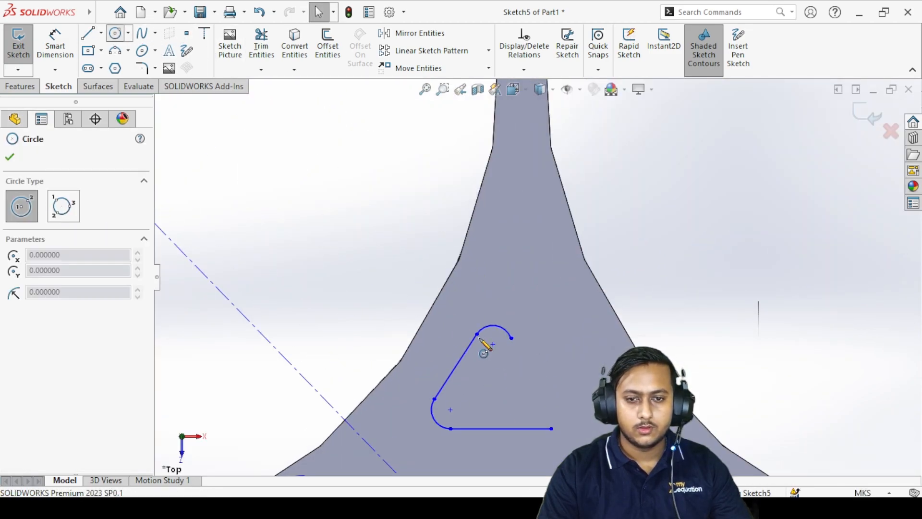
{"action": "left_click", "coordinate": [492, 344]}
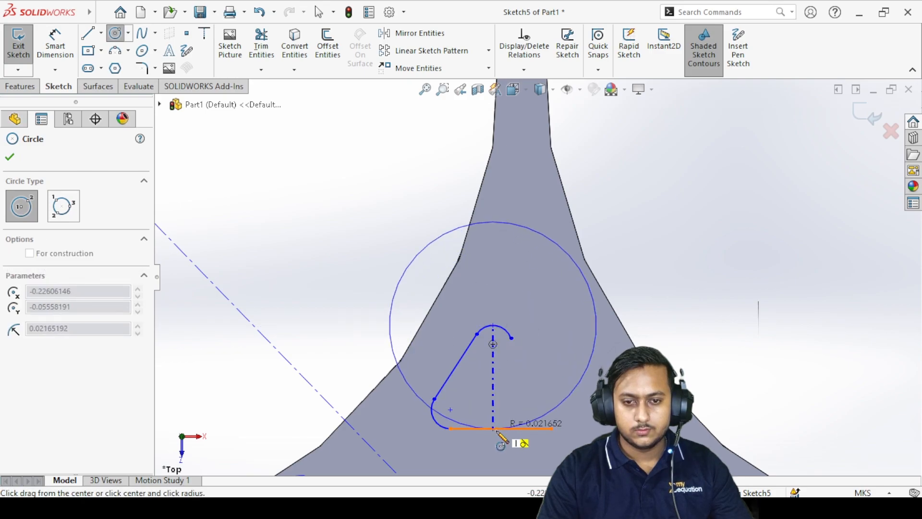
{"action": "right_click", "coordinate": [369, 186]}
{"action": "left_click", "coordinate": [390, 196]}
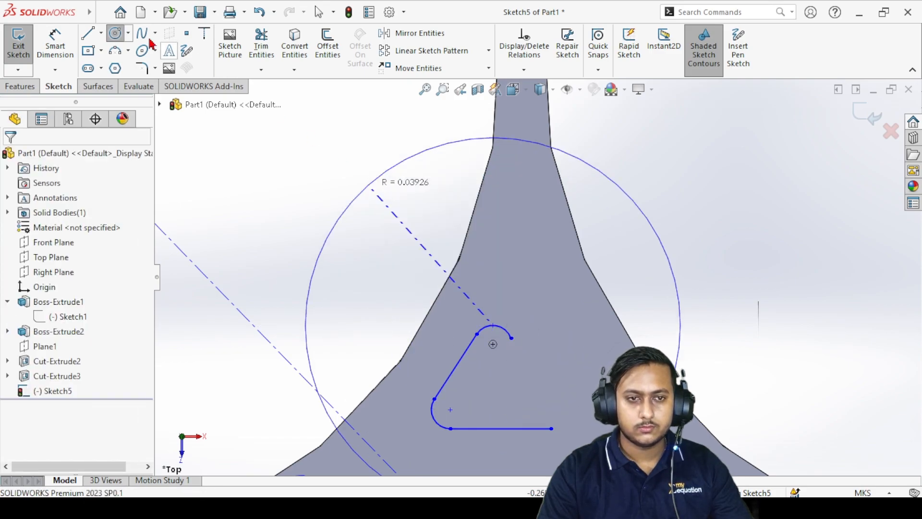
- Draw a vertical line from the top of the lower-right cutout profile's upper arc to its horizontal line
{"action": "left_click", "coordinate": [101, 40]}
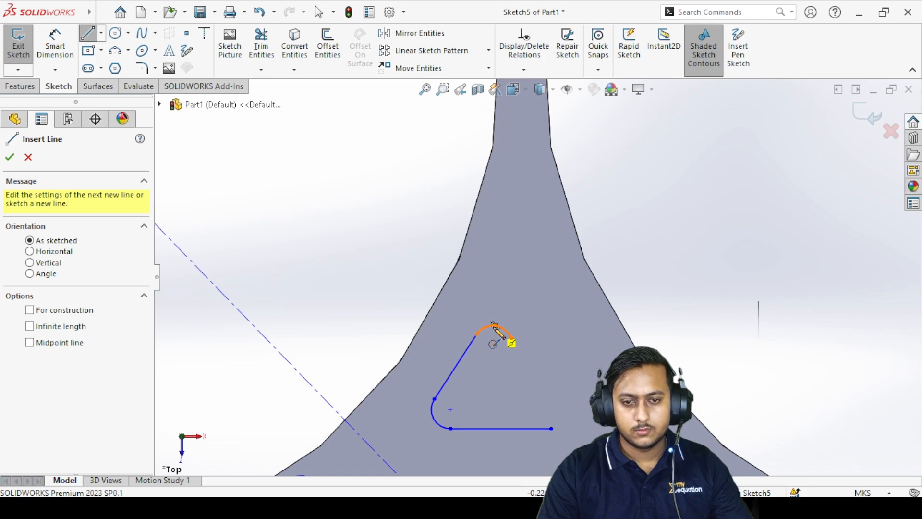
{"action": "scroll", "coordinate": [497, 334], "scroll_direction": "down", "scroll_amount": 5}
{"action": "left_click", "coordinate": [515, 285]}
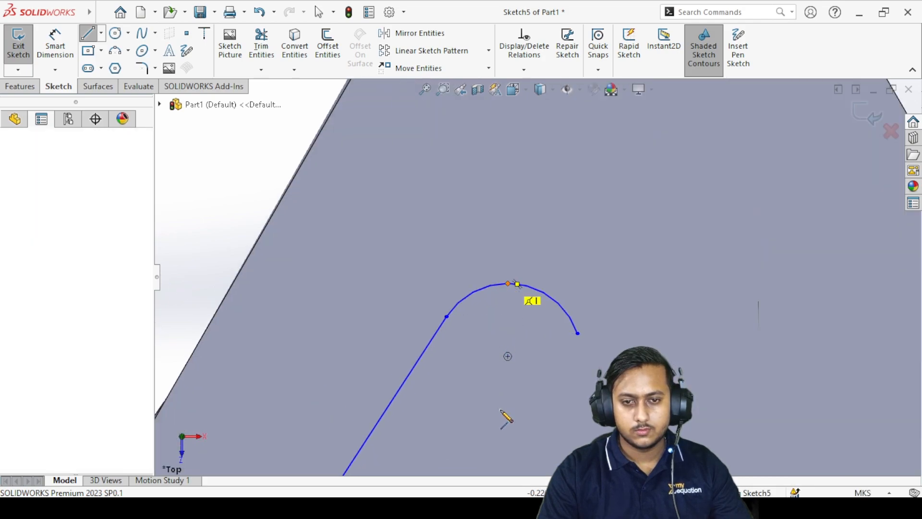
{"action": "scroll", "coordinate": [504, 418], "scroll_direction": "up", "scroll_amount": 5}
{"action": "scroll", "coordinate": [536, 408], "scroll_direction": "down", "scroll_amount": 5}
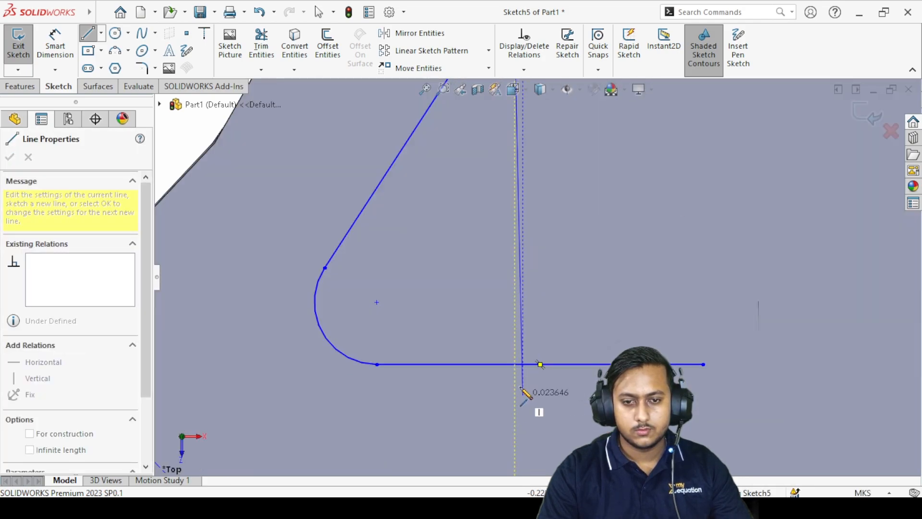
{"action": "left_click", "coordinate": [515, 363]}
{"action": "right_click", "coordinate": [451, 277]}
{"action": "left_click", "coordinate": [456, 282]}
- Trim the upper-left profile's vertical line and overhanging line and arc ends, and undo the last trim on the lower-left profile
{"action": "scroll", "coordinate": [566, 263], "scroll_direction": "up", "scroll_amount": 5}
{"action": "scroll", "coordinate": [567, 264], "scroll_direction": "up", "scroll_amount": 5}
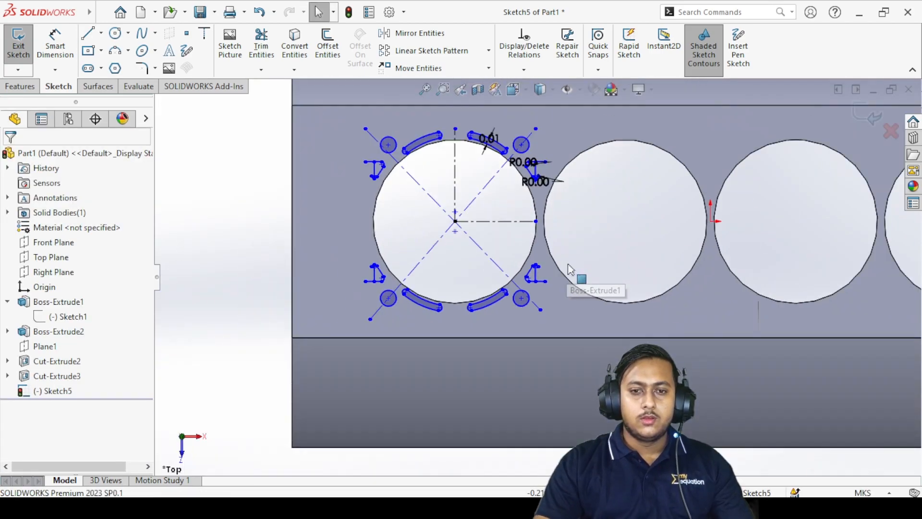
{"action": "scroll", "coordinate": [557, 245], "scroll_direction": "down", "scroll_amount": 4}
{"action": "scroll", "coordinate": [252, 183], "scroll_direction": "down", "scroll_amount": 1}
{"action": "left_click", "coordinate": [261, 46]}
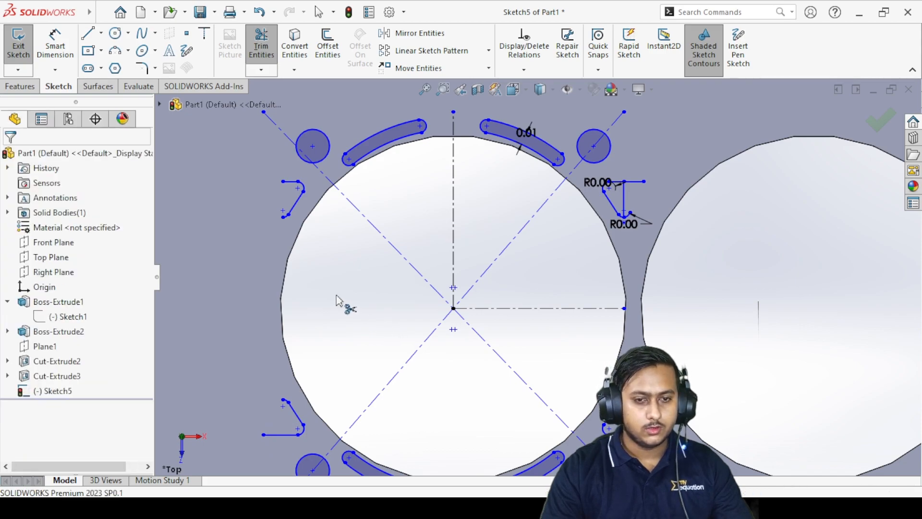
{"action": "key", "text": "Escape"}
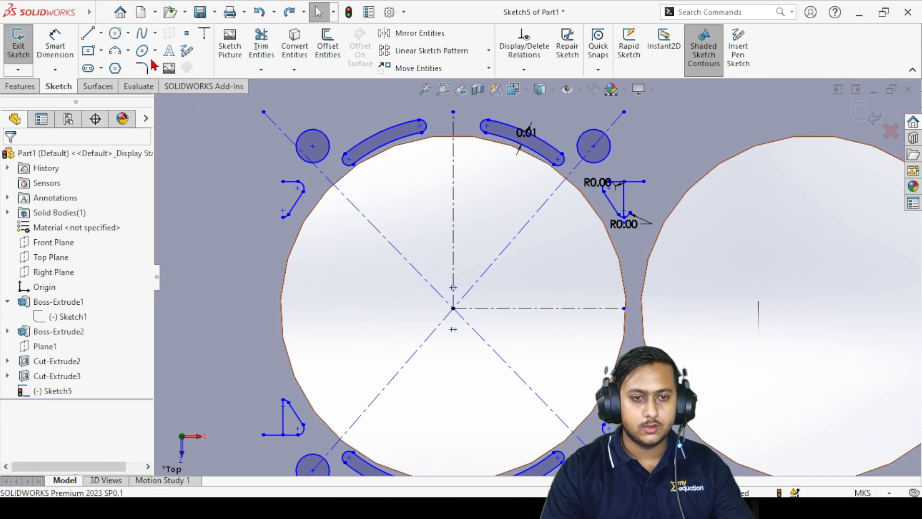
- Trim the overhanging line and arc ends and the vertical lines from the lower-left and lower-right cutout profiles
{"action": "left_click", "coordinate": [262, 46]}
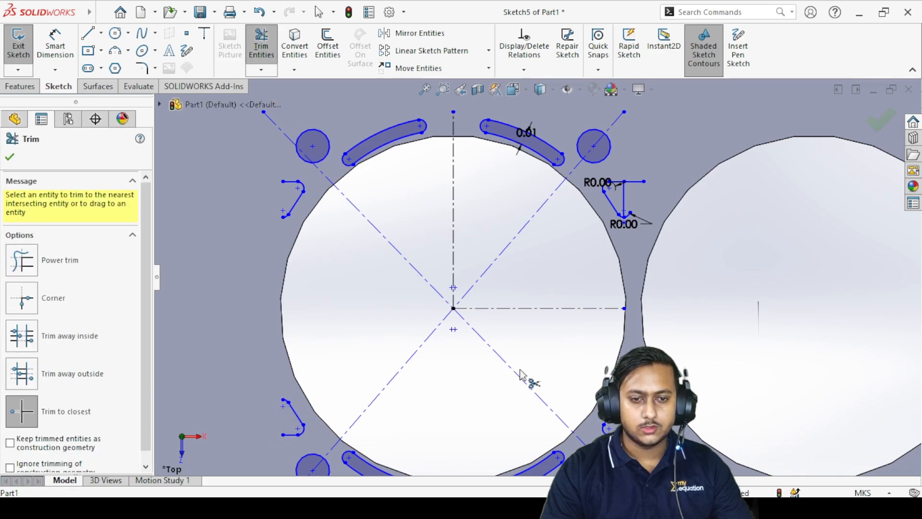
{"action": "scroll", "coordinate": [658, 468], "scroll_direction": "down", "scroll_amount": 5}
{"action": "left_click", "coordinate": [588, 387]}
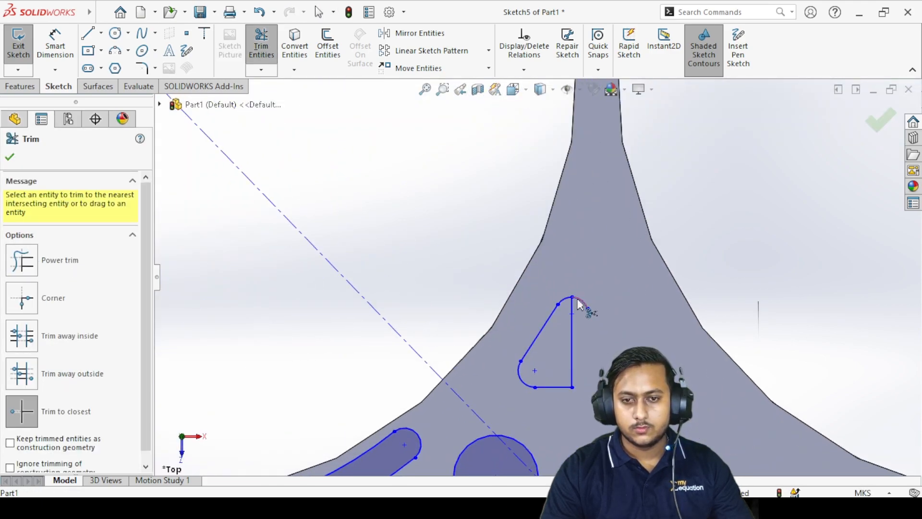
{"action": "left_click", "coordinate": [582, 301]}
{"action": "left_click", "coordinate": [572, 335]}
- Trim the overhanging line and arc ends and the vertical line from the upper-right cutout profile
{"action": "scroll", "coordinate": [597, 305], "scroll_direction": "up", "scroll_amount": 7}
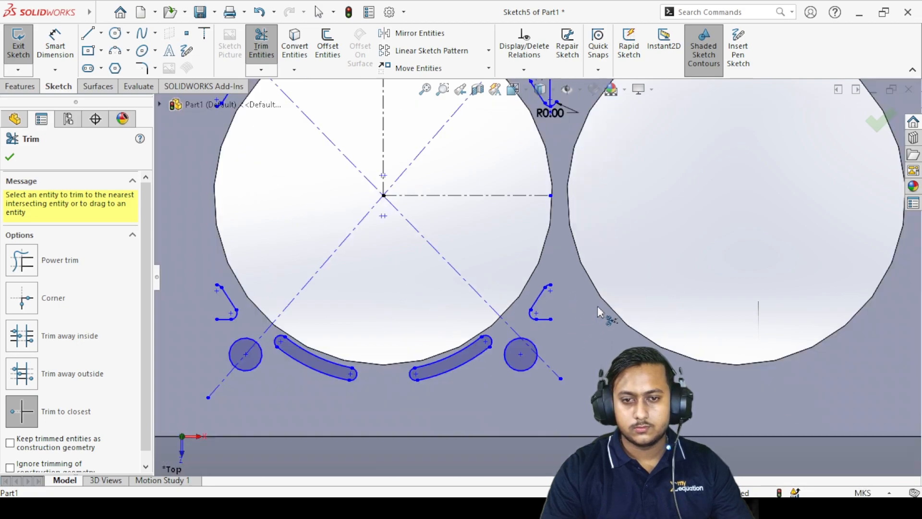
{"action": "scroll", "coordinate": [533, 129], "scroll_direction": "down", "scroll_amount": 6}
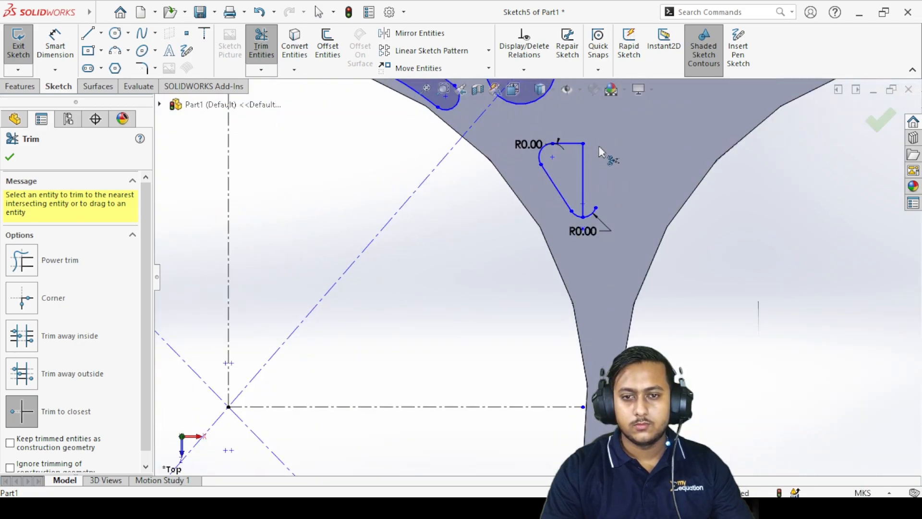
{"action": "left_click", "coordinate": [585, 187]}
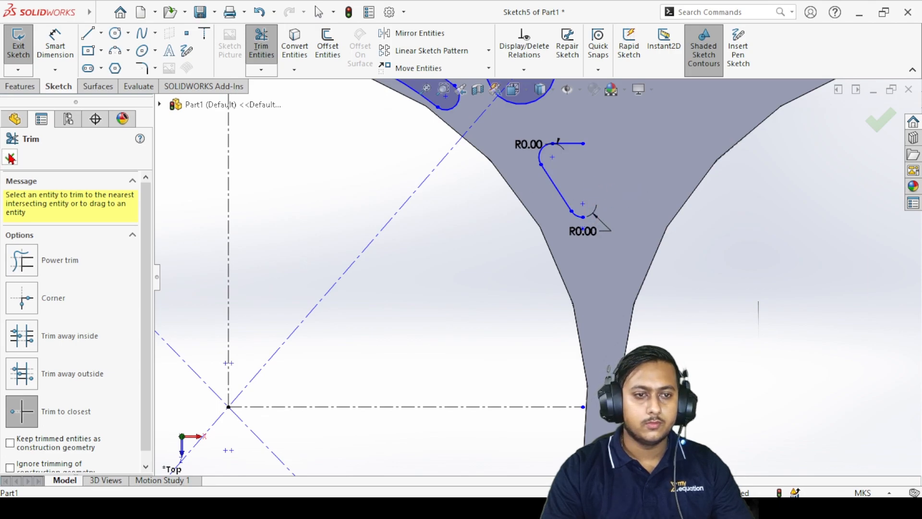
{"action": "key", "text": "Escape"}
{"action": "scroll", "coordinate": [765, 288], "scroll_direction": "up", "scroll_amount": 7}
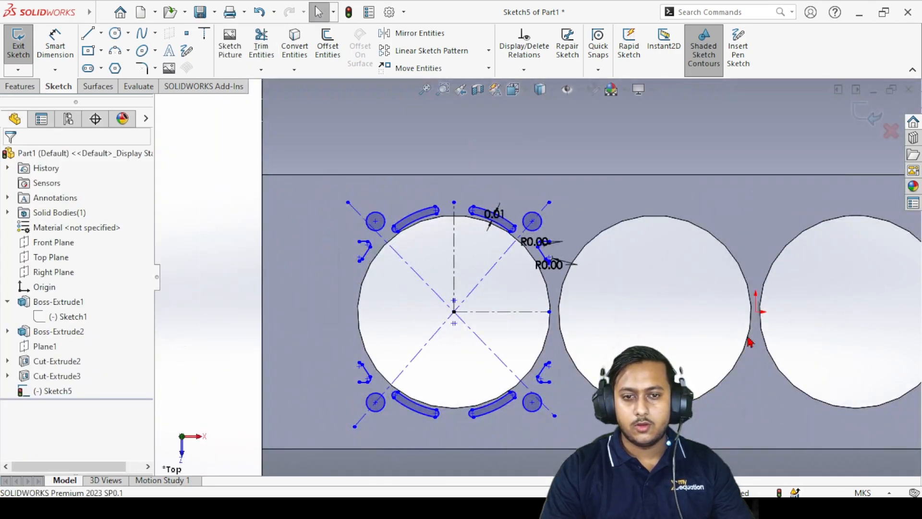
{"action": "scroll", "coordinate": [839, 342], "scroll_direction": "down", "scroll_amount": 1}
{"action": "scroll", "coordinate": [755, 319], "scroll_direction": "up", "scroll_amount": 4}
{"action": "scroll", "coordinate": [643, 257], "scroll_direction": "down", "scroll_amount": 2}
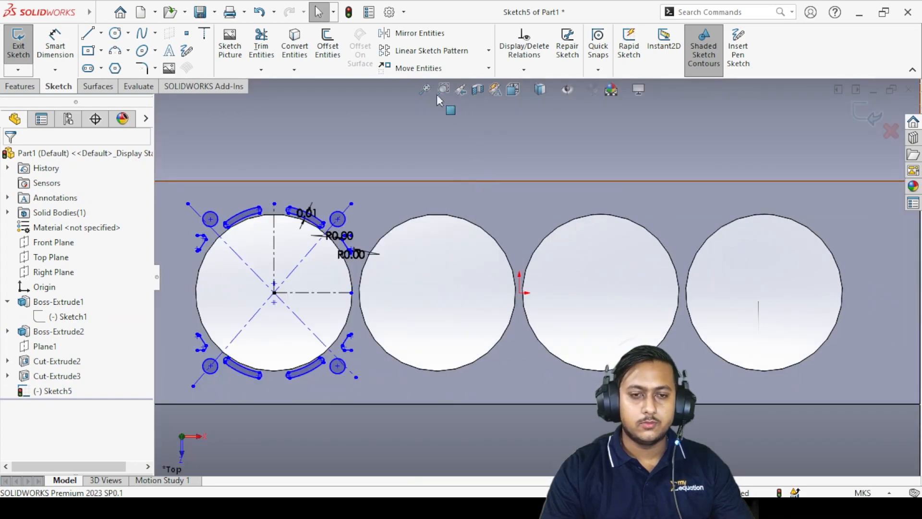
- Set up a linear sketch pattern along the X-axis with 0.22 m spacing and 4 instances
{"action": "left_click", "coordinate": [438, 51]}
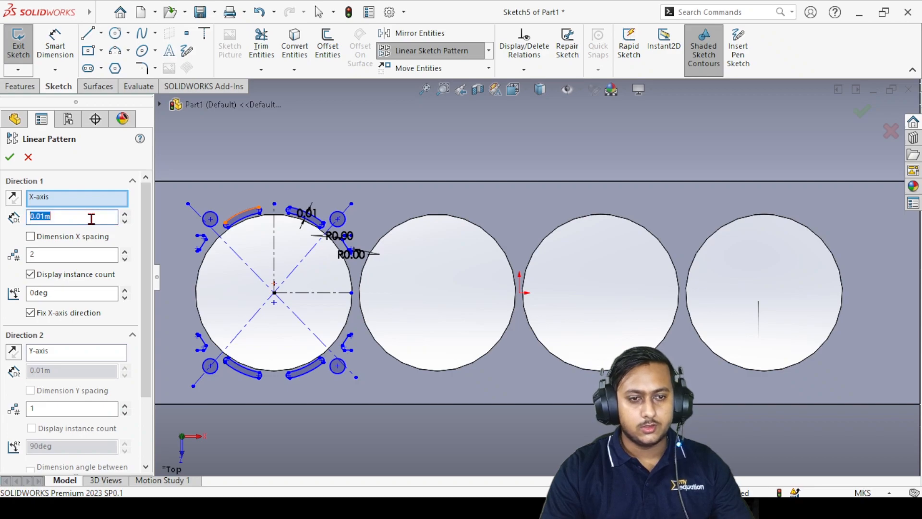
{"action": "type", "text": "0"}
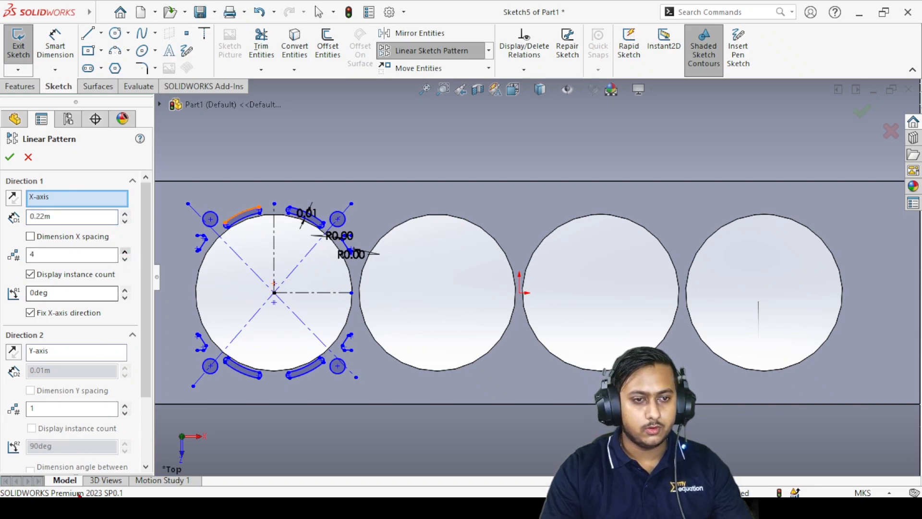
{"action": "scroll", "coordinate": [86, 462], "scroll_direction": "down", "scroll_amount": 3}
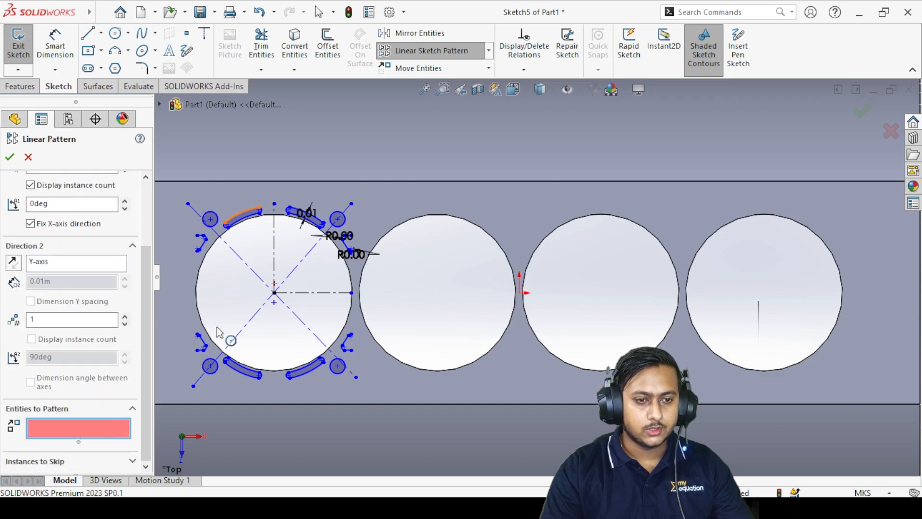
- Select both circles, both curved slots and both corner cutout profiles around the first bore's upper half as entities to pattern
{"action": "scroll", "coordinate": [215, 224], "scroll_direction": "down", "scroll_amount": 5}
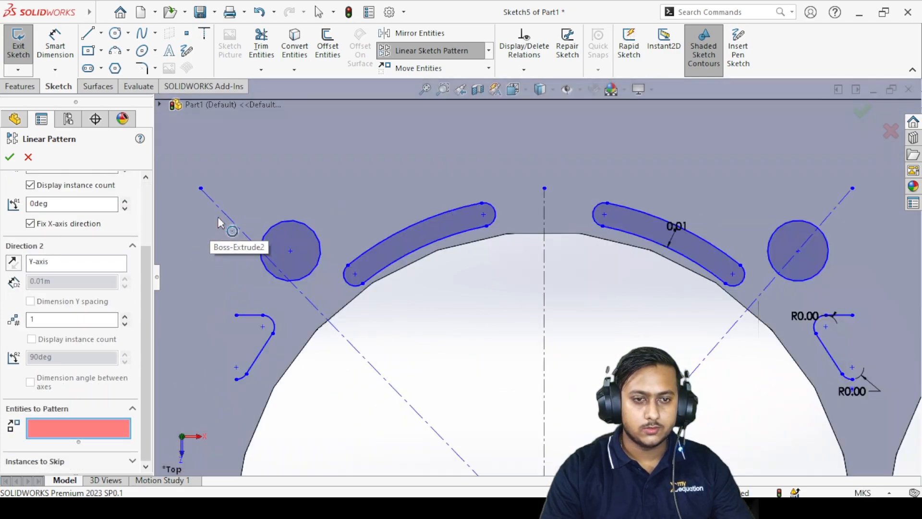
{"action": "left_click", "coordinate": [283, 243]}
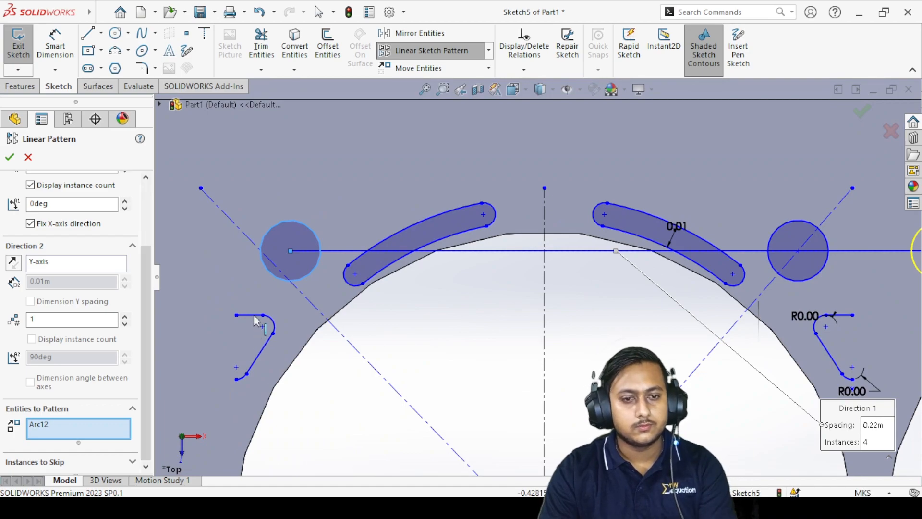
{"action": "left_click", "coordinate": [255, 315]}
{"action": "left_click", "coordinate": [272, 324]}
{"action": "left_click", "coordinate": [253, 364]}
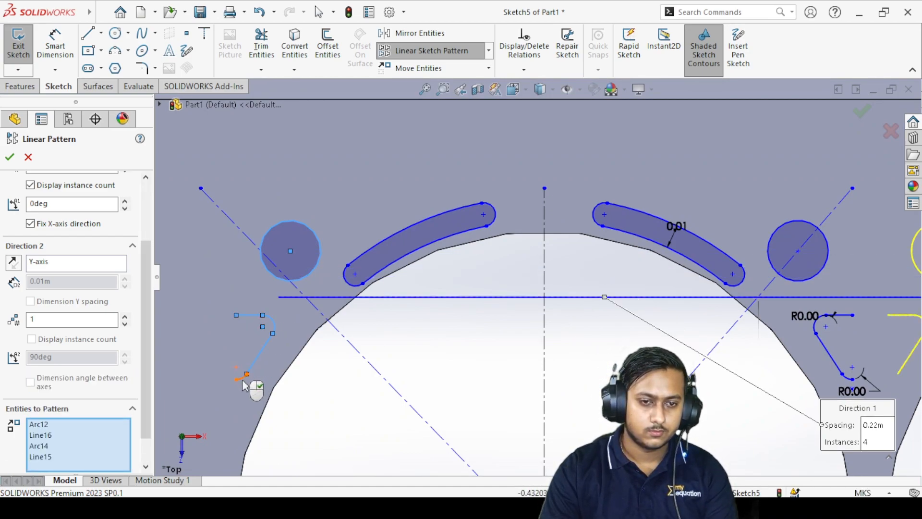
{"action": "left_click", "coordinate": [435, 234]}
{"action": "left_click", "coordinate": [795, 247]}
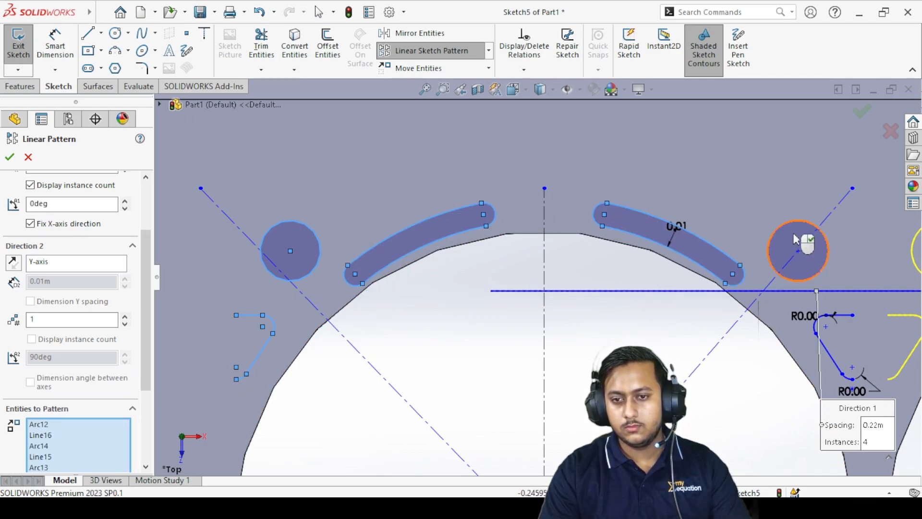
{"action": "left_click", "coordinate": [825, 349]}
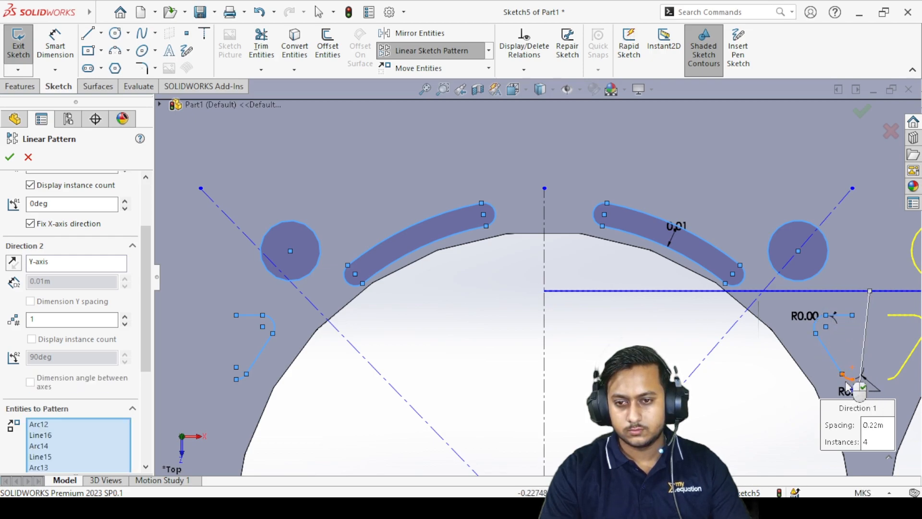
- Add the first bore's lower-right cutout profile, curved slot and circle to the entities to pattern
{"action": "scroll", "coordinate": [715, 435], "scroll_direction": "up", "scroll_amount": 5}
{"action": "scroll", "coordinate": [582, 291], "scroll_direction": "down", "scroll_amount": 8}
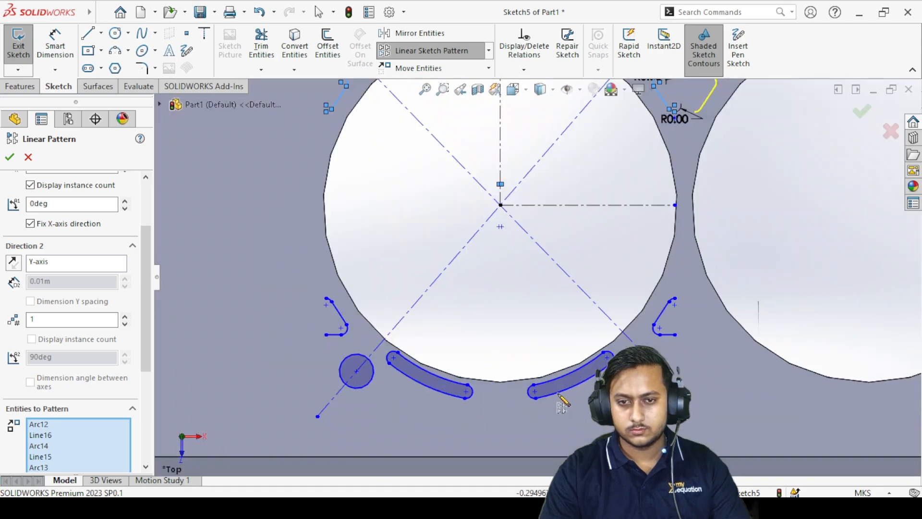
{"action": "left_click", "coordinate": [687, 293]}
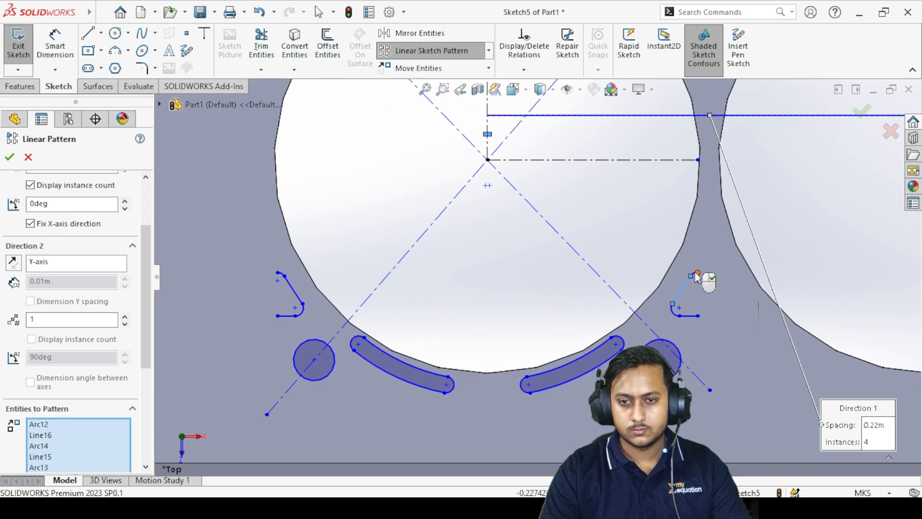
{"action": "scroll", "coordinate": [696, 330], "scroll_direction": "down", "scroll_amount": 5}
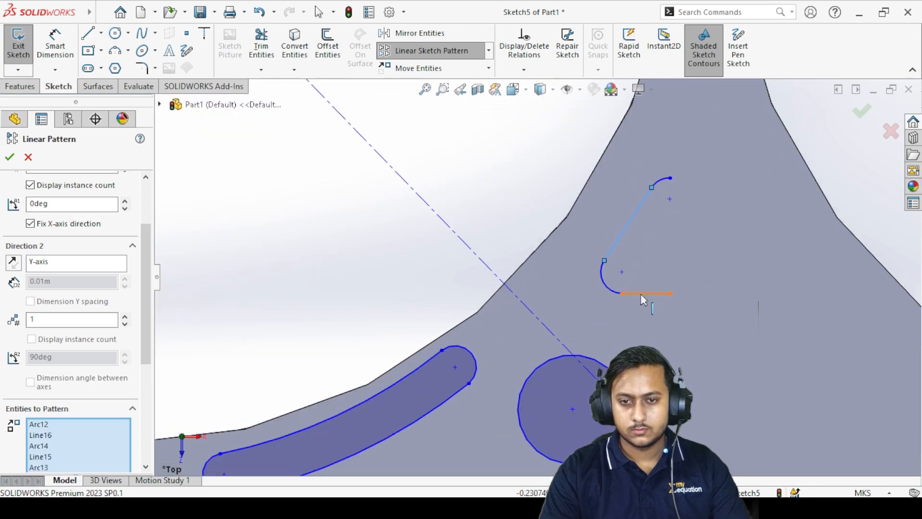
{"action": "left_click", "coordinate": [610, 291]}
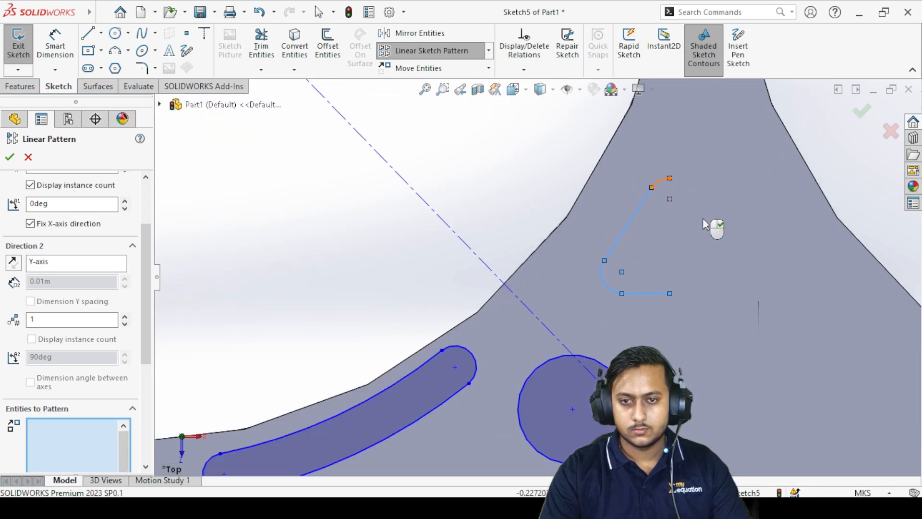
{"action": "left_click", "coordinate": [434, 406]}
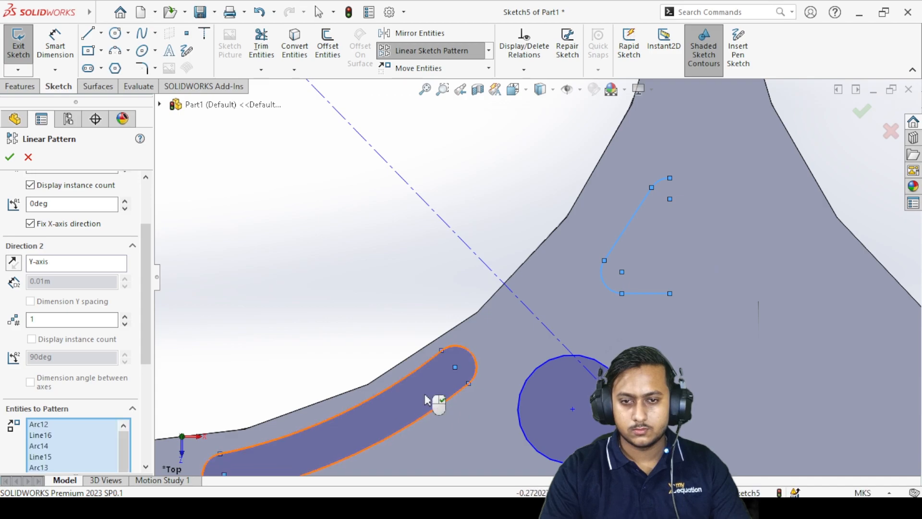
{"action": "left_click", "coordinate": [577, 415]}
- Add the first bore's lower-left cutout profile, circle and curved slot to the entities to pattern
{"action": "scroll", "coordinate": [553, 438], "scroll_direction": "up", "scroll_amount": 10}
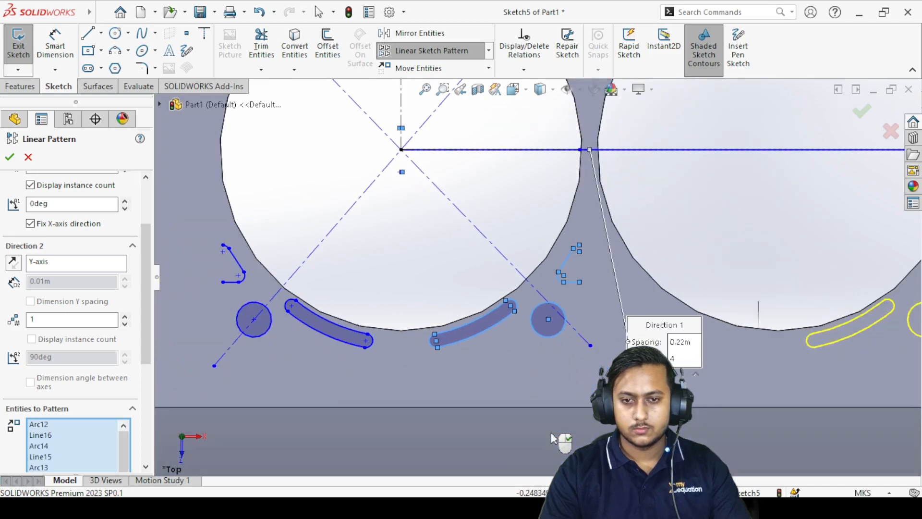
{"action": "scroll", "coordinate": [468, 293], "scroll_direction": "down", "scroll_amount": 10}
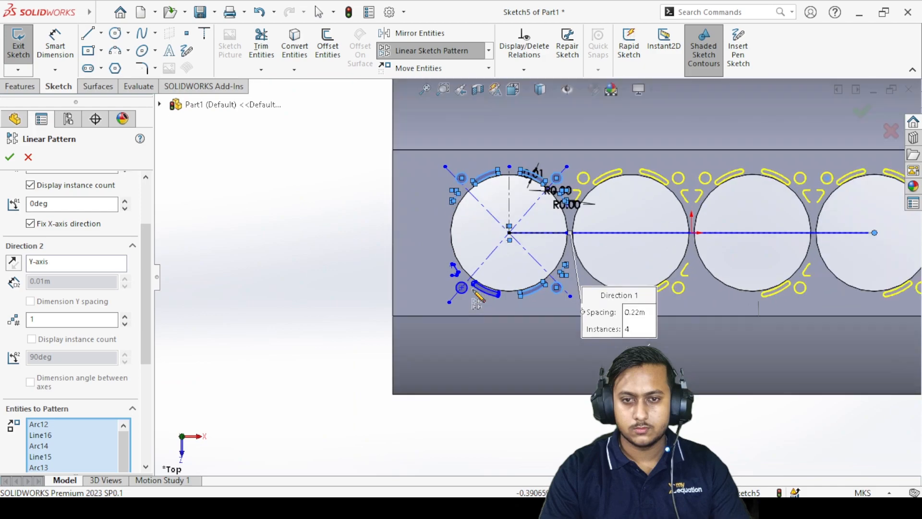
{"action": "left_click", "coordinate": [355, 165]}
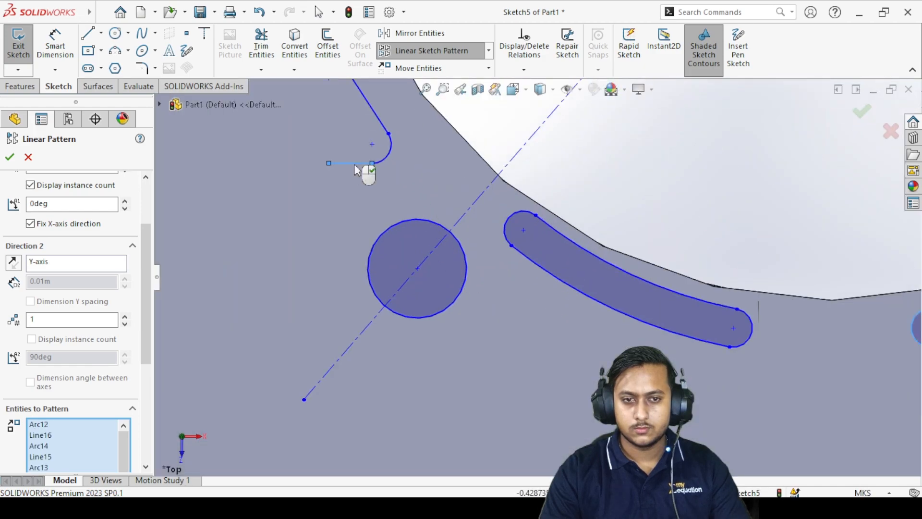
{"action": "left_click", "coordinate": [389, 139]}
{"action": "left_click", "coordinate": [382, 126]}
{"action": "left_click", "coordinate": [403, 255]}
{"action": "left_click", "coordinate": [604, 259]}
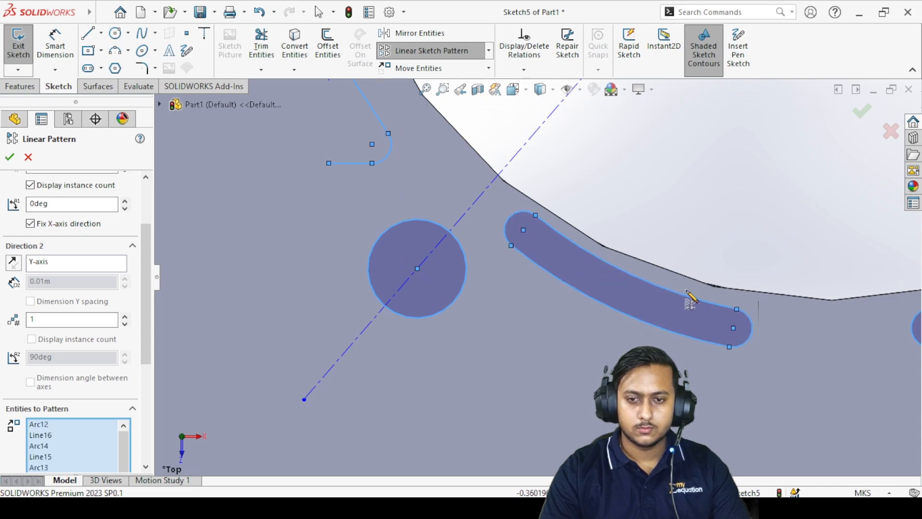
- Check the pattern preview around all four bores and apply the linear sketch pattern
{"action": "scroll", "coordinate": [682, 295], "scroll_direction": "up", "scroll_amount": 5}
{"action": "scroll", "coordinate": [693, 129], "scroll_direction": "down", "scroll_amount": 3}
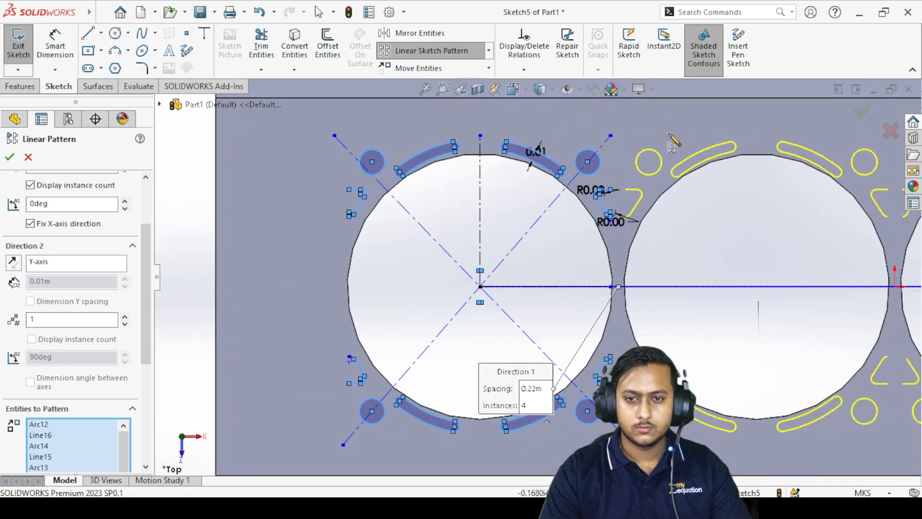
{"action": "scroll", "coordinate": [624, 211], "scroll_direction": "down", "scroll_amount": 6}
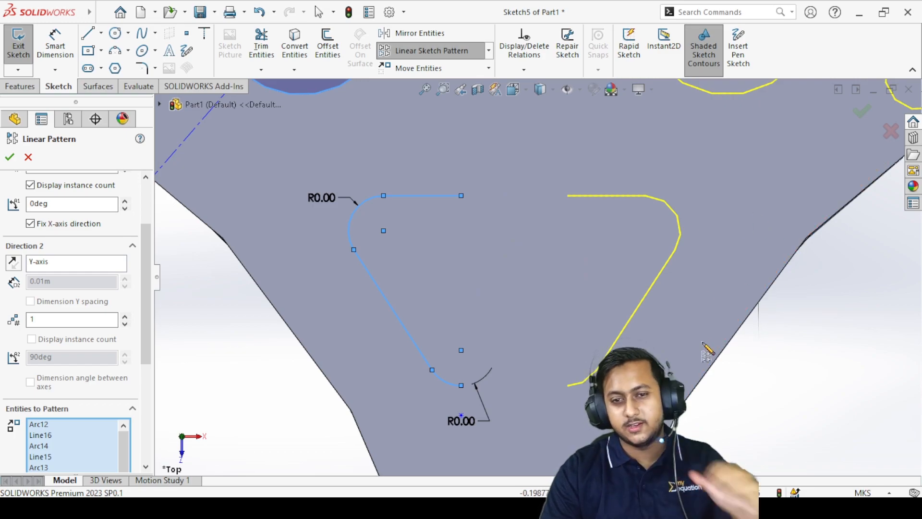
{"action": "scroll", "coordinate": [706, 353], "scroll_direction": "up", "scroll_amount": 8}
{"action": "scroll", "coordinate": [705, 353], "scroll_direction": "up", "scroll_amount": 4}
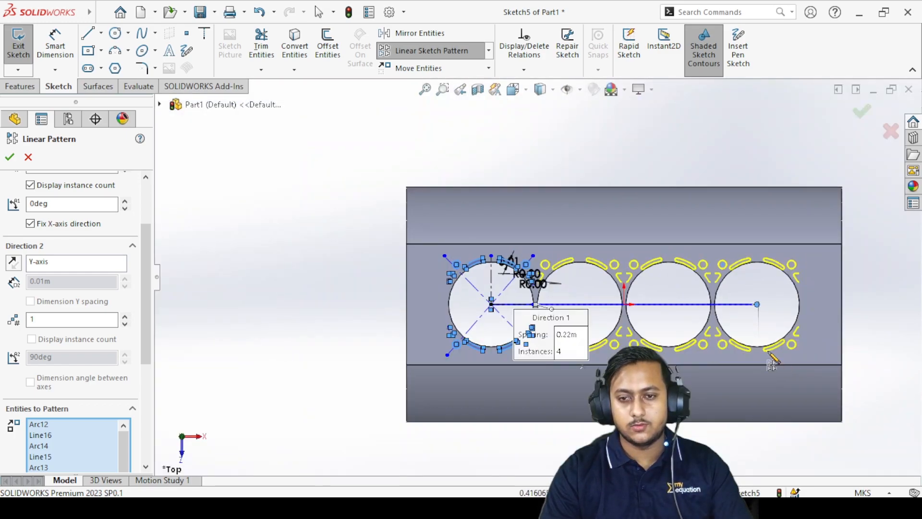
{"action": "scroll", "coordinate": [740, 327], "scroll_direction": "down", "scroll_amount": 3}
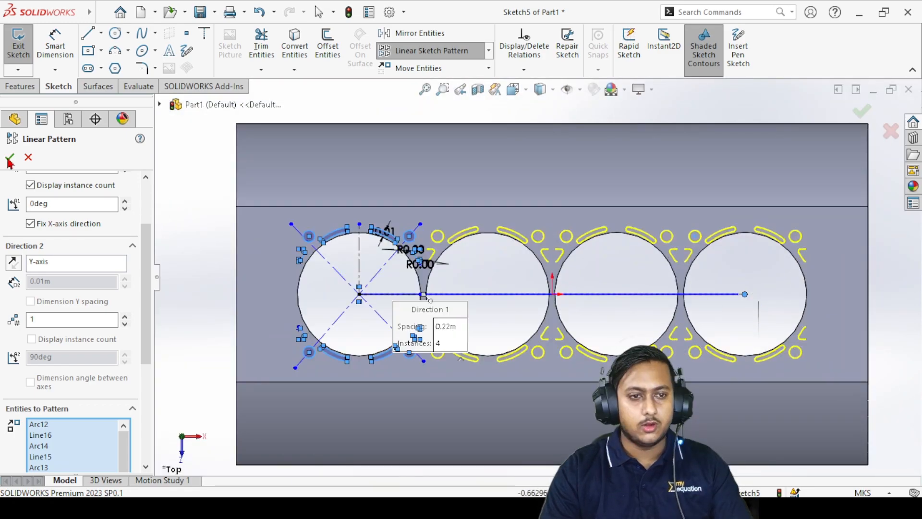
{"action": "key", "text": "Return"}
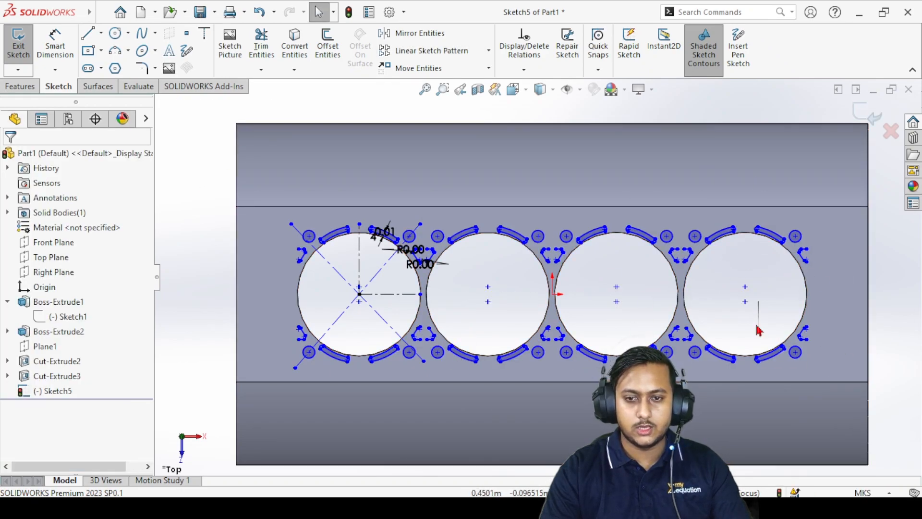
- Close the first bore's upper-left half-profile with a vertical line from its horizontal line's end to its lower arc's end
{"action": "left_click", "coordinate": [92, 35]}
{"action": "scroll", "coordinate": [298, 276], "scroll_direction": "down", "scroll_amount": 6}
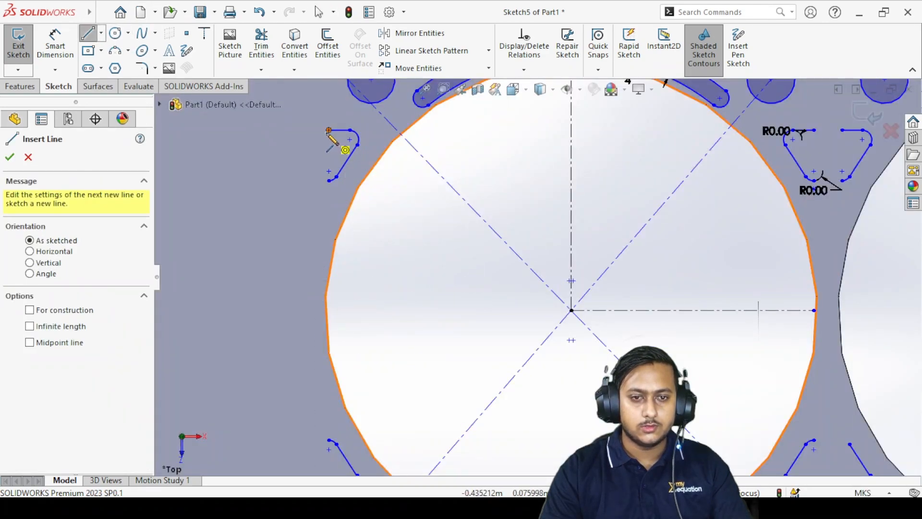
{"action": "left_click", "coordinate": [329, 130]}
{"action": "left_click", "coordinate": [328, 181]}
{"action": "right_click", "coordinate": [231, 159]}
{"action": "left_click", "coordinate": [245, 164]}
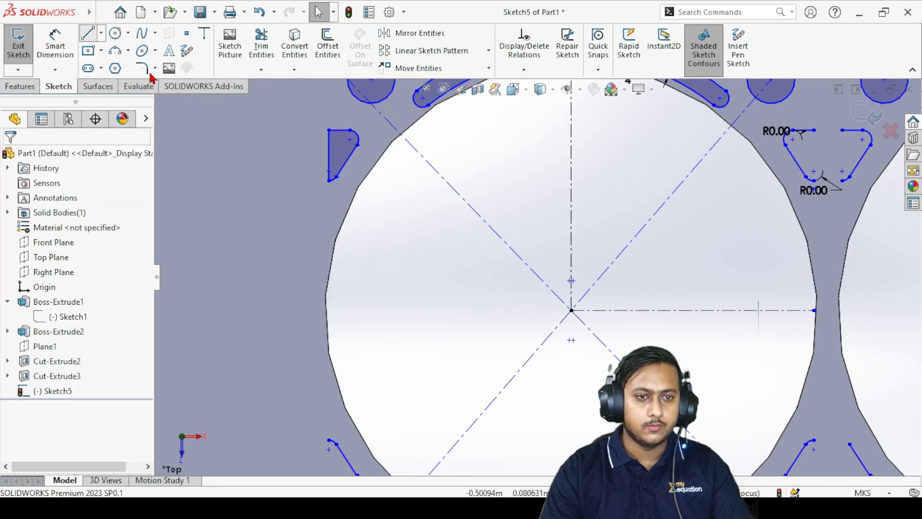
- Close the first bore's lower-left half-profile with a vertical line from its upper arc's end to its horizontal line's end
{"action": "left_click", "coordinate": [90, 35]}
{"action": "scroll", "coordinate": [387, 399], "scroll_direction": "up", "scroll_amount": 4}
{"action": "scroll", "coordinate": [435, 399], "scroll_direction": "down", "scroll_amount": 5}
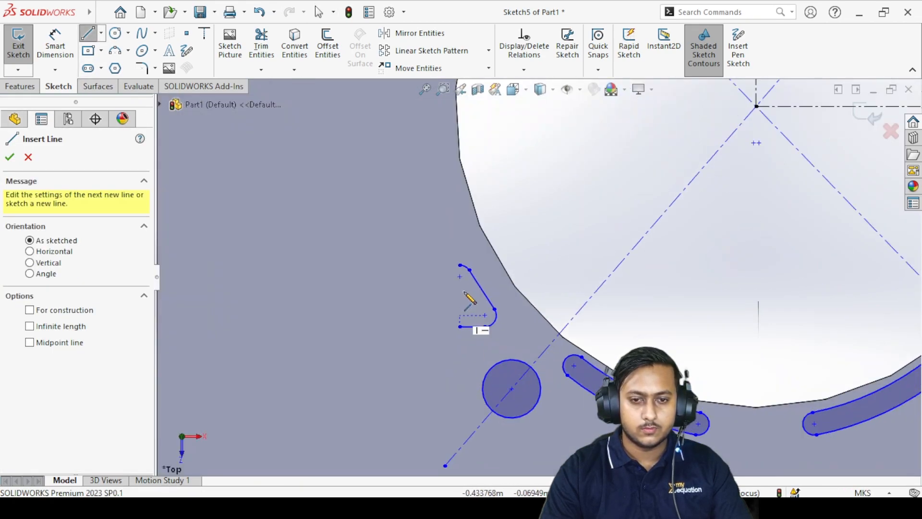
{"action": "left_click", "coordinate": [460, 265]}
{"action": "left_click", "coordinate": [460, 326]}
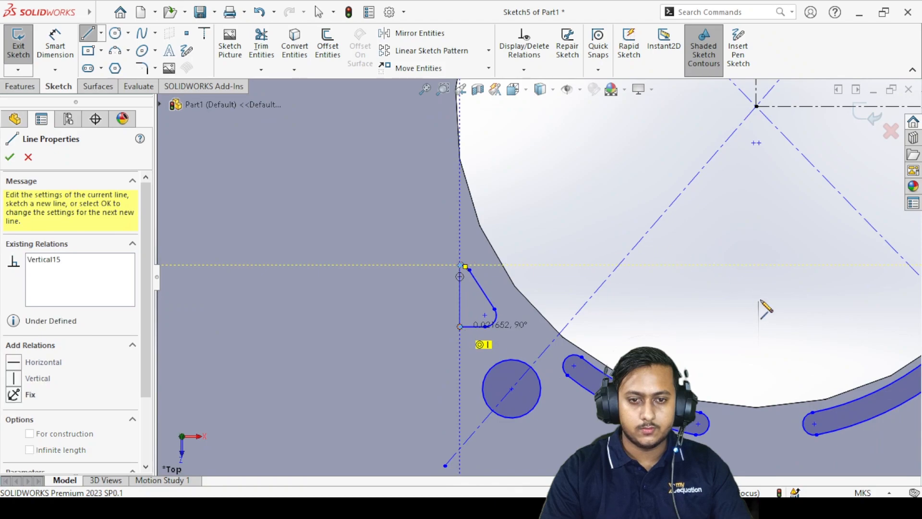
- Join the lower cutout halves between the first and second bores with a line across the top and one across the base
{"action": "scroll", "coordinate": [763, 309], "scroll_direction": "up", "scroll_amount": 3}
{"action": "scroll", "coordinate": [700, 289], "scroll_direction": "down", "scroll_amount": 6}
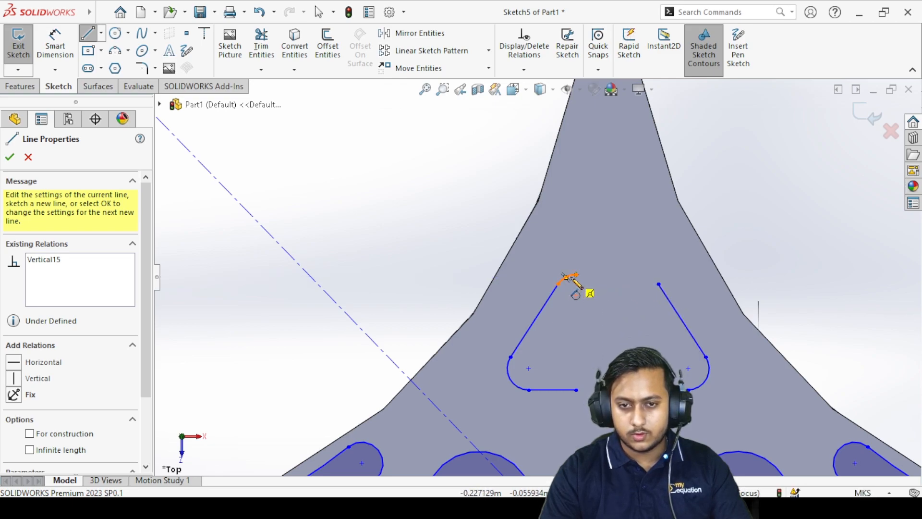
{"action": "left_click", "coordinate": [659, 284]}
{"action": "left_click", "coordinate": [576, 275]}
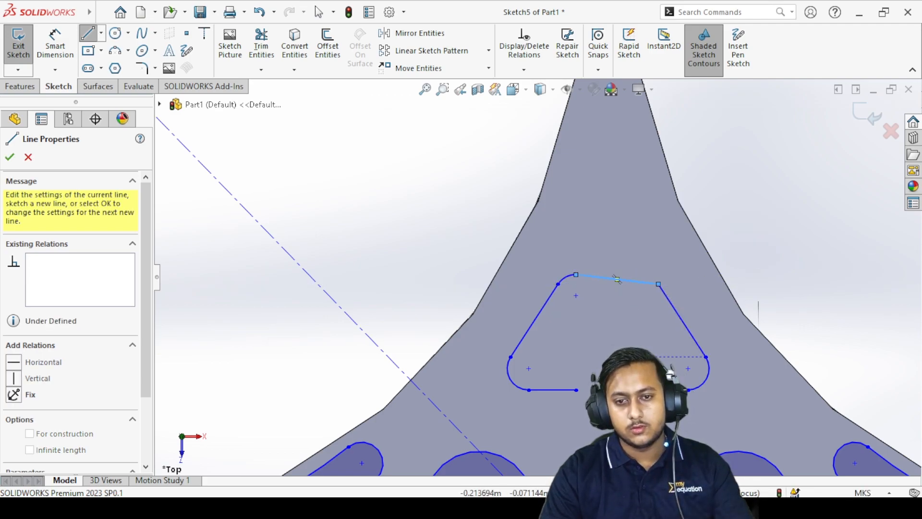
{"action": "left_click", "coordinate": [576, 390]}
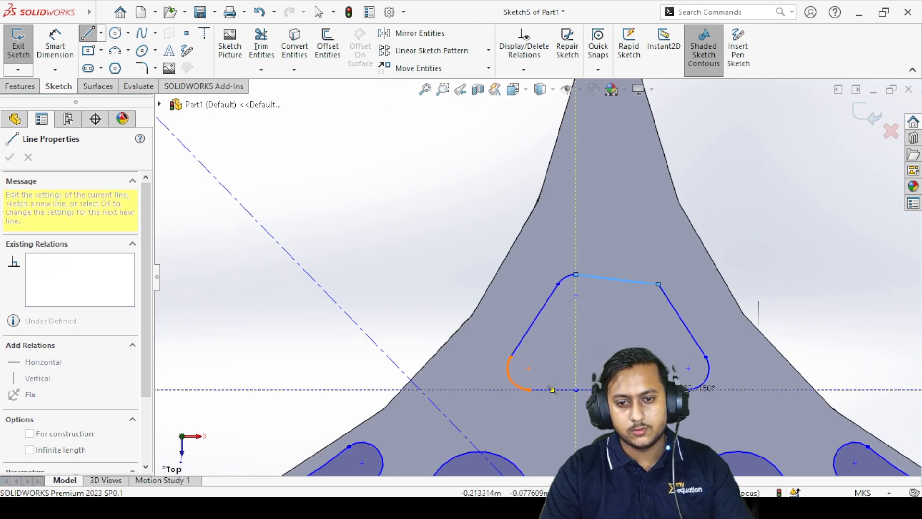
{"action": "left_click", "coordinate": [530, 390]}
- Join the lower cutout halves between the second and third bores with a line across the top and one across the base
{"action": "scroll", "coordinate": [550, 279], "scroll_direction": "up", "scroll_amount": 5}
{"action": "scroll", "coordinate": [894, 281], "scroll_direction": "down", "scroll_amount": 5}
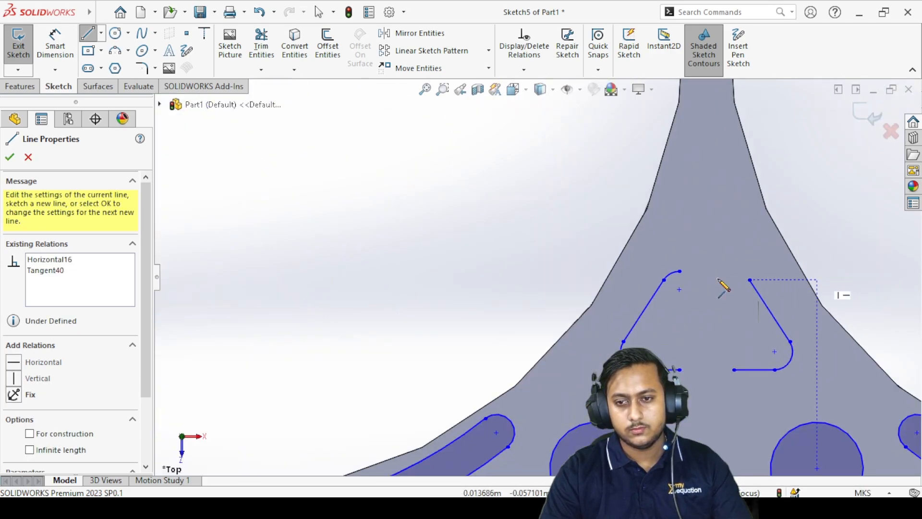
{"action": "left_click", "coordinate": [860, 277]}
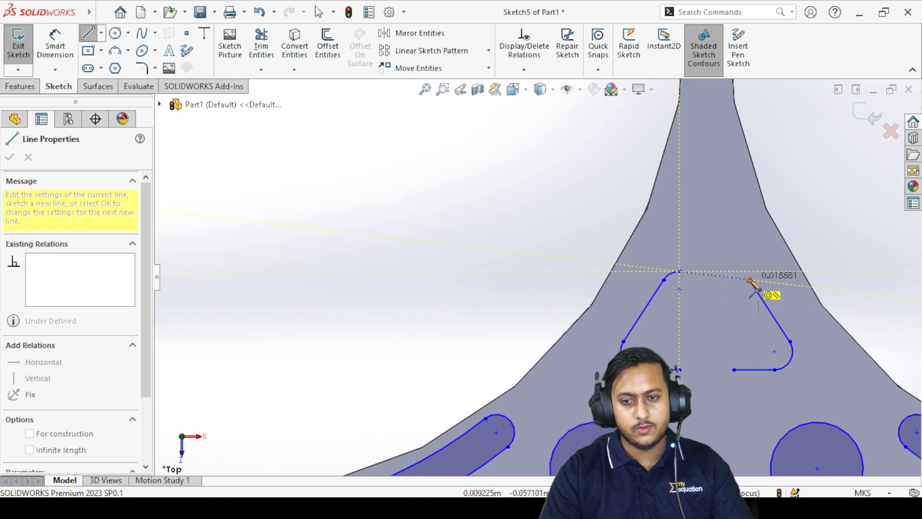
{"action": "double_click", "coordinate": [749, 280]}
{"action": "left_click", "coordinate": [734, 370]}
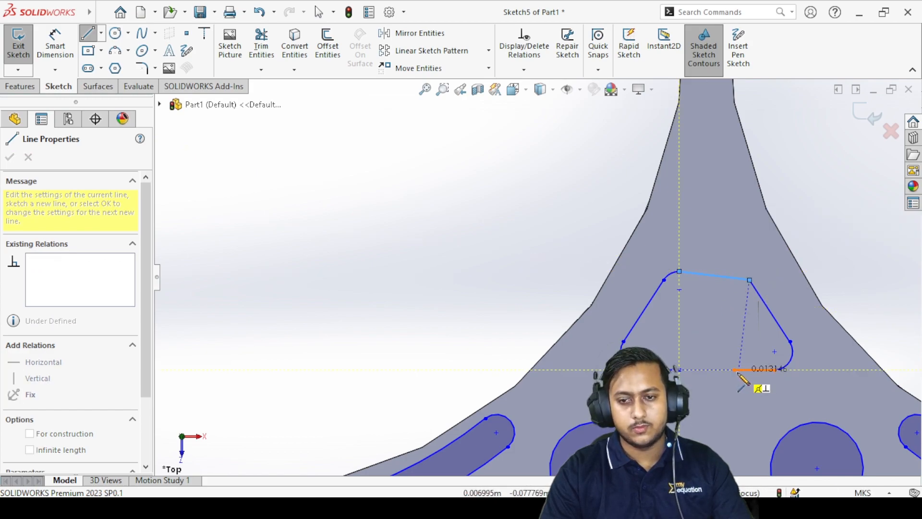
{"action": "left_click", "coordinate": [679, 370]}
- Join the upper cutout halves between the second and third bores with a line across the base and one across the top
{"action": "scroll", "coordinate": [690, 318], "scroll_direction": "up", "scroll_amount": 8}
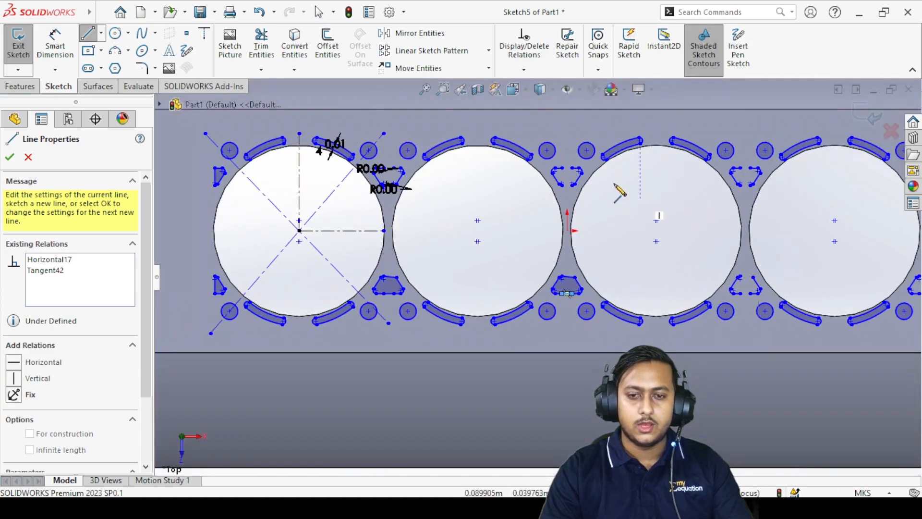
{"action": "scroll", "coordinate": [563, 188], "scroll_direction": "down", "scroll_amount": 10}
{"action": "left_click", "coordinate": [428, 305]}
{"action": "left_click", "coordinate": [514, 306]}
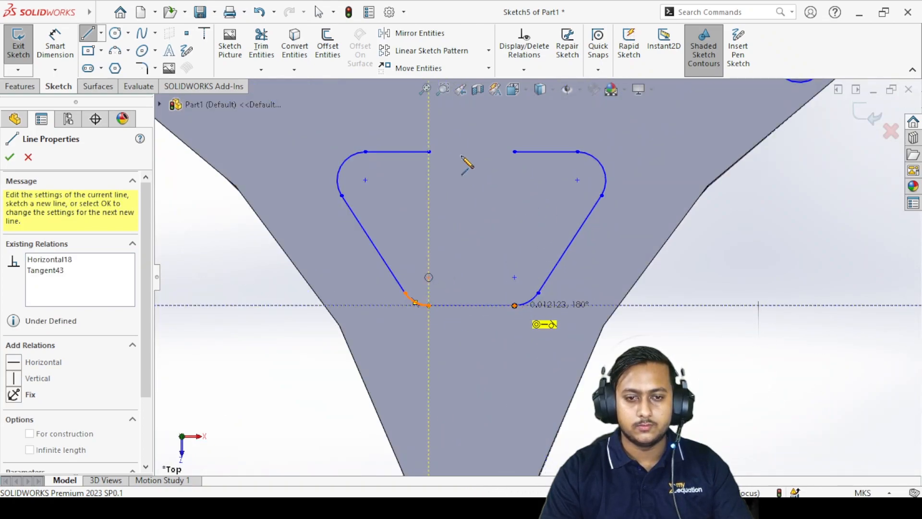
{"action": "left_click", "coordinate": [428, 151]}
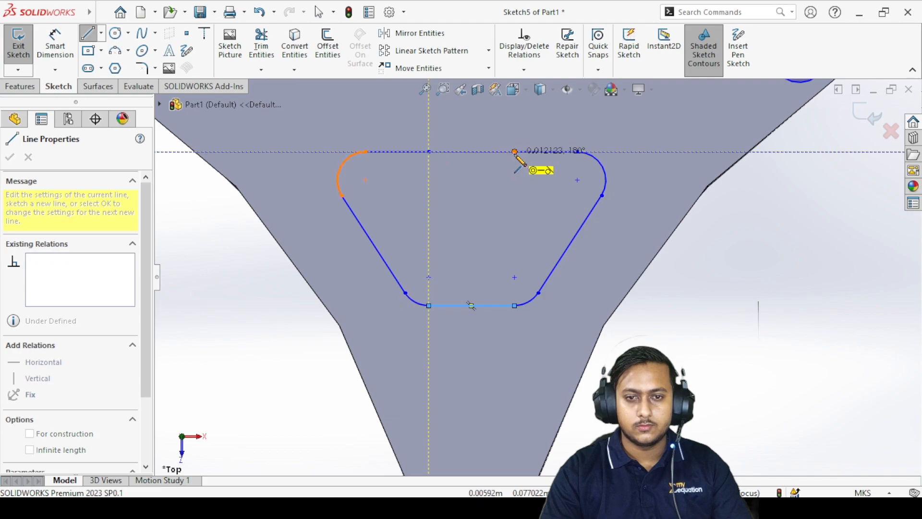
{"action": "left_click", "coordinate": [515, 152]}
- Join the upper cutout halves between the first and second bores with a line across the top and one across the base
{"action": "scroll", "coordinate": [561, 276], "scroll_direction": "up", "scroll_amount": 4}
{"action": "scroll", "coordinate": [480, 274], "scroll_direction": "up", "scroll_amount": 3}
{"action": "scroll", "coordinate": [366, 274], "scroll_direction": "down", "scroll_amount": 8}
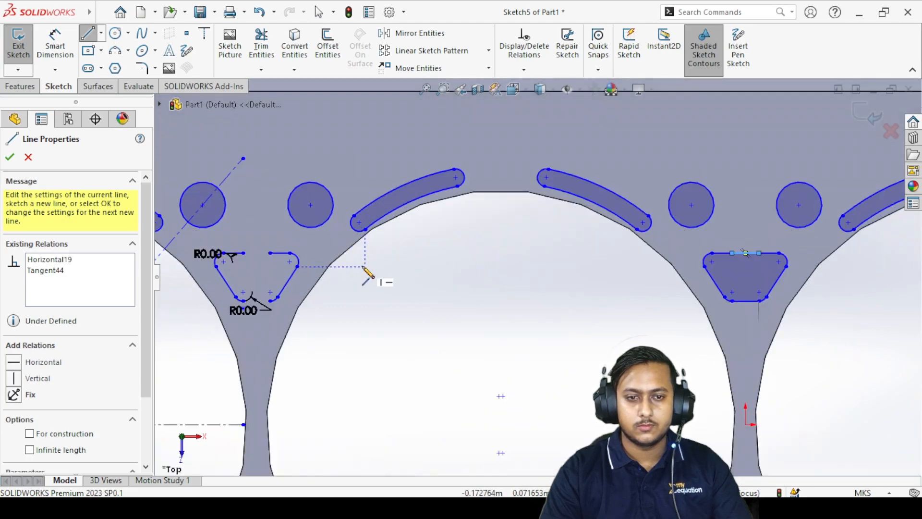
{"action": "scroll", "coordinate": [283, 292], "scroll_direction": "up", "scroll_amount": 5}
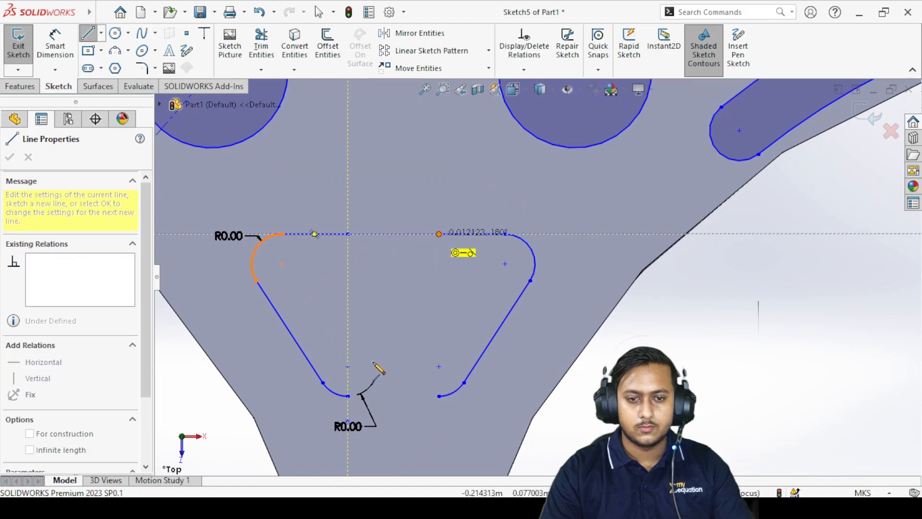
{"action": "left_click", "coordinate": [439, 234]}
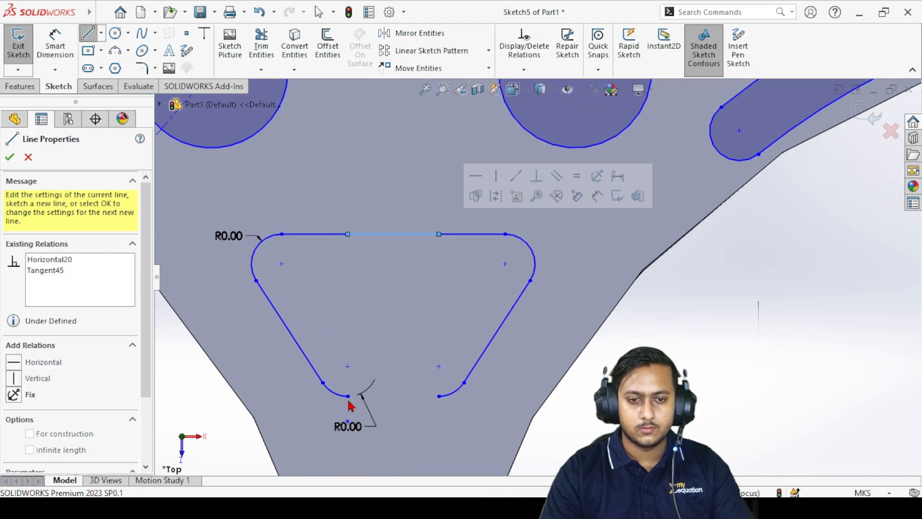
{"action": "left_click", "coordinate": [439, 395]}
- Join the upper cutout halves between the third and fourth bores with a line across the top and one across the base
{"action": "scroll", "coordinate": [731, 339], "scroll_direction": "up", "scroll_amount": 14}
{"action": "scroll", "coordinate": [756, 331], "scroll_direction": "down", "scroll_amount": 4}
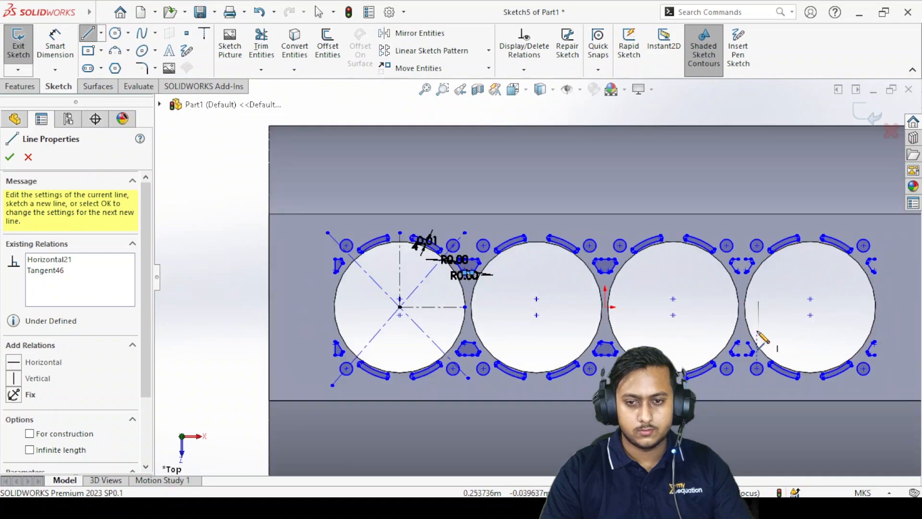
{"action": "scroll", "coordinate": [749, 191], "scroll_direction": "down", "scroll_amount": 5}
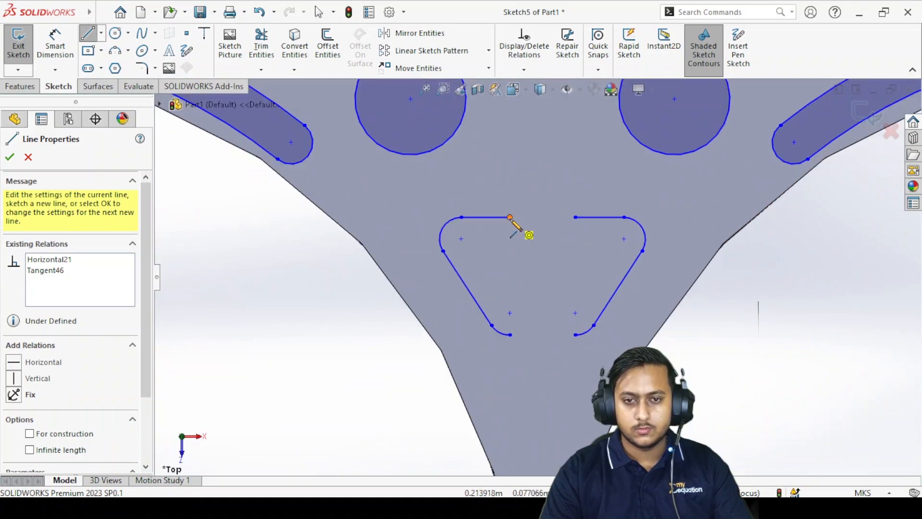
{"action": "left_click", "coordinate": [576, 217]}
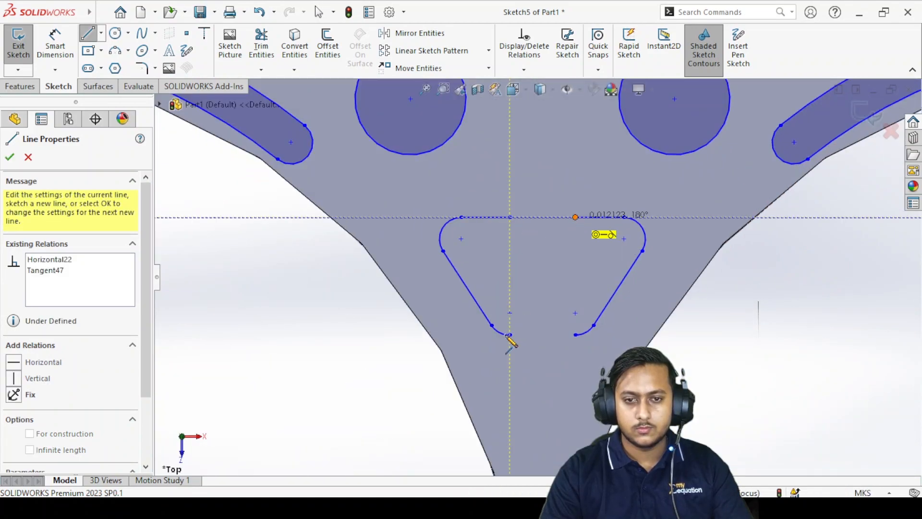
{"action": "left_click", "coordinate": [576, 335]}
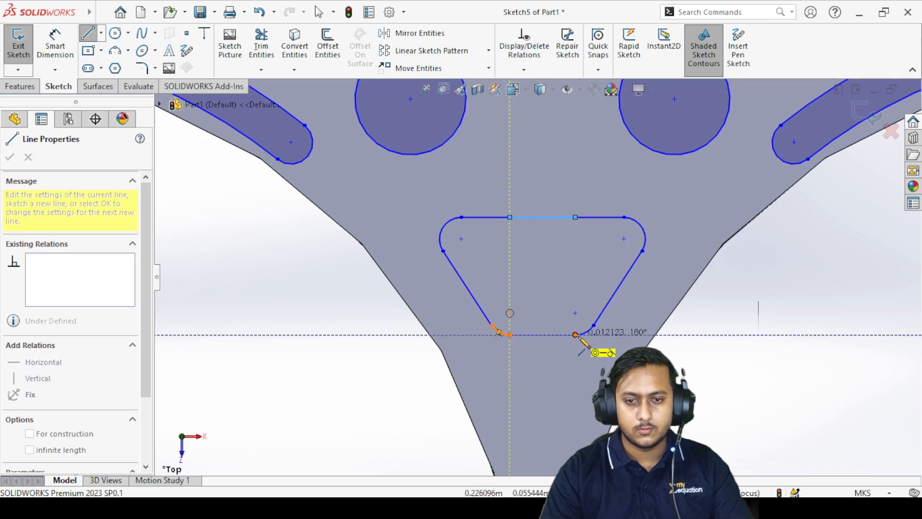
- Join the lower cutout halves between the third and fourth bores with a line across the top and one across the base
{"action": "scroll", "coordinate": [742, 417], "scroll_direction": "up", "scroll_amount": 5}
{"action": "scroll", "coordinate": [572, 444], "scroll_direction": "down", "scroll_amount": 4}
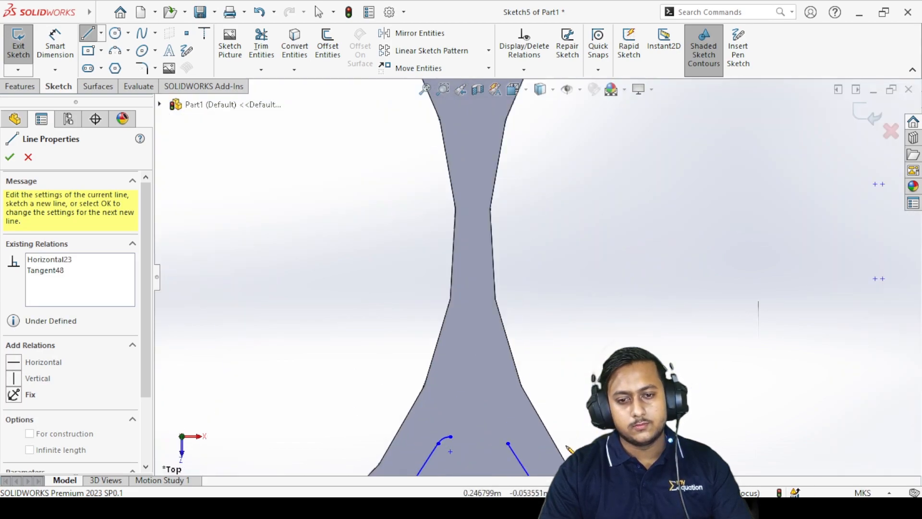
{"action": "scroll", "coordinate": [553, 445], "scroll_direction": "up", "scroll_amount": 3}
{"action": "scroll", "coordinate": [545, 454], "scroll_direction": "down", "scroll_amount": 3}
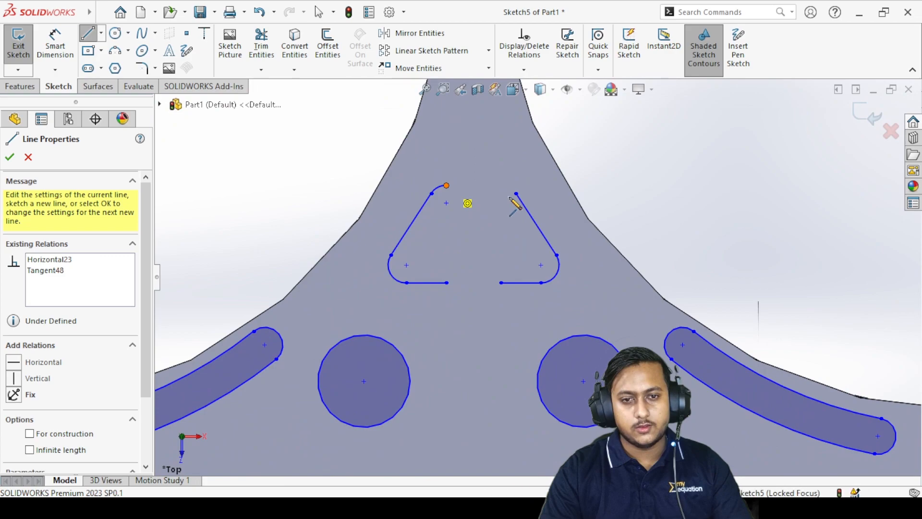
{"action": "left_click", "coordinate": [446, 186]}
{"action": "left_click", "coordinate": [515, 193]}
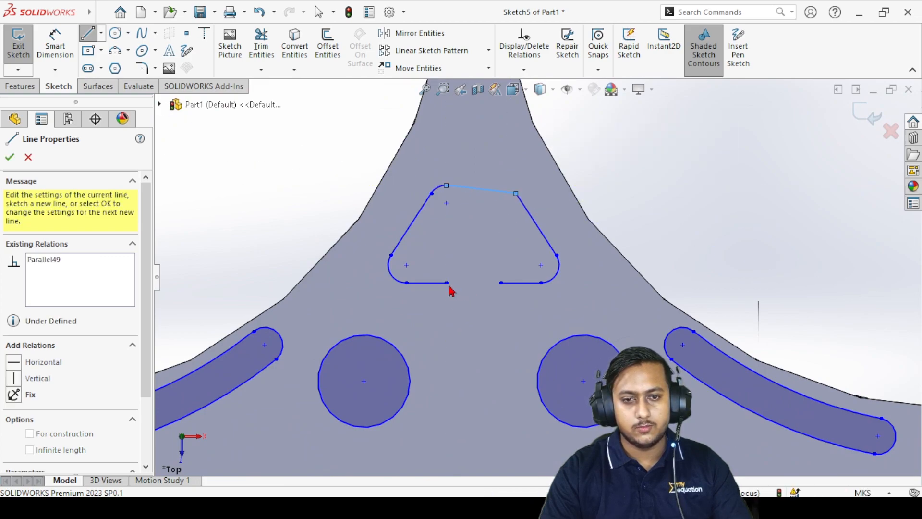
{"action": "left_click", "coordinate": [446, 282]}
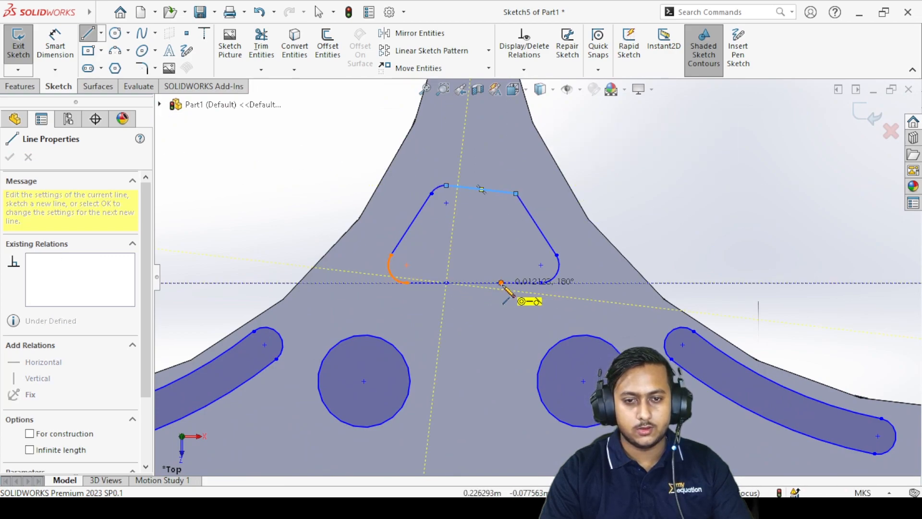
- Close the fourth bore's upper-right half-profile with a vertical line from its horizontal line's end to its lower arc's end
{"action": "scroll", "coordinate": [705, 232], "scroll_direction": "up", "scroll_amount": 8}
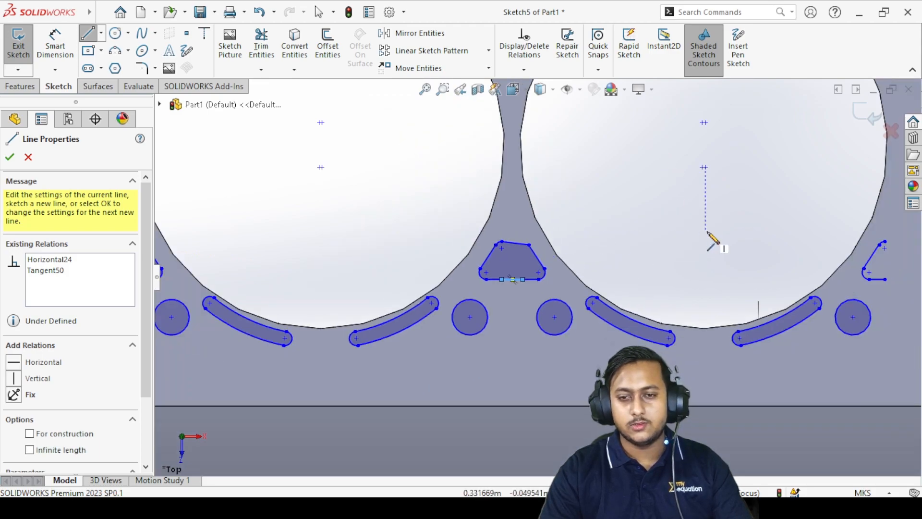
{"action": "scroll", "coordinate": [752, 224], "scroll_direction": "down", "scroll_amount": 10}
{"action": "scroll", "coordinate": [623, 222], "scroll_direction": "up", "scroll_amount": 6}
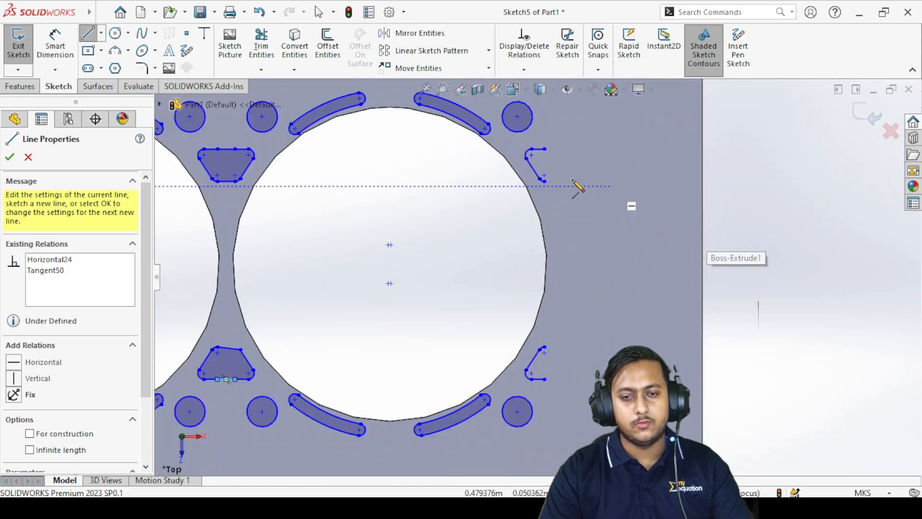
{"action": "left_click", "coordinate": [550, 199]}
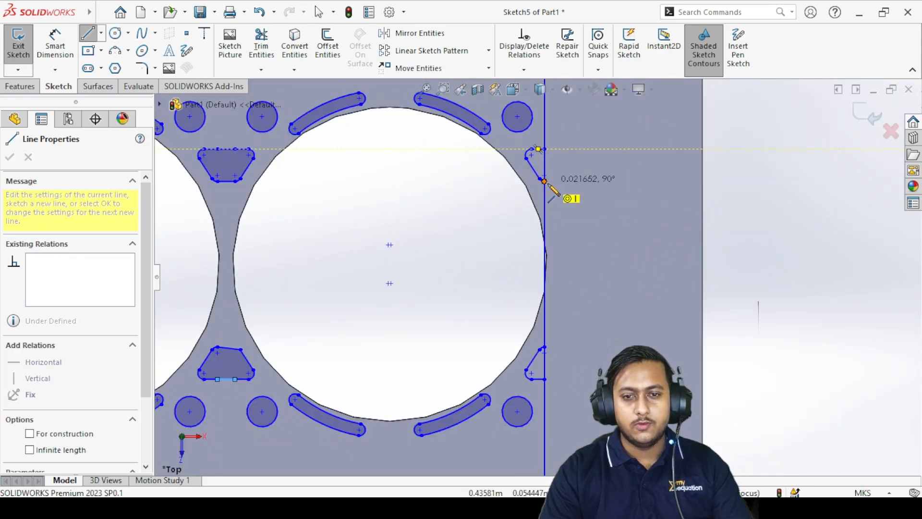
{"action": "double_click", "coordinate": [544, 182]}
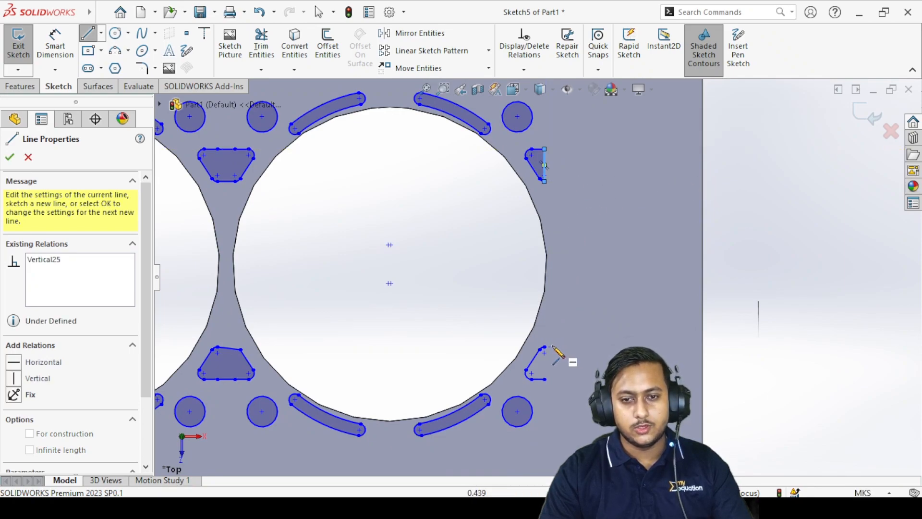
- Close the fourth bore's lower-right half-profile with a vertical line between its upper arc's end and its horizontal line's end, and end the Line tool
{"action": "left_click", "coordinate": [546, 377]}
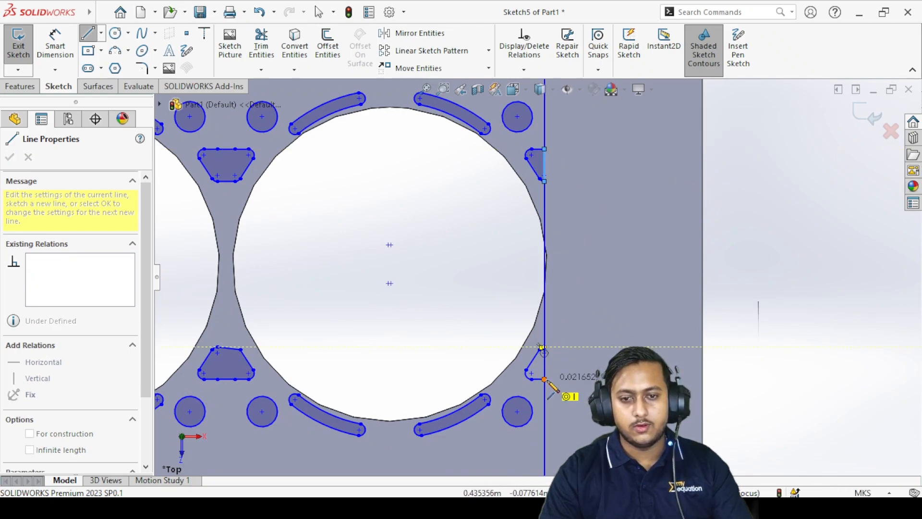
{"action": "double_click", "coordinate": [543, 347]}
{"action": "right_click", "coordinate": [357, 210]}
{"action": "left_click", "coordinate": [383, 214]}
{"action": "scroll", "coordinate": [411, 235], "scroll_direction": "down", "scroll_amount": 6}
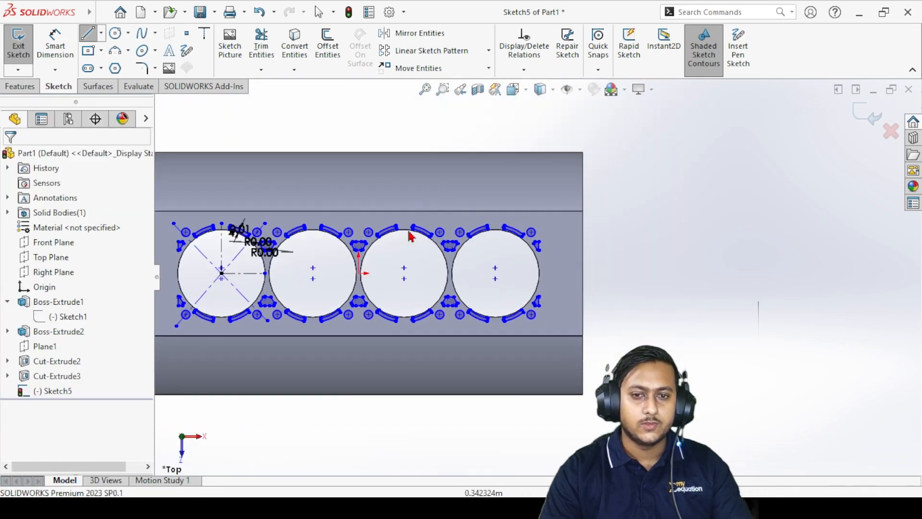
- Cut-extrude the sketched circles, slots and cutouts down into the block to a blind depth of 0.3 m
{"action": "scroll", "coordinate": [411, 235], "scroll_direction": "down", "scroll_amount": 5}
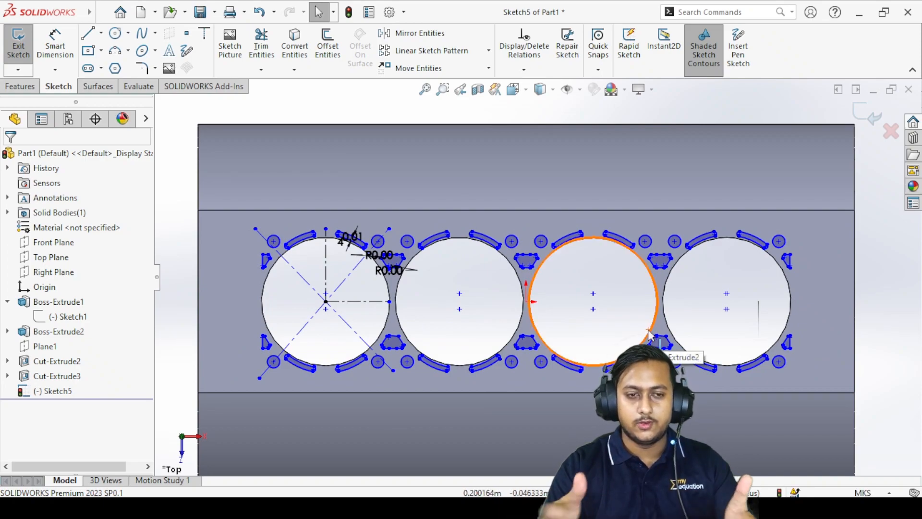
{"action": "scroll", "coordinate": [534, 279], "scroll_direction": "up", "scroll_amount": 3}
{"action": "scroll", "coordinate": [534, 278], "scroll_direction": "down", "scroll_amount": 3}
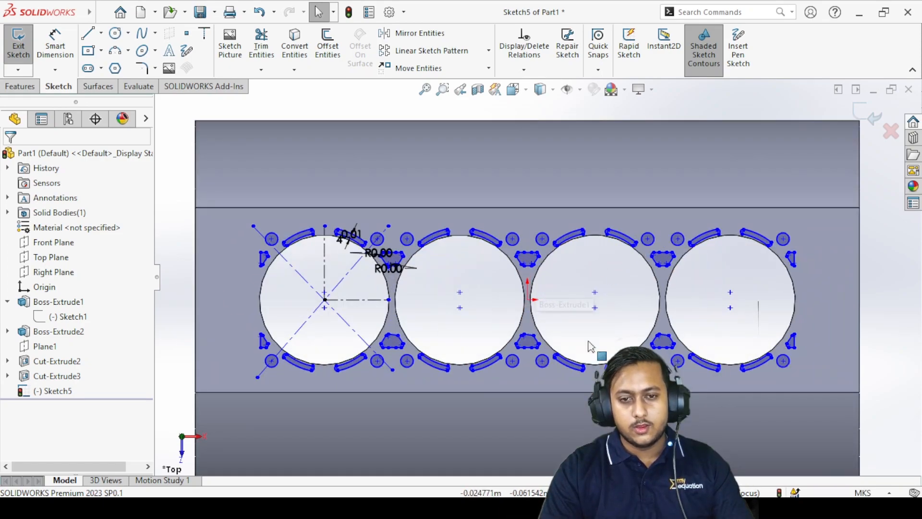
{"action": "left_click", "coordinate": [18, 87]}
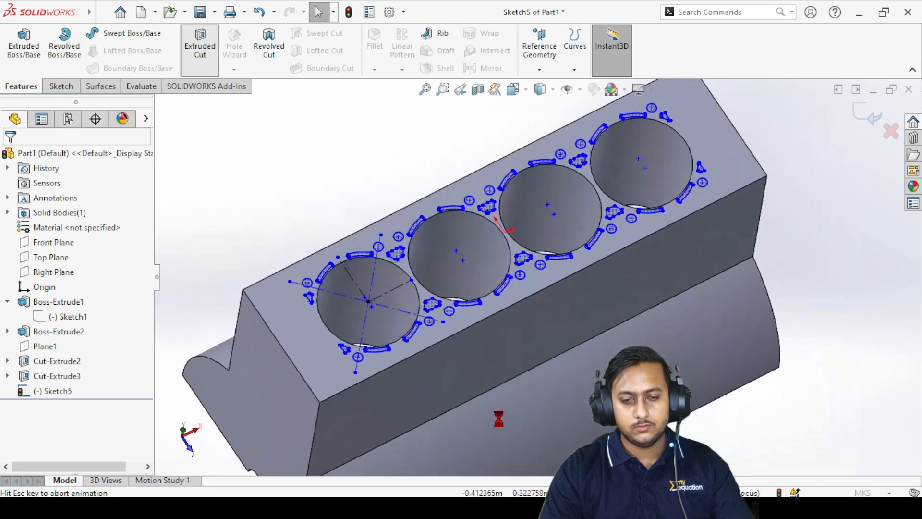
{"action": "middle_click_drag", "start_coordinate": [578, 207], "coordinate": [528, 282]}
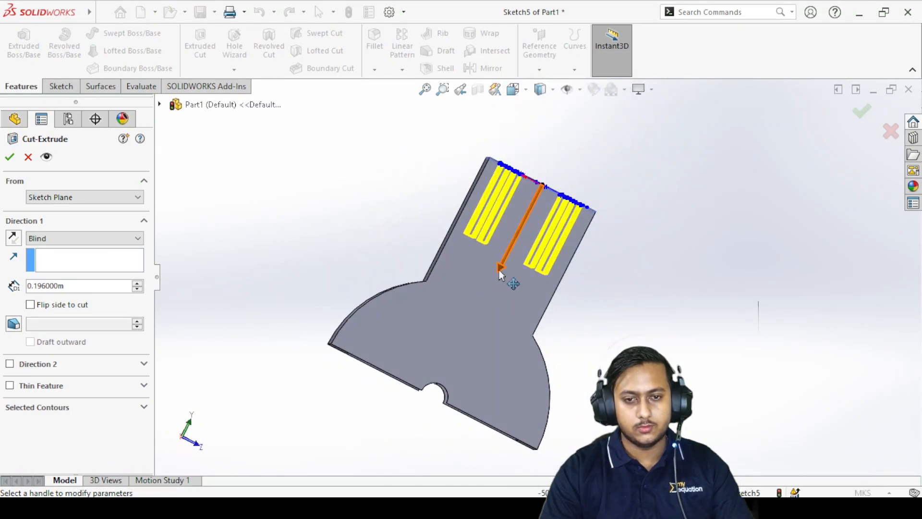
{"action": "left_click_drag", "start_coordinate": [493, 288], "coordinate": [480, 310]}
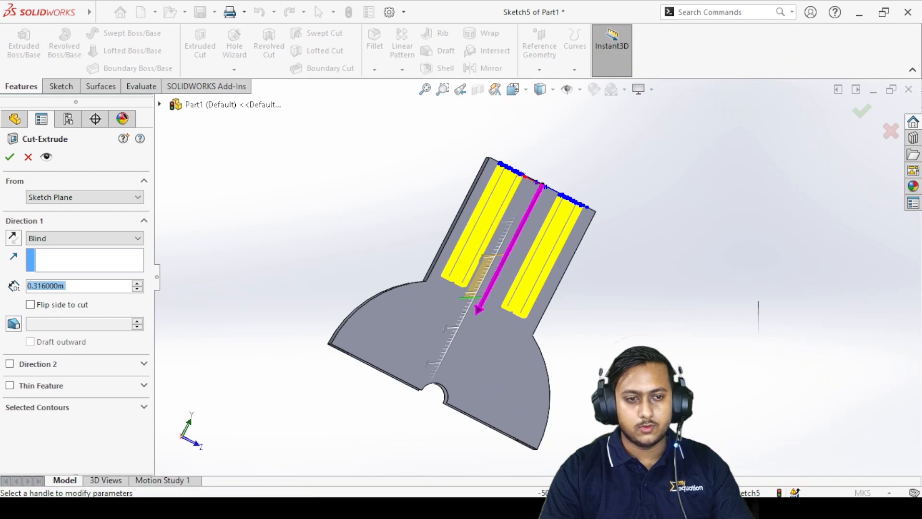
{"action": "left_click", "coordinate": [479, 310]}
{"action": "type", "text": "0"}
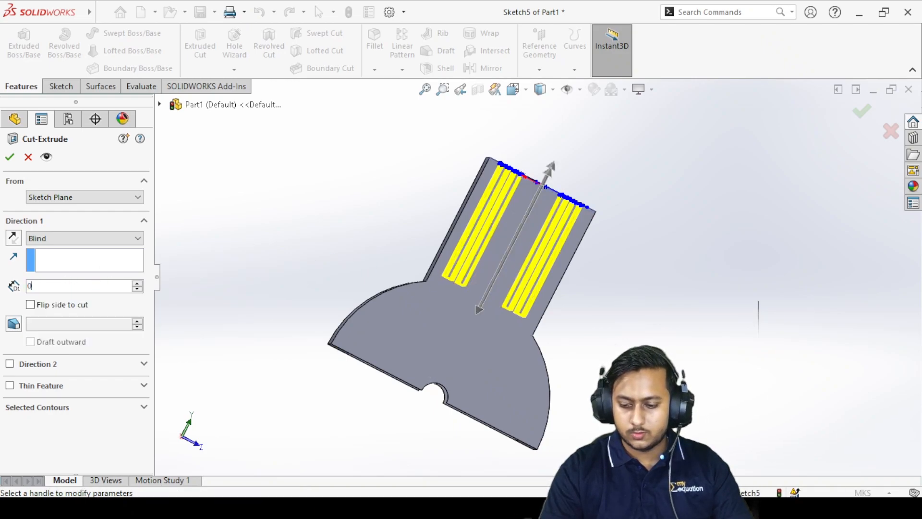
{"action": "type", "text": ".3"}
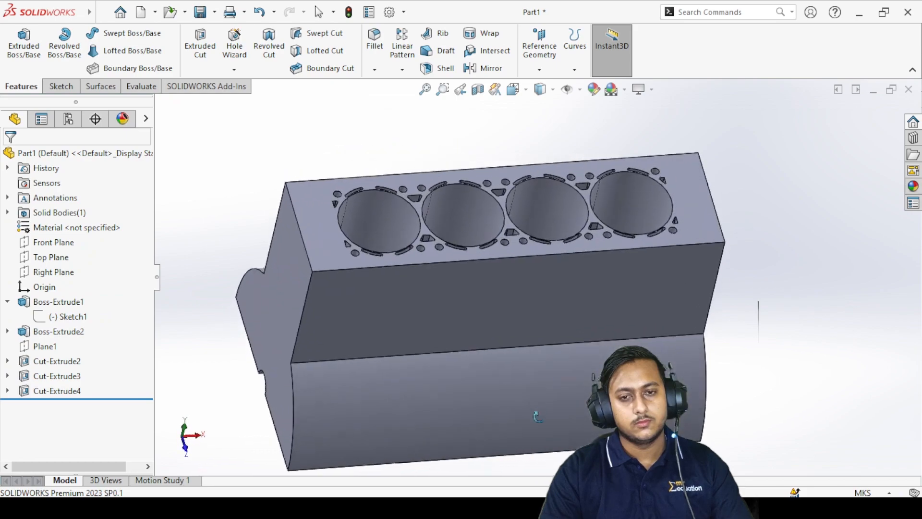
- Start a fillet on the two long edges where the upright block meets the curved lower body
{"action": "middle_click_drag", "start_coordinate": [492, 460], "coordinate": [612, 348]}
{"action": "middle_click_drag", "start_coordinate": [617, 307], "coordinate": [580, 307]}
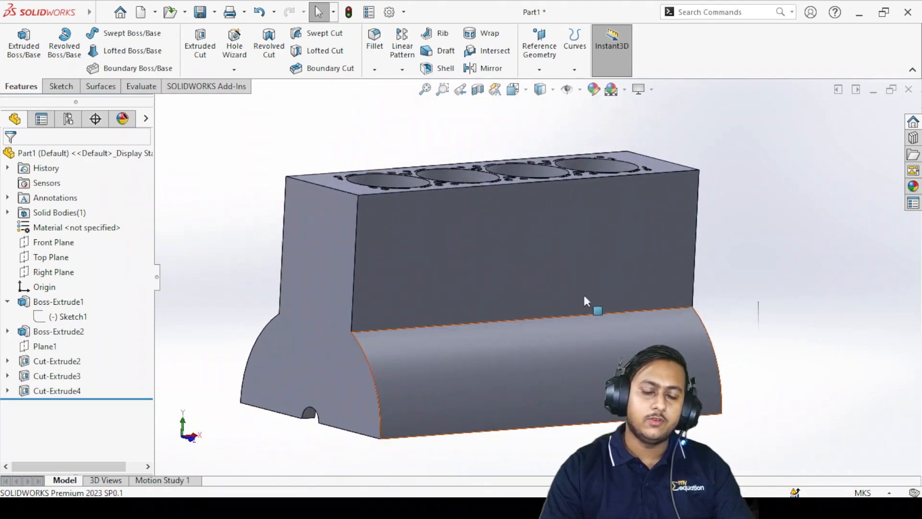
{"action": "left_click", "coordinate": [374, 40]}
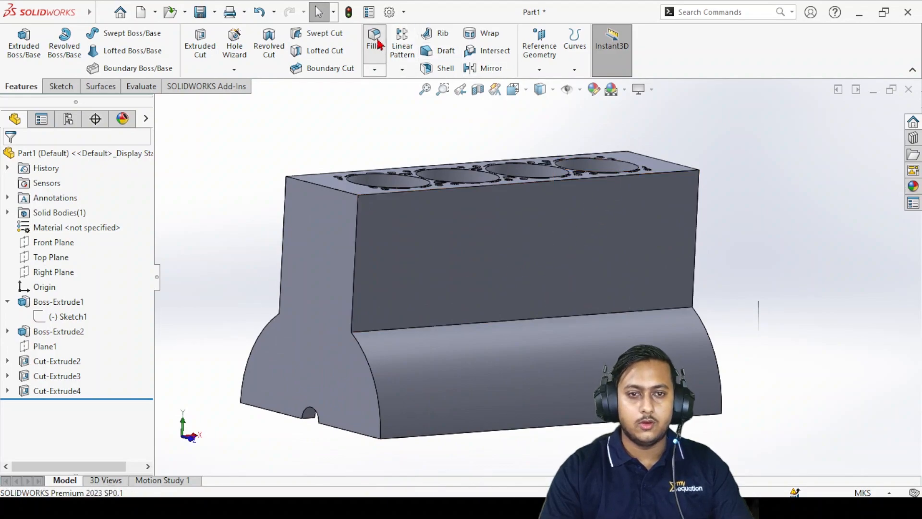
{"action": "left_click", "coordinate": [425, 330]}
{"action": "middle_click_drag", "start_coordinate": [336, 372], "coordinate": [448, 331]}
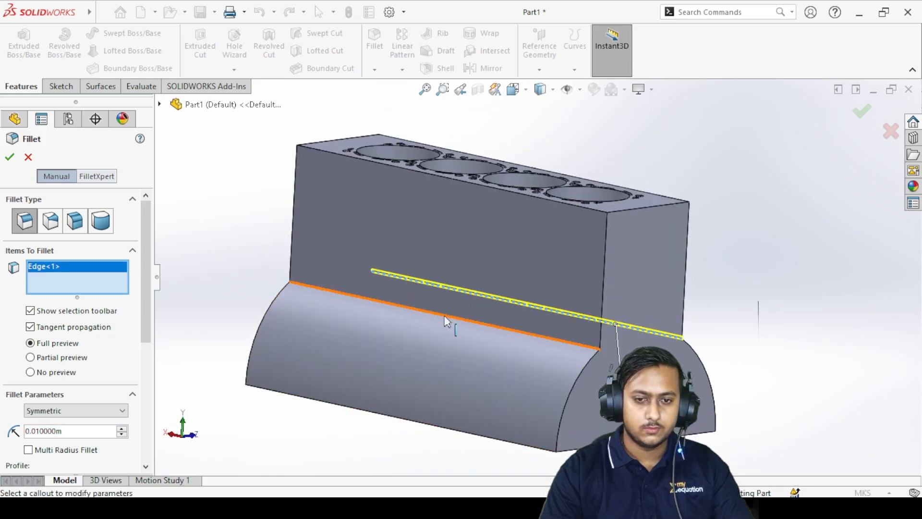
{"action": "left_click", "coordinate": [446, 321]}
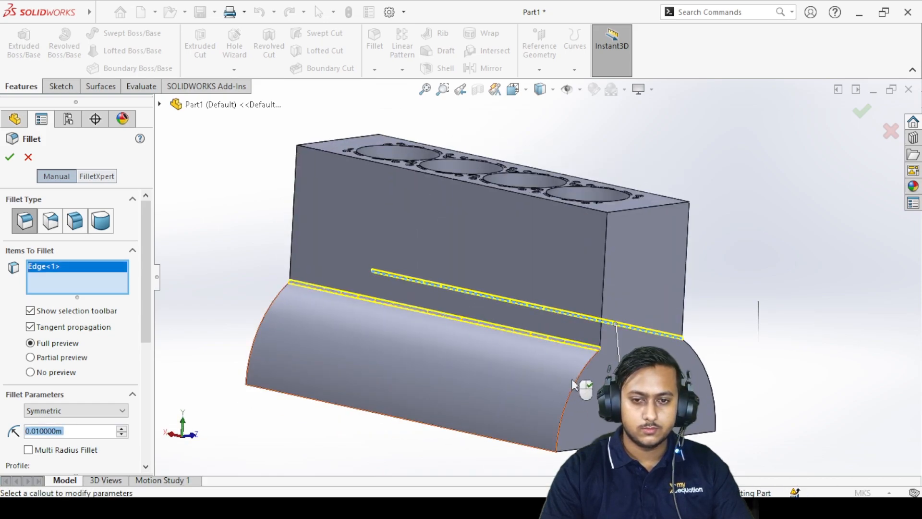
- Add the two curved side faces of the lower body and one bottom end edge to the fillet selection
{"action": "left_click", "coordinate": [530, 380]}
{"action": "middle_click_drag", "start_coordinate": [743, 376], "coordinate": [594, 362]}
{"action": "left_click", "coordinate": [587, 361]}
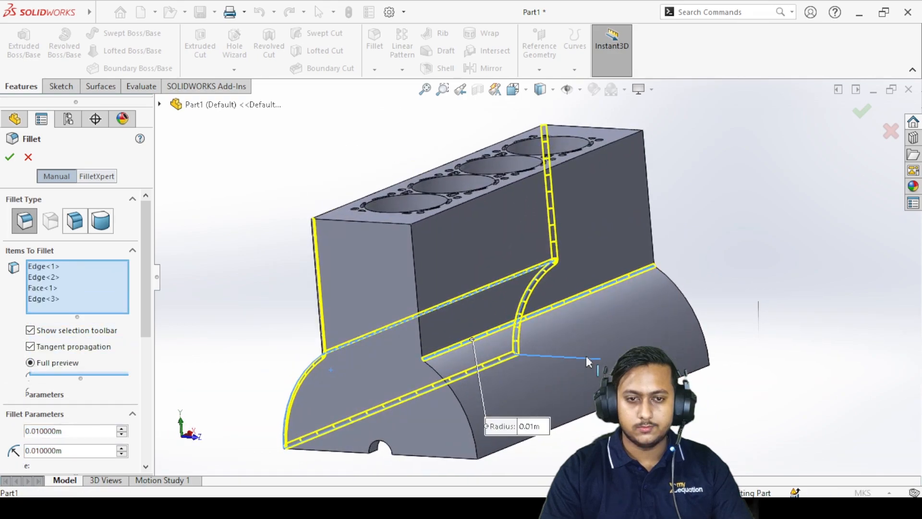
{"action": "left_click", "coordinate": [630, 330]}
{"action": "middle_click_drag", "start_coordinate": [641, 318], "coordinate": [564, 378]}
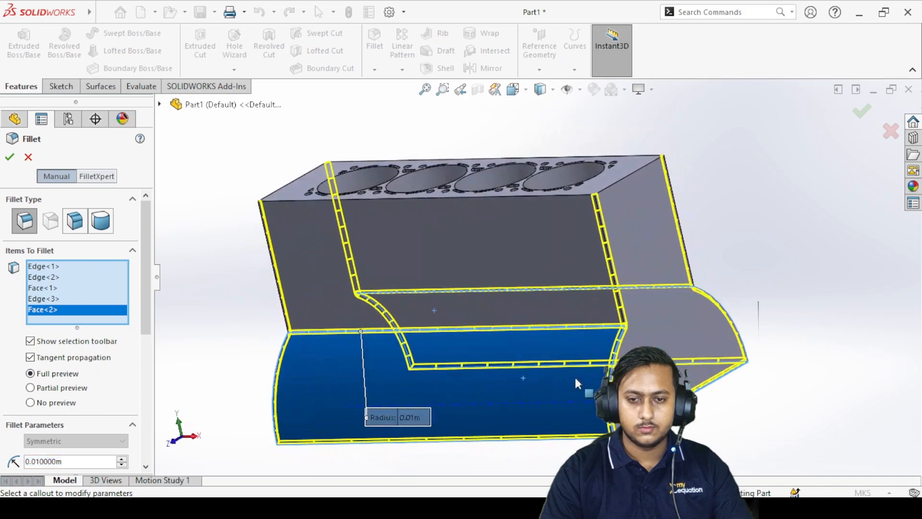
- Add both end faces of the engine block and one long side face of the upright block to the fillet selection
{"action": "left_click", "coordinate": [709, 343]}
{"action": "middle_click_drag", "start_coordinate": [710, 342], "coordinate": [784, 305]}
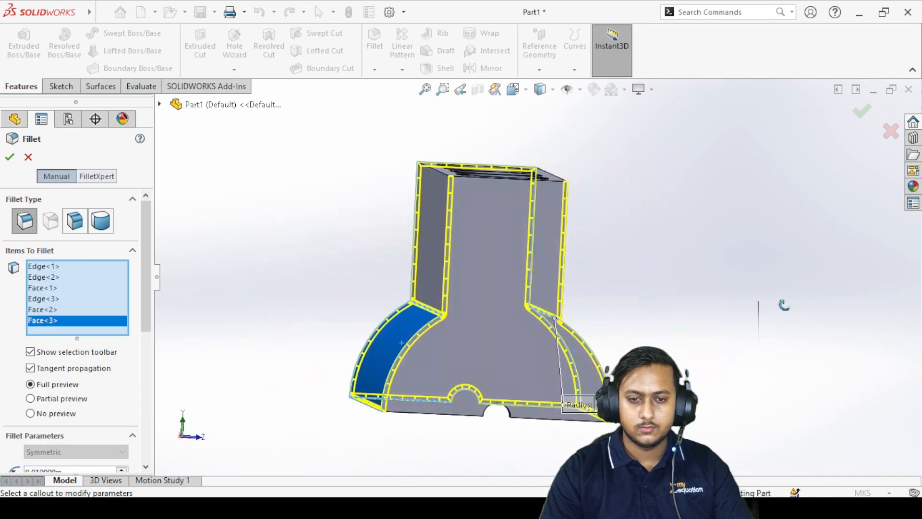
{"action": "left_click", "coordinate": [518, 362]}
{"action": "middle_click_drag", "start_coordinate": [517, 361], "coordinate": [543, 302]}
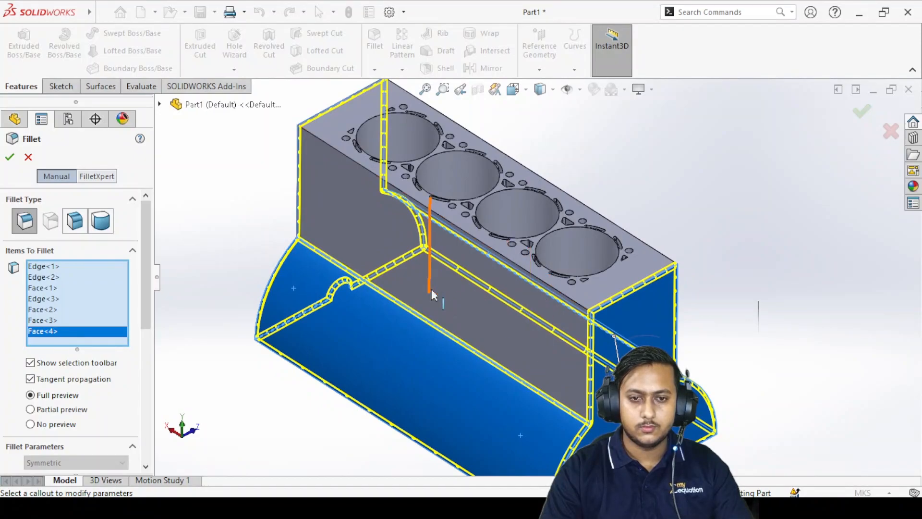
{"action": "left_click", "coordinate": [453, 312]}
{"action": "middle_click_drag", "start_coordinate": [453, 313], "coordinate": [498, 335]}
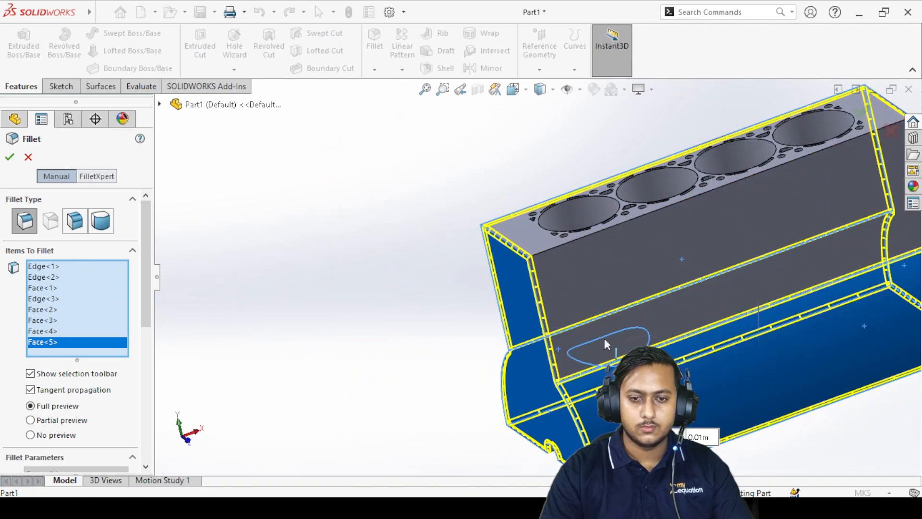
{"action": "left_click", "coordinate": [603, 336]}
{"action": "right_click", "coordinate": [51, 359]}
{"action": "left_click", "coordinate": [90, 381]}
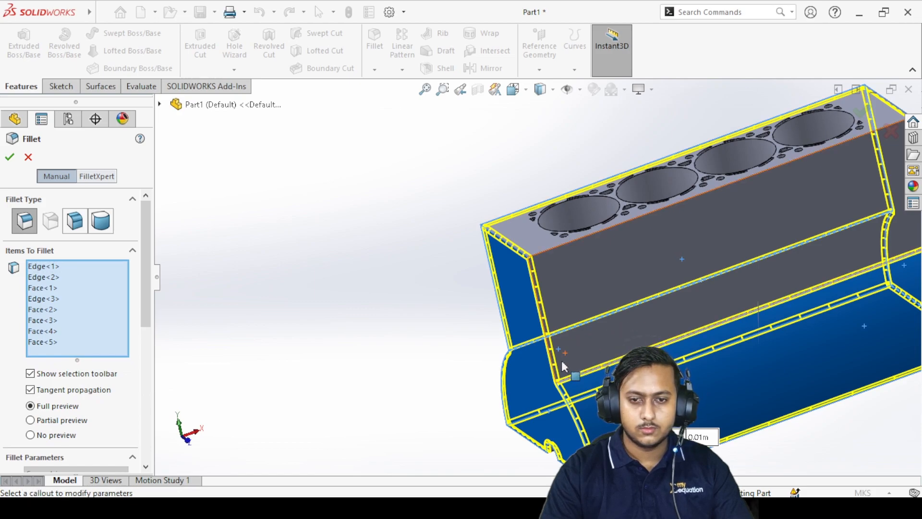
- Add the upright block's opposite long side face to the selection and apply the fillet with a 0.01 m radius
{"action": "left_click", "coordinate": [565, 364]}
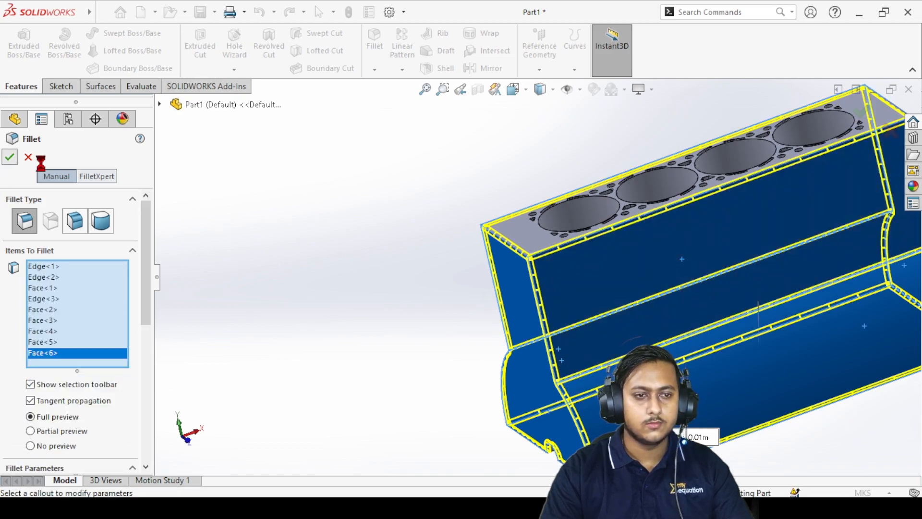
{"action": "left_click", "coordinate": [9, 156]}
{"action": "middle_click_drag", "start_coordinate": [771, 400], "coordinate": [678, 133]}
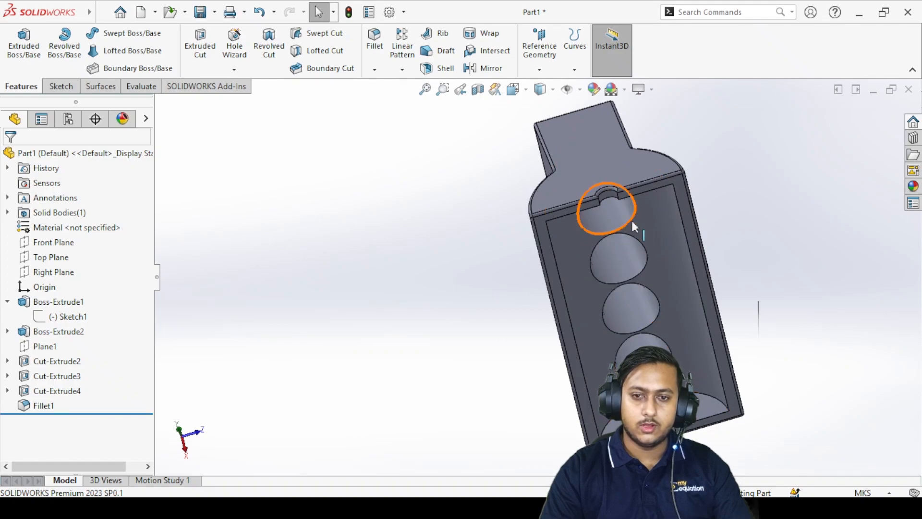
{"action": "middle_click_drag", "start_coordinate": [768, 259], "coordinate": [732, 402]}
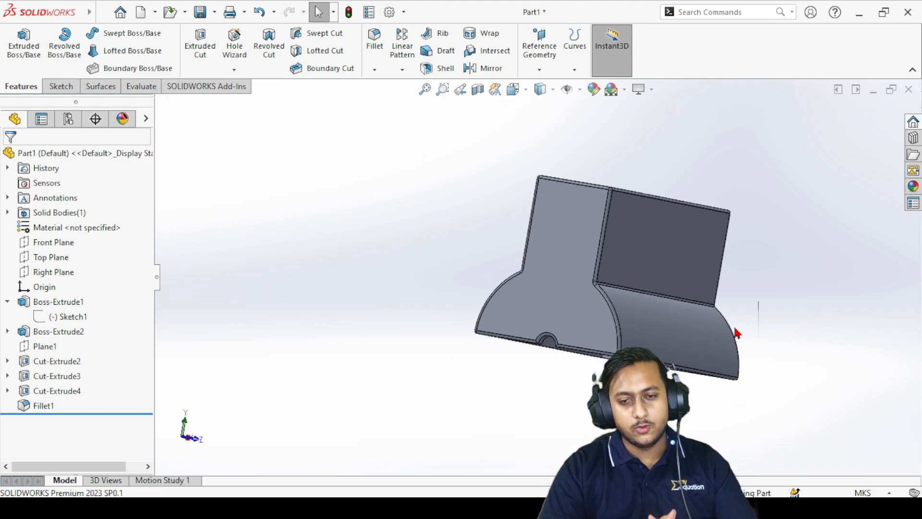
{"action": "middle_click_drag", "start_coordinate": [745, 313], "coordinate": [751, 286]}
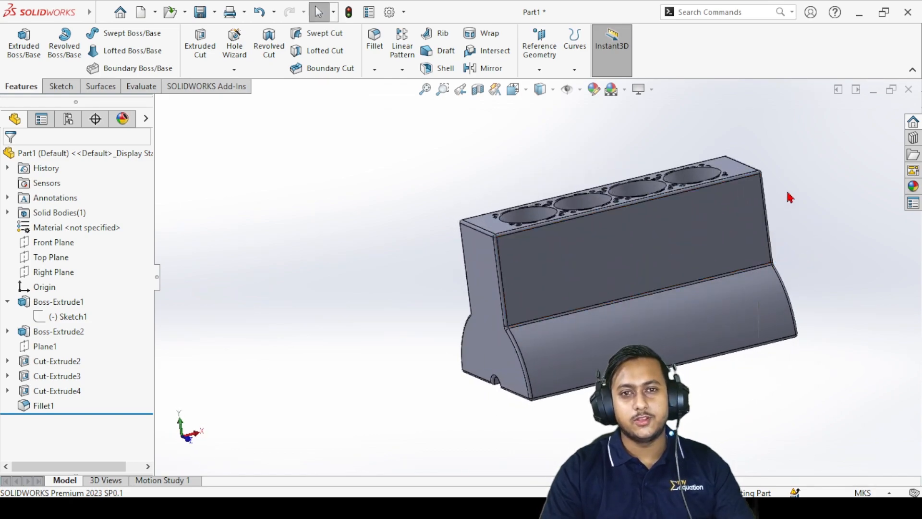